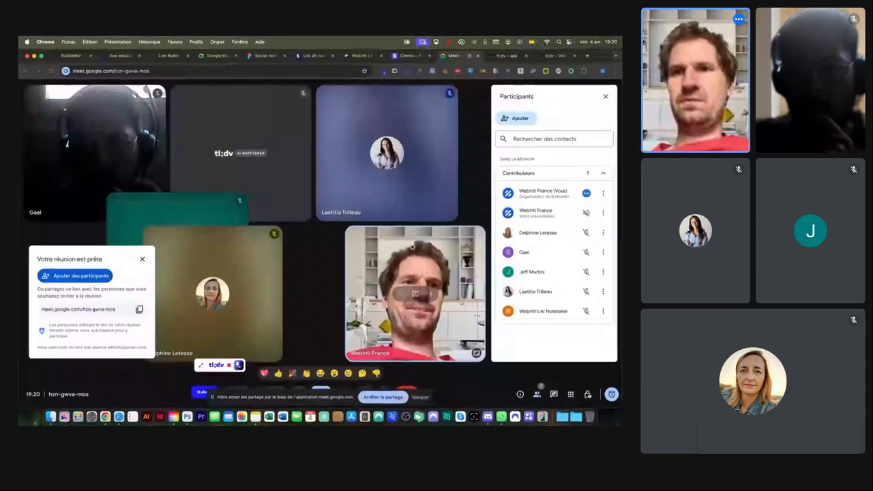
# Step: Return to the Meet participant list and admit the waiting guest into the call
pyautogui.click(513, 52)
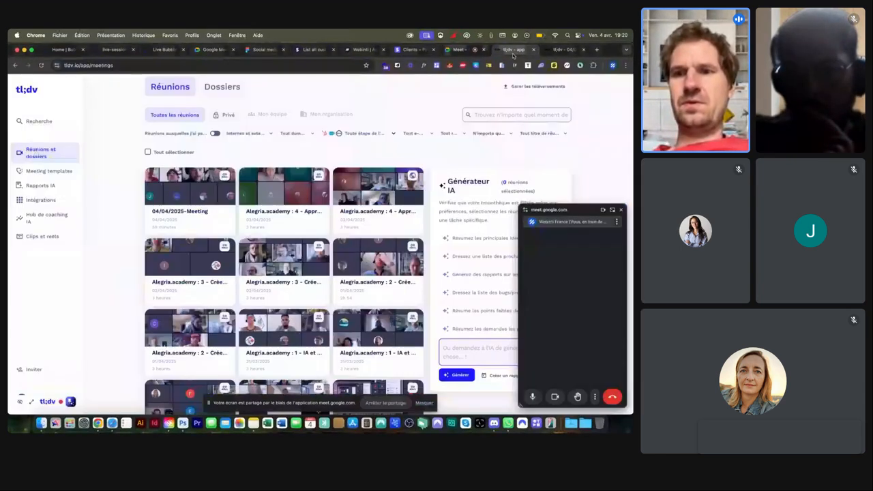
pyautogui.click(612, 210)
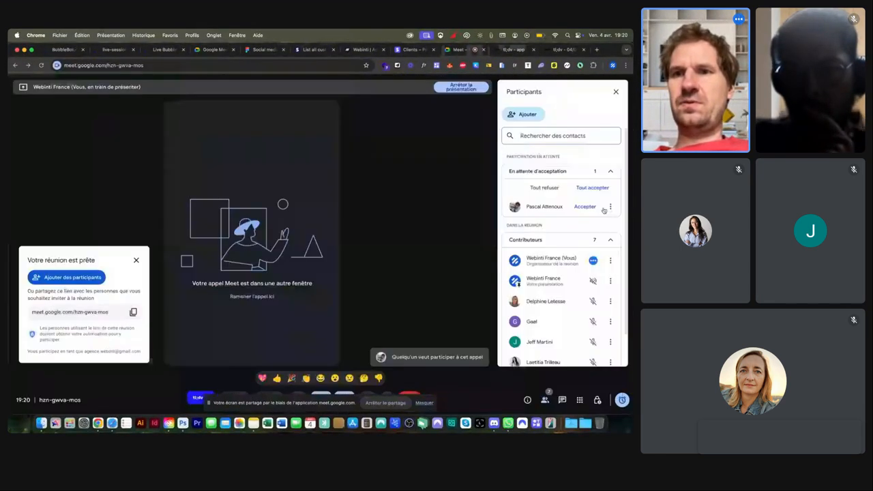
pyautogui.click(586, 206)
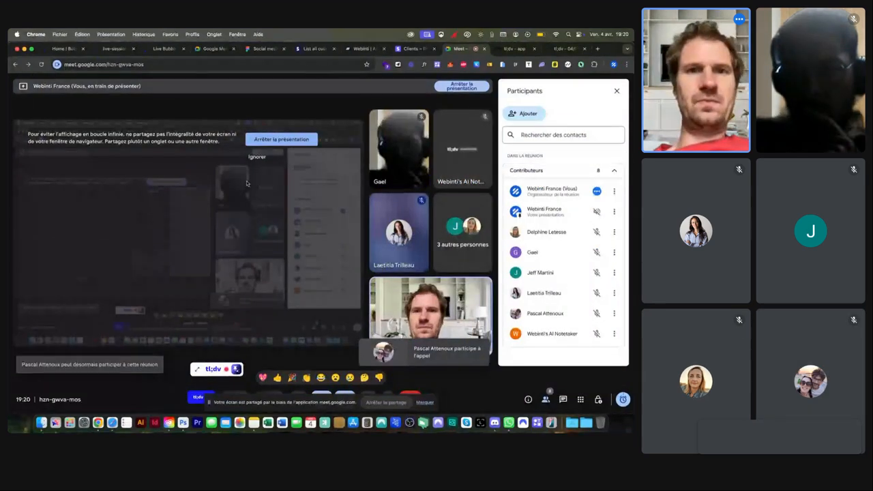
# Step: Dismiss the screen-sharing loop warning and bring the live Bubble app tab forward via the Stripe docs
pyautogui.click(259, 161)
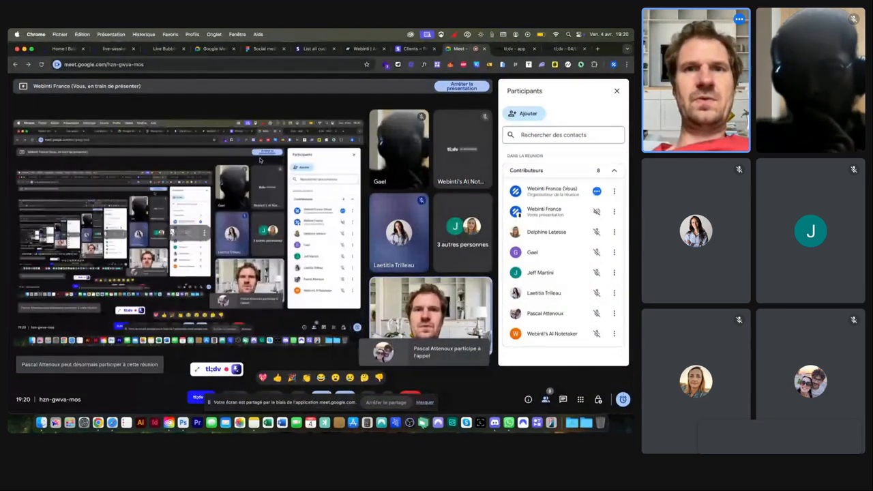
pyautogui.click(311, 50)
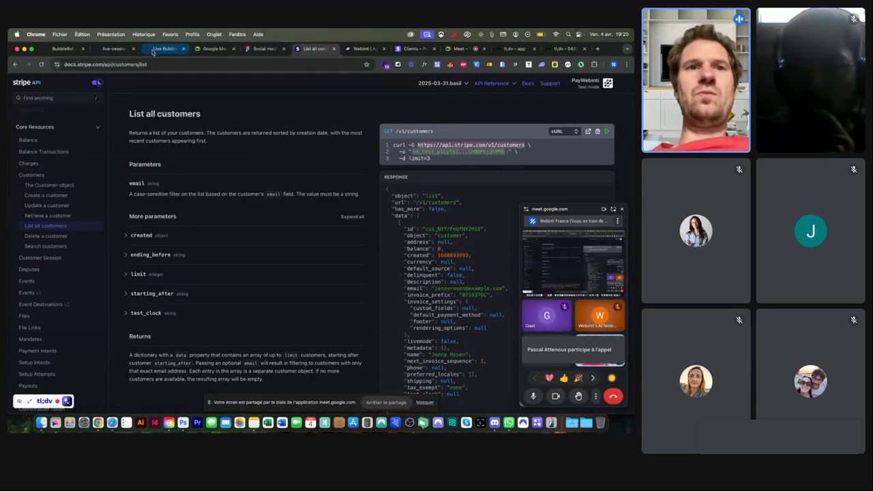
pyautogui.click(154, 49)
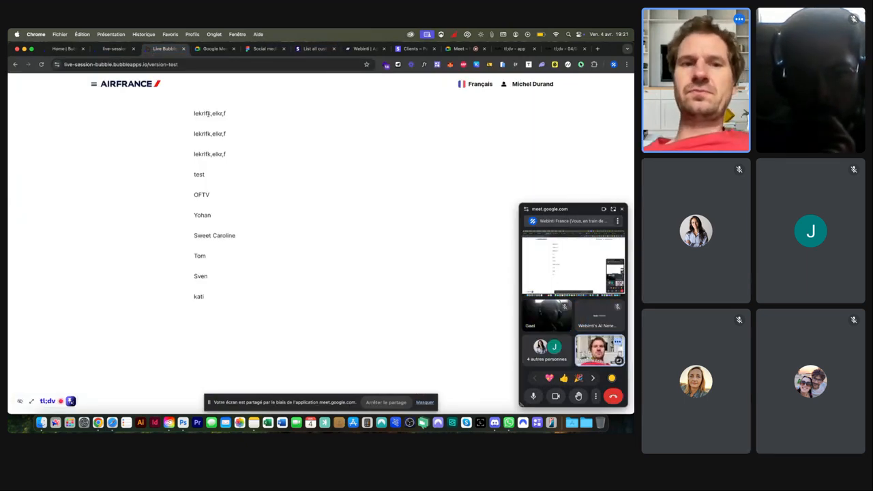
# Step: In the Bubble editor, go through Data to the Plugins tab with the API Connector
pyautogui.click(114, 48)
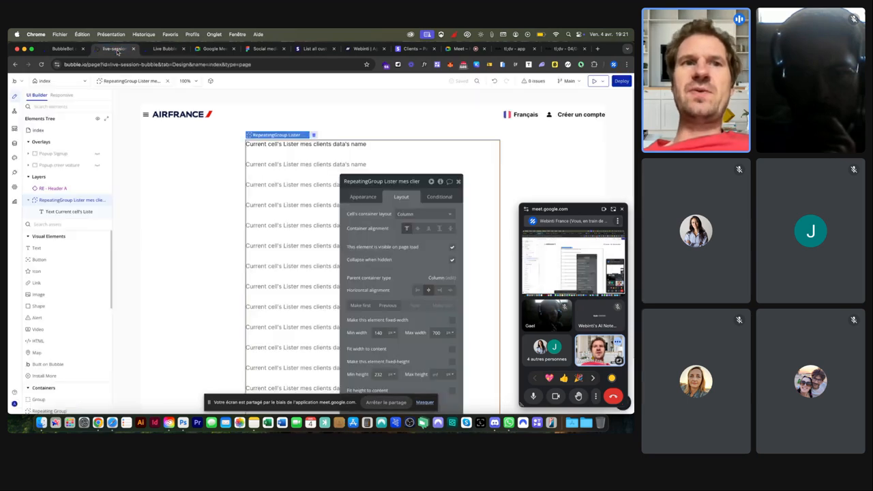
pyautogui.click(15, 143)
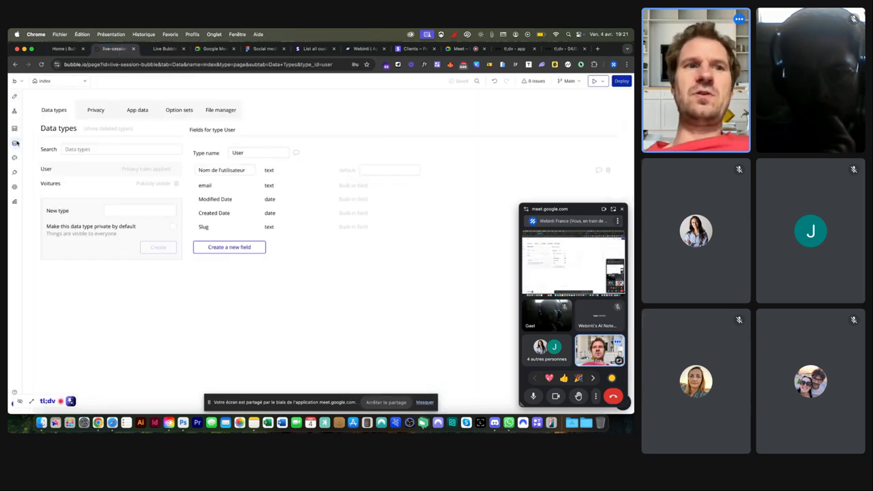
pyautogui.click(15, 173)
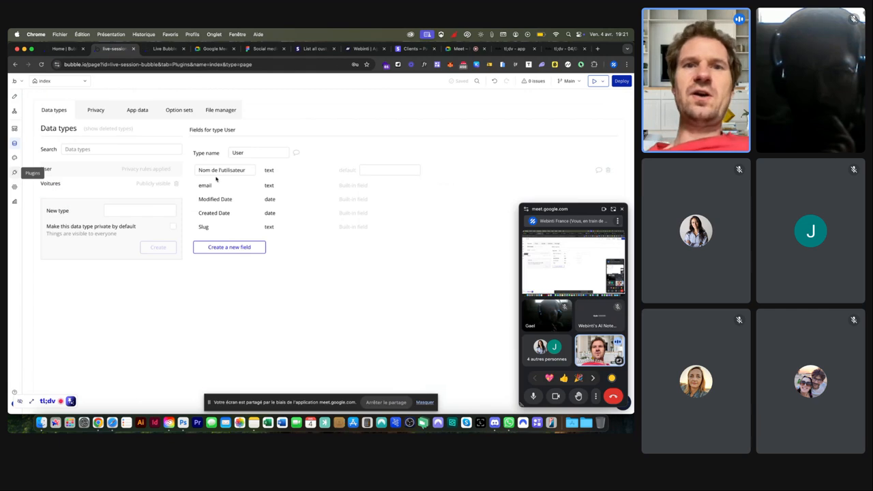
# Step: Inspect the 'Lister mes clients' call to Stripe's customers endpoint, keeping its method as GET
pyautogui.moveTo(393, 195); pyautogui.dragTo(310, 194)
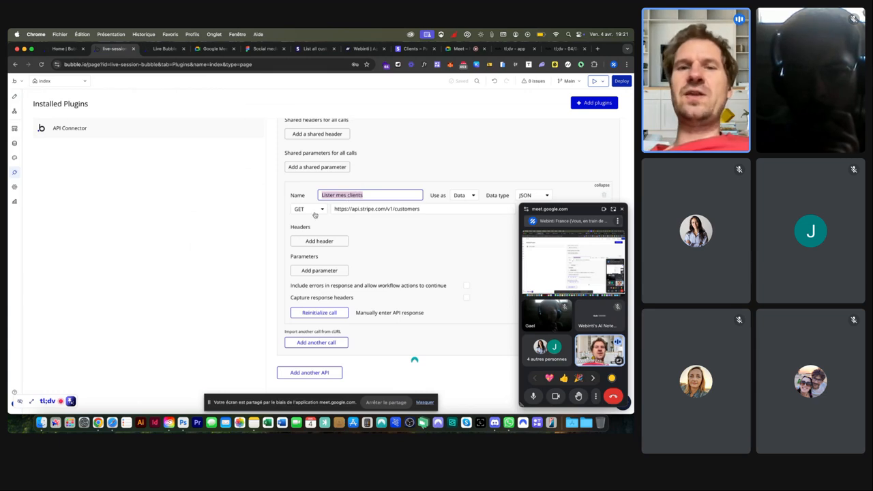
pyautogui.click(376, 220)
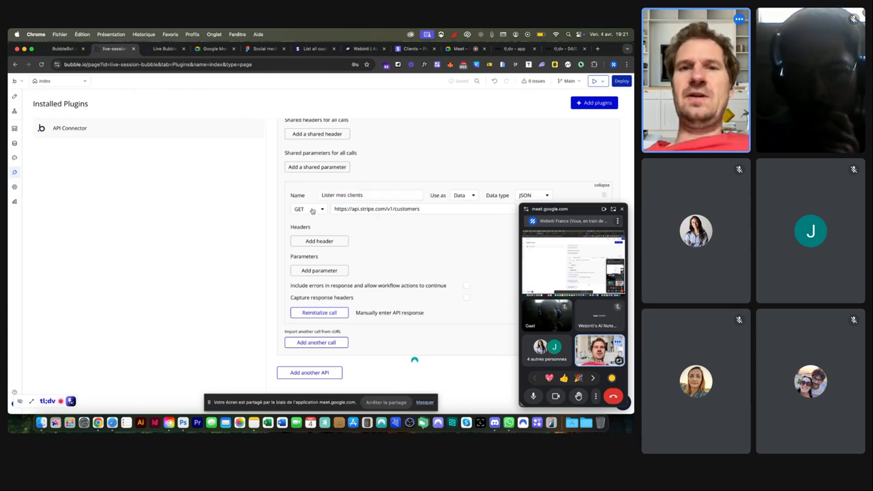
pyautogui.moveTo(600, 208); pyautogui.dragTo(160, 215)
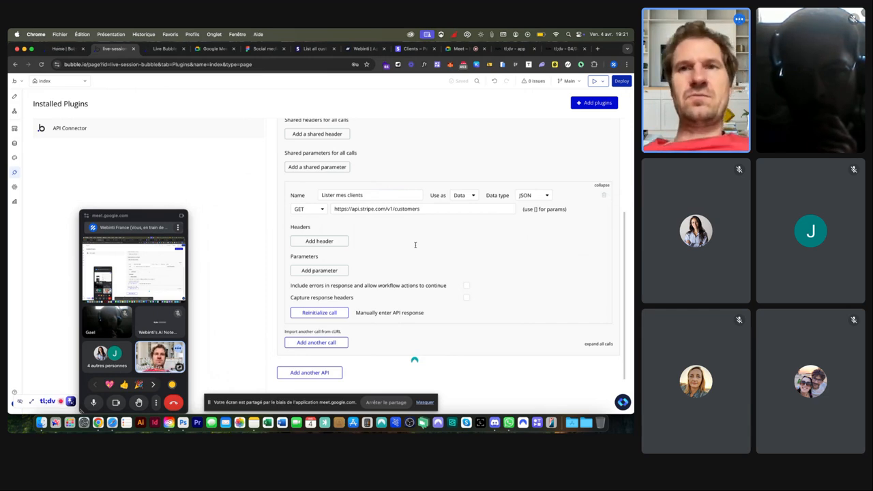
pyautogui.click(310, 209)
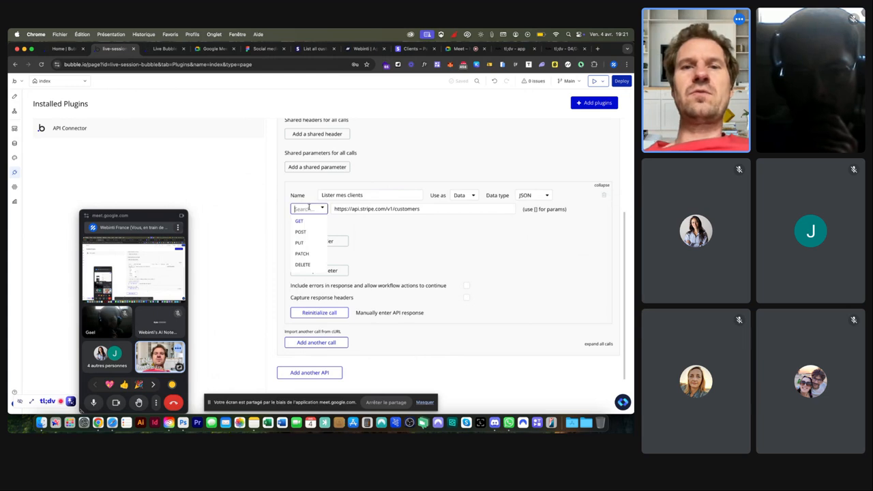
pyautogui.click(407, 234)
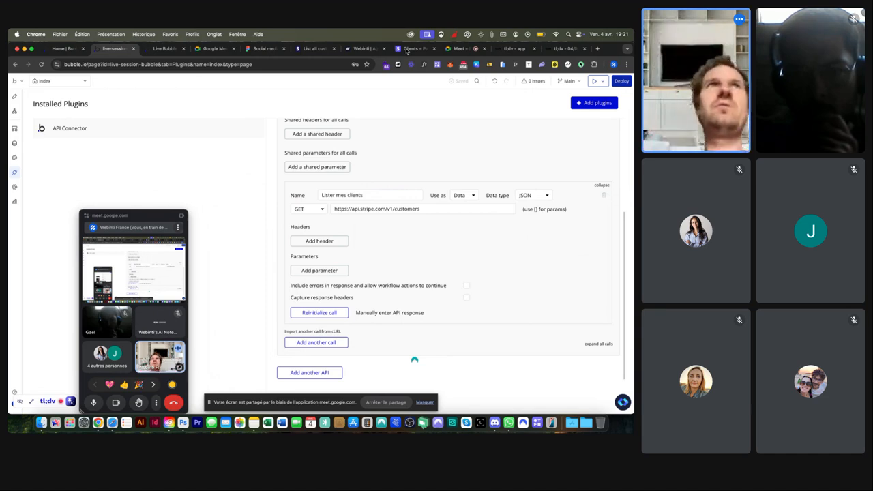
# Step: Go from the Stripe customers dashboard to the Update a customer API reference
pyautogui.click(407, 48)
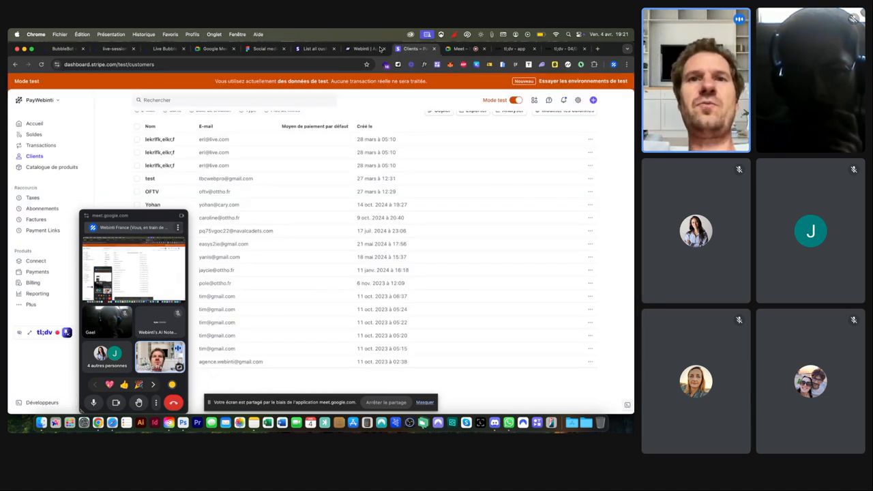
pyautogui.click(309, 48)
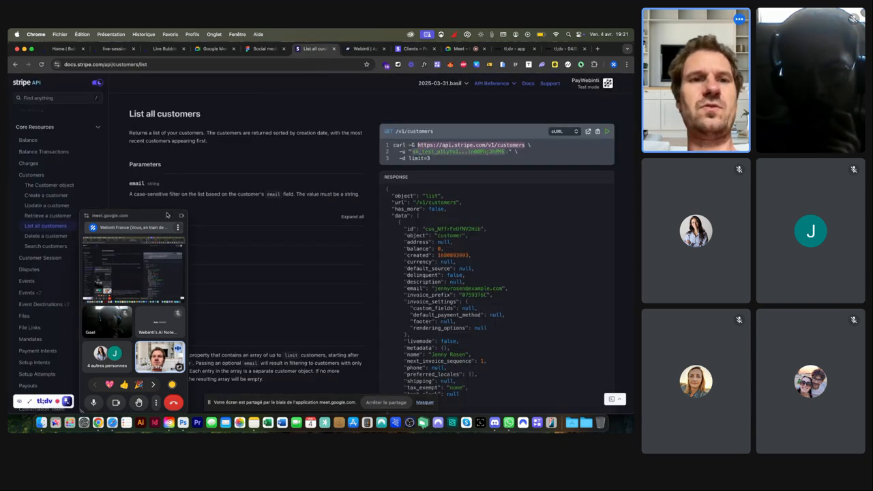
pyautogui.moveTo(152, 215); pyautogui.dragTo(566, 216)
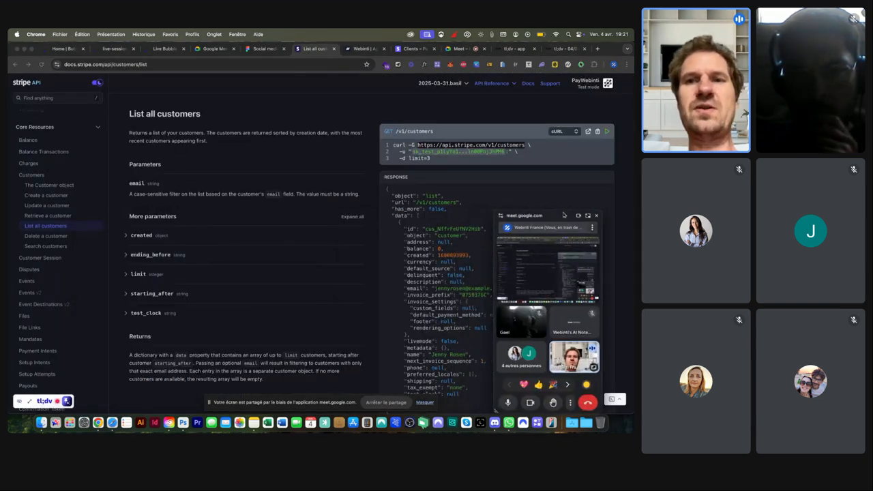
pyautogui.click(36, 207)
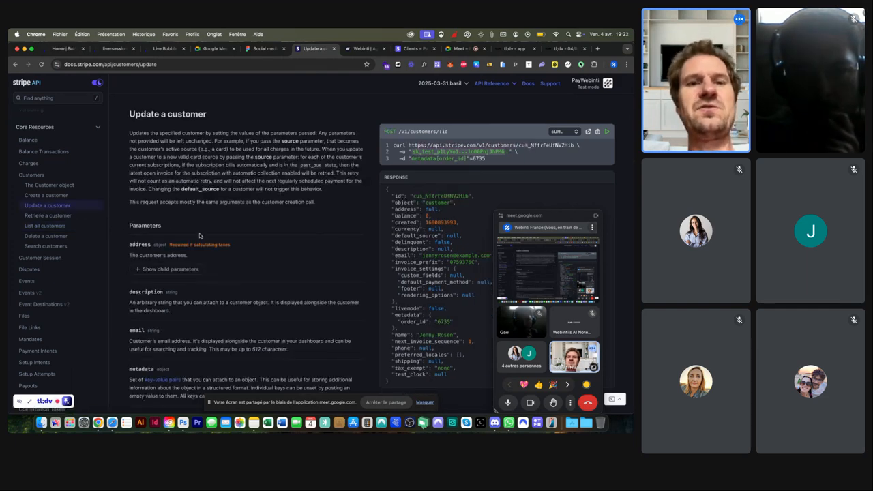
# Step: Select the customer id in the example curl request's URL
pyautogui.scroll(5, 450, 159)
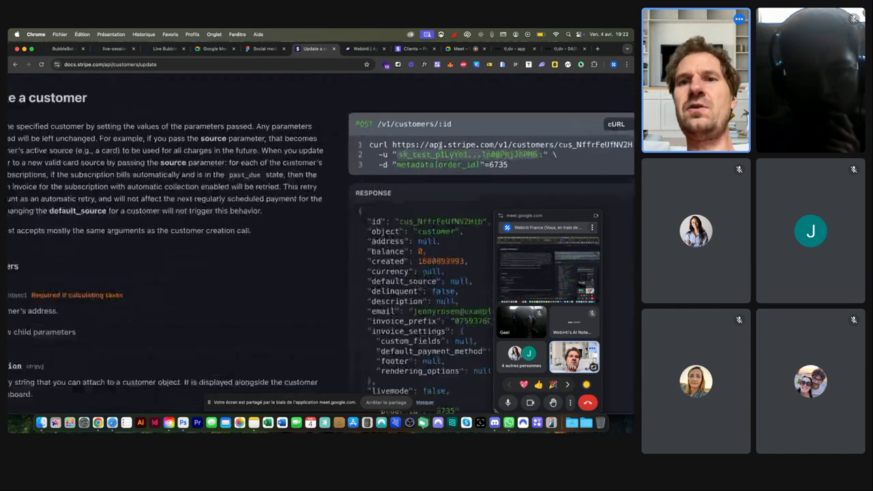
pyautogui.scroll(3, 384, 121)
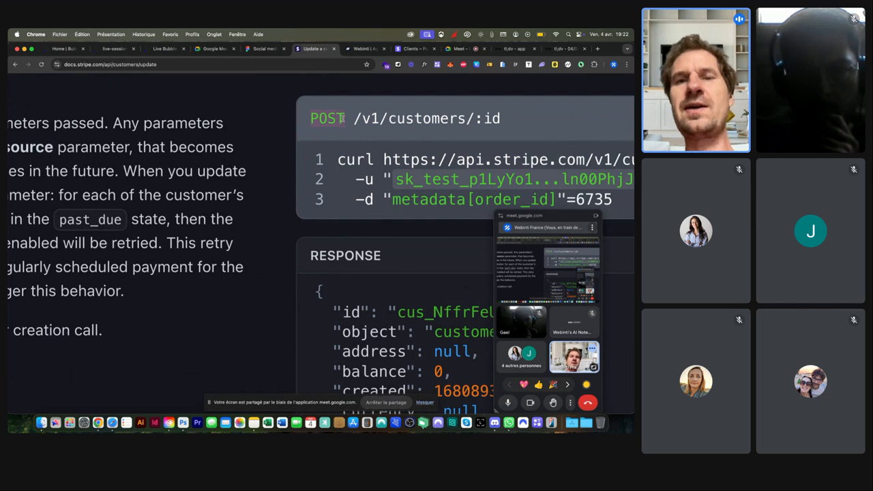
pyautogui.hscroll(5, 342, 118)
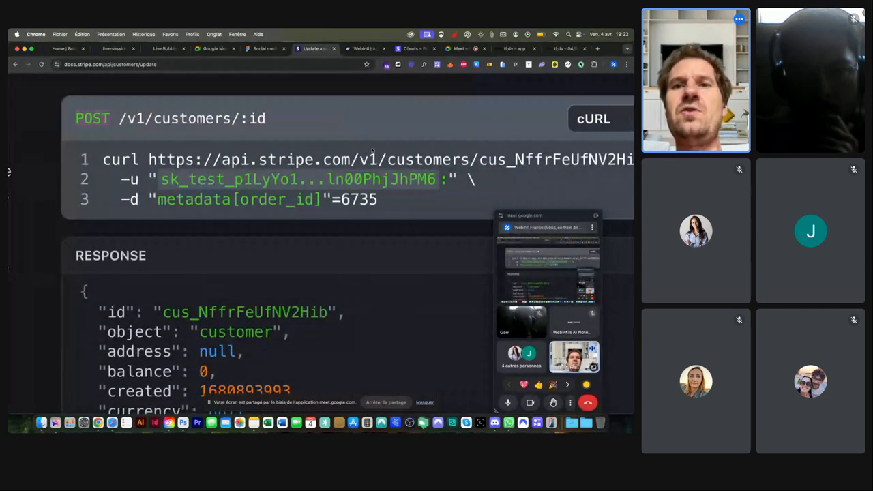
pyautogui.hscroll(3, 351, 130)
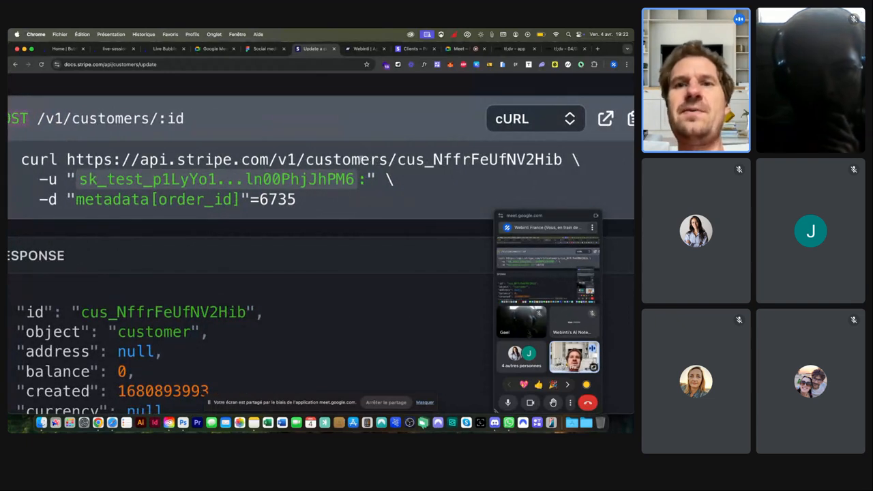
pyautogui.moveTo(397, 160); pyautogui.dragTo(562, 160)
pyautogui.click(587, 216)
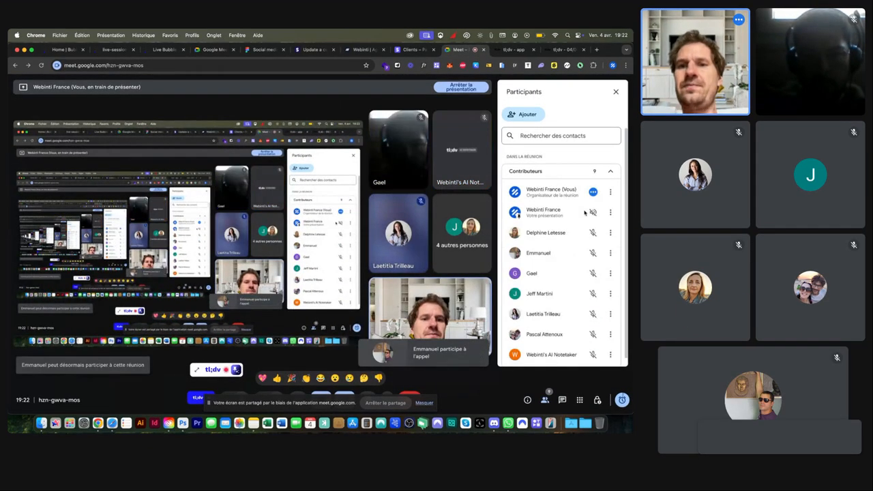
pyautogui.scroll(-1, 583, 225)
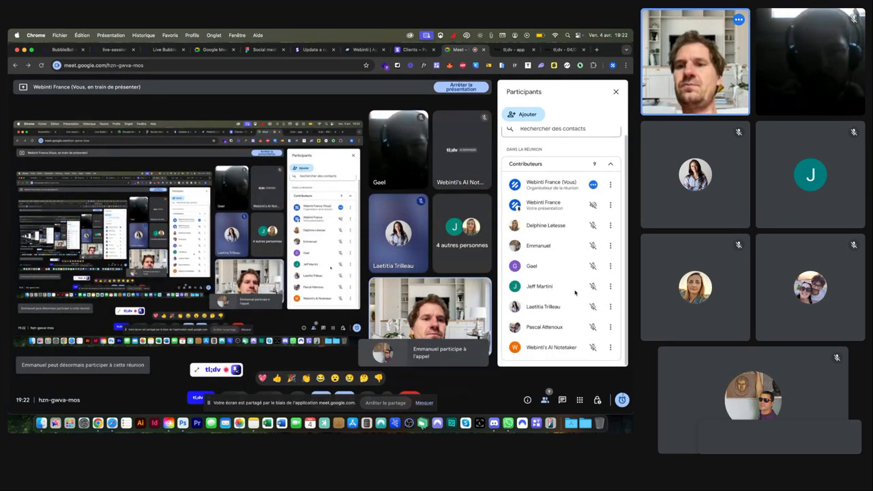
pyautogui.click(164, 49)
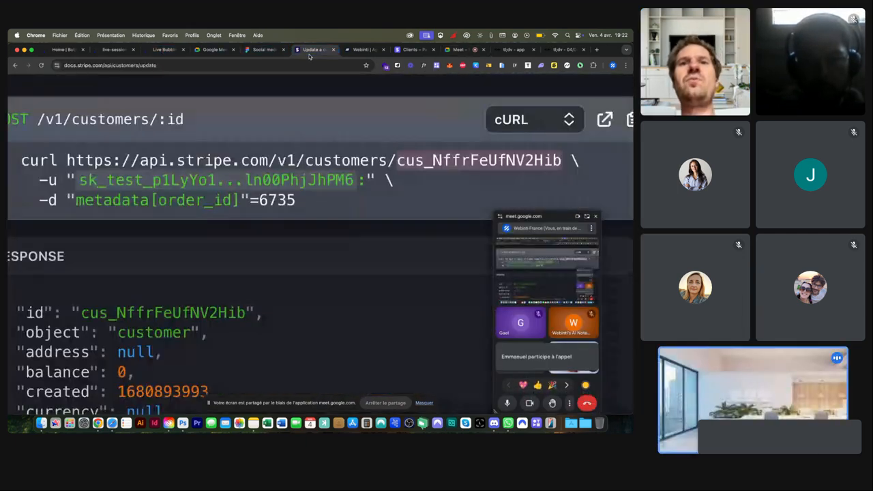
pyautogui.click(312, 49)
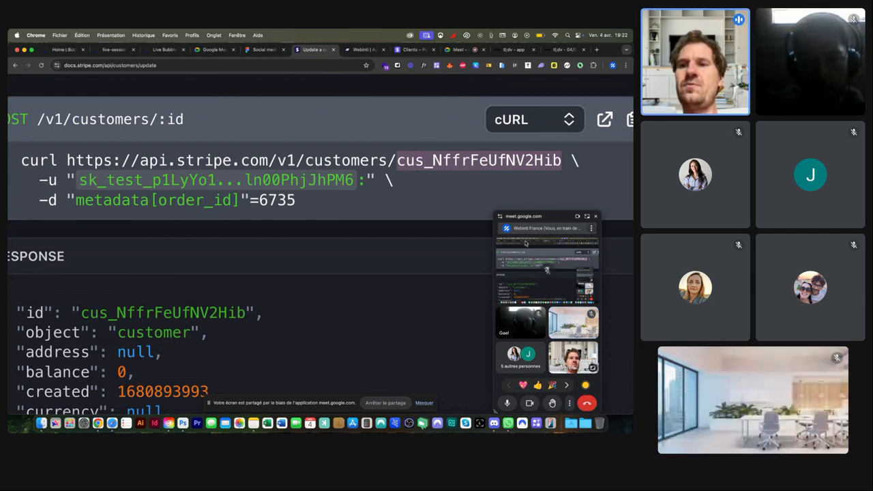
# Step: Reset the page zoom and highlight 'Required' in the address taxes note
pyautogui.press('super+0')
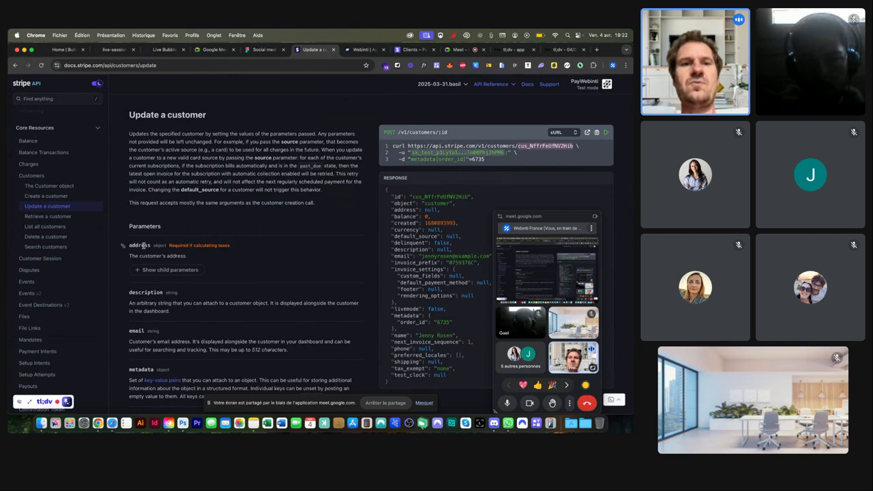
pyautogui.scroll(5, 140, 246)
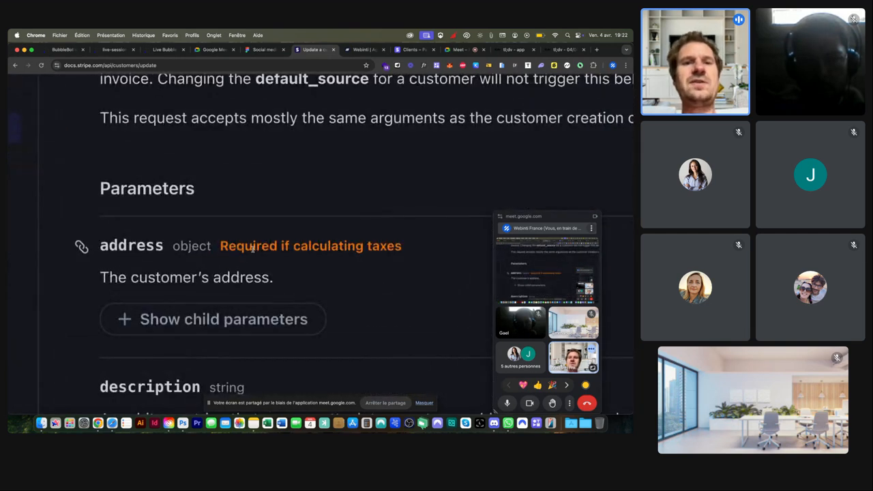
pyautogui.moveTo(220, 247); pyautogui.dragTo(279, 248)
# Step: Scroll the API reference down toward the Checkout section
pyautogui.scroll(-5, 278, 249)
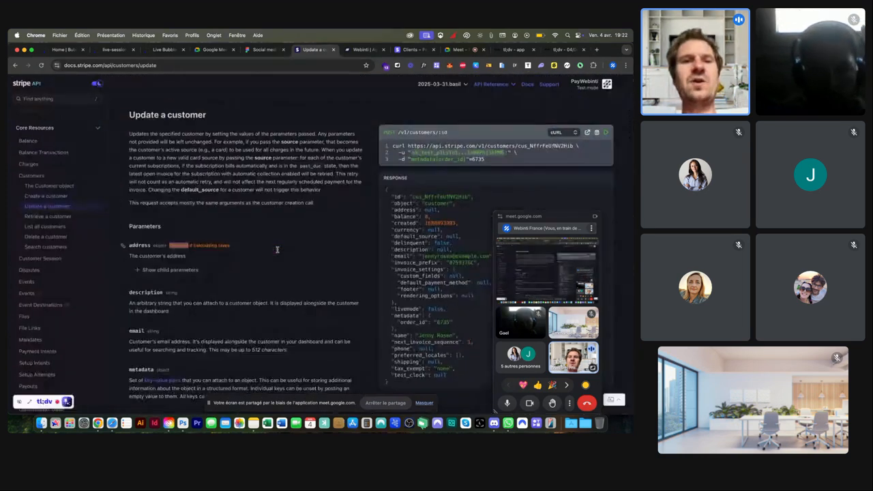
pyautogui.scroll(-3, 277, 249)
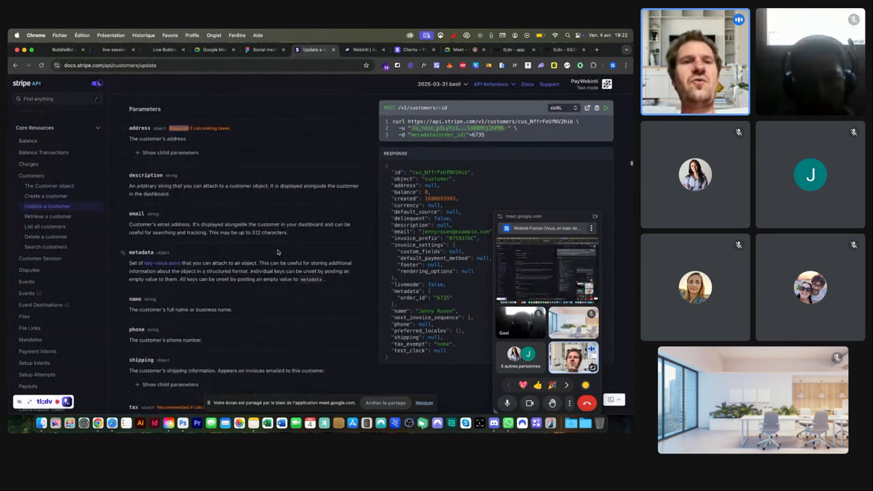
pyautogui.scroll(-5, 23, 219)
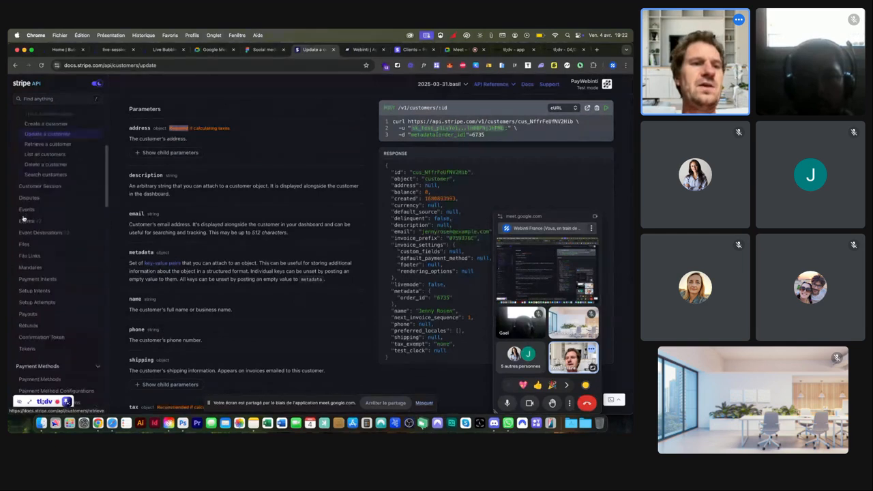
pyautogui.scroll(-6, 24, 218)
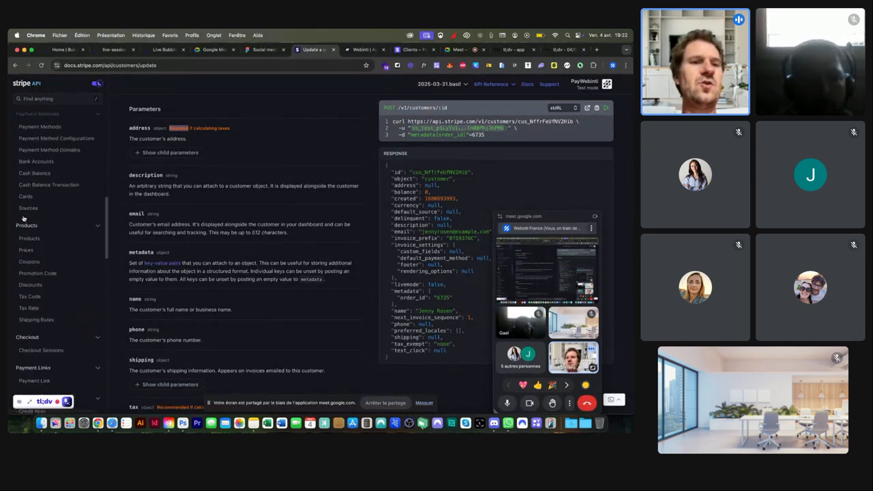
# Step: Open the Create a Checkout Session reference and scroll through its parameters
pyautogui.click(27, 270)
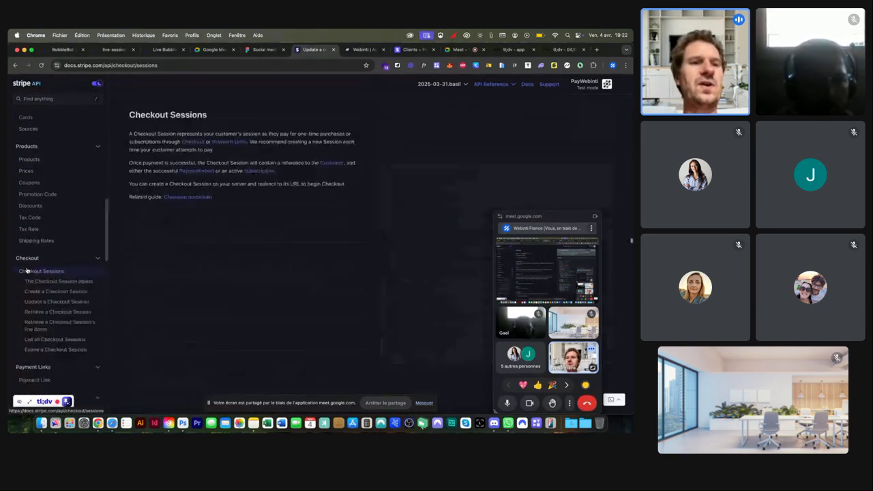
pyautogui.click(30, 291)
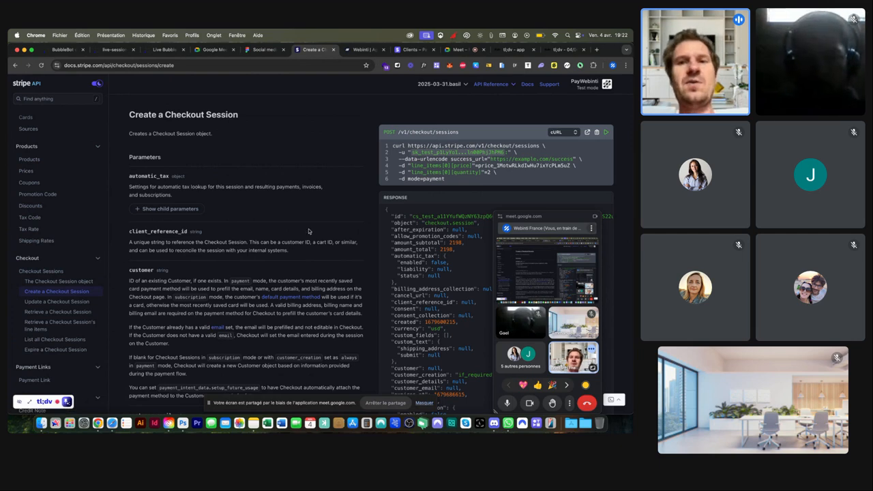
pyautogui.scroll(-1, 305, 232)
pyautogui.scroll(-6, 304, 232)
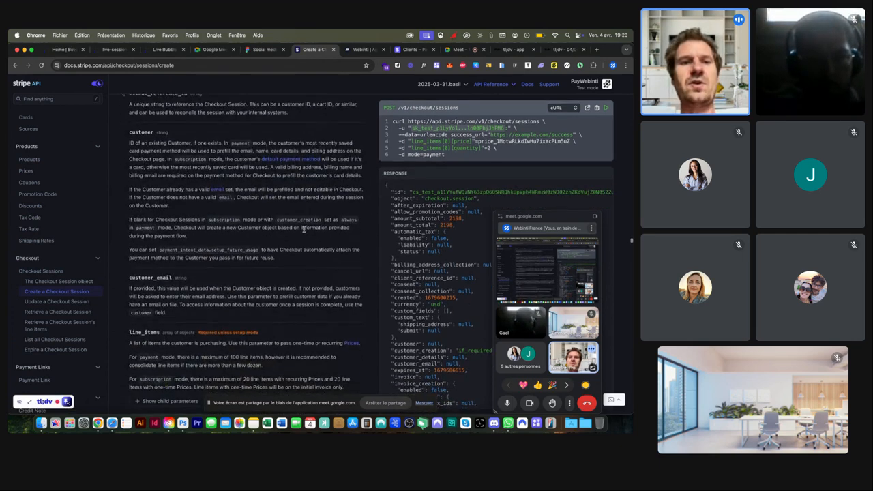
pyautogui.scroll(-3, 229, 251)
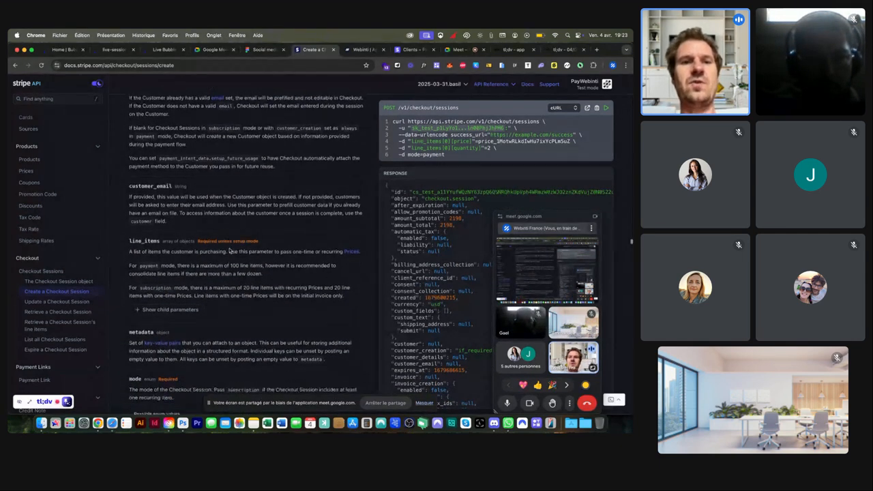
pyautogui.scroll(-5, 168, 294)
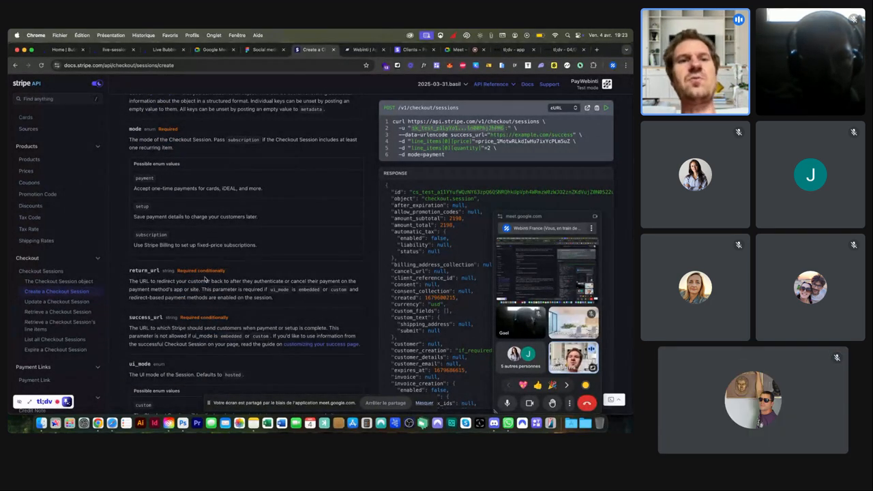
# Step: Scroll back up to The Checkout Session object with its attributes and example JSON
pyautogui.scroll(4, 206, 278)
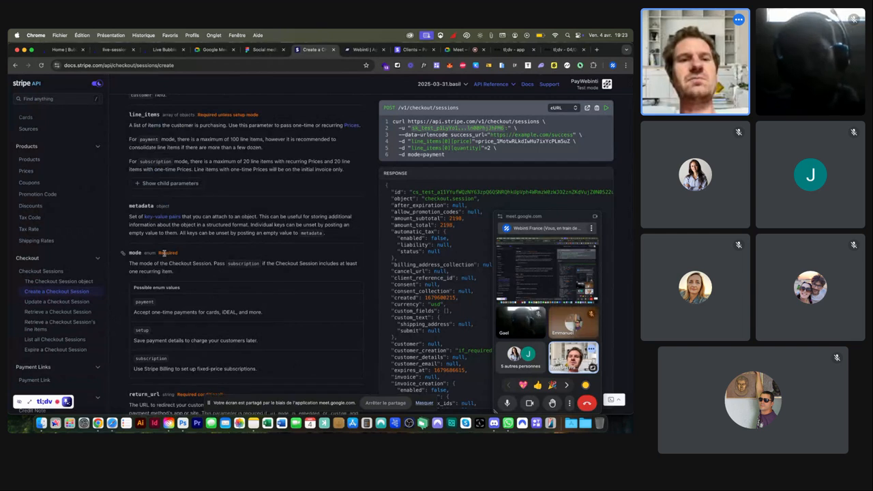
pyautogui.scroll(12, 266, 158)
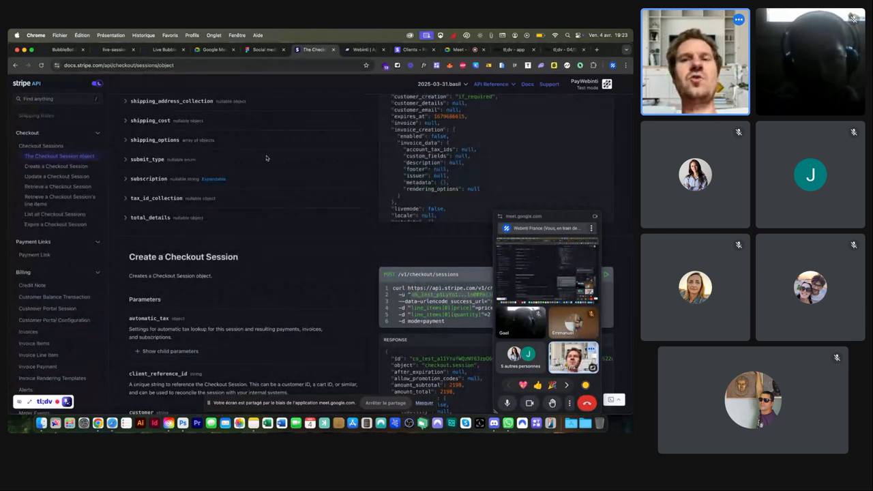
pyautogui.scroll(8, 395, 224)
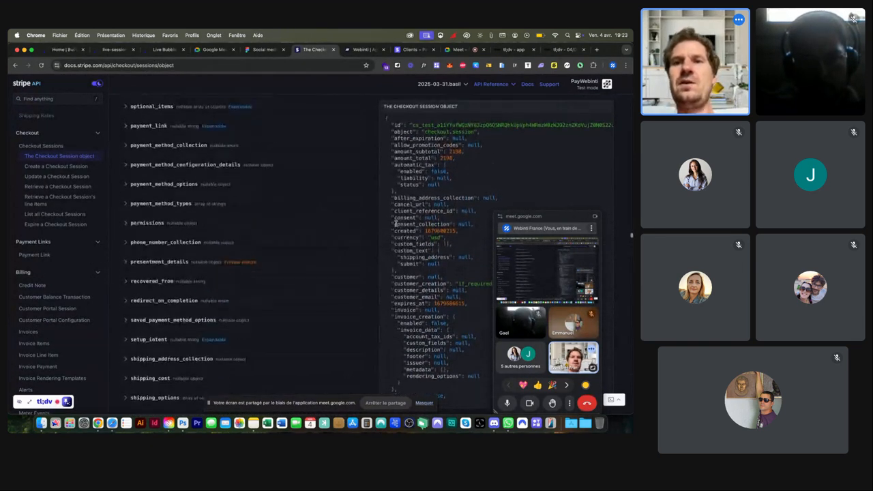
pyautogui.scroll(1, 395, 223)
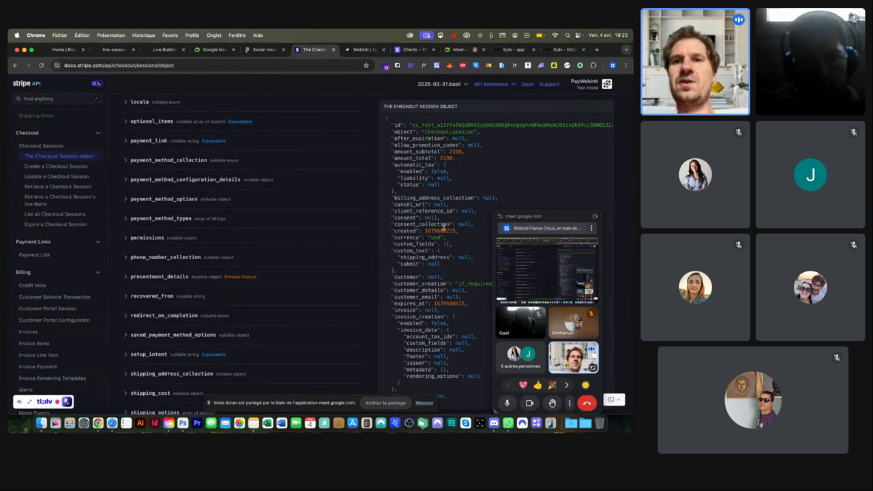
pyautogui.scroll(-6, 442, 227)
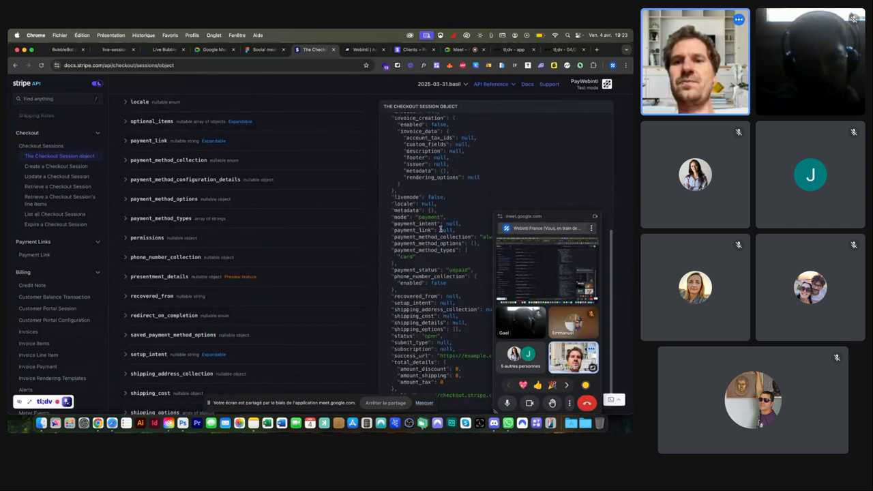
pyautogui.scroll(10, 439, 230)
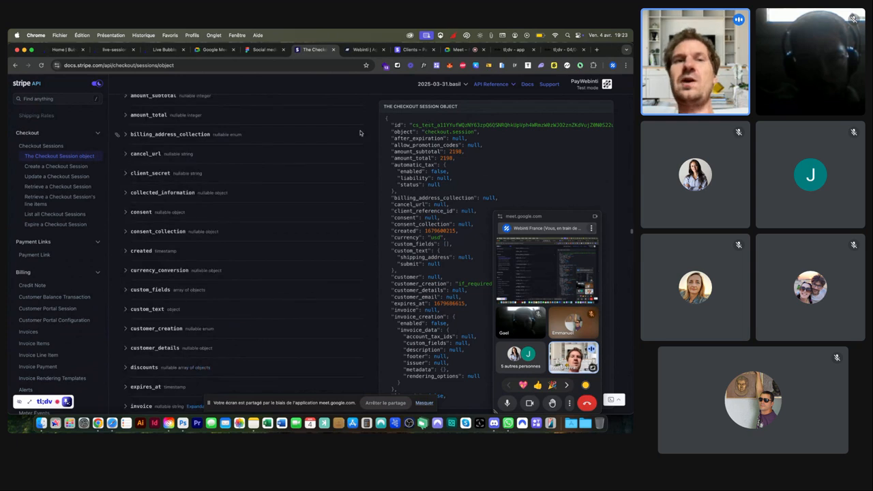
# Step: Open the masterclass-stripe app from the Bubble dashboard, cancelling the Bubble version upgrade
pyautogui.click(63, 49)
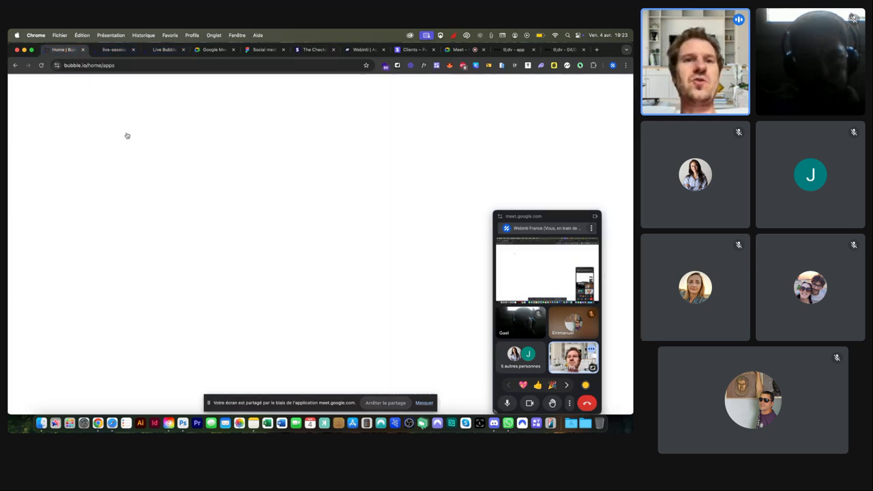
pyautogui.scroll(-4, 171, 153)
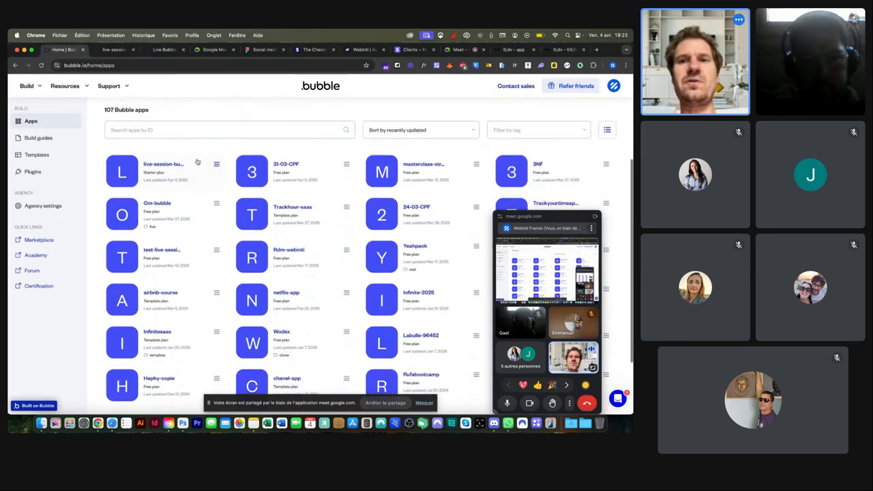
pyautogui.click(392, 176)
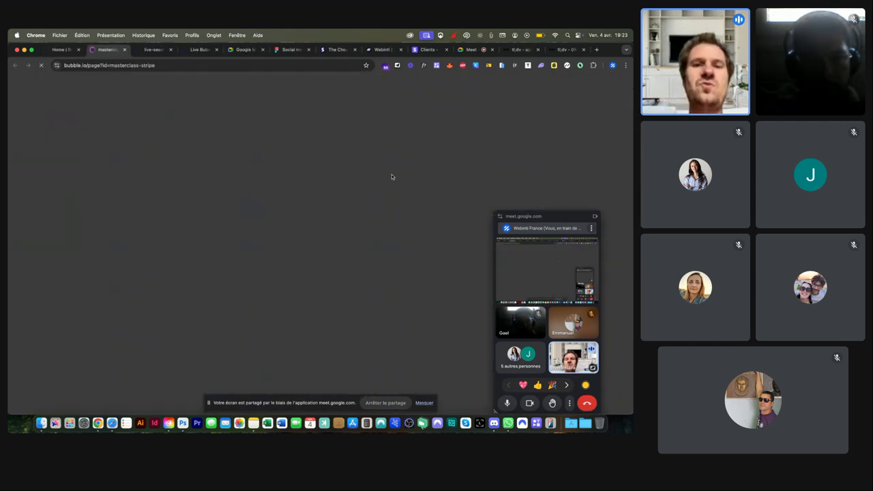
pyautogui.click(424, 403)
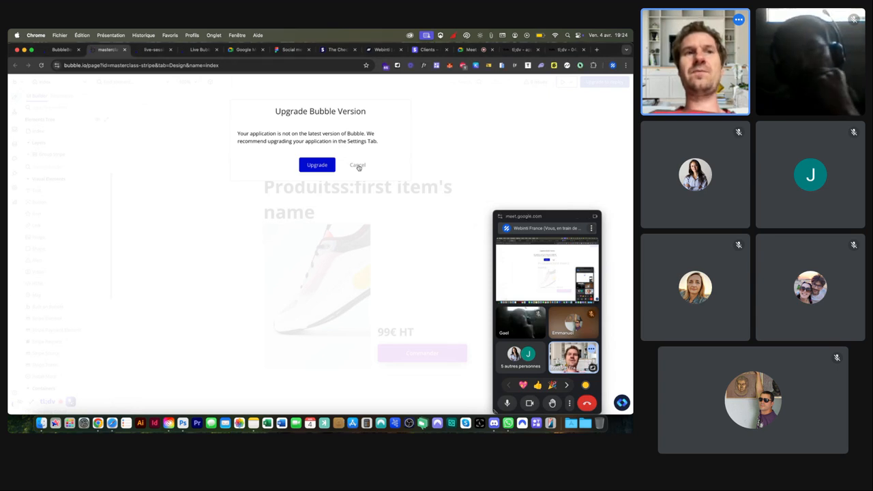
pyautogui.click(357, 166)
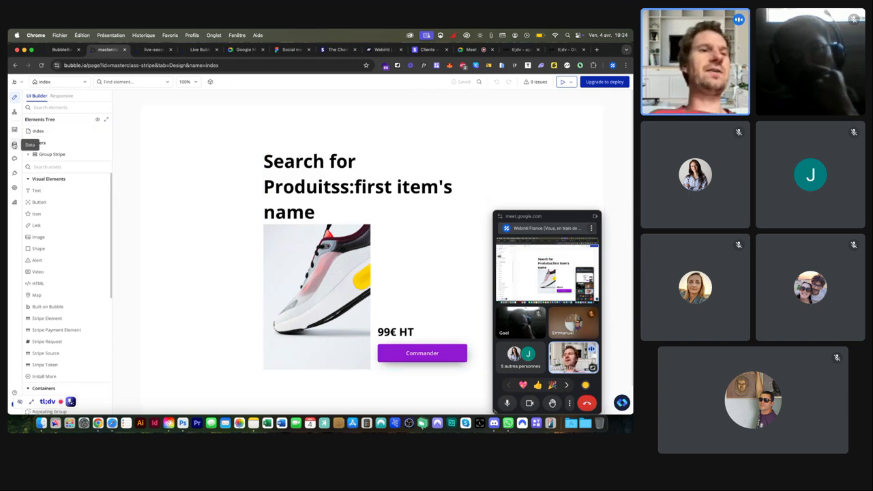
pyautogui.click(13, 145)
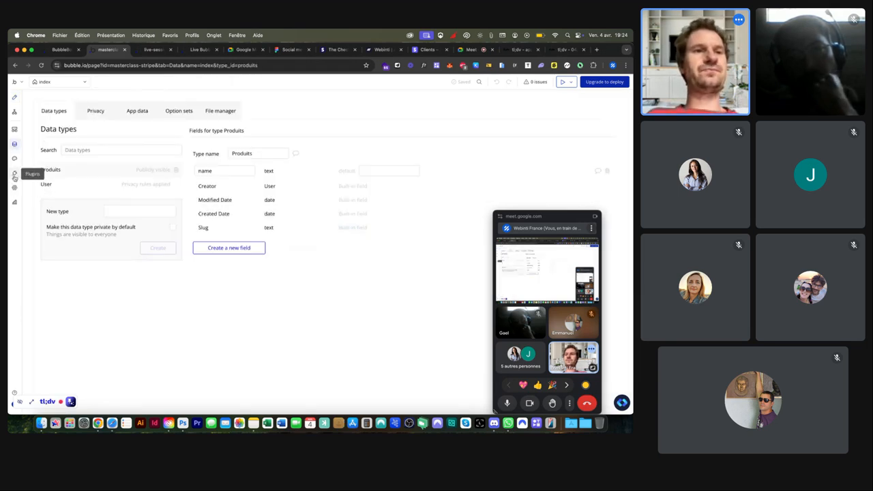
pyautogui.click(15, 176)
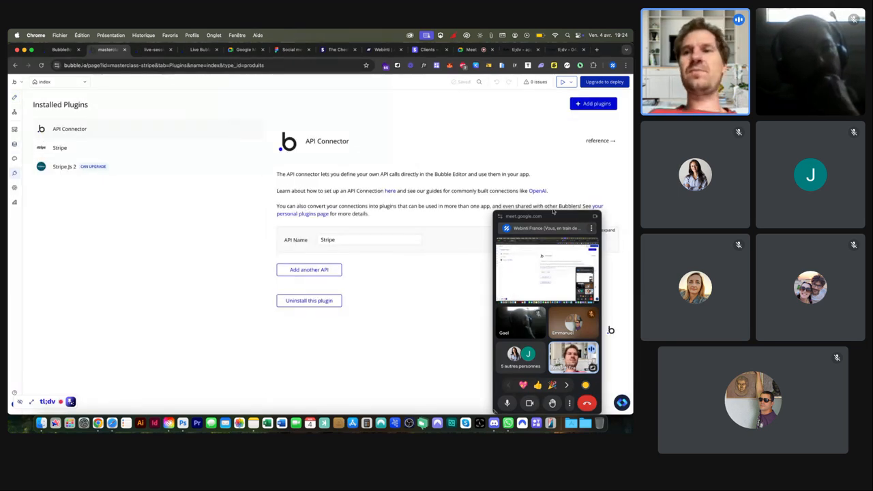
pyautogui.moveTo(553, 212); pyautogui.dragTo(94, 229)
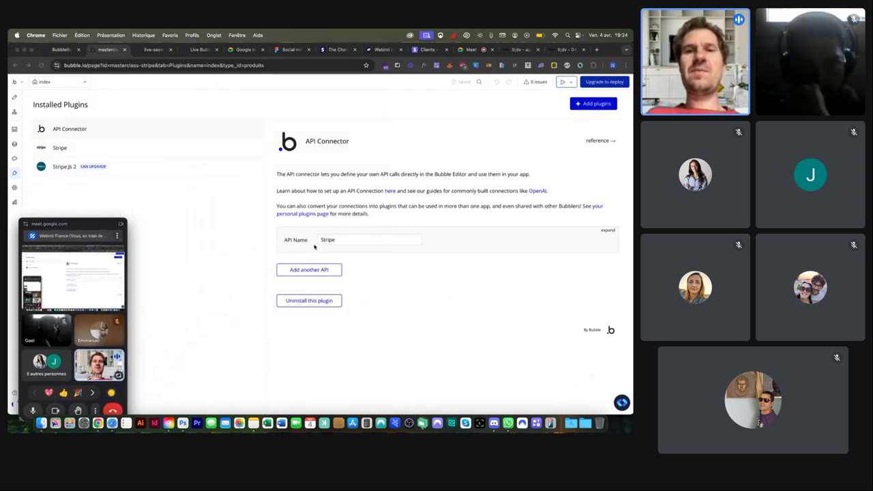
pyautogui.click(609, 231)
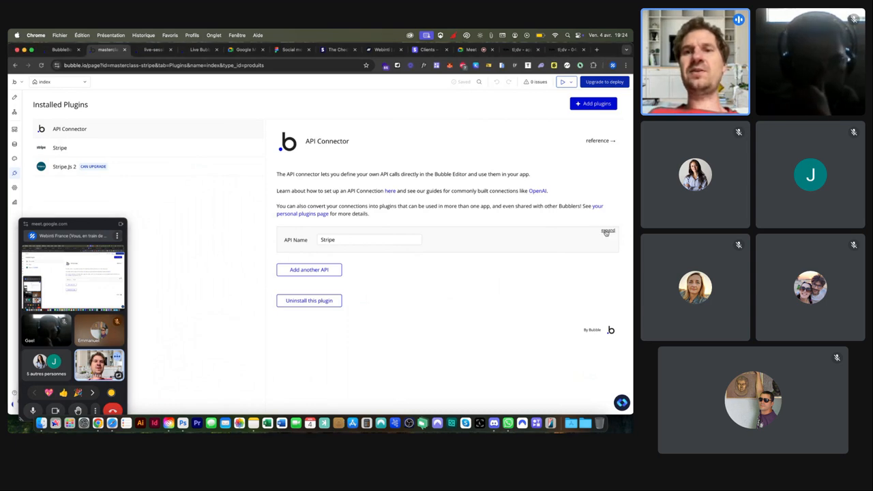
pyautogui.click(606, 232)
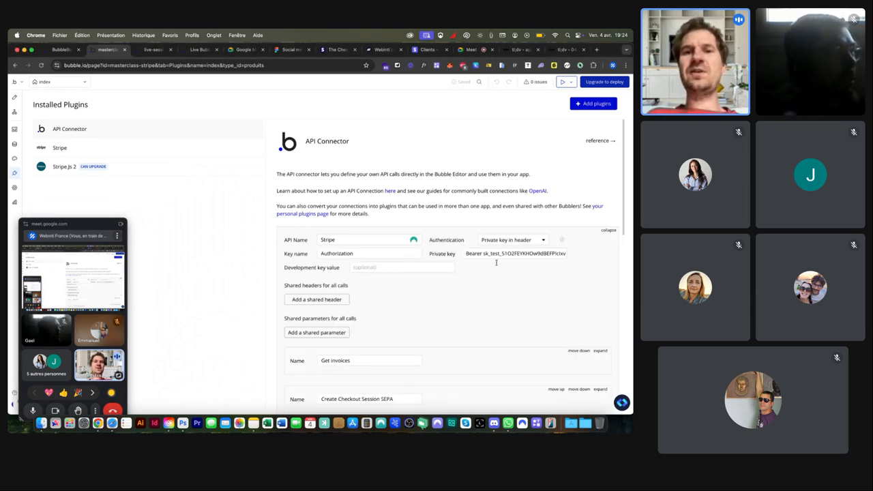
pyautogui.scroll(-10, 495, 263)
pyautogui.scroll(-2, 496, 262)
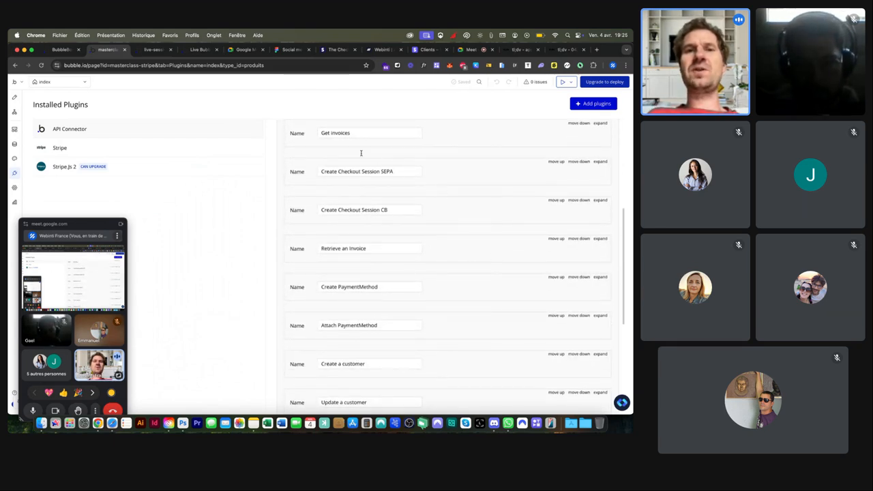
pyautogui.moveTo(316, 133); pyautogui.dragTo(420, 132)
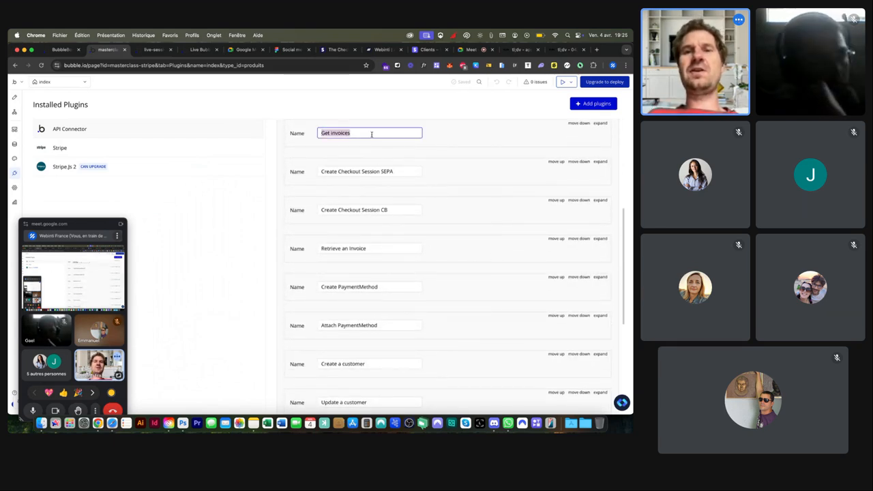
pyautogui.click(600, 123)
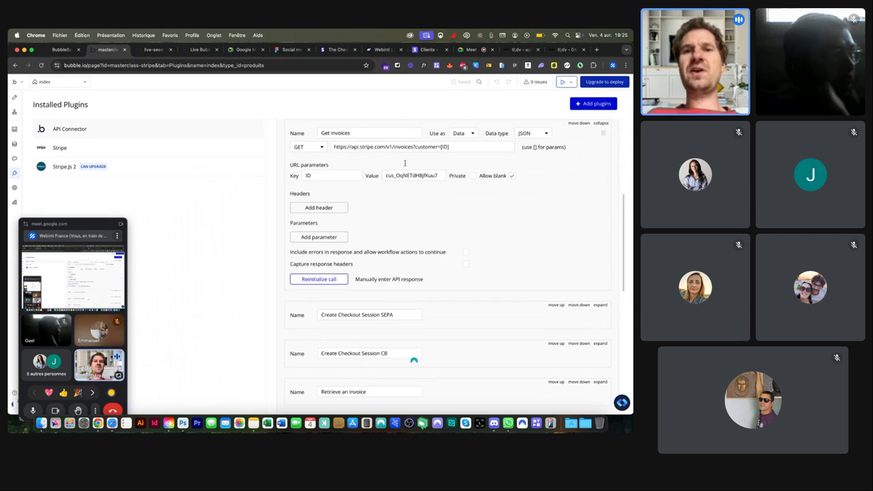
pyautogui.moveTo(385, 175); pyautogui.dragTo(453, 178)
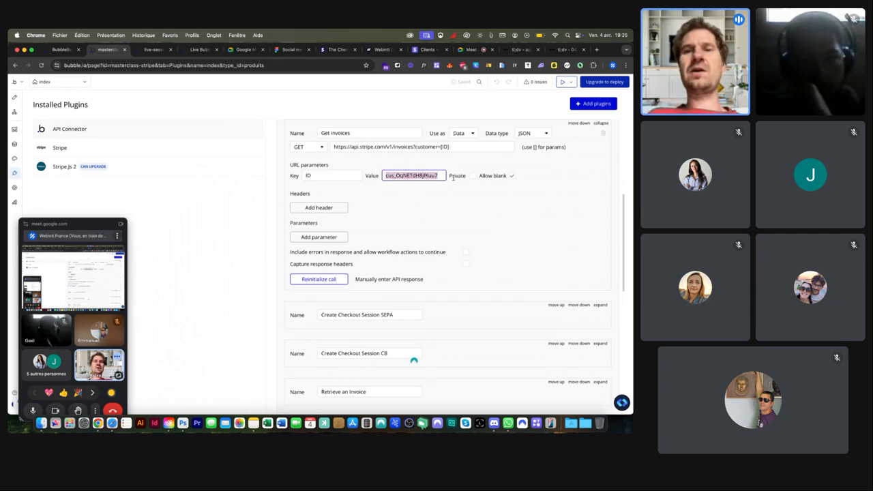
pyautogui.scroll(-5, 452, 177)
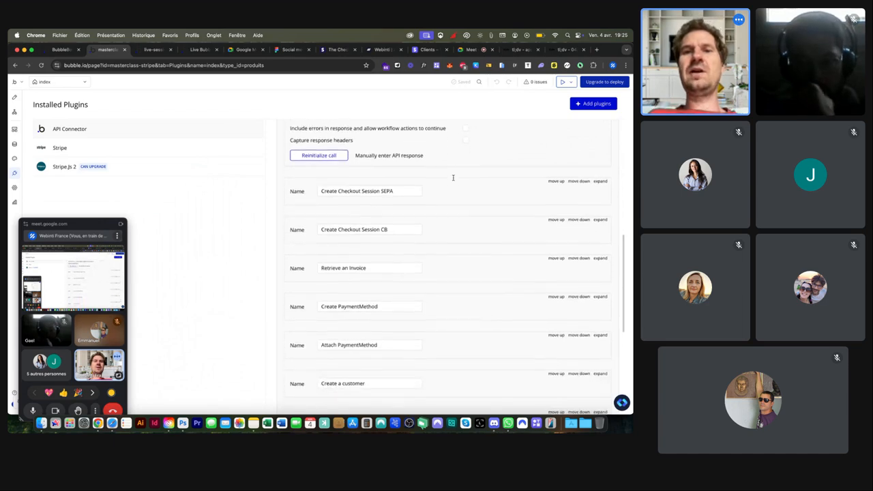
pyautogui.doubleClick(386, 190)
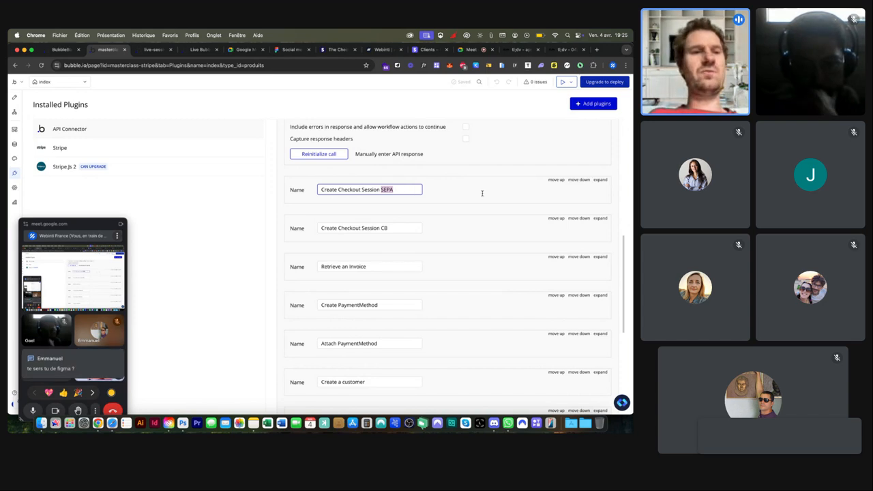
# Step: Expand the Create Checkout Session SEPA call and reveal its product name, currency and amount keys
pyautogui.click(600, 180)
pyautogui.scroll(-2, 430, 199)
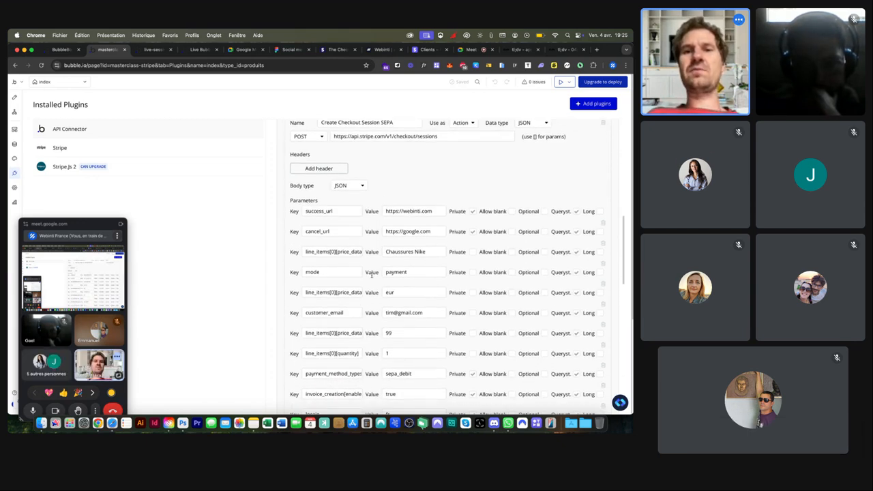
pyautogui.moveTo(320, 251); pyautogui.dragTo(375, 254)
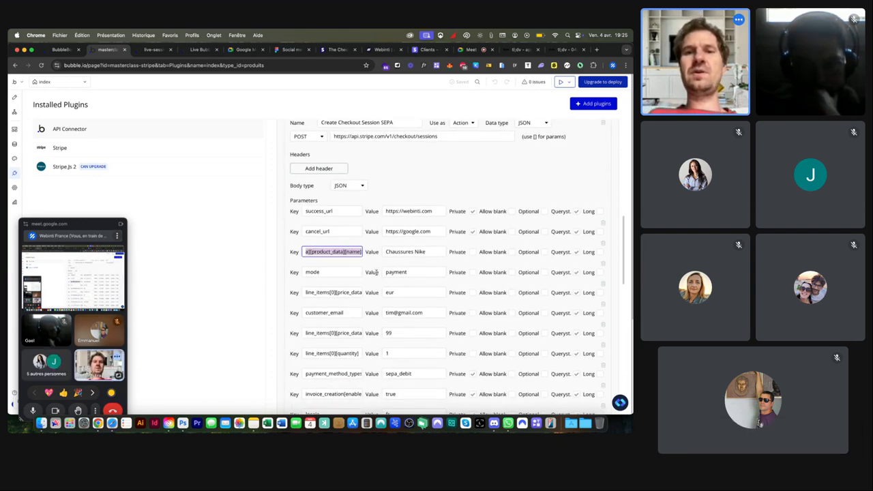
pyautogui.moveTo(315, 294); pyautogui.dragTo(378, 293)
pyautogui.moveTo(324, 331); pyautogui.dragTo(379, 332)
pyautogui.moveTo(402, 212); pyautogui.dragTo(432, 212)
pyautogui.scroll(-1, 405, 313)
pyautogui.scroll(-10, 404, 313)
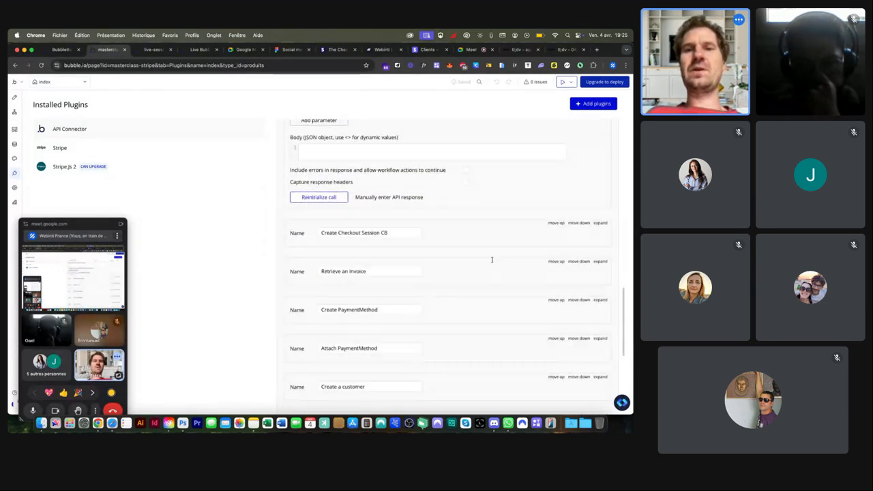
# Step: Expand the Create Checkout Session CB call and inspect its payment mode and card payment_method_types values
pyautogui.click(600, 224)
pyautogui.scroll(-3, 383, 251)
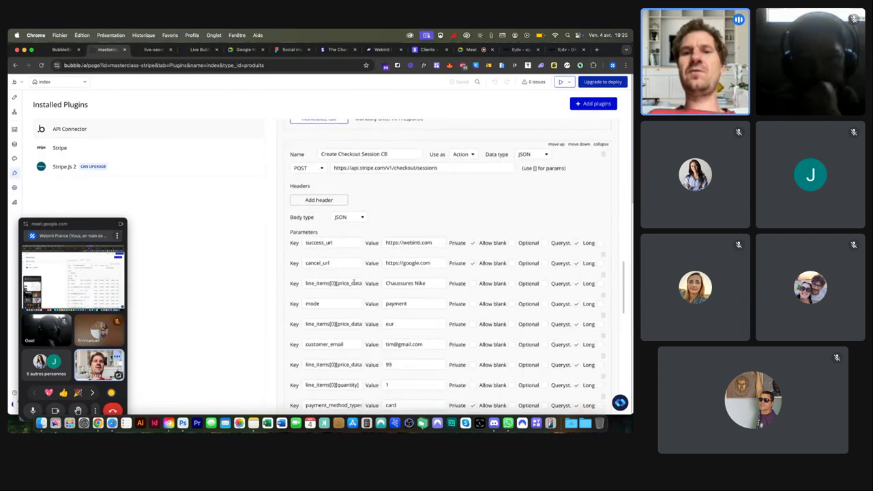
pyautogui.moveTo(416, 304); pyautogui.dragTo(371, 309)
pyautogui.scroll(-3, 350, 305)
pyautogui.doubleClick(399, 309)
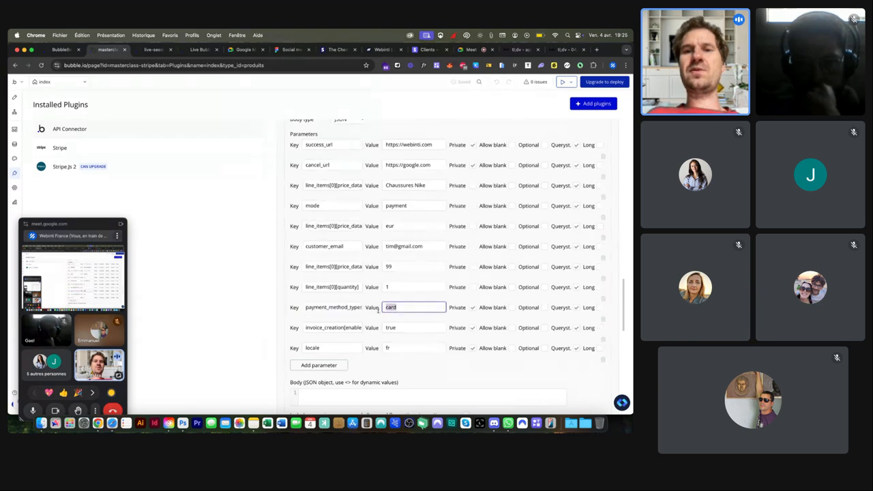
pyautogui.write('sepa_debit')
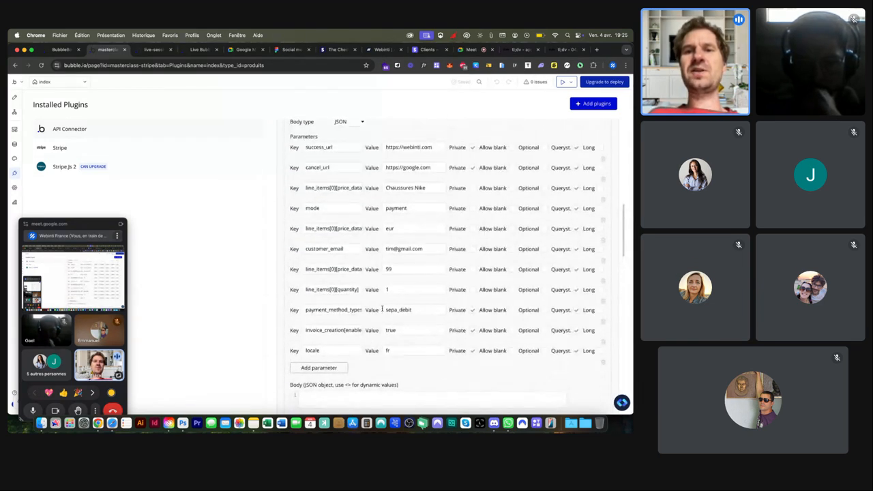
pyautogui.scroll(-5, 382, 311)
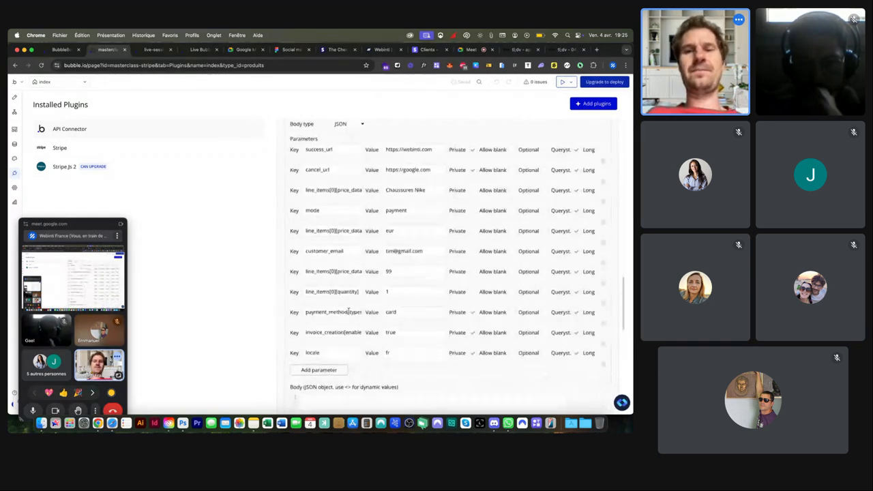
pyautogui.scroll(-4, 348, 310)
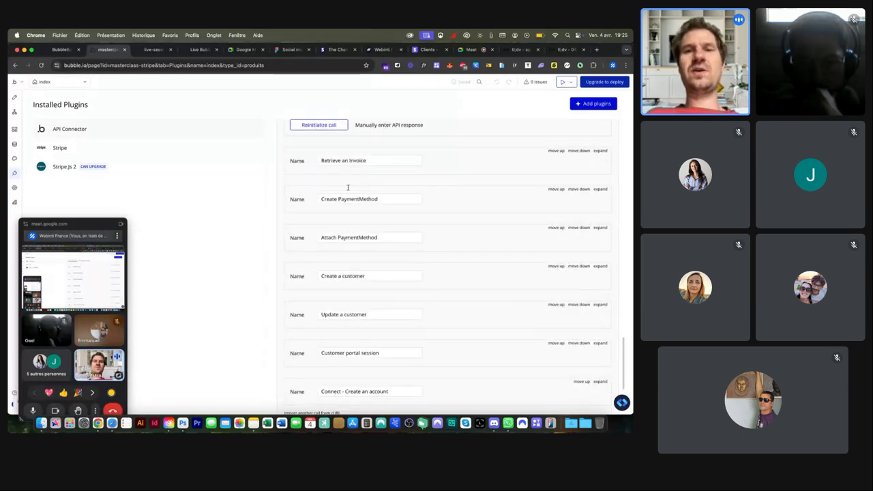
# Step: Expand Update a customer and select the [id] in its customers URL and the id parameter's value
pyautogui.scroll(-3, 359, 198)
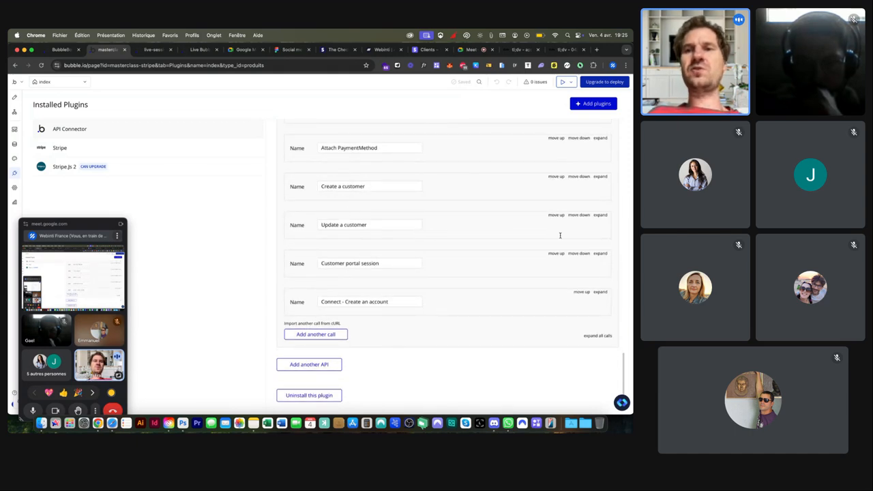
pyautogui.click(599, 215)
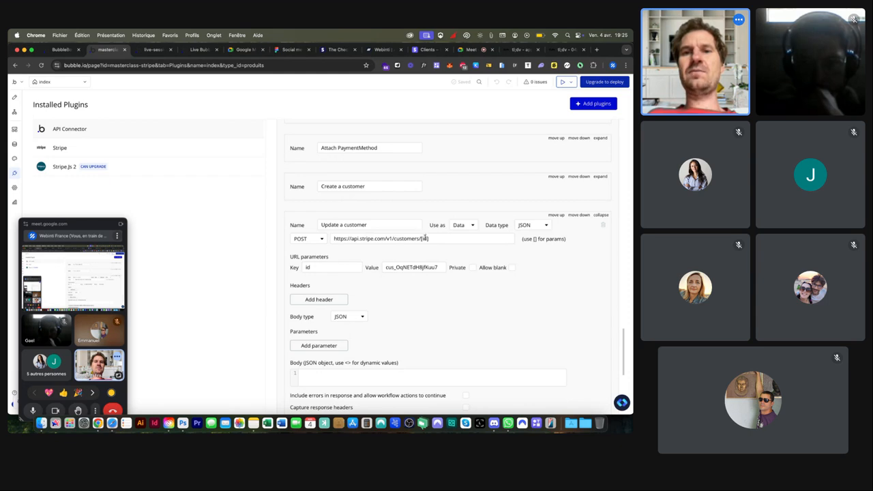
pyautogui.scroll(5, 428, 232)
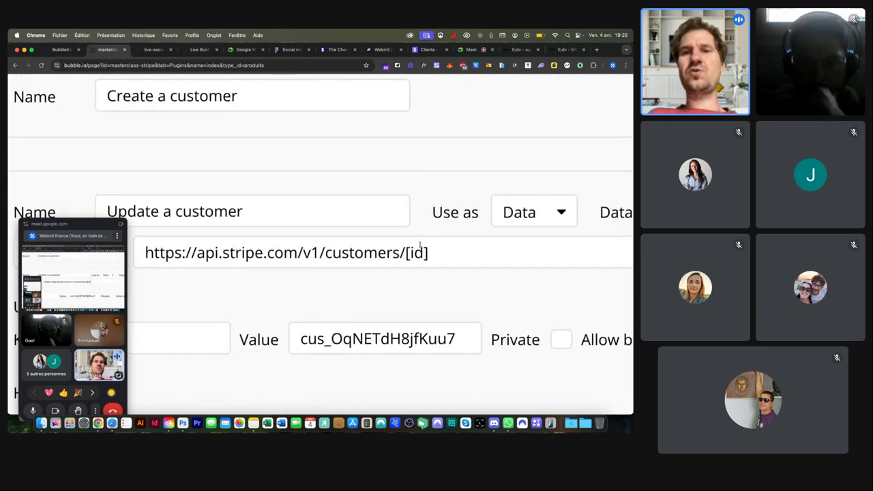
pyautogui.click(405, 252)
pyautogui.moveTo(405, 253); pyautogui.dragTo(430, 255)
pyautogui.scroll(-5, 431, 256)
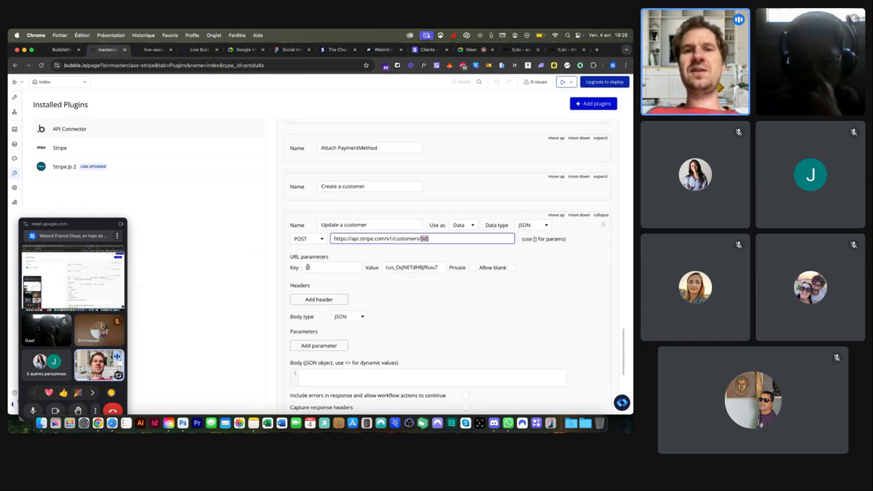
pyautogui.moveTo(386, 267); pyautogui.dragTo(451, 267)
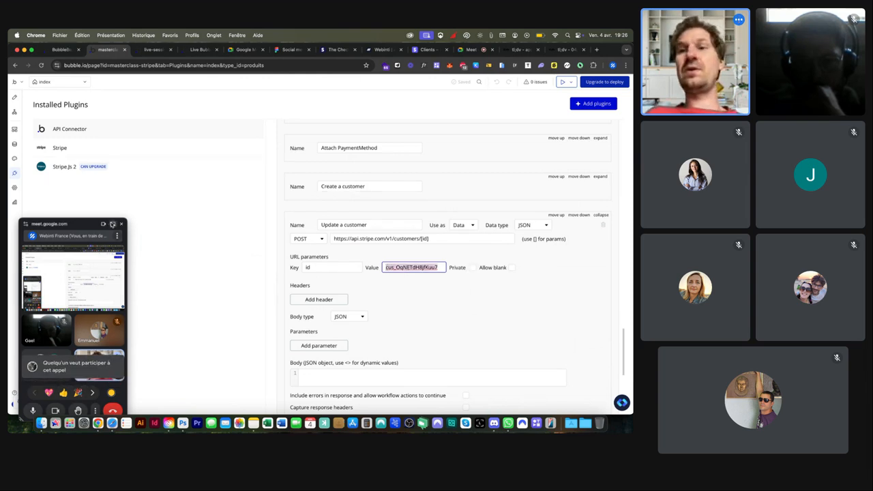
# Step: Switch to the Meet call, read the in-call messages, then close the chat panel
pyautogui.click(112, 224)
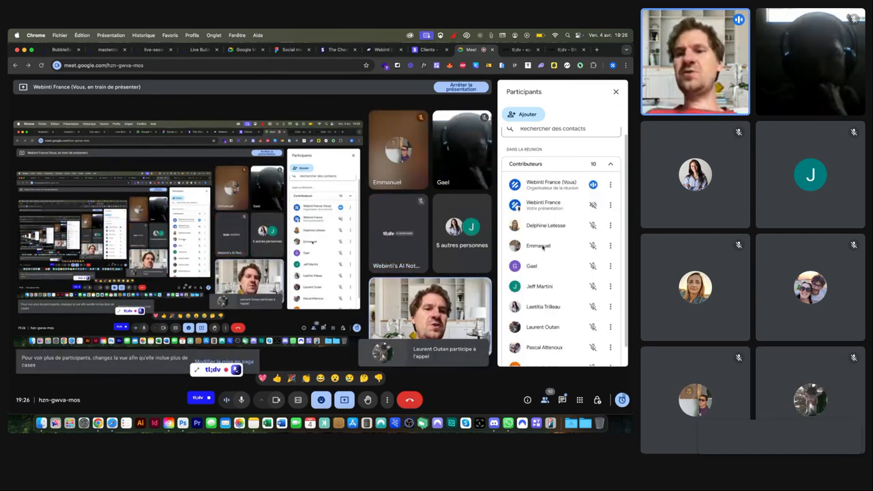
pyautogui.click(563, 400)
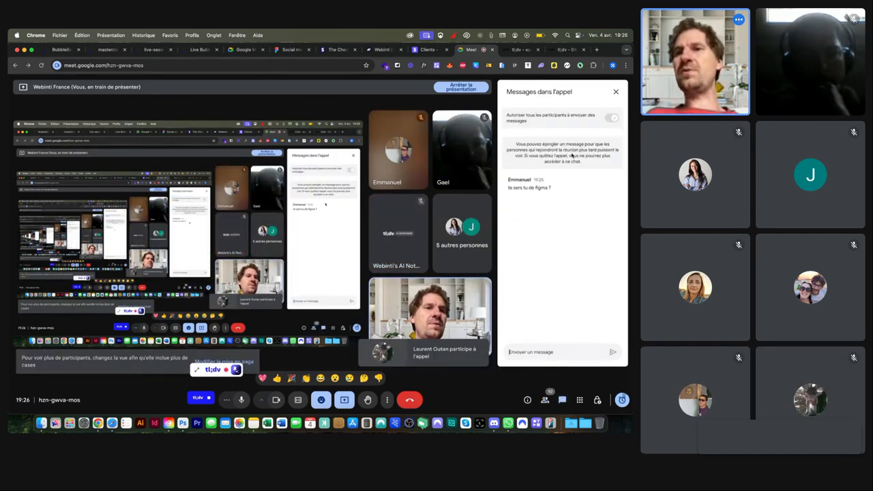
pyautogui.click(616, 90)
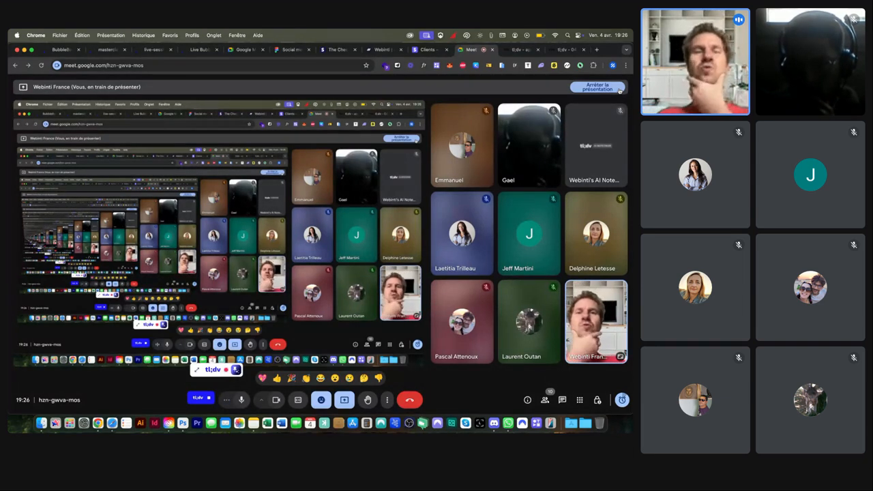
# Step: Switch to the 'Social media mobile app – Kiff (Copy)' Figma file and pan across its screens
pyautogui.click(292, 54)
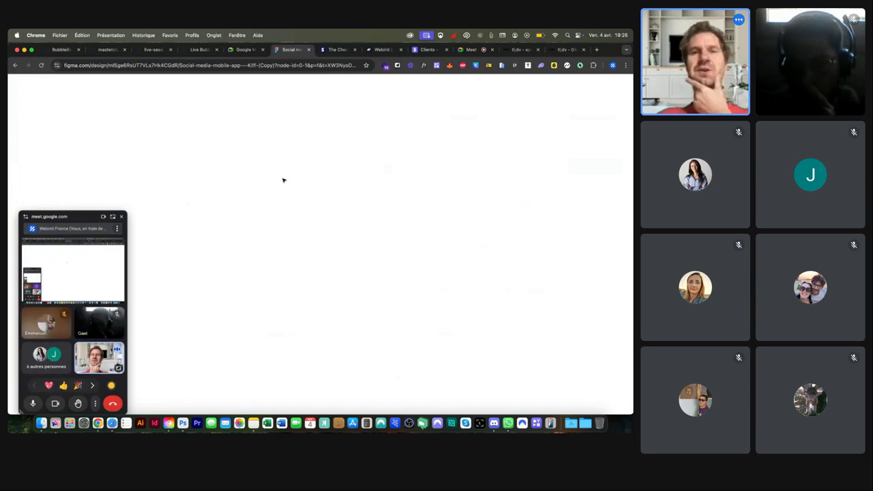
pyautogui.hscroll(4, 284, 180)
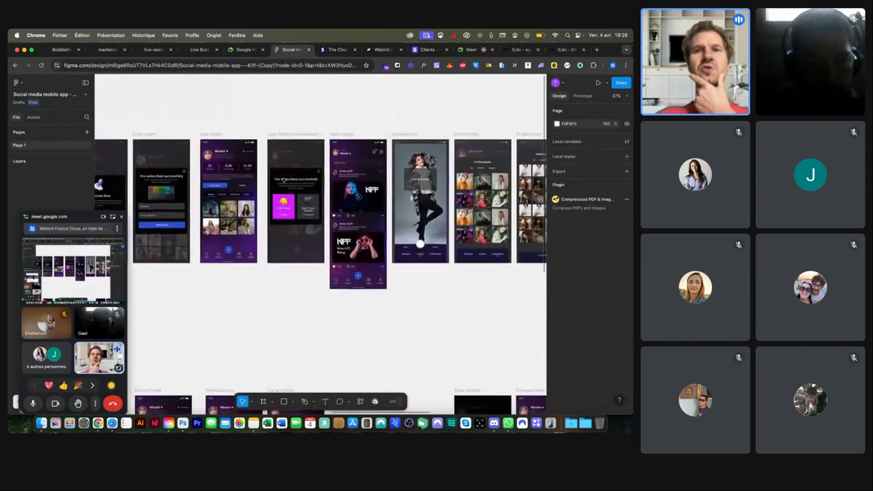
pyautogui.scroll(-5, 283, 180)
pyautogui.hscroll(5, 283, 180)
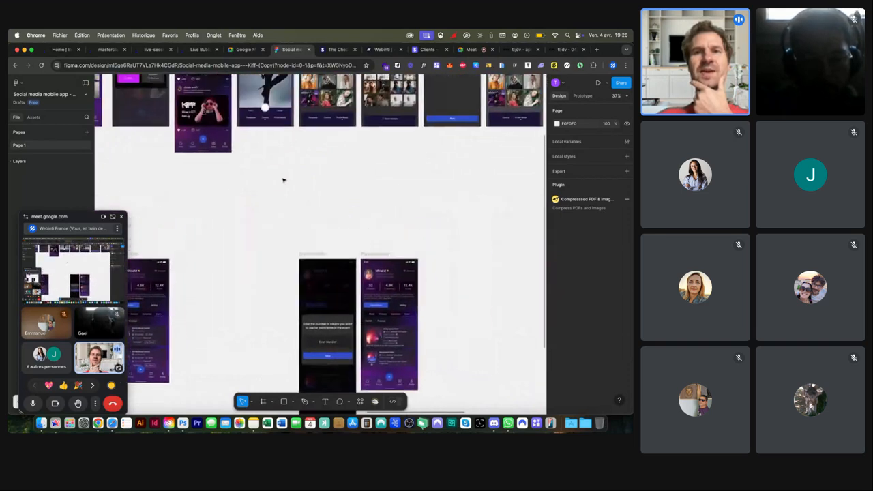
pyautogui.scroll(3, 284, 180)
pyautogui.hscroll(-8, 284, 180)
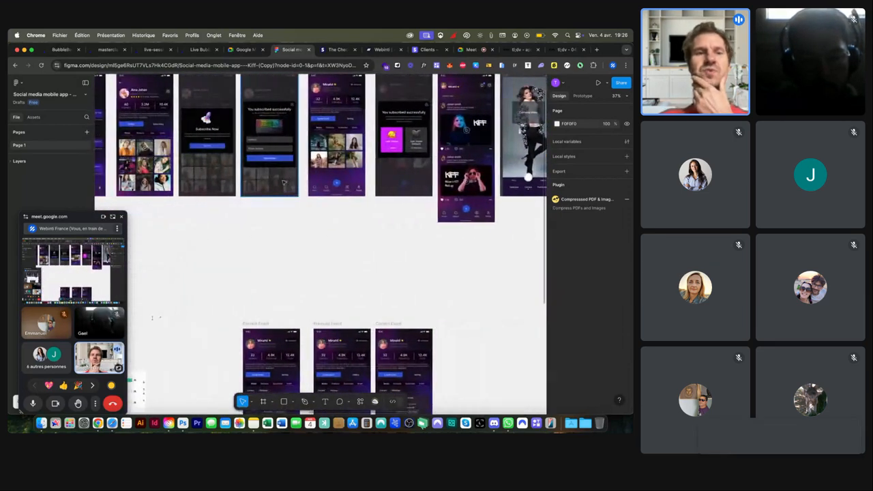
pyautogui.scroll(-5, 284, 182)
pyautogui.hscroll(-8, 284, 182)
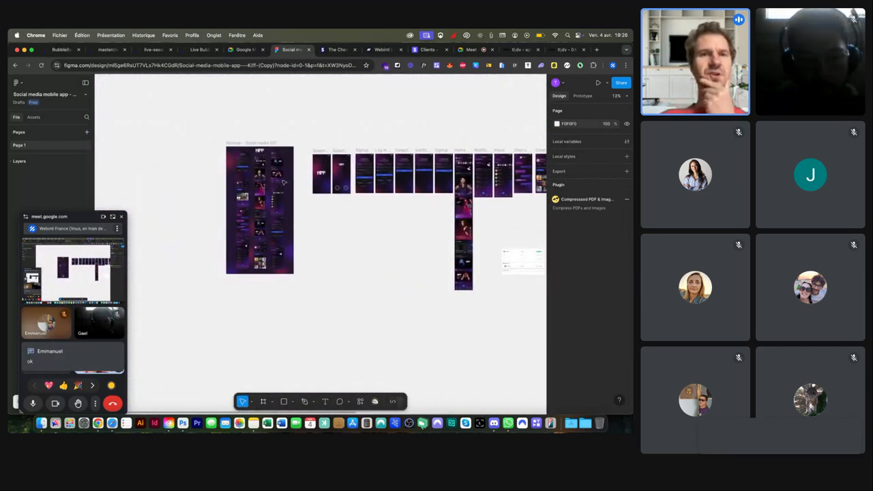
pyautogui.hscroll(-1, 284, 183)
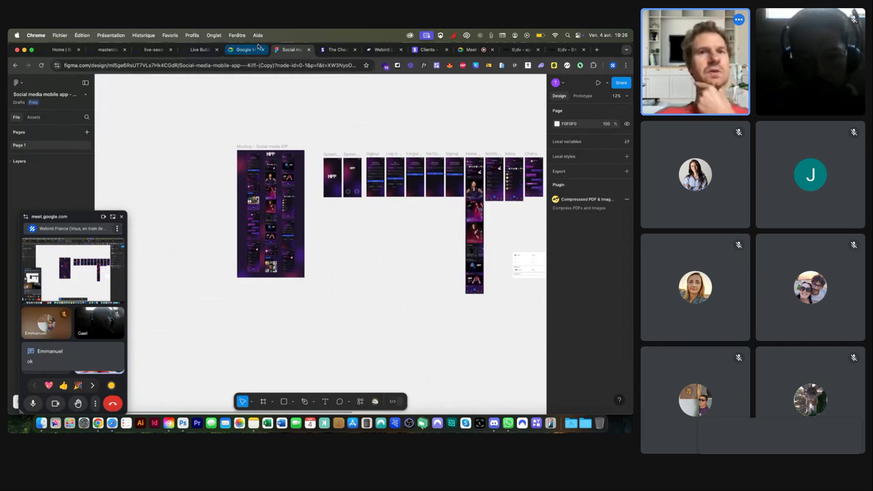
# Step: Return to the live-session Bubble editor's page design view, moving the meeting window aside
pyautogui.click(204, 51)
pyautogui.click(154, 50)
pyautogui.moveTo(82, 217); pyautogui.dragTo(603, 174)
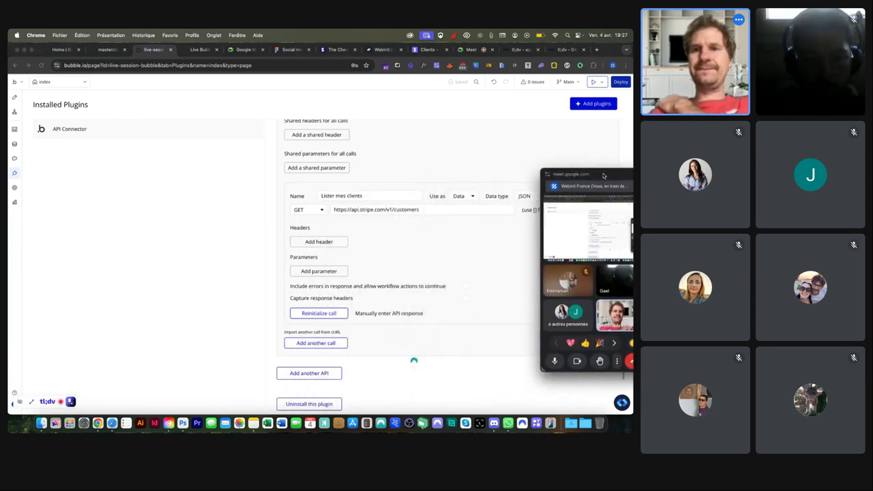
pyautogui.click(13, 98)
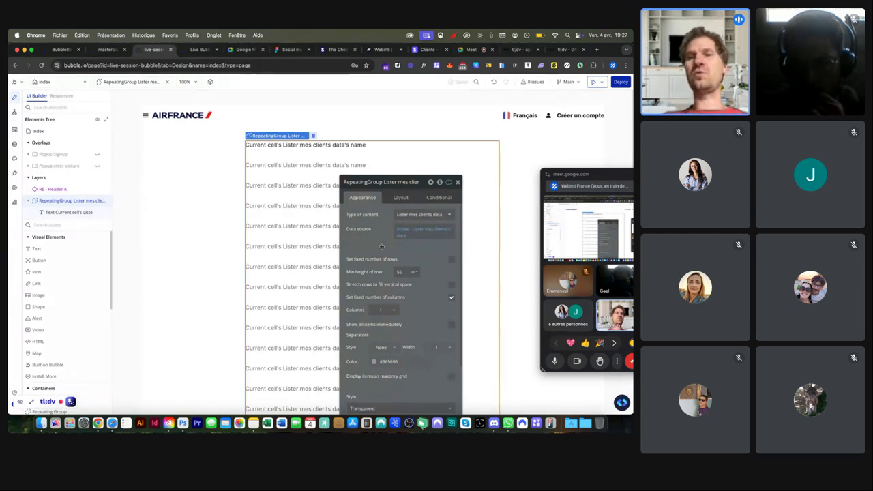
pyautogui.moveTo(608, 179); pyautogui.dragTo(580, 186)
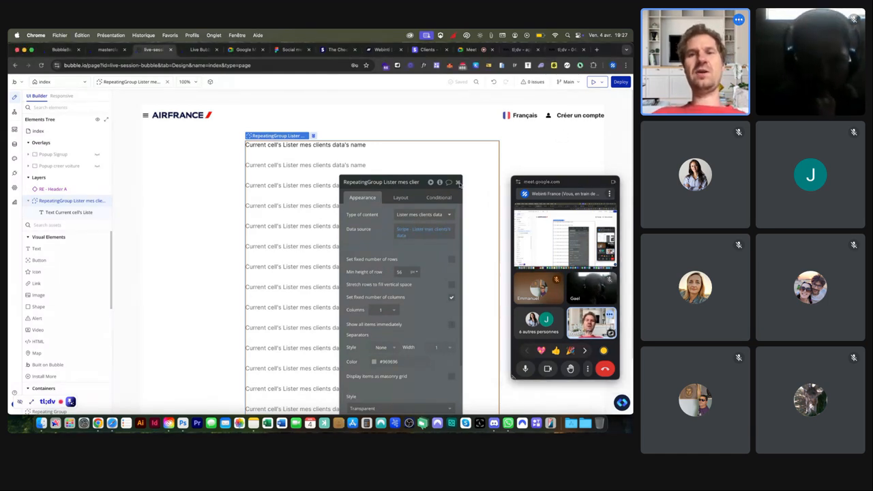
# Step: Delete the client-list repeating group, then enter 'aic' in a new tab's address bar
pyautogui.click(458, 182)
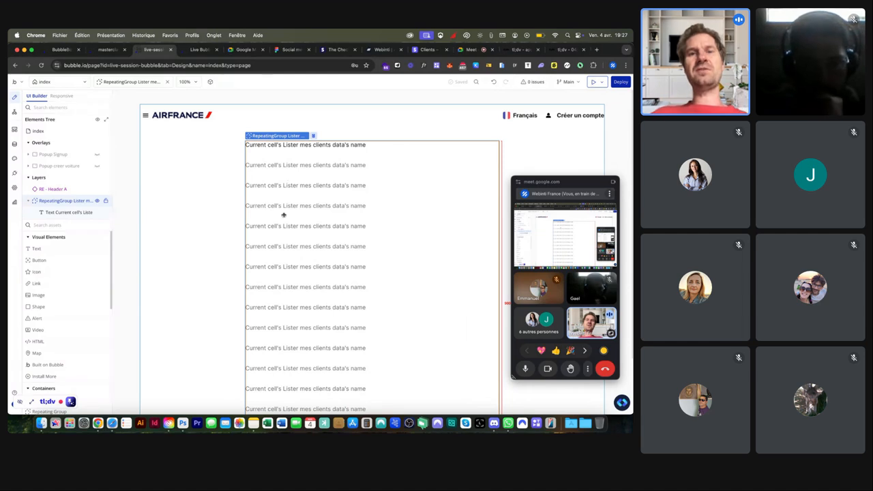
pyautogui.doubleClick(306, 276)
pyautogui.press('Delete')
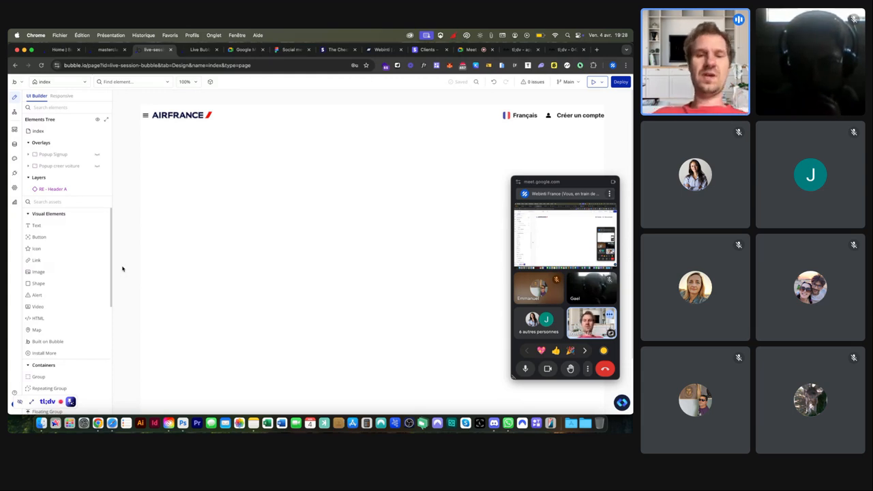
pyautogui.press('super+t')
pyautogui.write('aic')
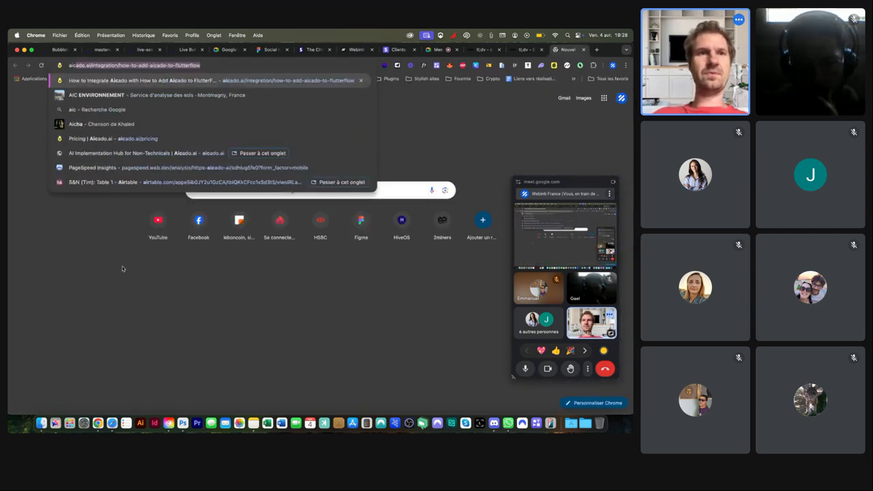
# Step: Load the aicado.ai home page by trimming the suggested integration address to the domain
pyautogui.click(96, 66)
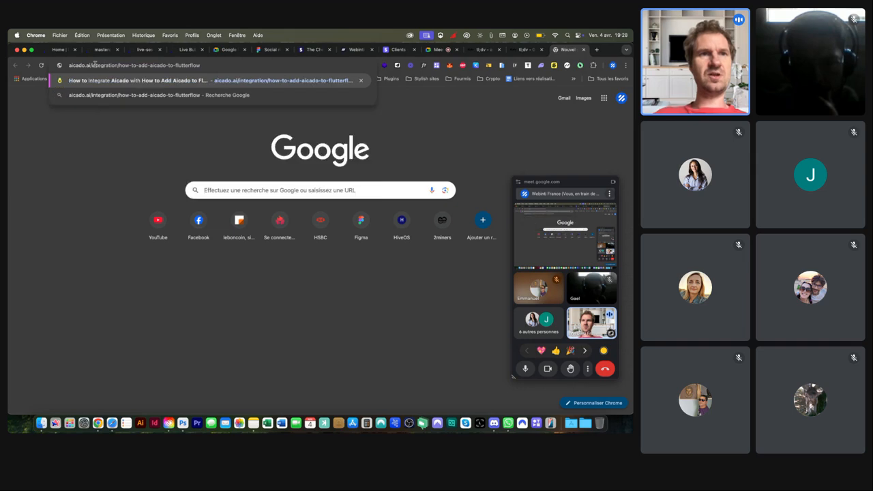
pyautogui.moveTo(92, 66); pyautogui.dragTo(242, 76)
pyautogui.press('BackSpace')
pyautogui.press('Return')
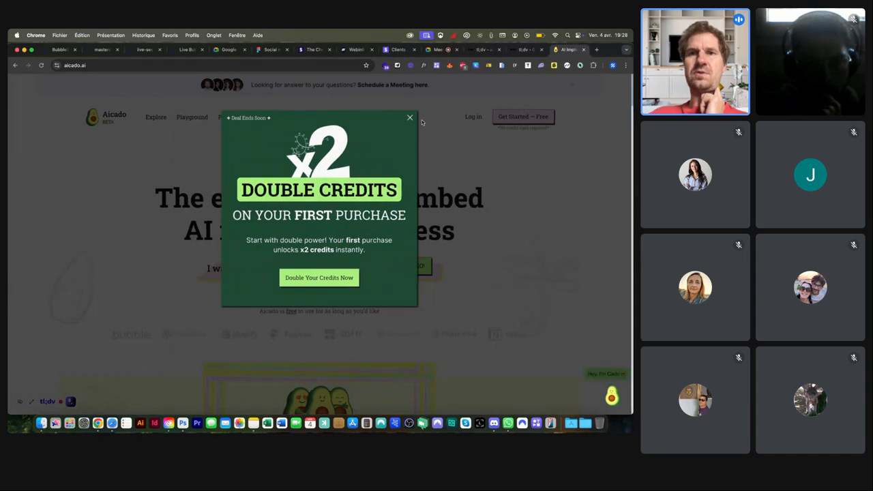
# Step: Dismiss the Double Credits promotion and review aicado.ai's technologies in Wappalyzer
pyautogui.click(410, 118)
pyautogui.moveTo(413, 118)
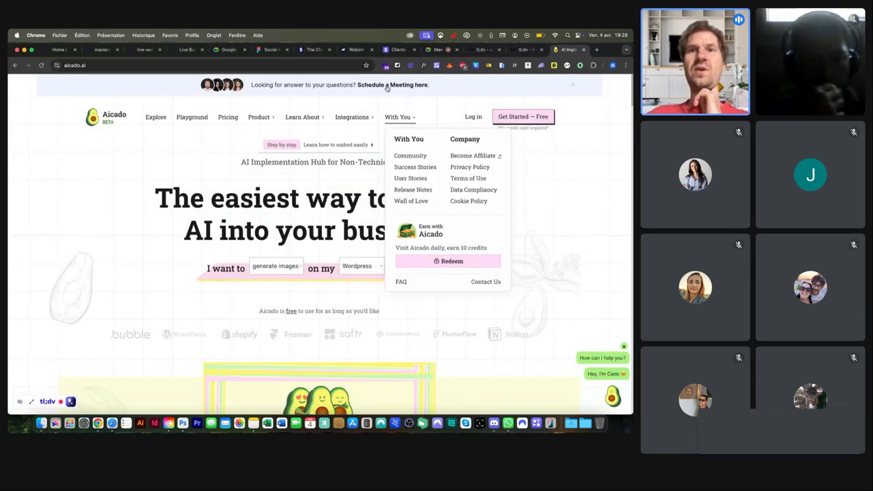
pyautogui.click(385, 66)
pyautogui.scroll(-3, 317, 156)
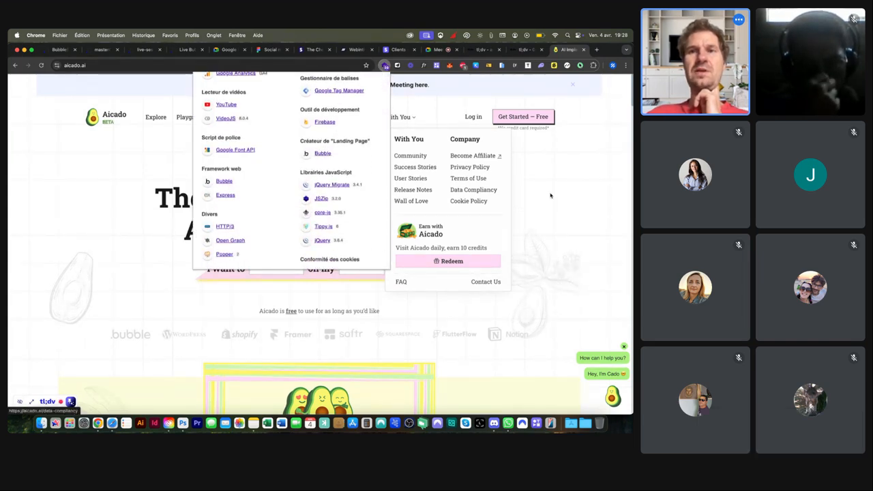
pyautogui.click(486, 138)
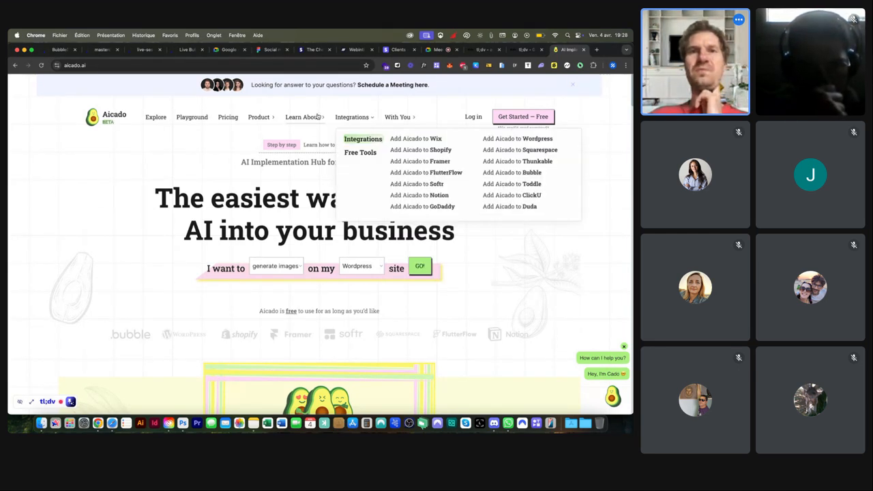
pyautogui.moveTo(289, 117)
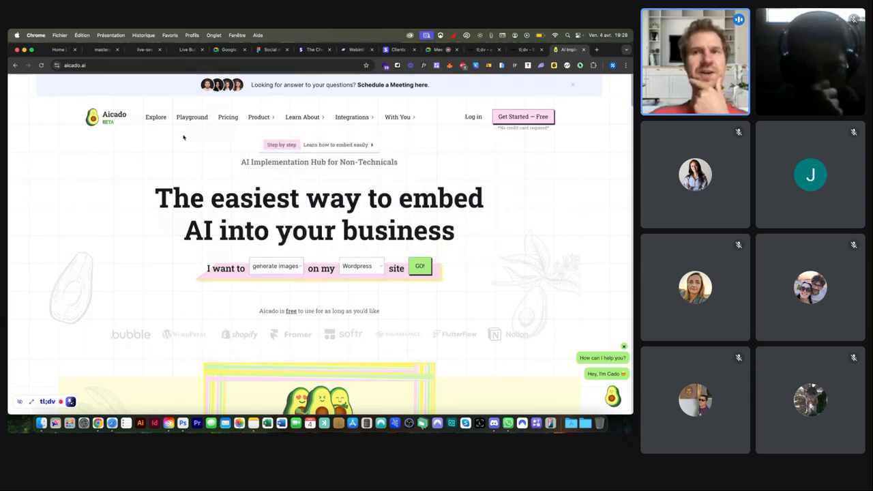
pyautogui.scroll(-3, 182, 137)
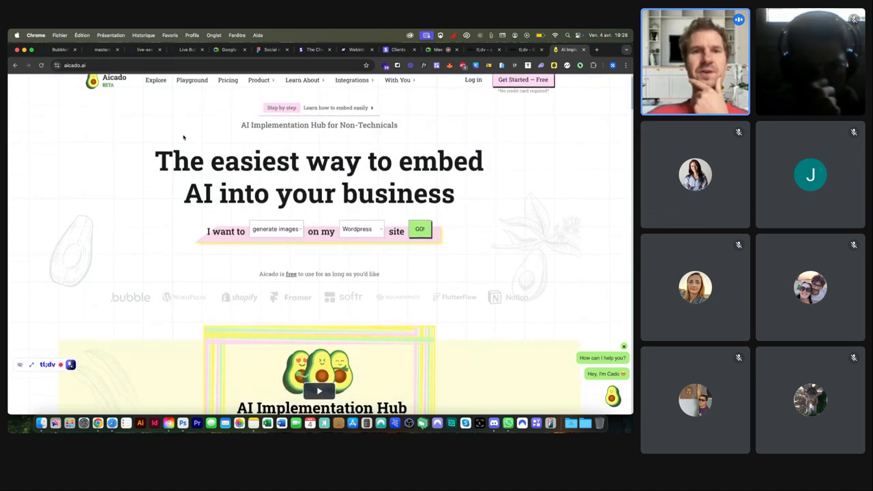
pyautogui.scroll(-3, 183, 137)
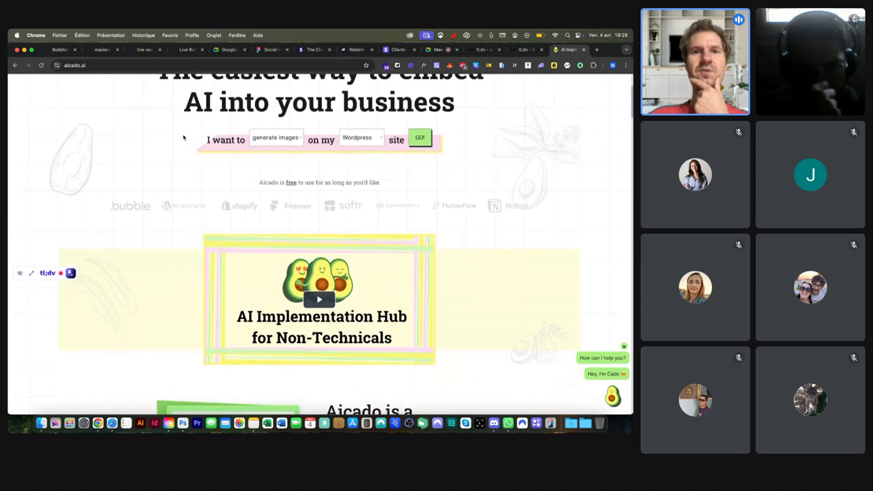
pyautogui.scroll(-2, 182, 137)
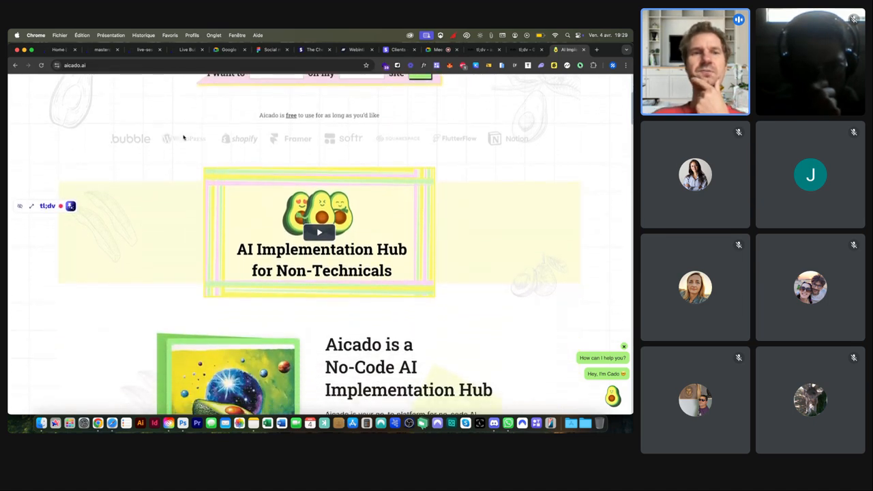
pyautogui.scroll(-3, 183, 137)
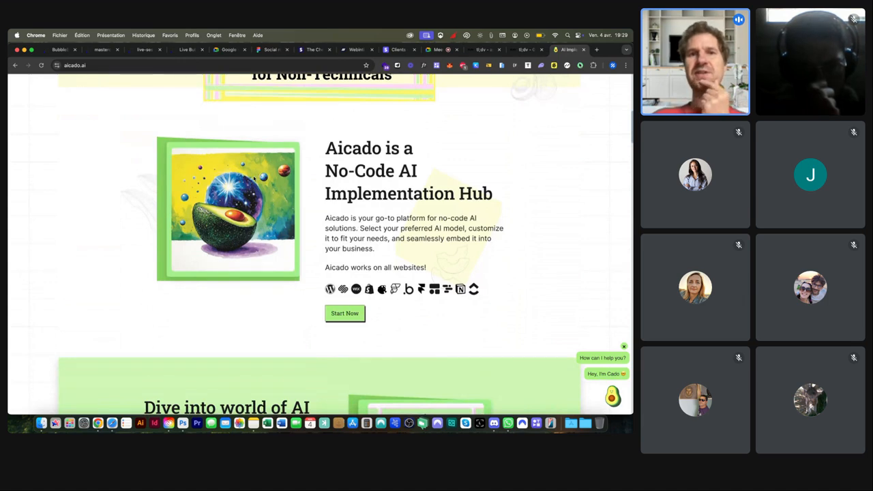
pyautogui.scroll(-2, 259, 194)
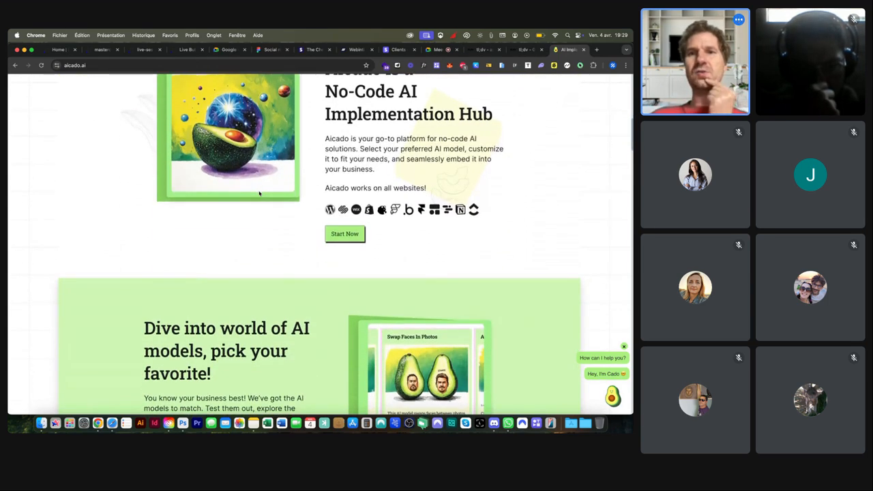
pyautogui.scroll(-4, 259, 195)
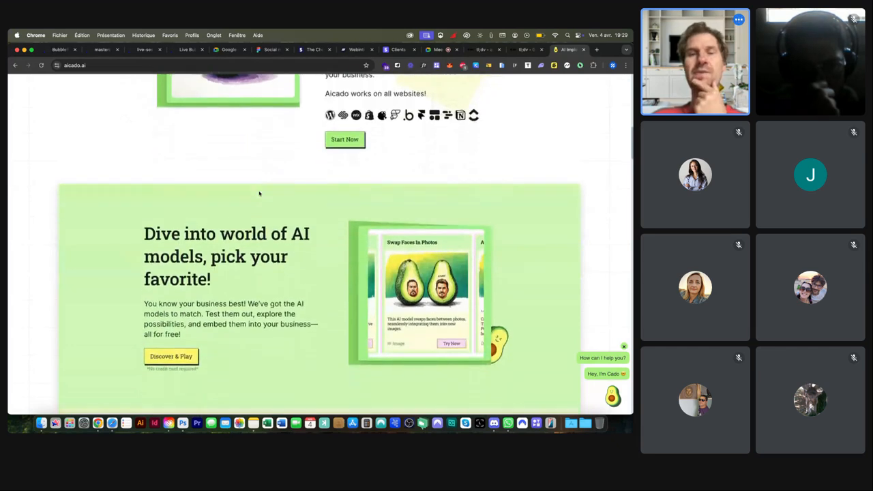
pyautogui.scroll(-4, 259, 193)
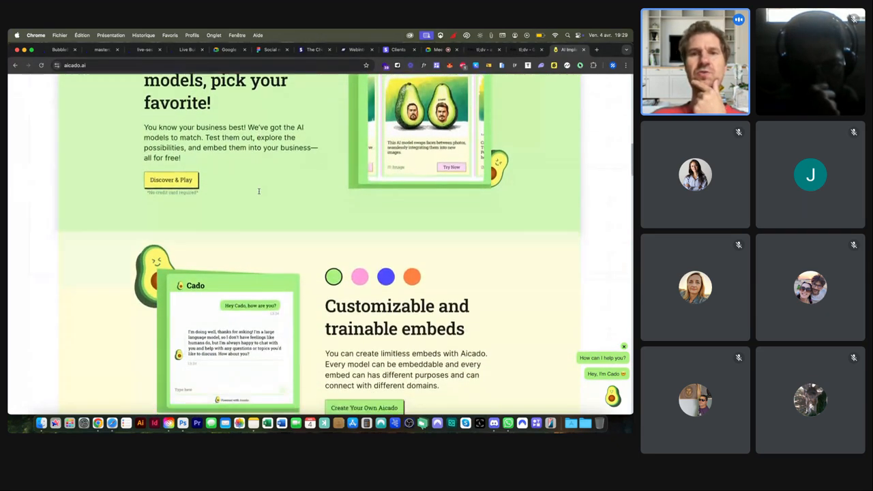
pyautogui.click(358, 237)
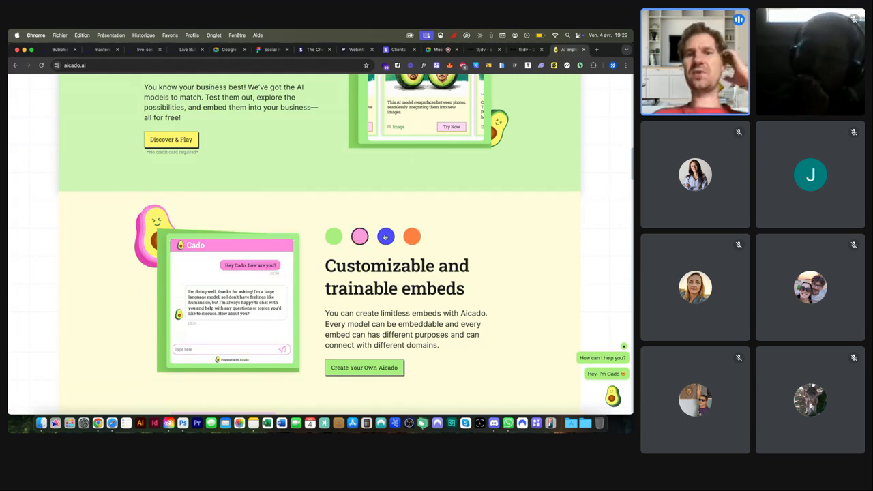
pyautogui.scroll(-5, 315, 230)
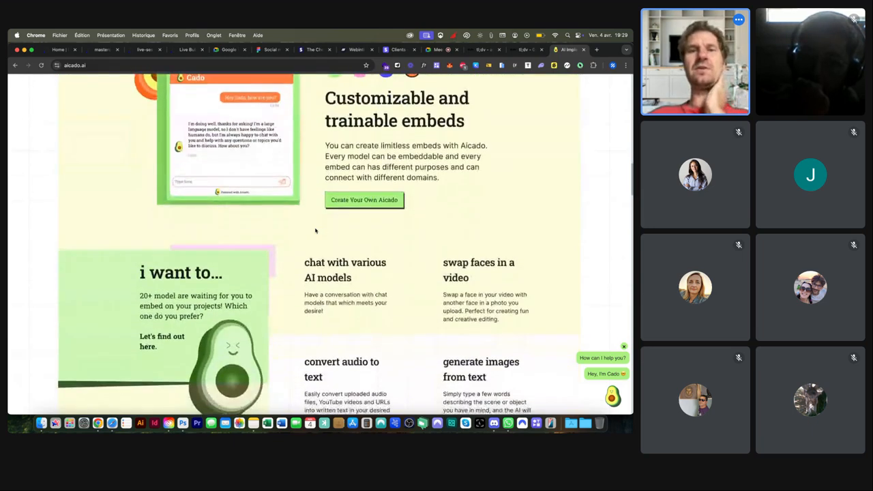
pyautogui.scroll(-2, 315, 231)
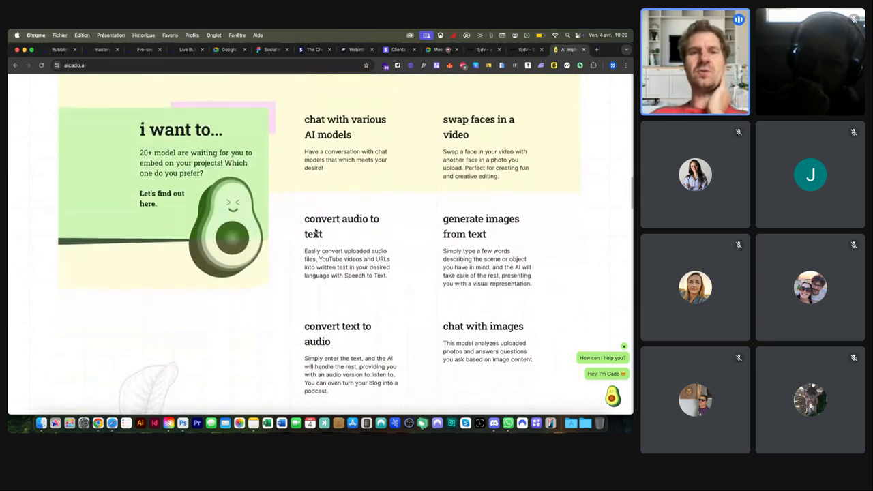
pyautogui.scroll(-5, 324, 169)
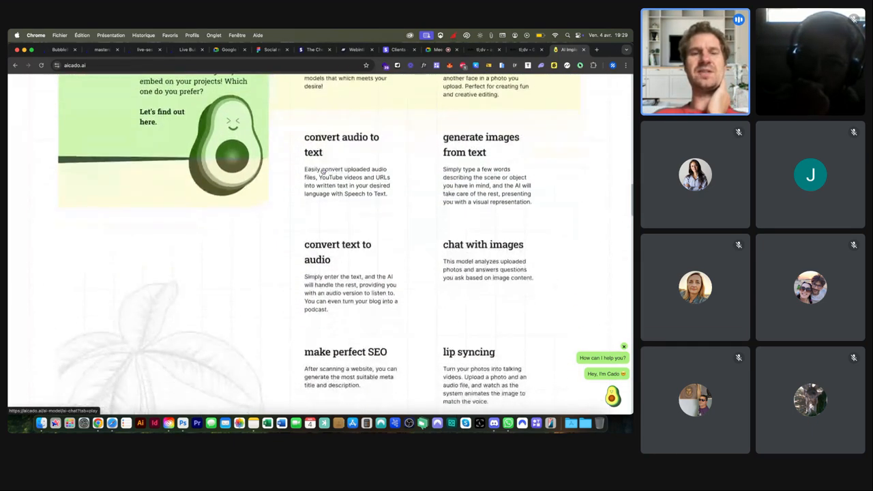
pyautogui.scroll(-5, 324, 170)
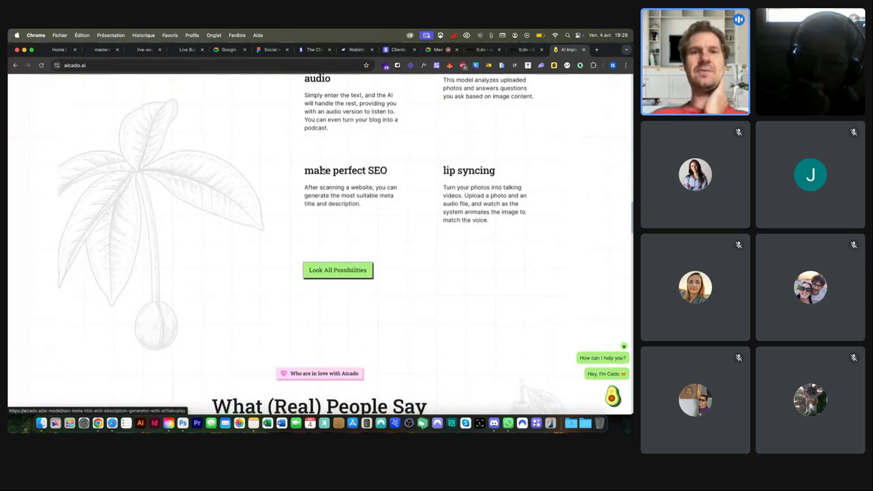
pyautogui.scroll(-8, 323, 171)
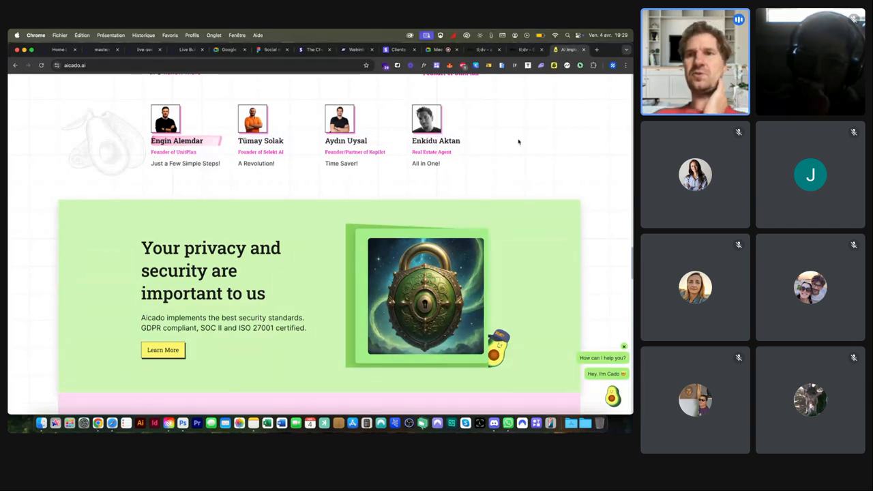
pyautogui.scroll(6, 525, 147)
pyautogui.scroll(4, 536, 153)
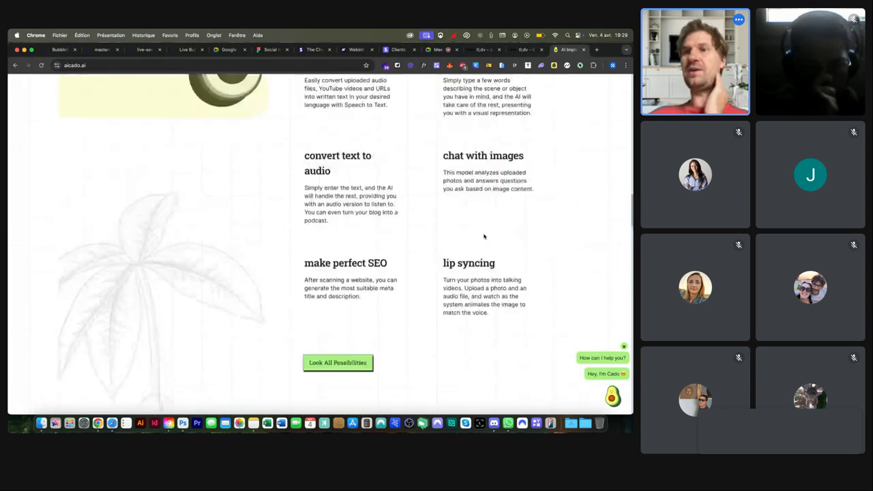
pyautogui.scroll(12, 484, 236)
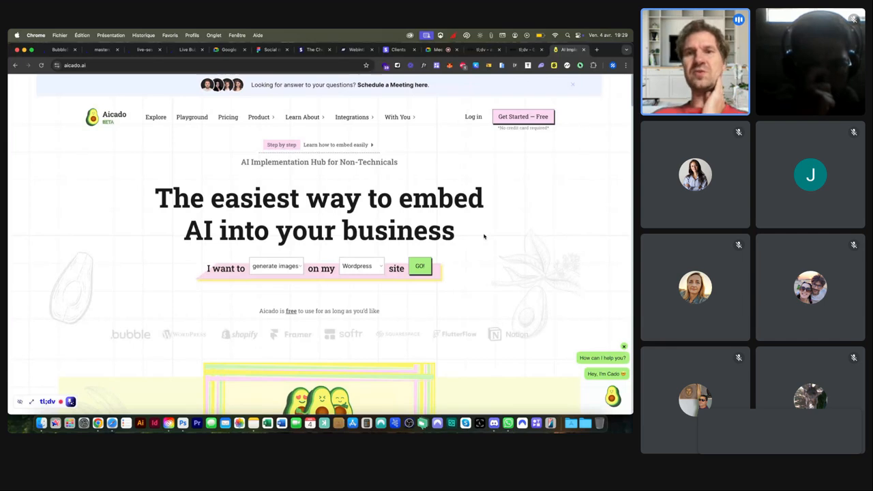
pyautogui.scroll(-4, 180, 204)
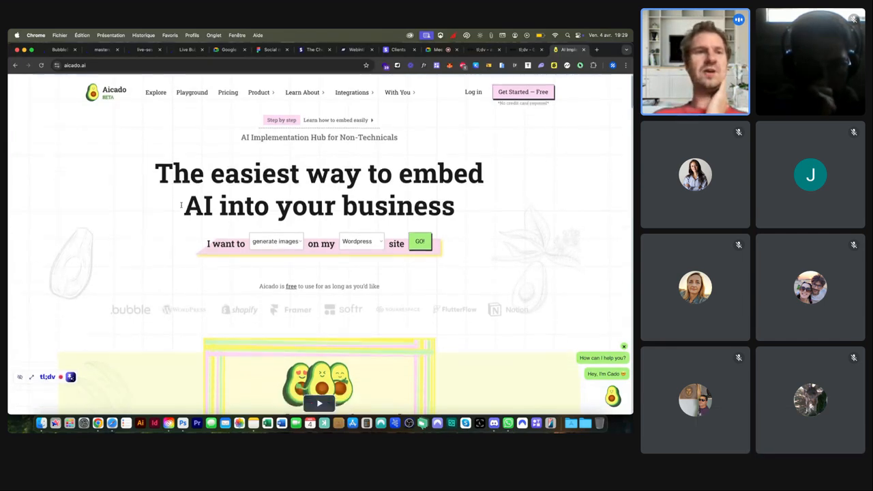
pyautogui.scroll(-15, 182, 208)
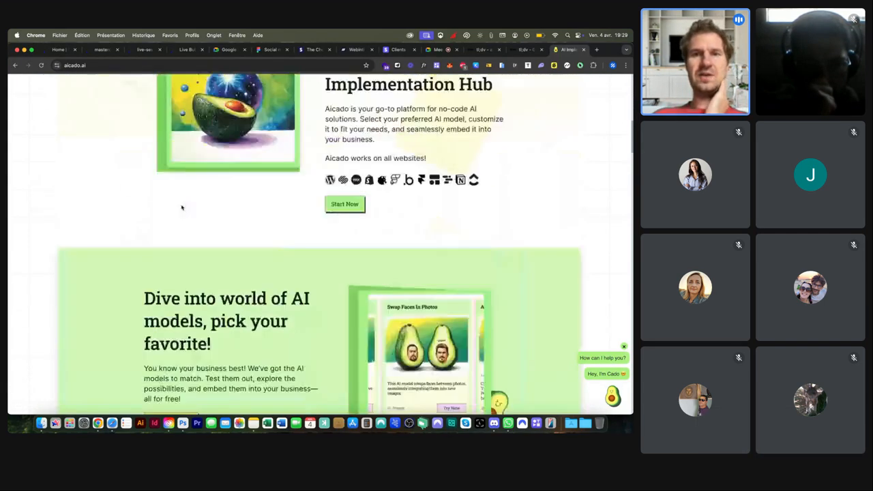
pyautogui.scroll(-15, 181, 207)
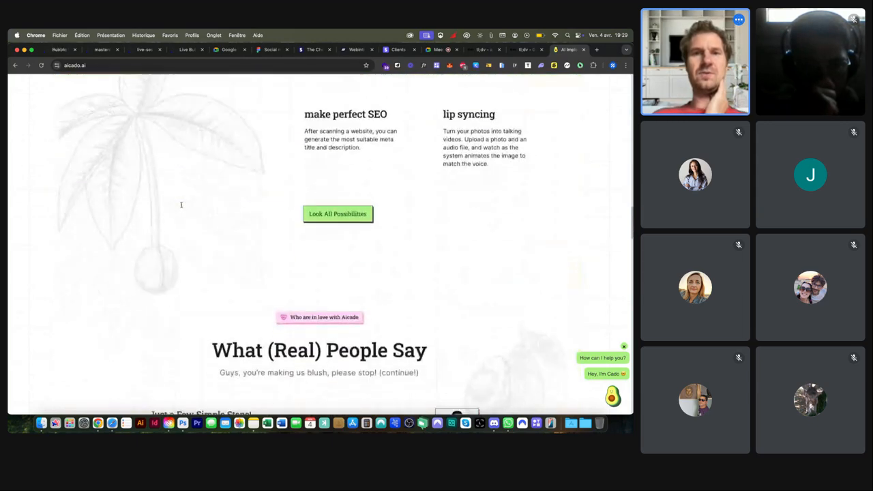
pyautogui.scroll(-10, 181, 208)
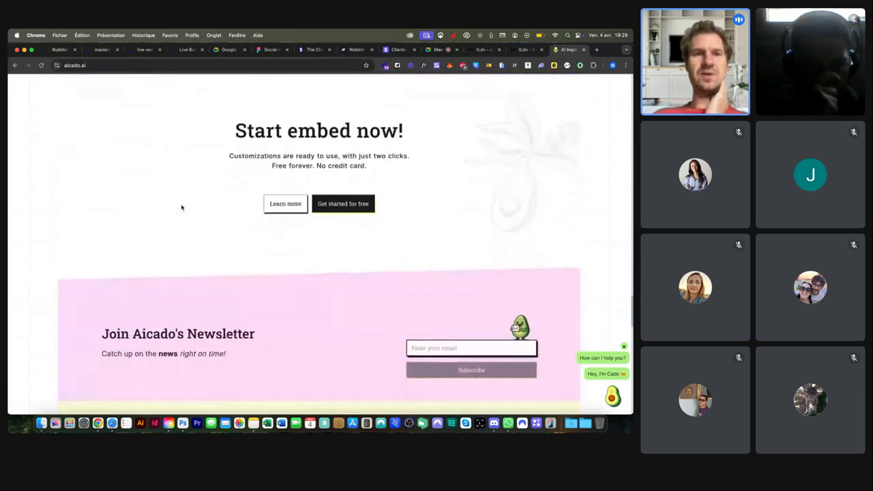
pyautogui.scroll(-10, 182, 207)
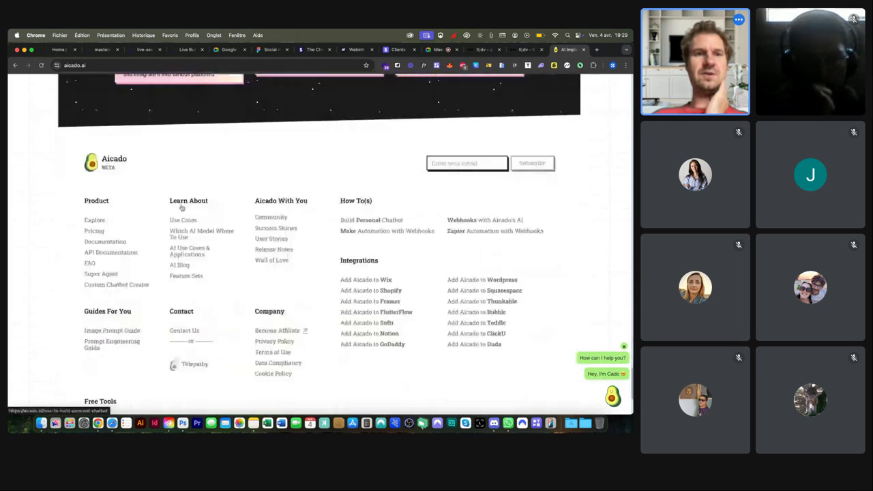
pyautogui.scroll(-3, 181, 208)
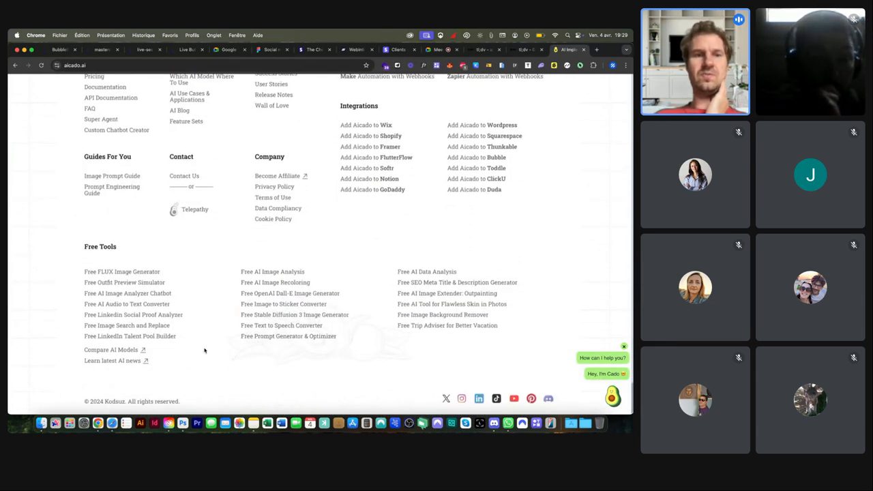
pyautogui.scroll(20, 334, 335)
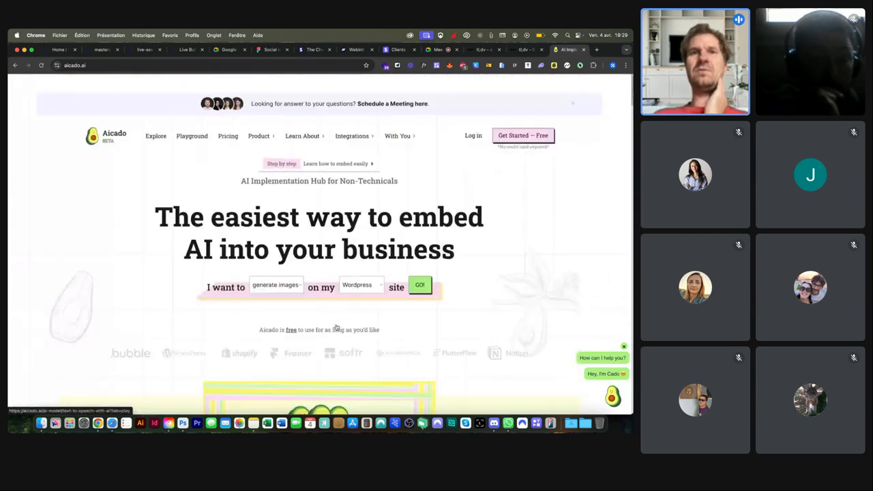
# Step: Open the Popular AI Models page at mobile width and bring up its navigation menu
pyautogui.click(158, 119)
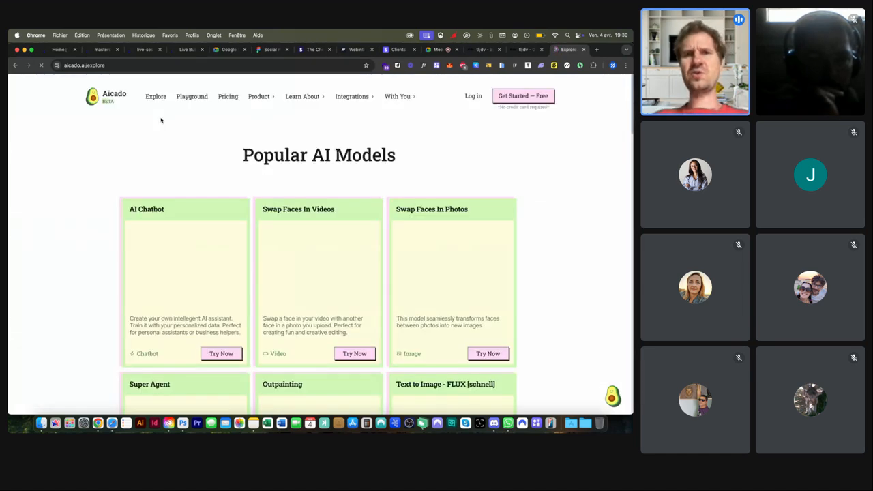
pyautogui.moveTo(633, 183); pyautogui.dragTo(193, 183)
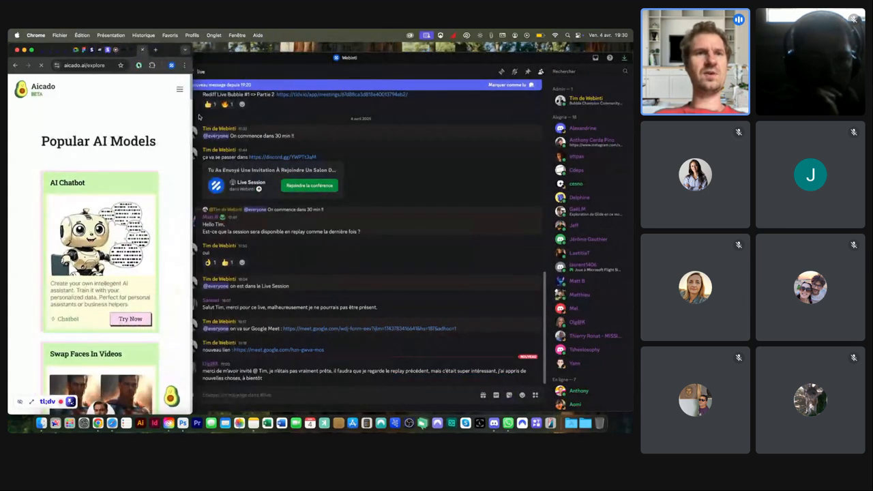
pyautogui.click(181, 91)
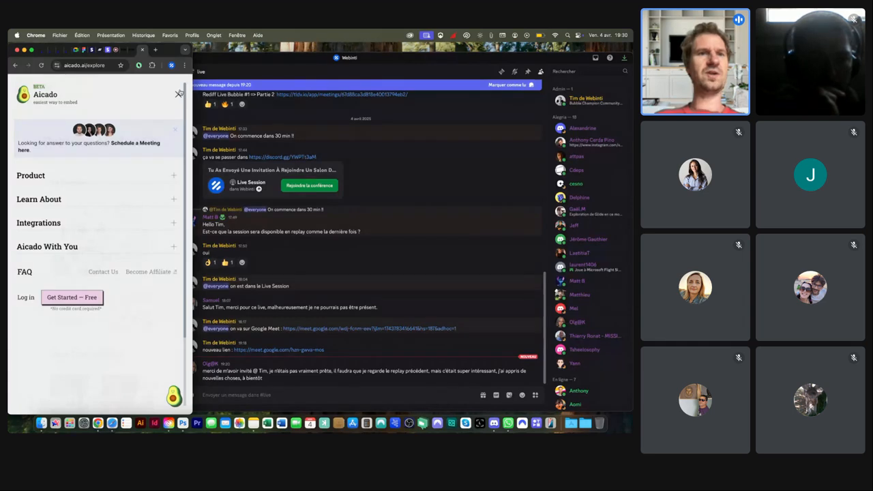
# Step: Expand and collapse the menu's Product, Learn About and Integrations sections, then close it
pyautogui.click(174, 177)
pyautogui.click(174, 177)
pyautogui.click(174, 177)
pyautogui.click(174, 177)
pyautogui.click(173, 201)
pyautogui.click(174, 201)
pyautogui.click(174, 226)
pyautogui.click(174, 226)
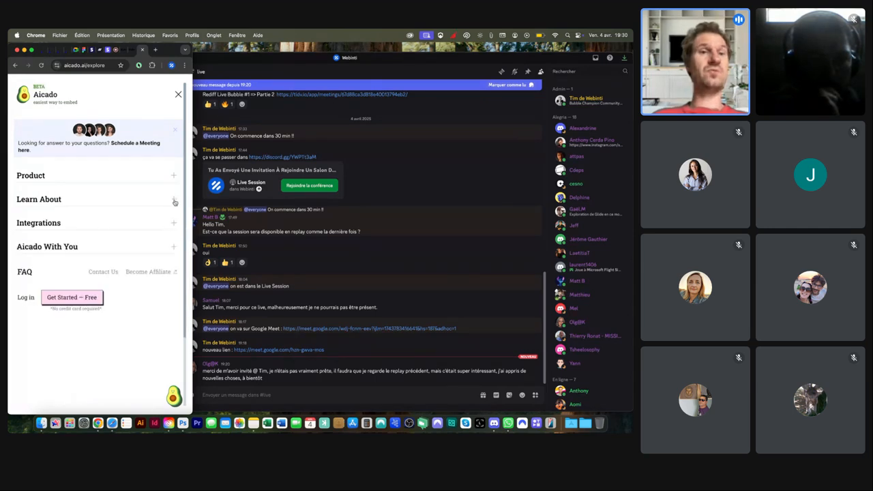
pyautogui.click(174, 178)
pyautogui.click(174, 178)
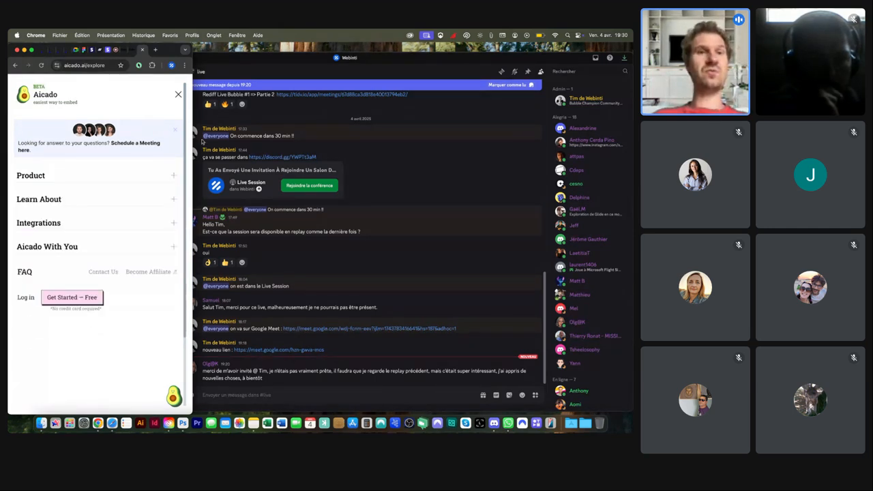
pyautogui.click(178, 94)
# Step: Widen the browser back to full width and bring the Discord chat forward
pyautogui.moveTo(192, 98); pyautogui.dragTo(632, 102)
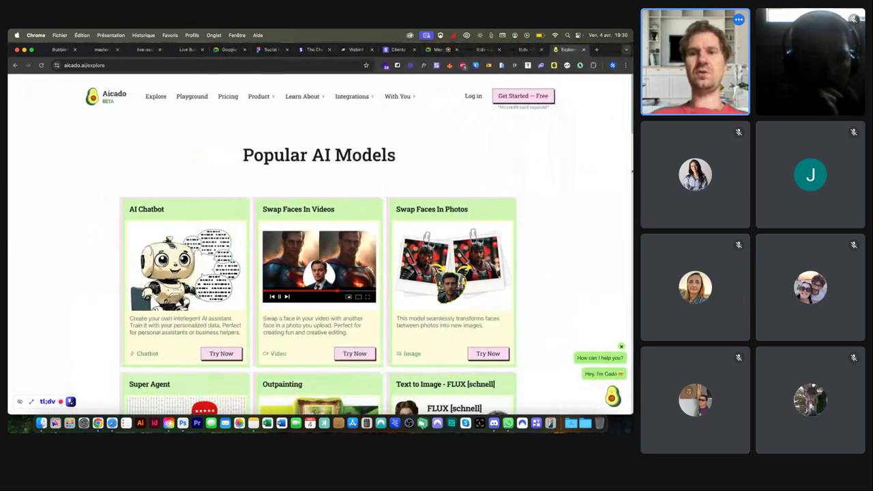
pyautogui.click(494, 423)
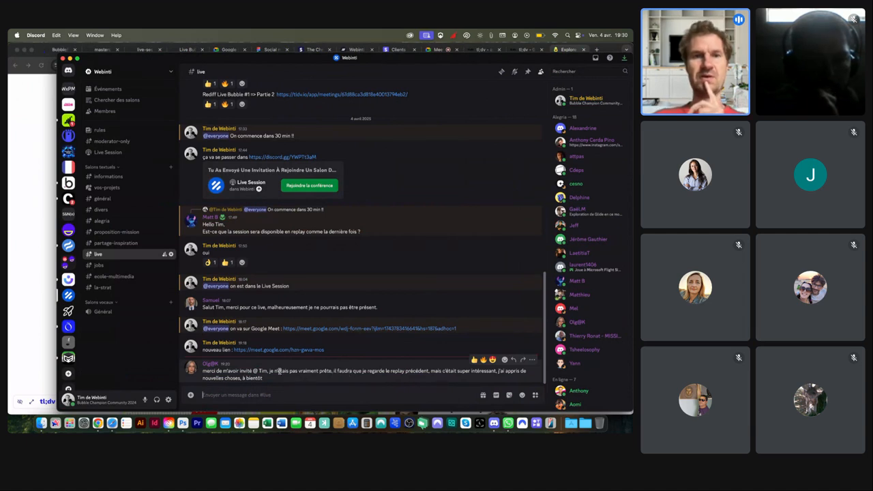
pyautogui.scroll(-3, 65, 256)
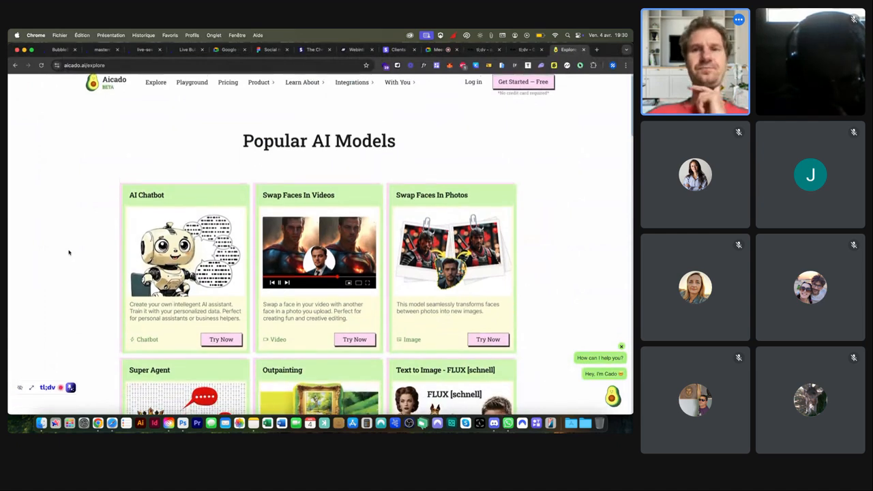
pyautogui.scroll(3, 281, 214)
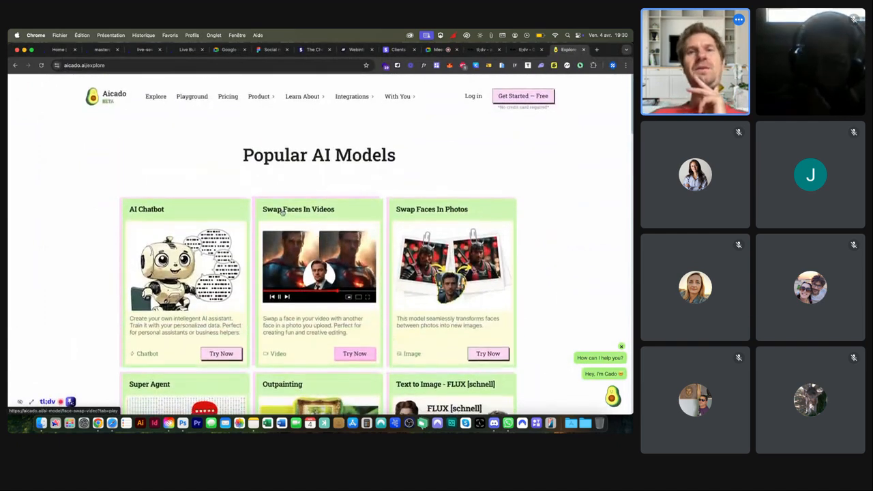
# Step: Return to the Aicado home page and scroll to the 'i want to...' grid of AI uses
pyautogui.click(97, 101)
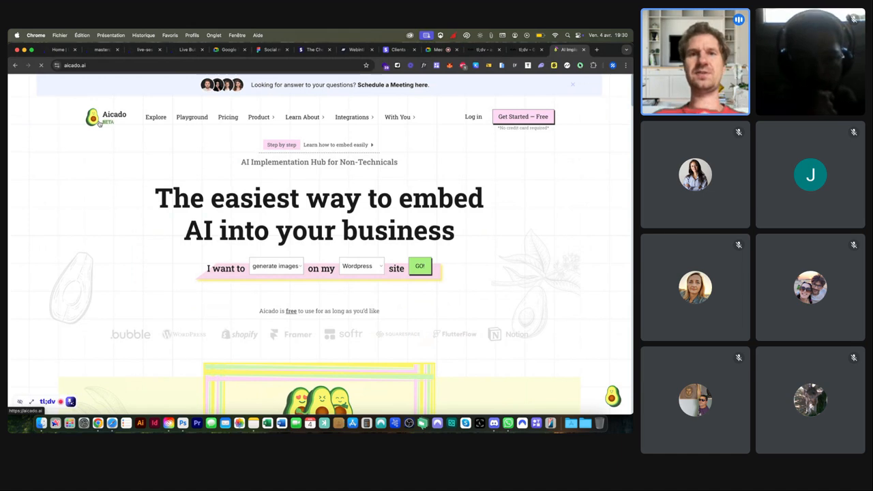
pyautogui.scroll(-5, 325, 134)
pyautogui.scroll(-15, 325, 134)
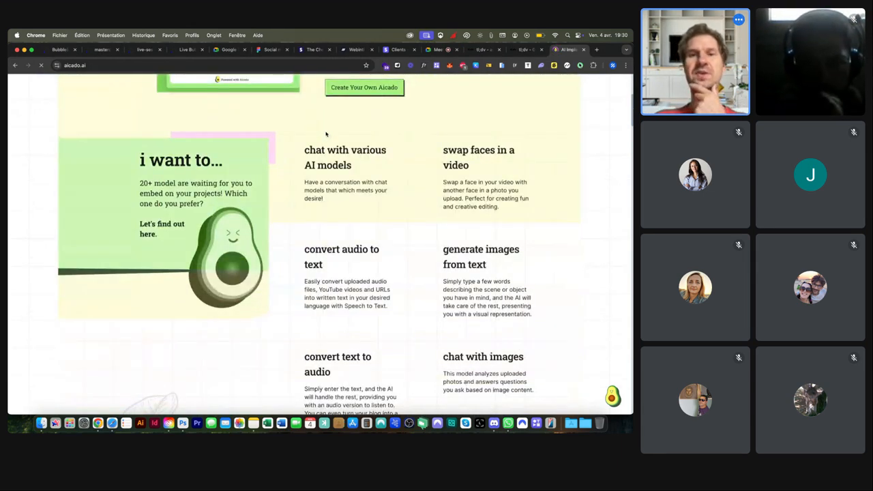
pyautogui.scroll(-3, 325, 134)
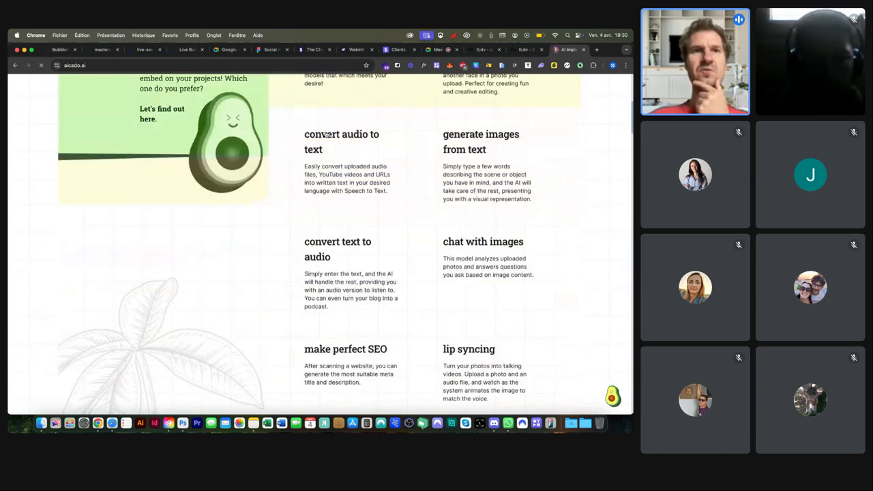
pyautogui.scroll(-1, 325, 134)
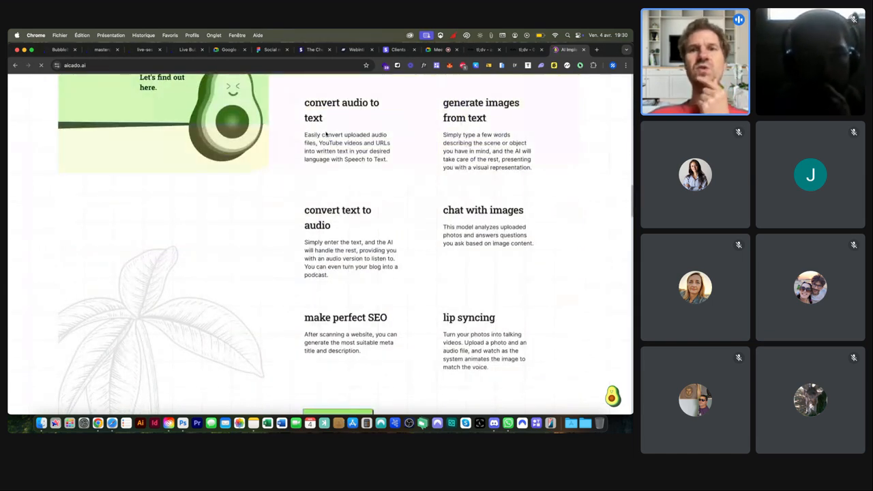
# Step: Cycle through the open tabs, including the Bubble editor and the app's test version
pyautogui.hotkey('ctrl', 'Tab')
pyautogui.hotkey('ctrl', 'Tab')
pyautogui.hotkey('ctrl', 'Tab')
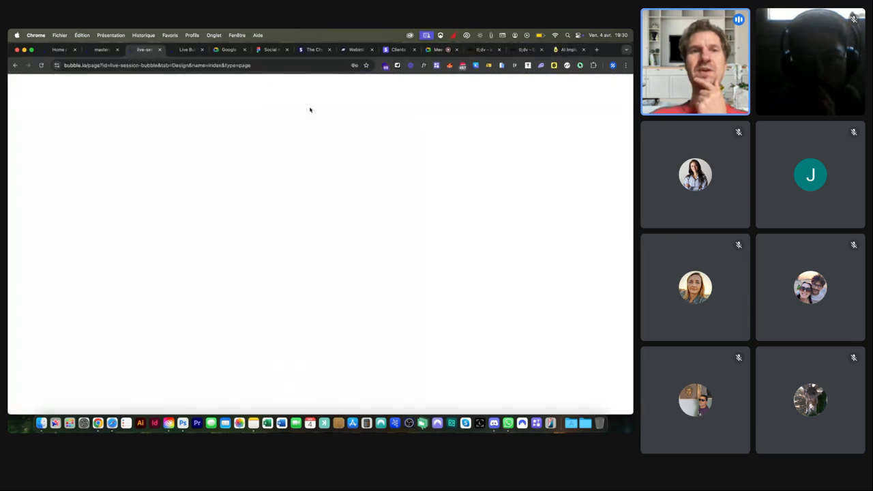
pyautogui.click(106, 51)
pyautogui.click(142, 54)
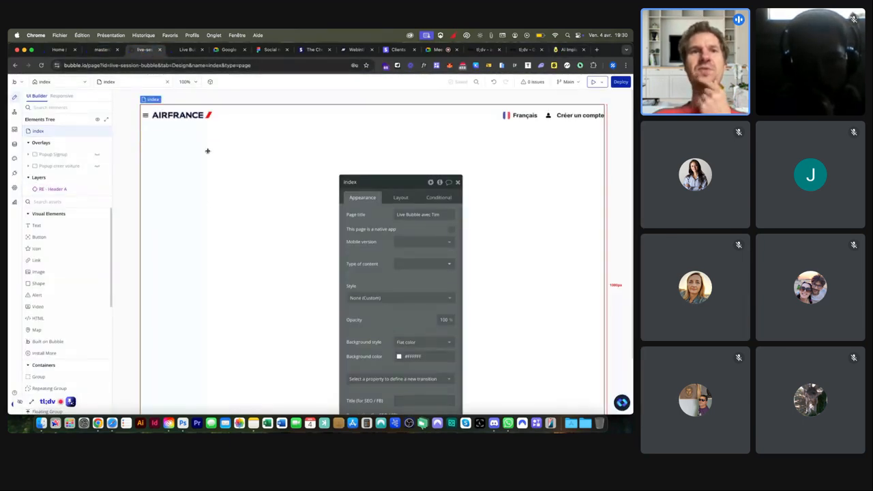
pyautogui.click(182, 50)
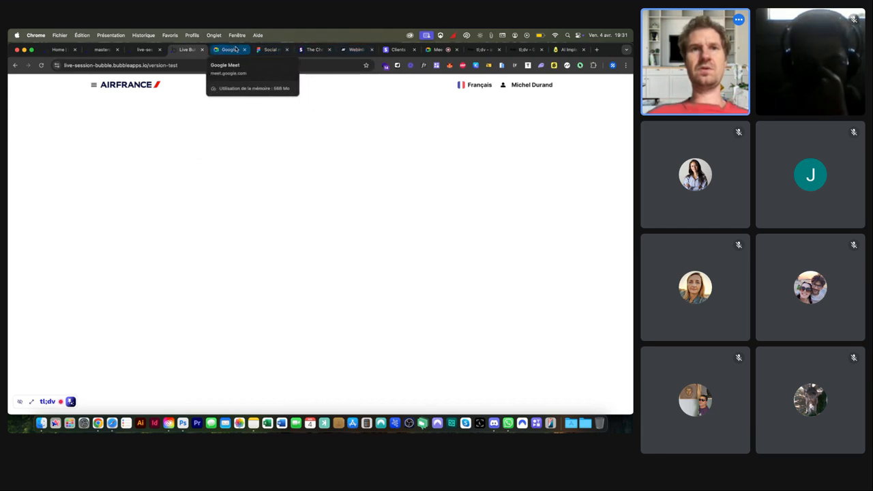
# Step: Close the extra Meet landing tab and open the call's chat messages
pyautogui.click(235, 50)
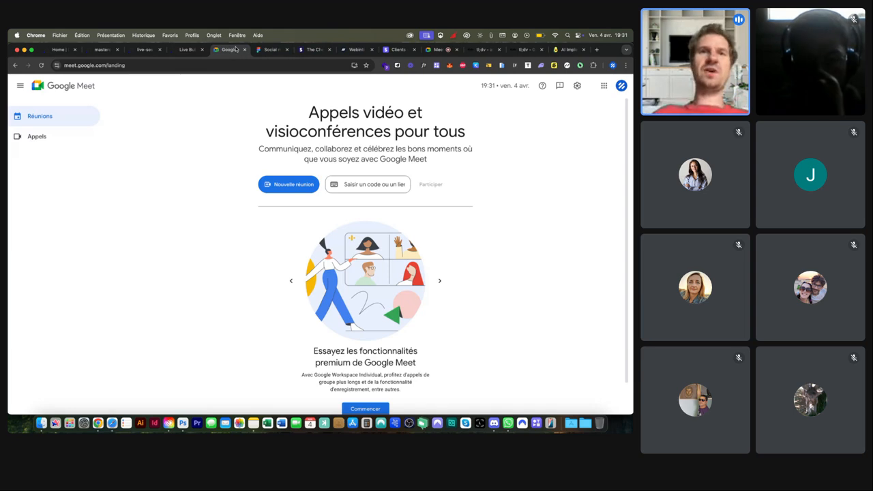
pyautogui.click(244, 49)
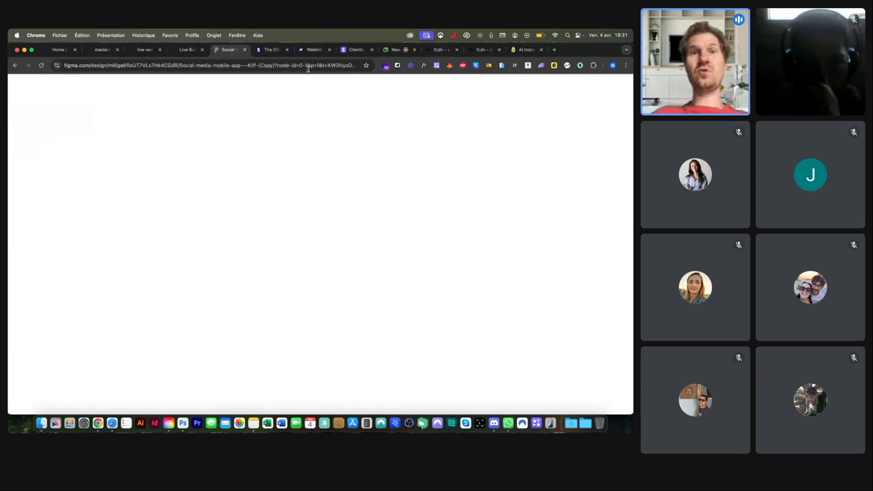
pyautogui.click(421, 52)
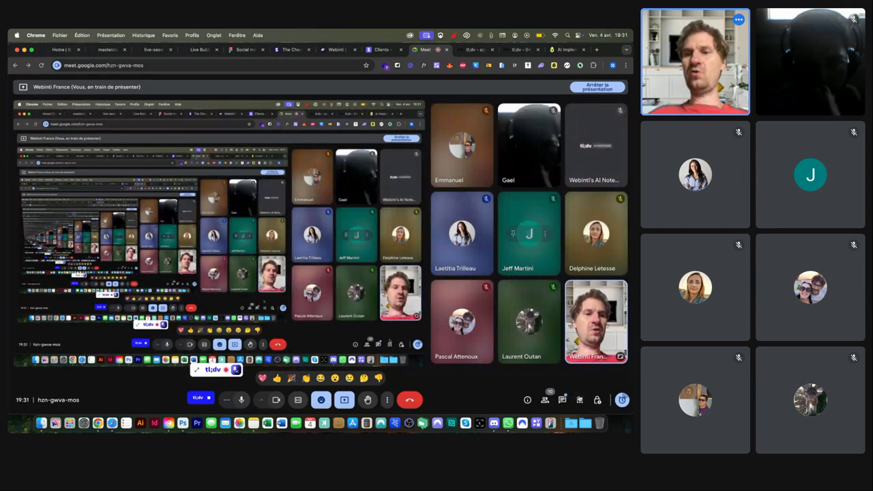
pyautogui.click(562, 399)
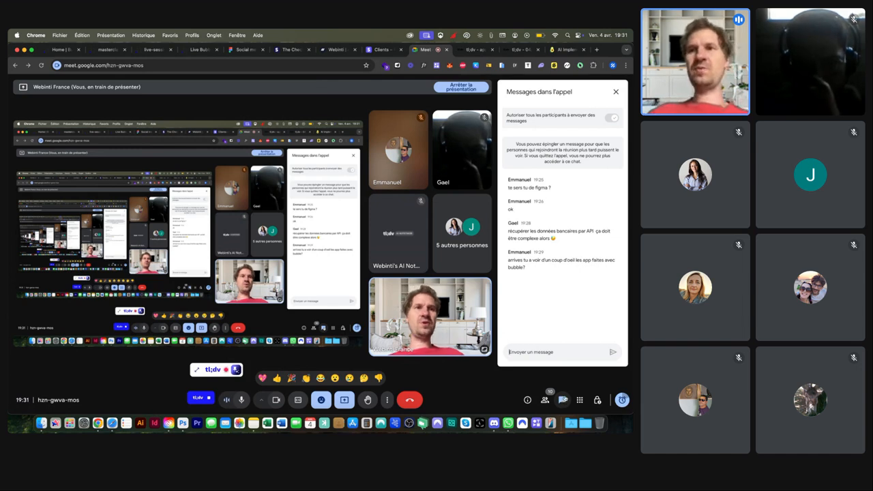
# Step: Open a new tab beside the Aicado tab, briefly checking the Wappalyzer panel there
pyautogui.click(566, 50)
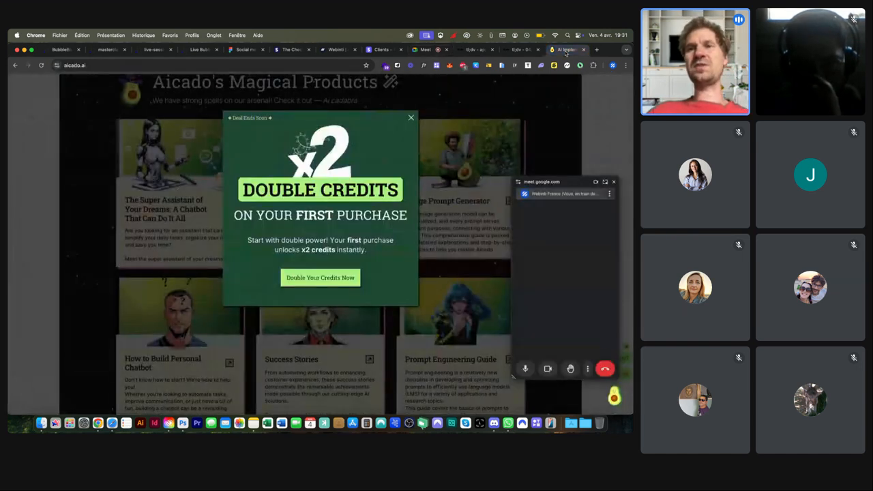
pyautogui.click(596, 49)
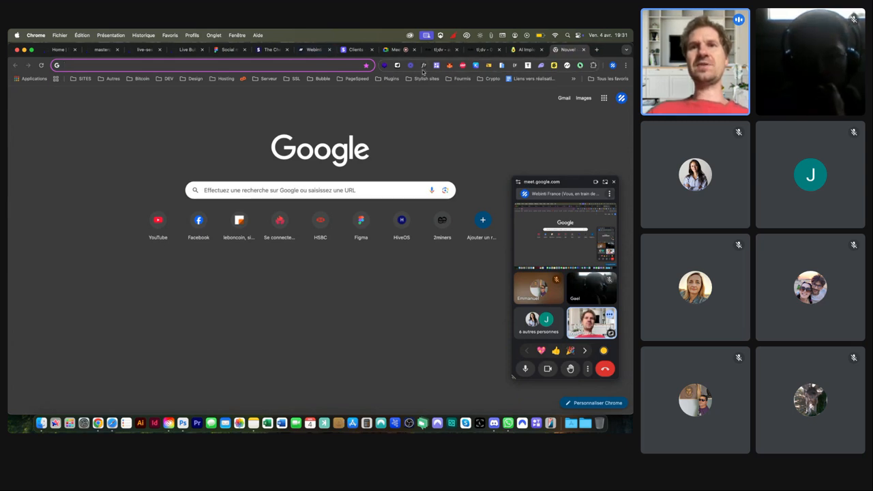
pyautogui.click(383, 65)
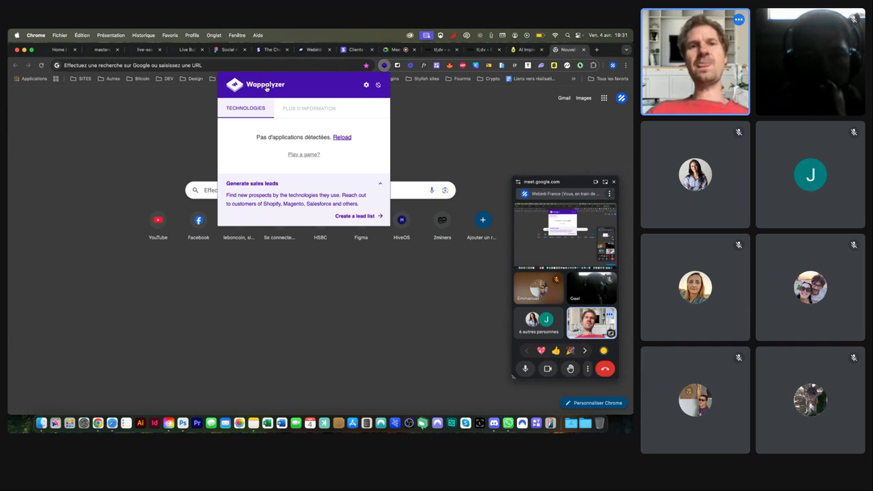
pyautogui.click(178, 109)
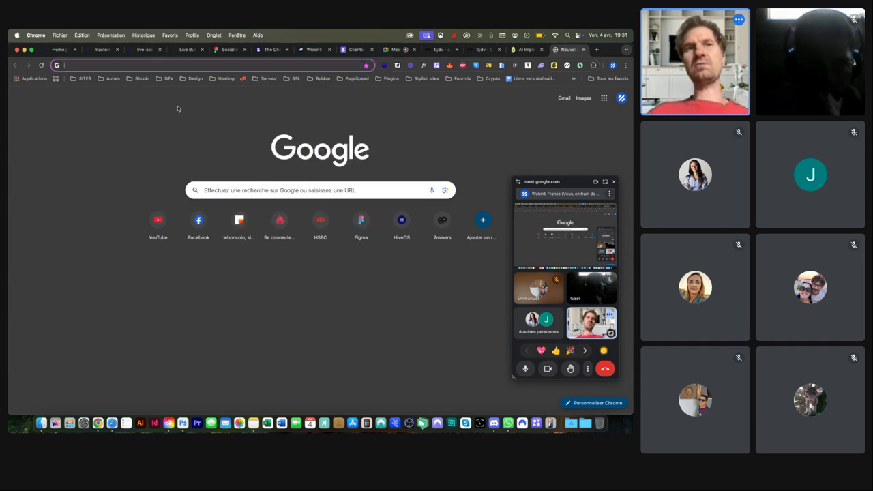
# Step: Load alegria.group/academy and retry Wappalyzer until it lists Webflow, React, GSAP and Google Analytics
pyautogui.write('alegria.academy')
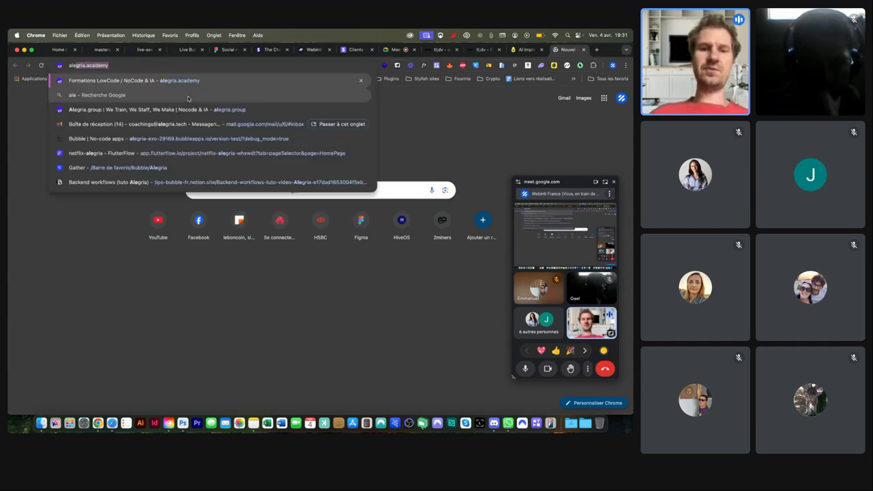
pyautogui.press('Return')
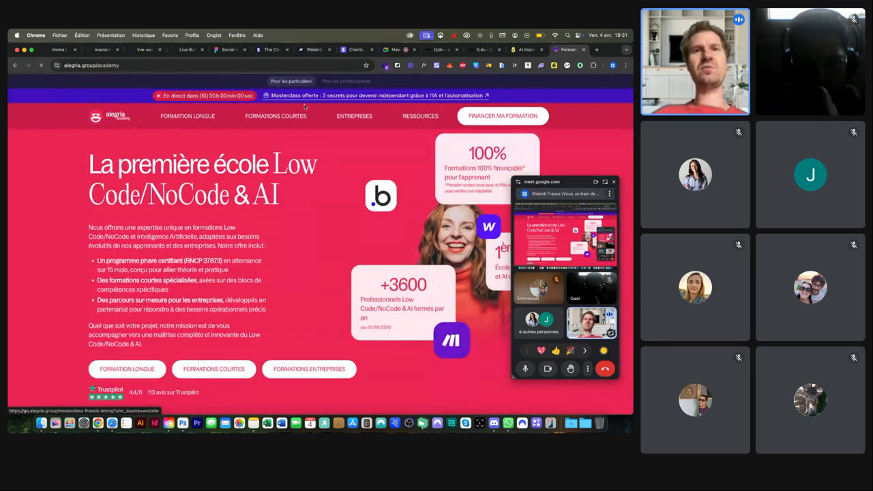
pyautogui.click(385, 66)
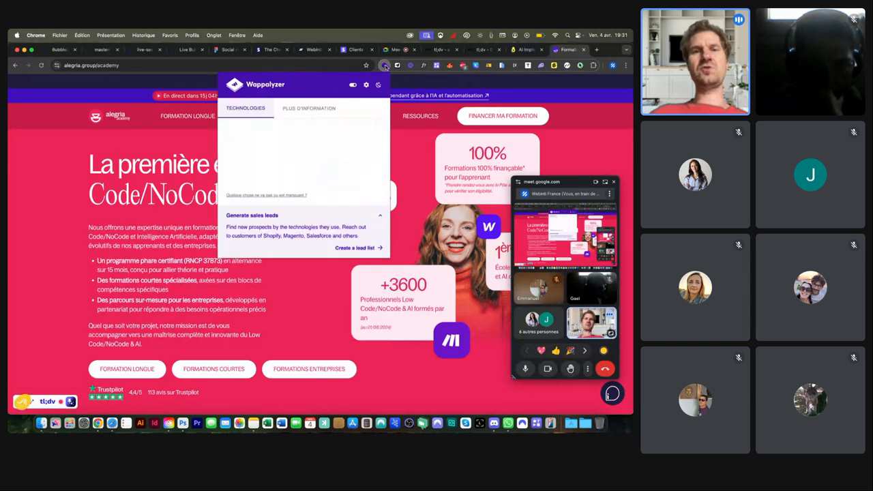
pyautogui.click(385, 65)
pyautogui.click(385, 65)
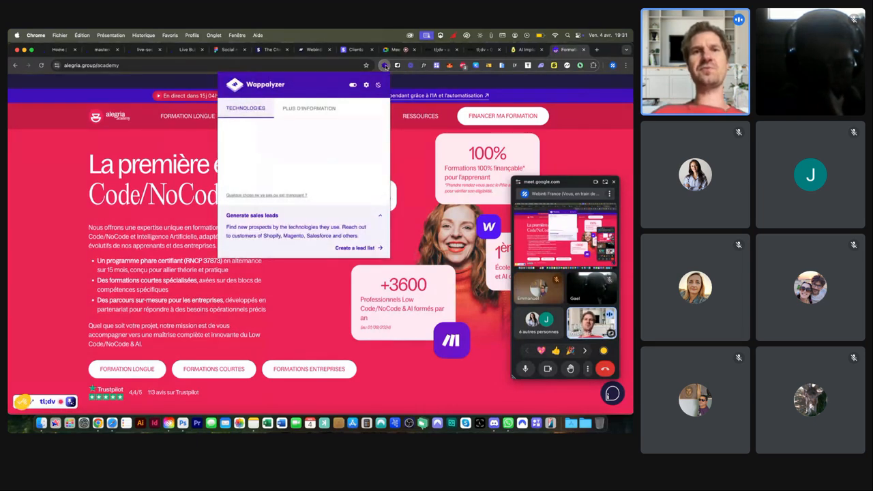
pyautogui.click(385, 66)
pyautogui.click(384, 65)
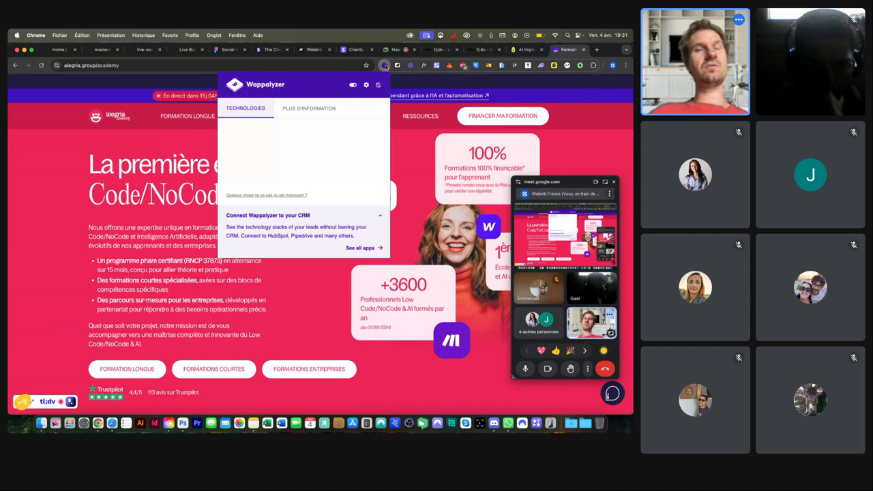
pyautogui.click(384, 66)
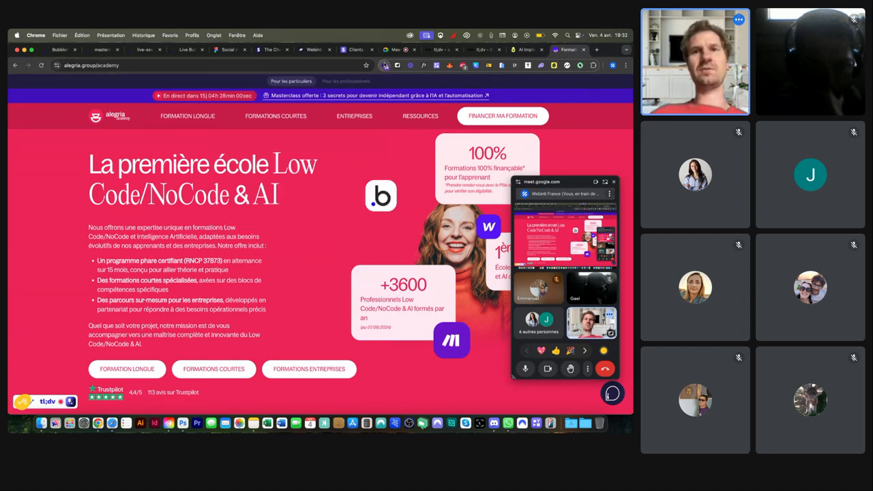
pyautogui.click(385, 65)
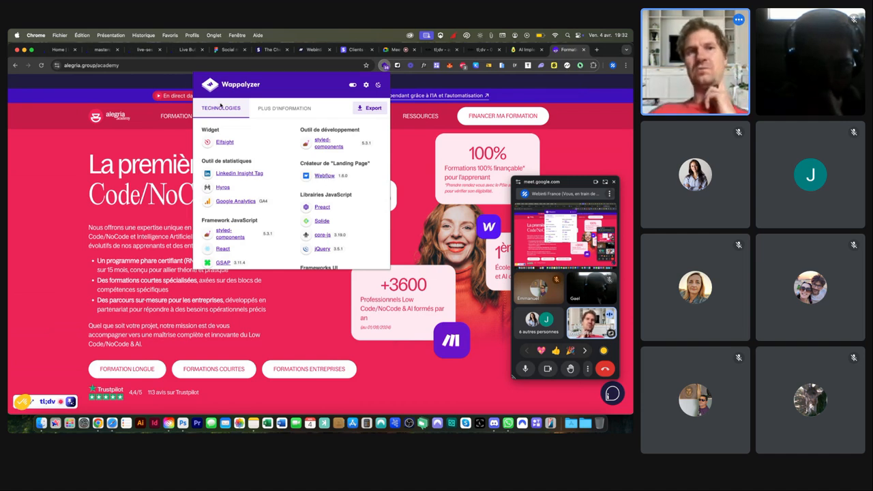
pyautogui.click(149, 65)
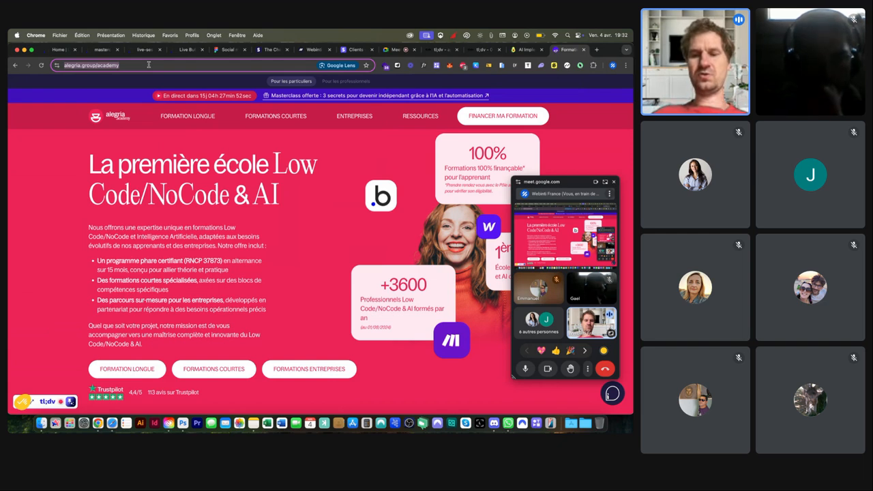
# Step: Load jo1946.com and see in Wappalyzer that it runs WordPress with Divi
pyautogui.write('jo1946.com')
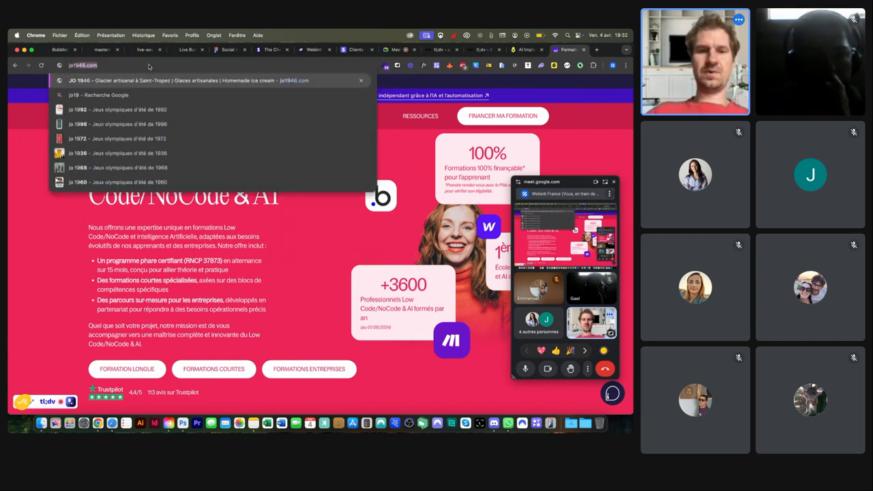
pyautogui.press('Return')
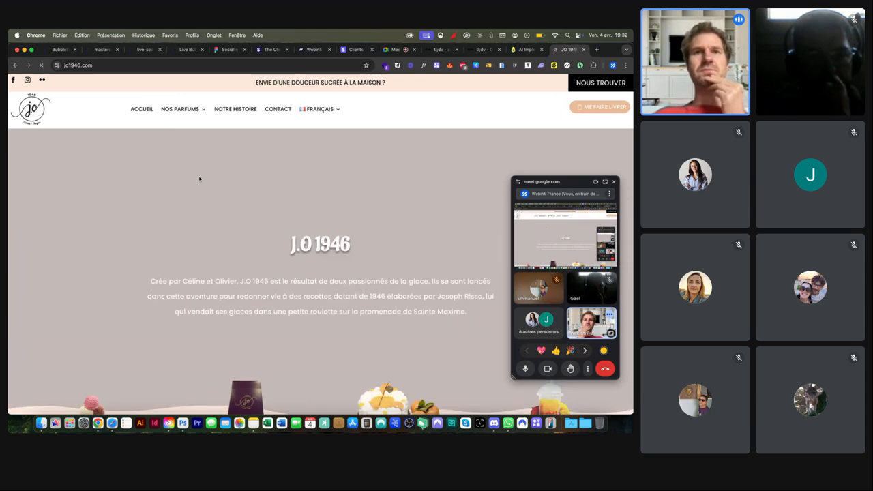
pyautogui.scroll(-5, 331, 165)
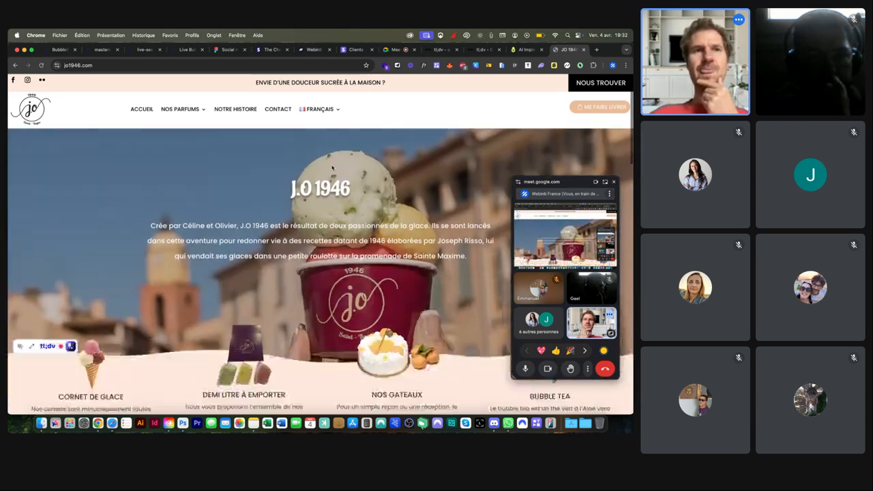
pyautogui.scroll(-5, 332, 168)
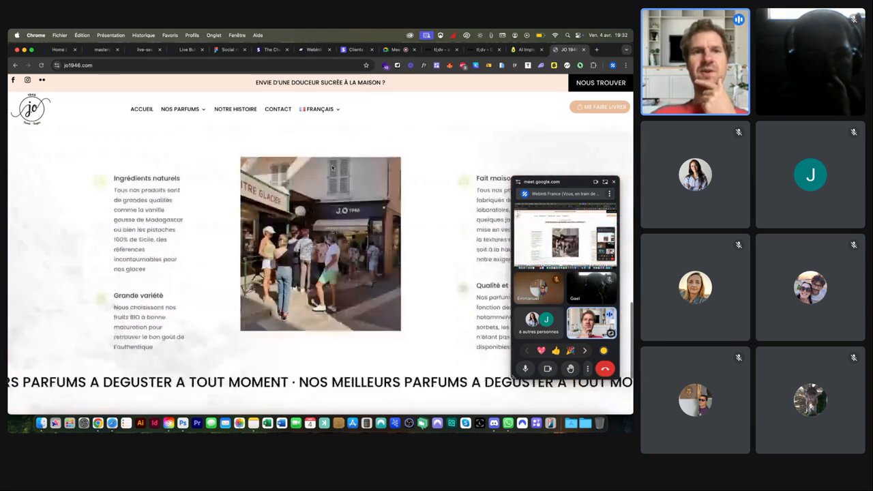
pyautogui.scroll(6, 331, 168)
pyautogui.click(385, 66)
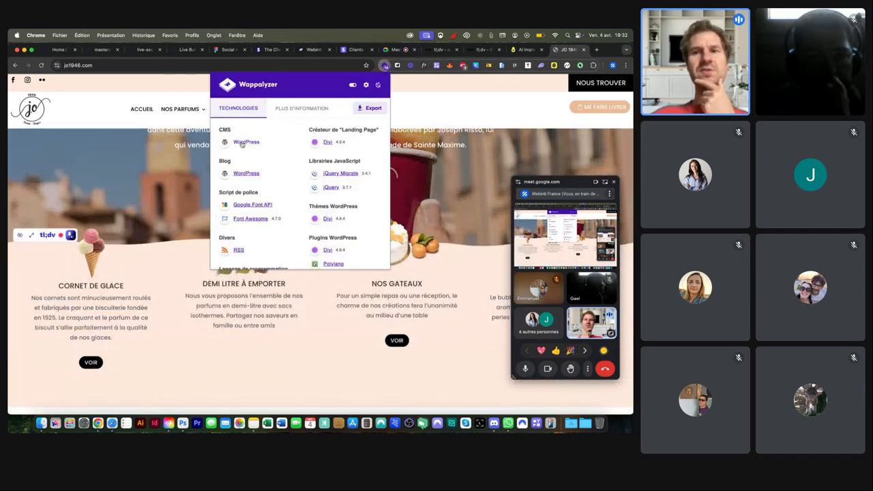
pyautogui.click(171, 65)
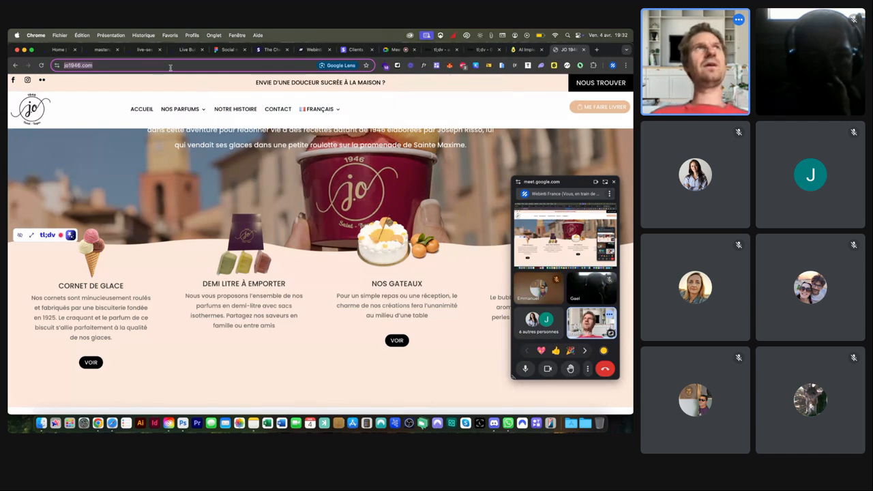
# Step: Load duncan-nice.com, note it runs PrestaShop with MySQL, then close the Duncan and Aicado tabs
pyautogui.write('duncan-nice.com')
pyautogui.press('Return')
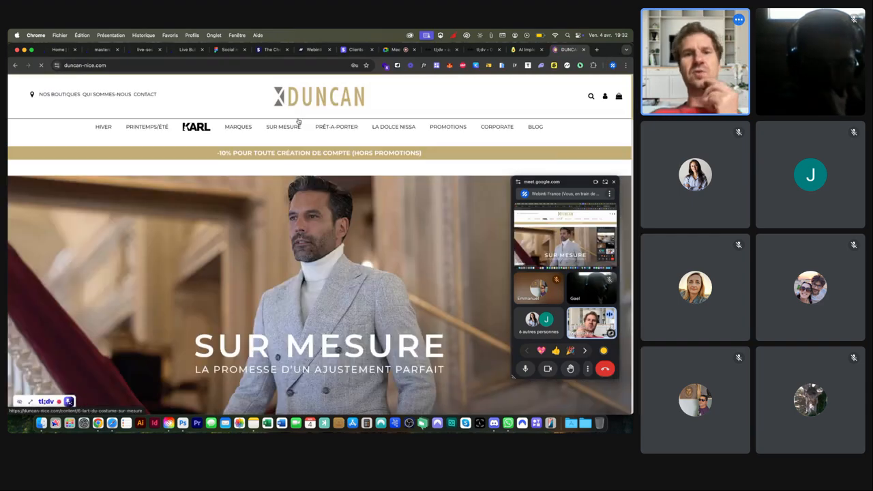
pyautogui.scroll(-15, 298, 143)
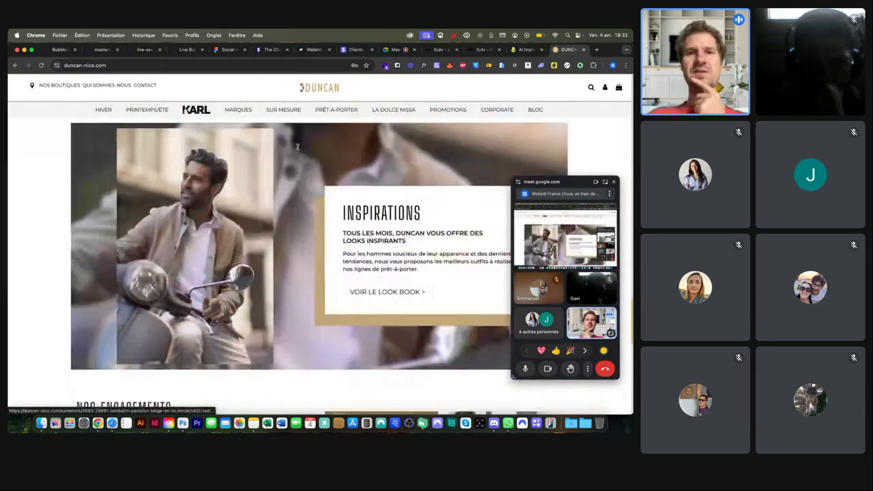
pyautogui.scroll(15, 298, 146)
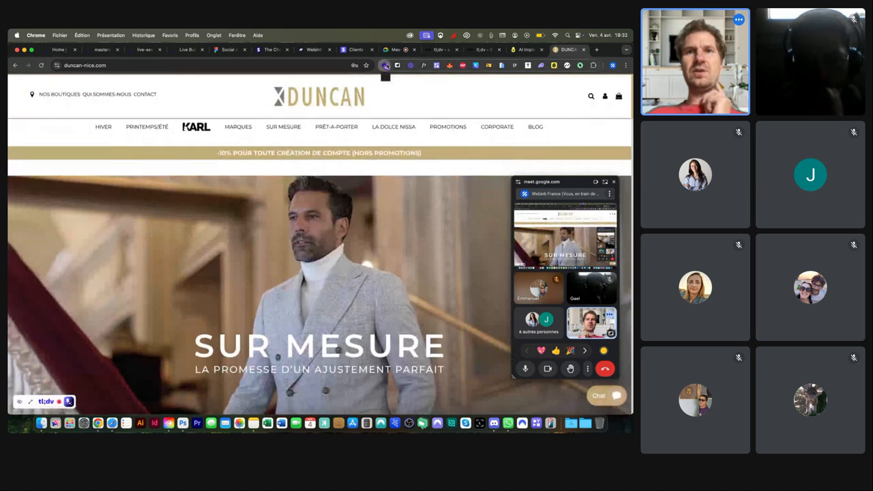
pyautogui.click(384, 66)
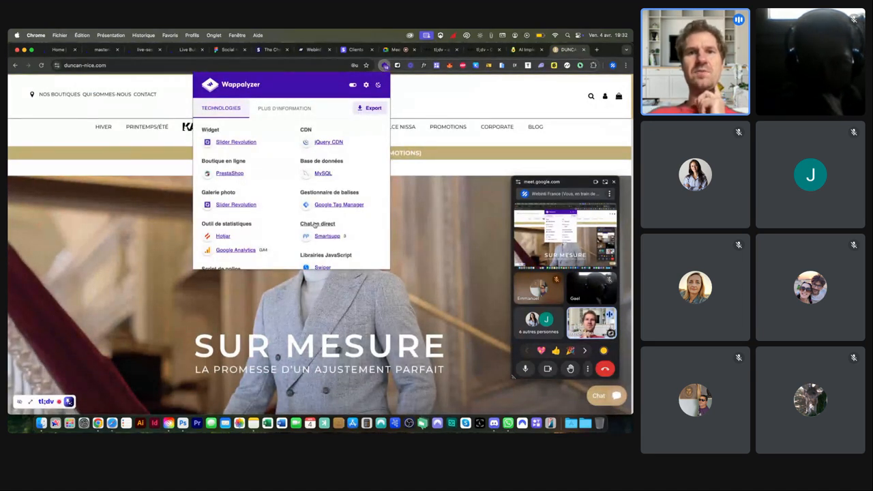
pyautogui.scroll(-2, 315, 225)
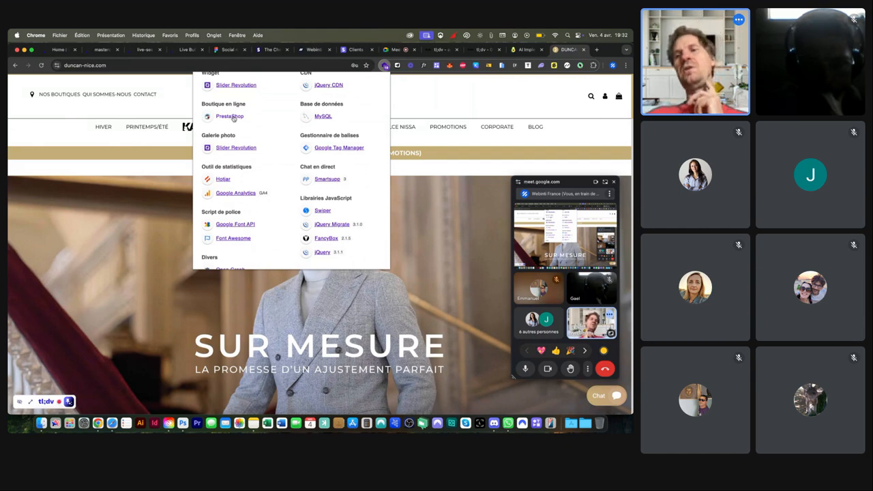
pyautogui.click(135, 122)
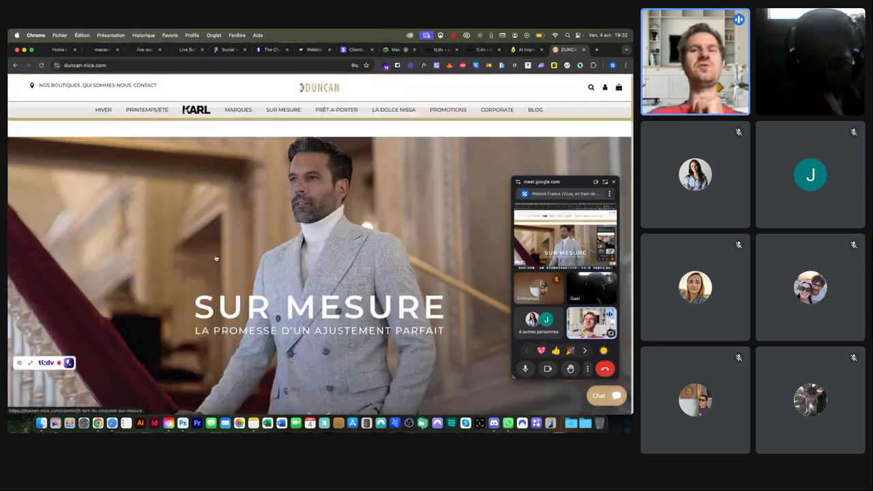
pyautogui.scroll(-5, 215, 259)
pyautogui.scroll(5, 215, 259)
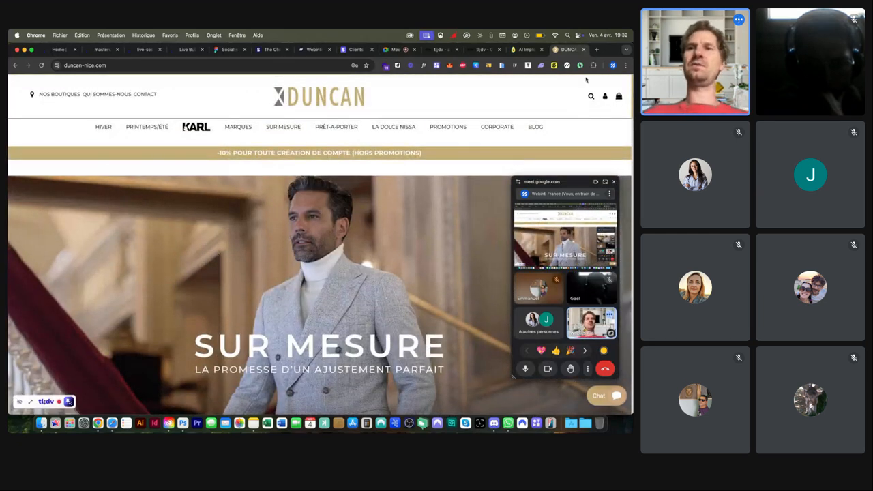
pyautogui.click(583, 51)
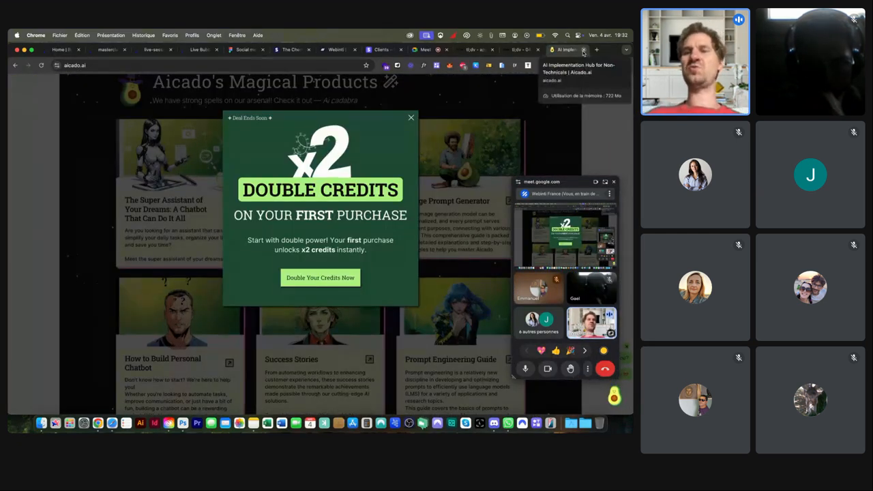
pyautogui.click(583, 50)
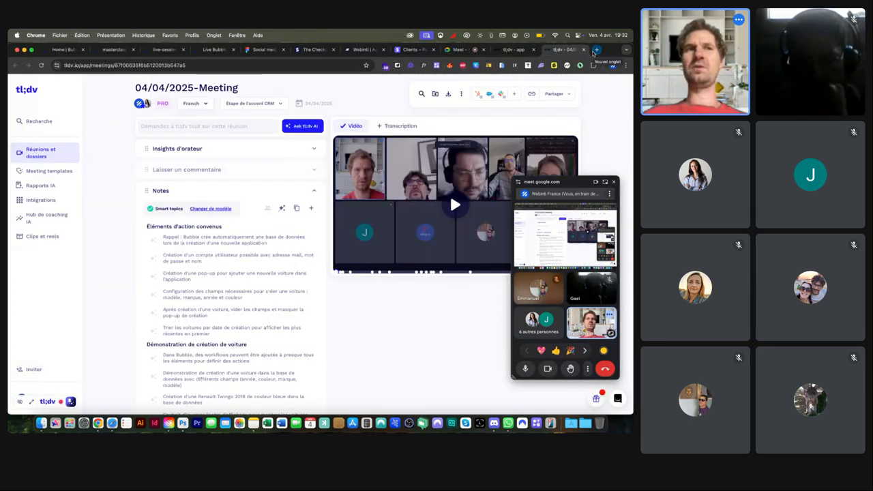
# Step: Load campsider.com in a new tab
pyautogui.click(593, 52)
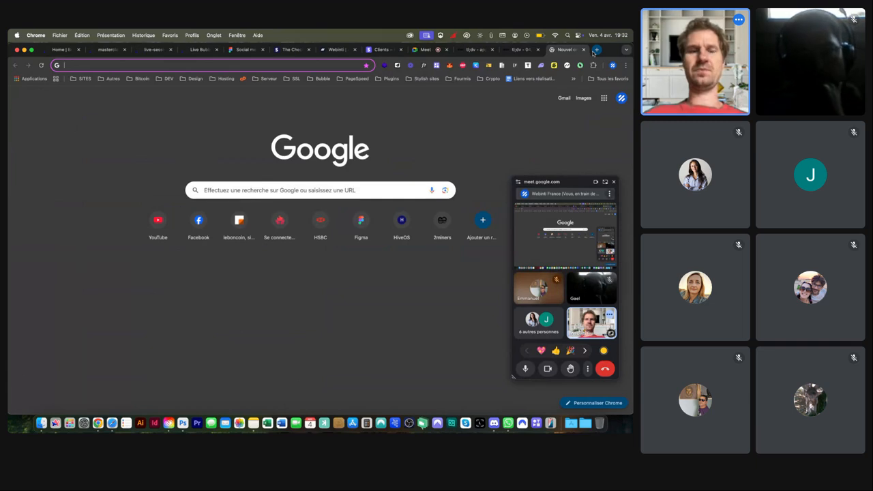
pyautogui.write('campsi')
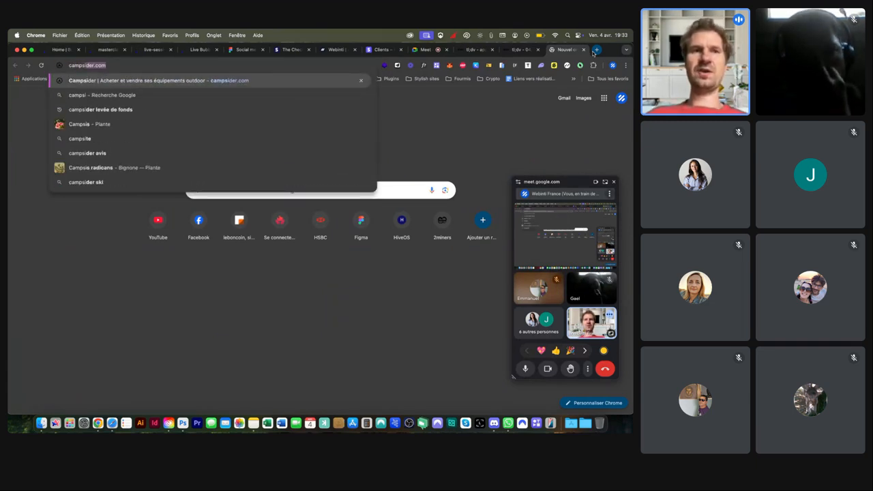
pyautogui.press('Return')
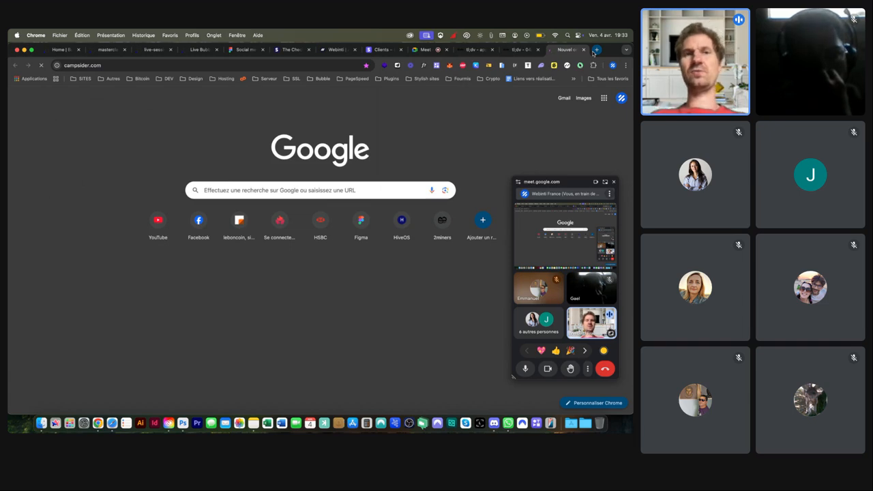
# Step: Load prello.co in another new tab, then switch back to the Campsider tab
pyautogui.click(594, 53)
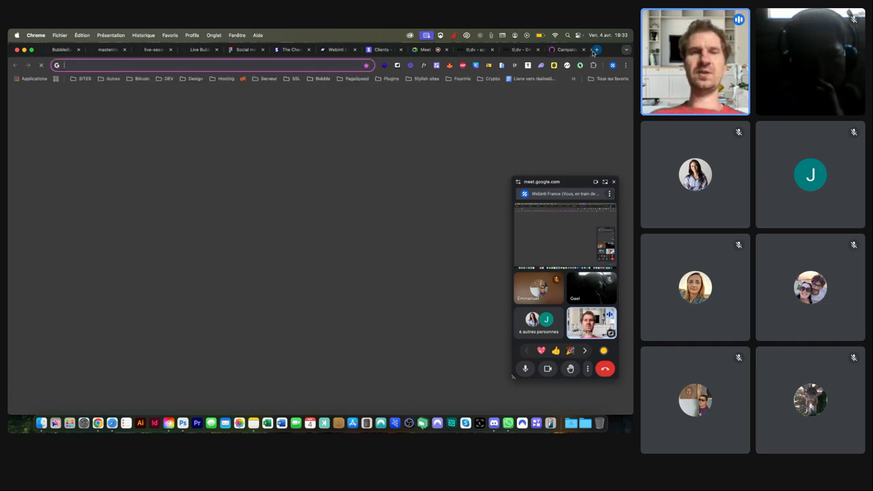
pyautogui.write('prel')
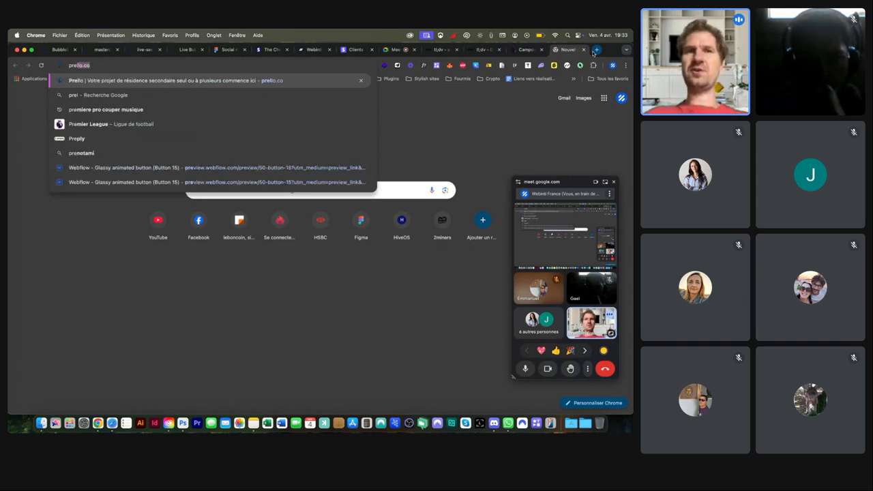
pyautogui.press('Return')
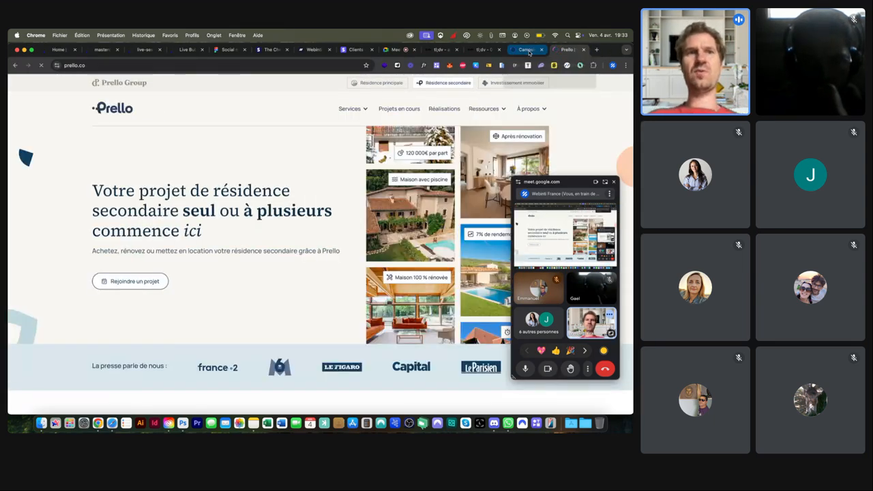
pyautogui.click(528, 49)
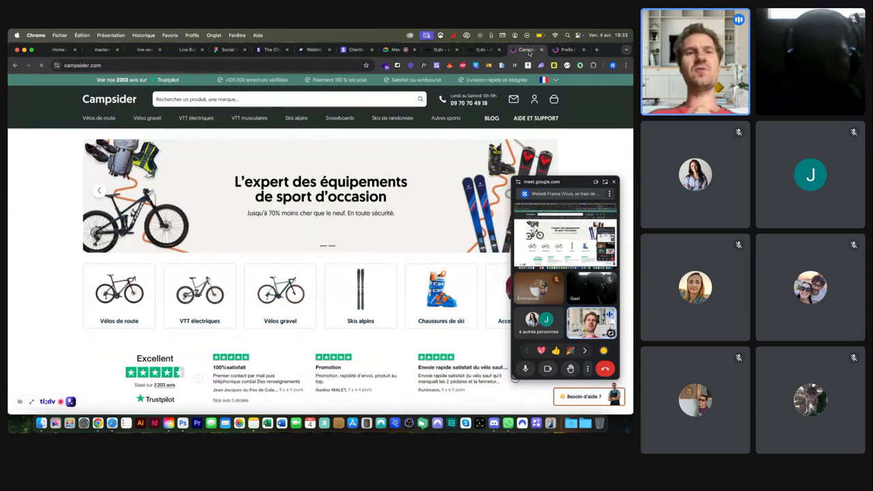
# Step: Browse the Campsider homepage and open the VTT électriques category listing 2244 electric mountain bikes
pyautogui.scroll(-3, 32, 292)
pyautogui.scroll(-1, 60, 240)
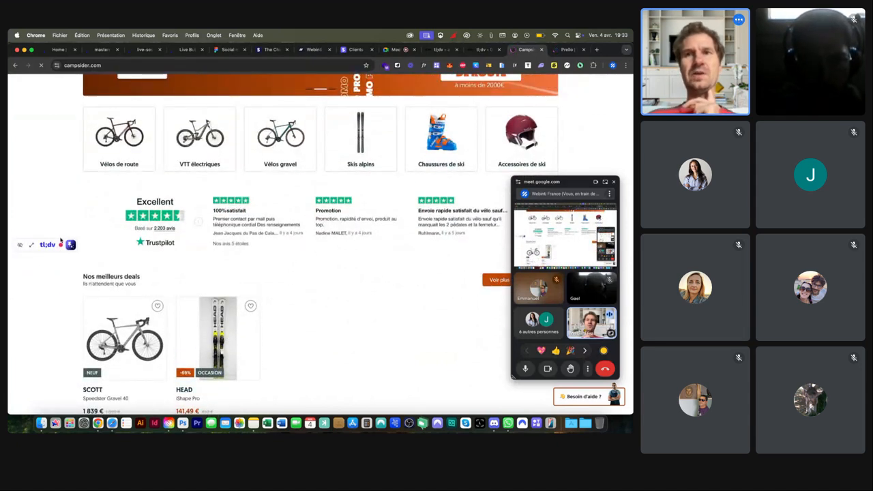
pyautogui.scroll(4, 59, 240)
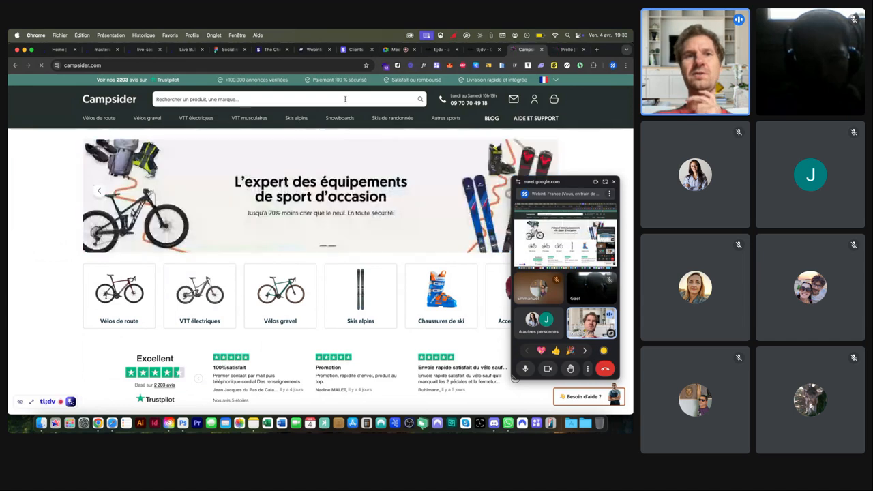
pyautogui.scroll(-5, 225, 155)
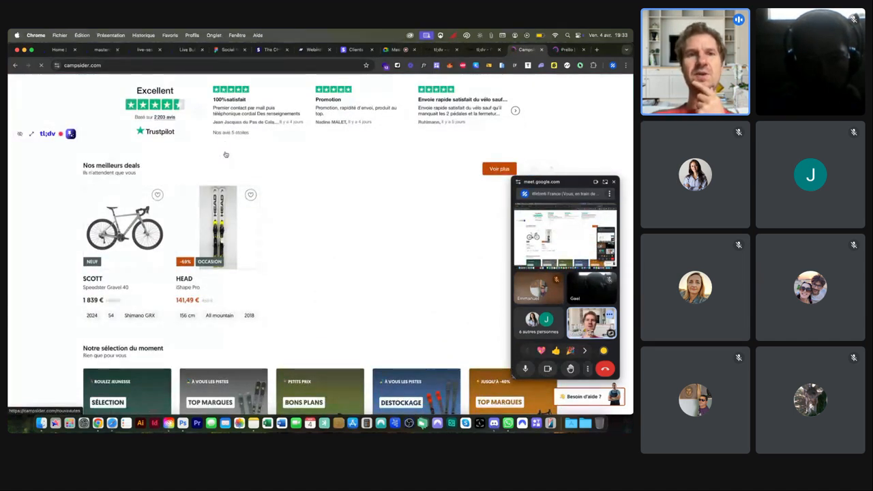
pyautogui.scroll(-5, 225, 154)
pyautogui.scroll(5, 226, 155)
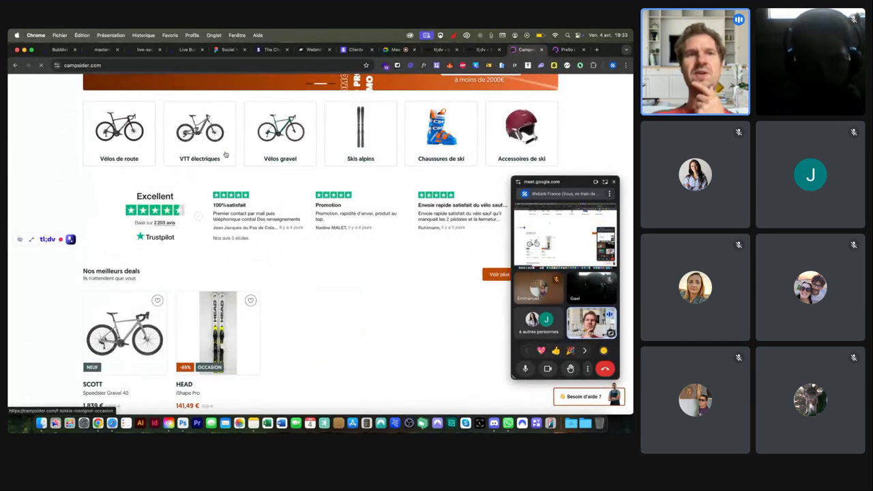
pyautogui.scroll(3, 226, 155)
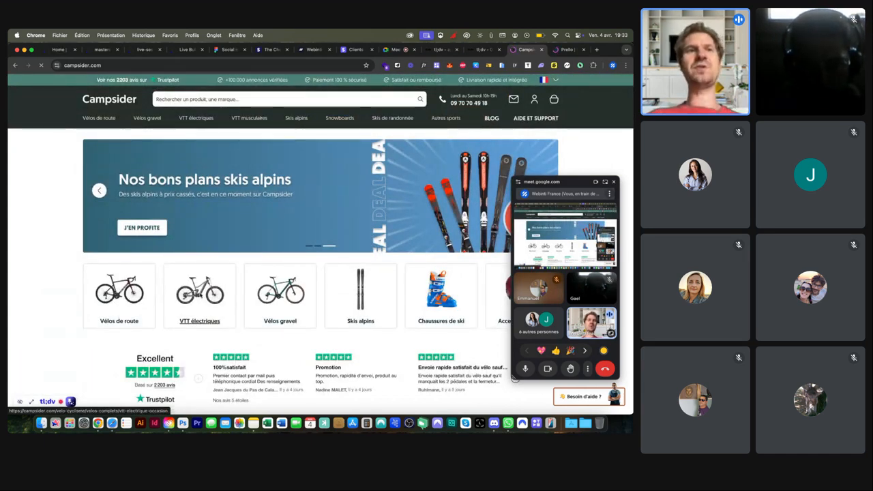
pyautogui.click(199, 293)
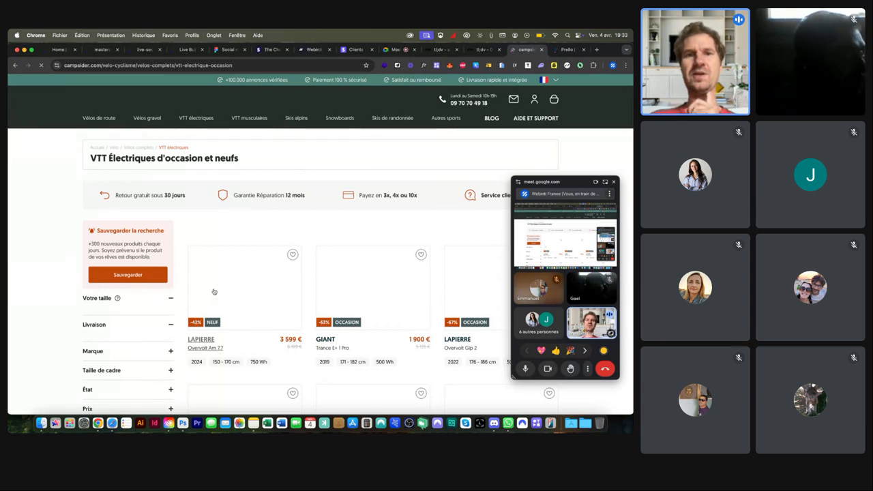
pyautogui.scroll(-4, 213, 291)
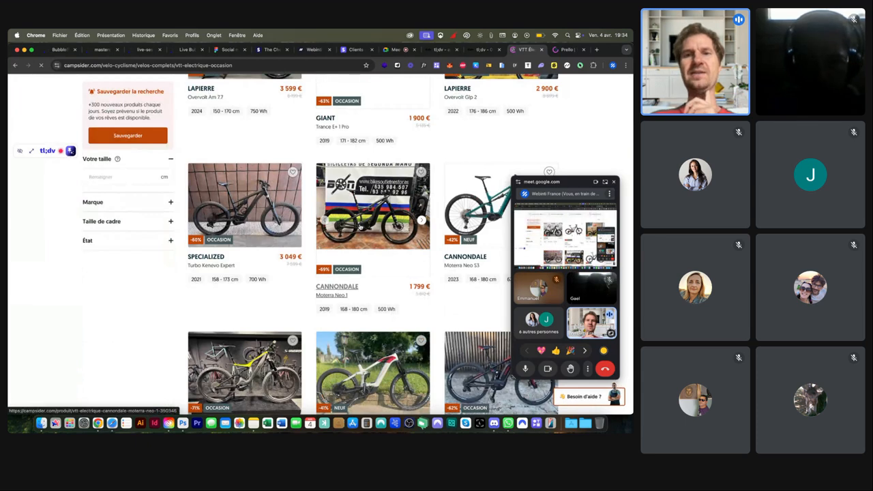
pyautogui.scroll(-1, 360, 227)
pyautogui.scroll(-4, 360, 227)
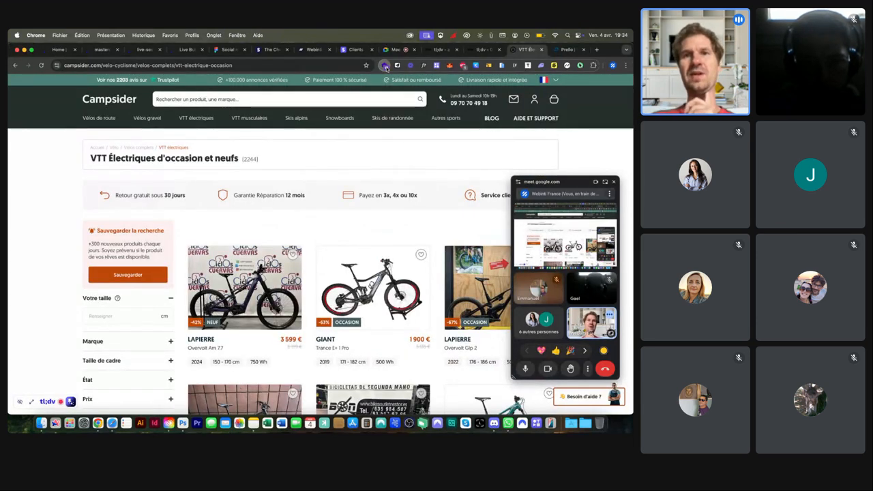
pyautogui.click(385, 66)
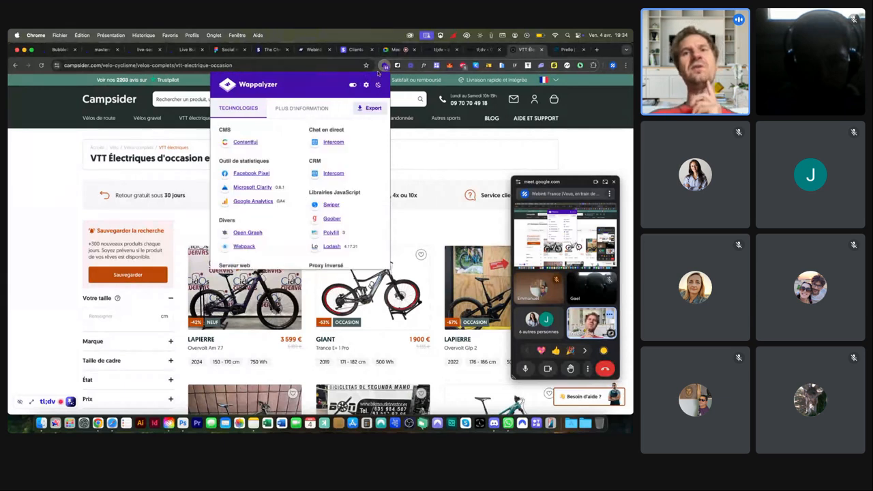
pyautogui.scroll(-3, 281, 170)
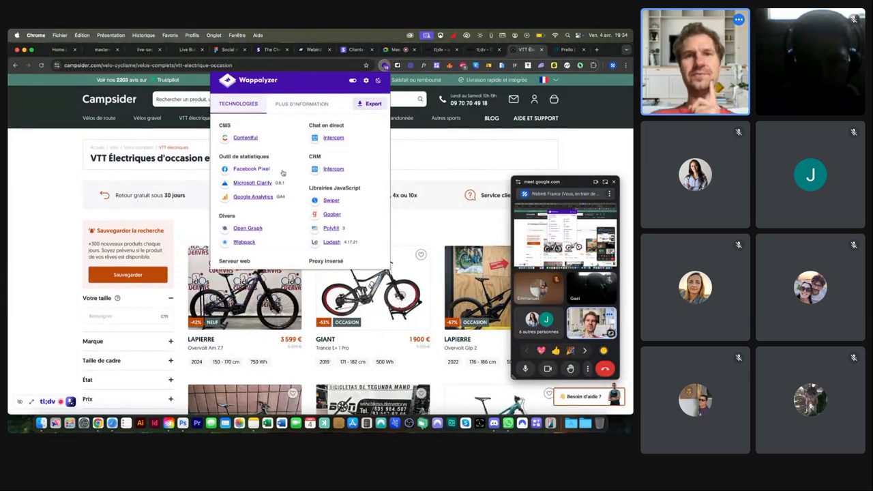
pyautogui.scroll(-3, 283, 174)
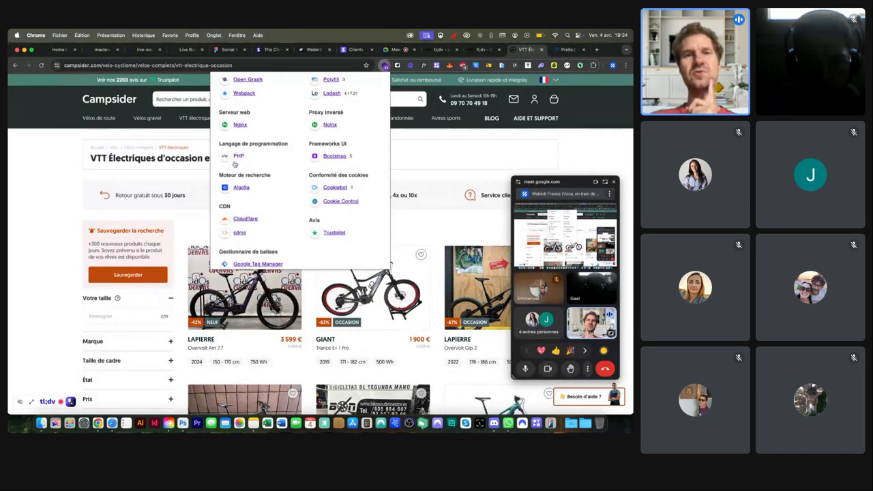
pyautogui.scroll(6, 240, 162)
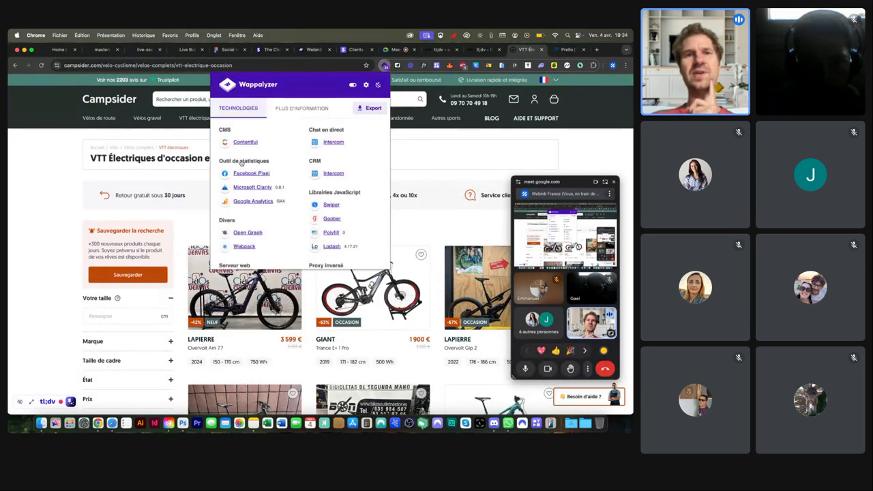
pyautogui.click(55, 163)
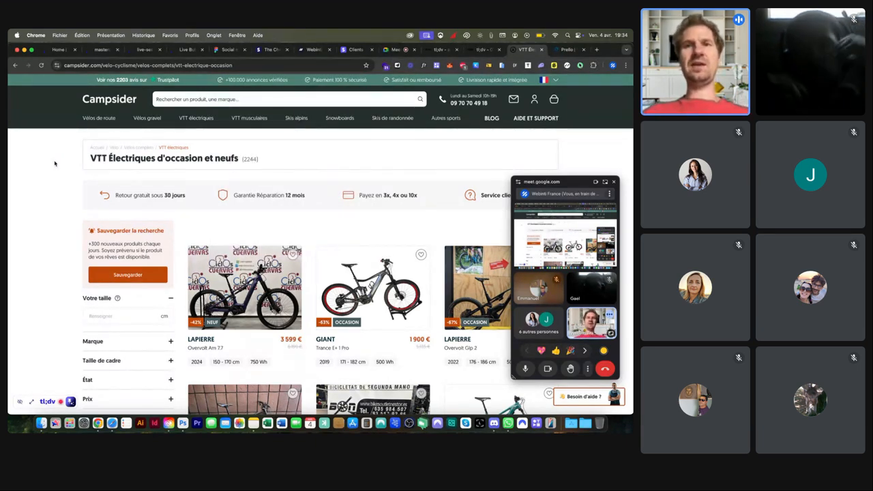
pyautogui.scroll(-5, 54, 163)
pyautogui.scroll(-15, 302, 202)
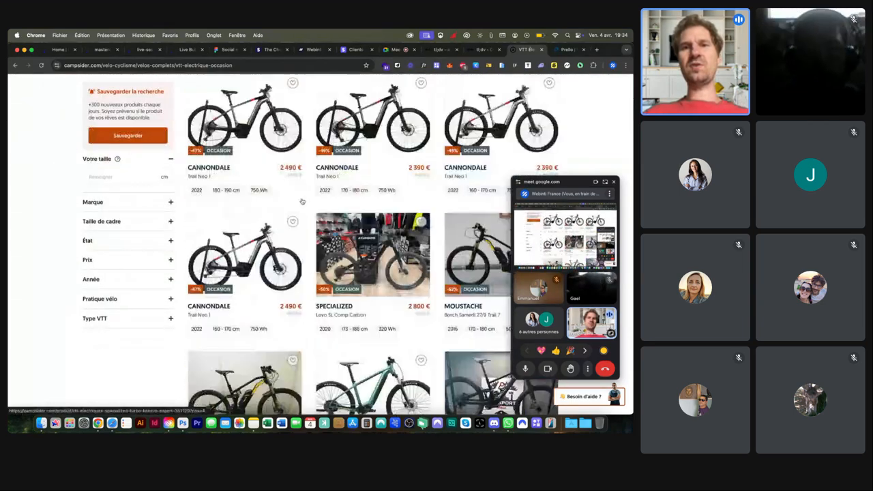
pyautogui.scroll(20, 302, 201)
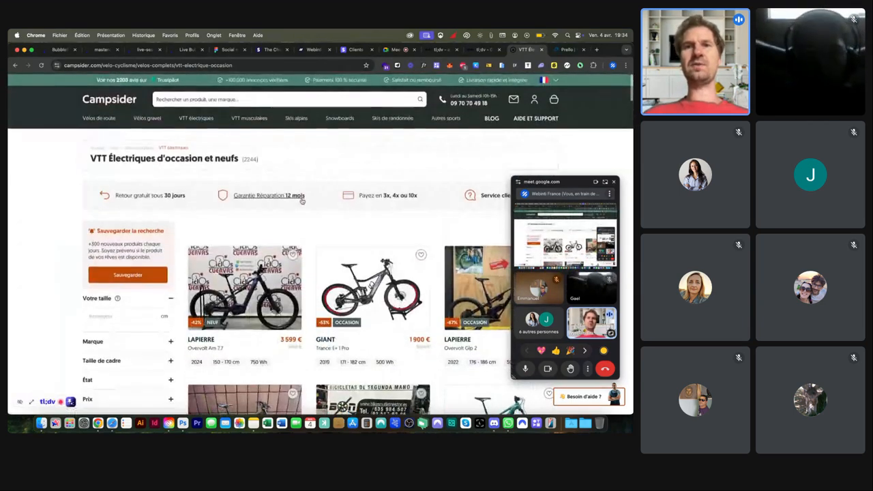
pyautogui.click(241, 64)
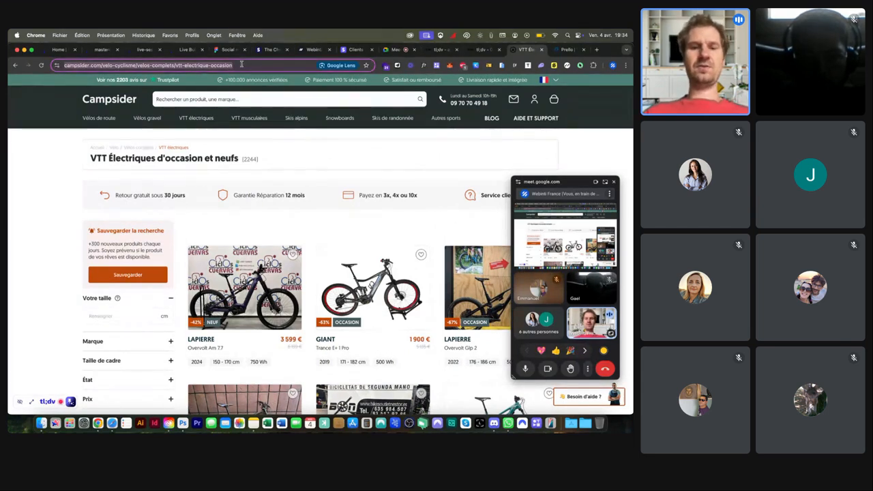
# Step: Google 'campsider levée de fonds', review the €2.5 million raise results, then return to Prello
pyautogui.write('campsider l')
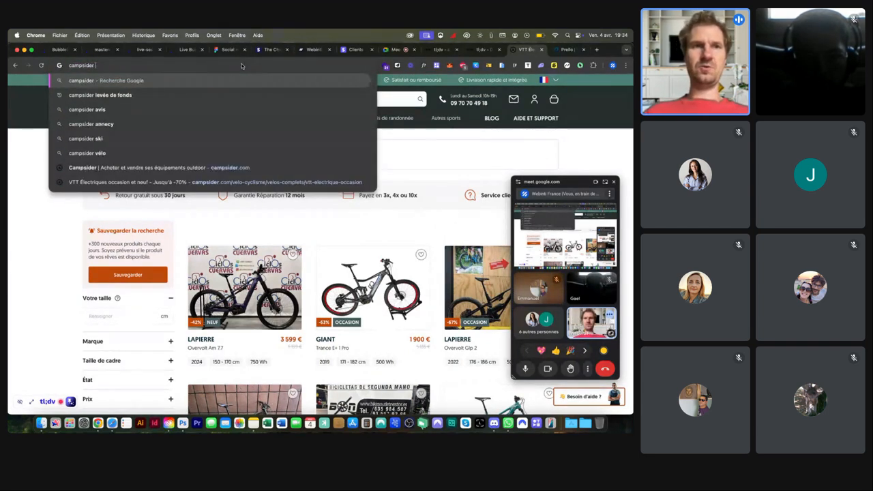
pyautogui.press('Down')
pyautogui.press('Return')
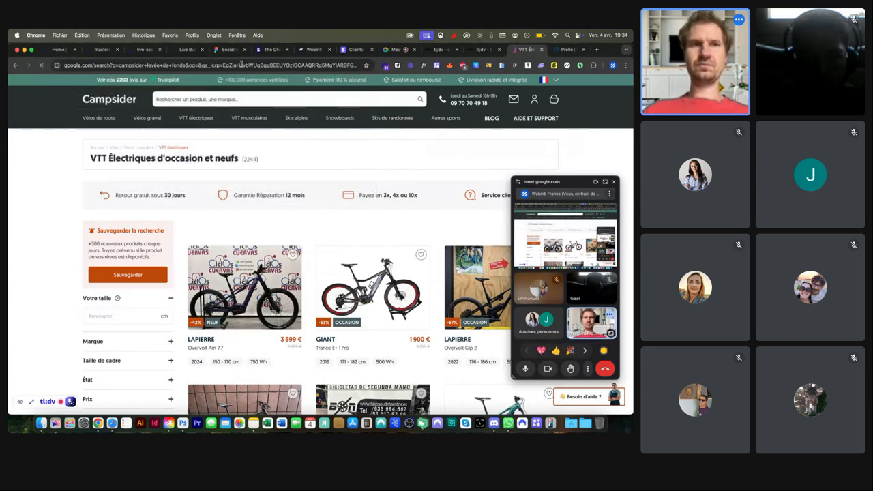
pyautogui.scroll(-2, 259, 167)
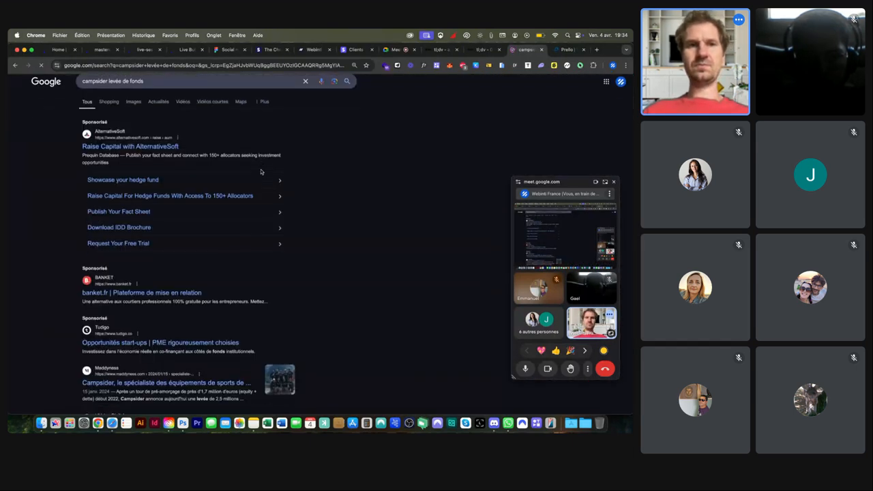
pyautogui.scroll(-3, 260, 171)
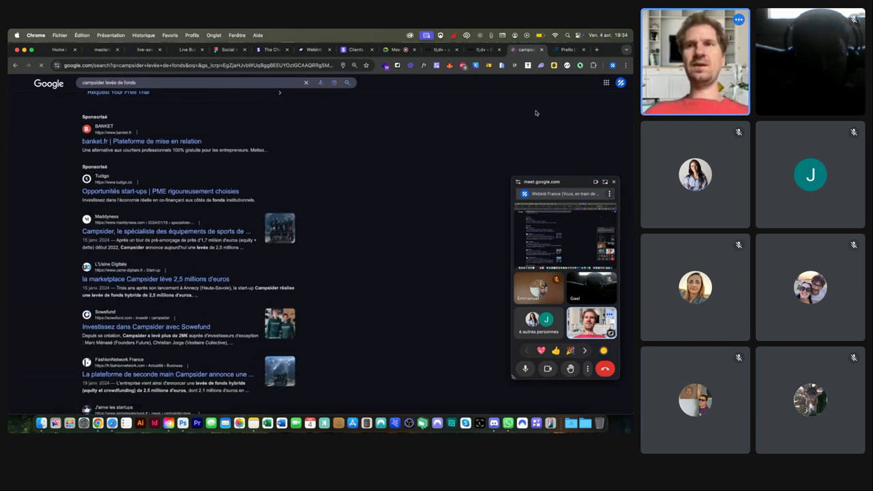
pyautogui.click(564, 49)
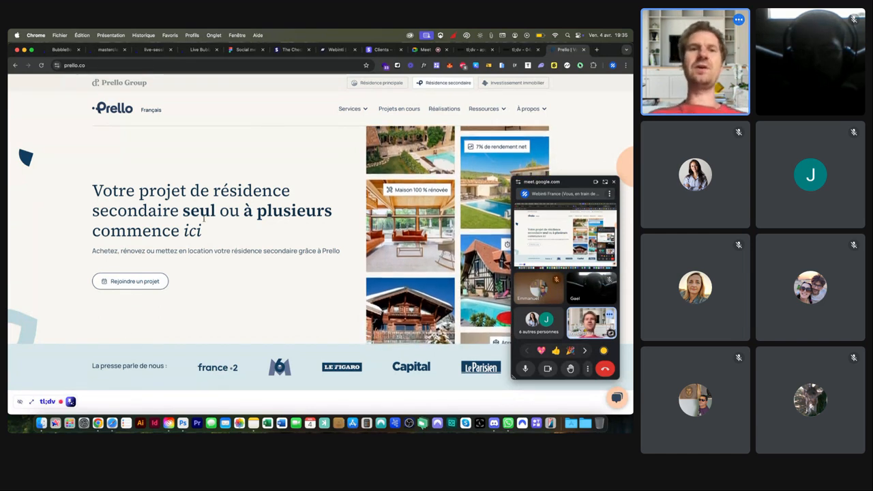
# Step: Scroll Prello's homepage to the 800 000€ villa diagram split into 8 parts of 100 000€
pyautogui.scroll(-10, 119, 382)
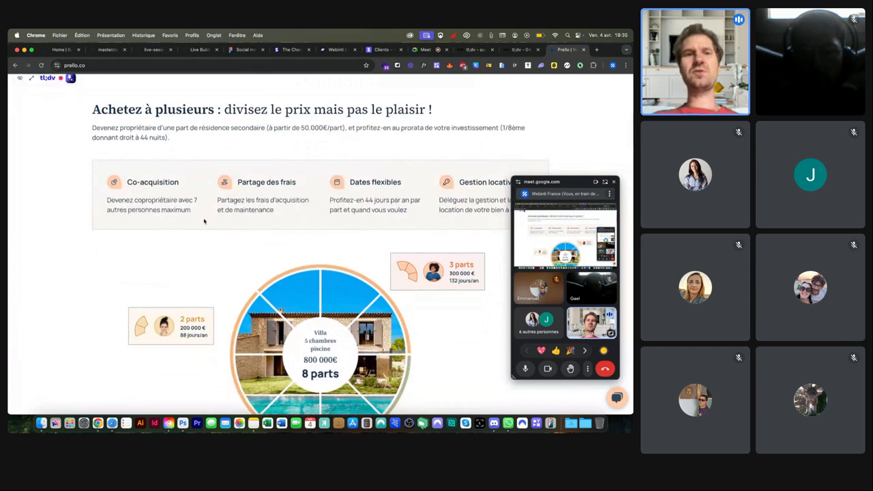
pyautogui.scroll(-3, 204, 221)
pyautogui.scroll(-2, 204, 221)
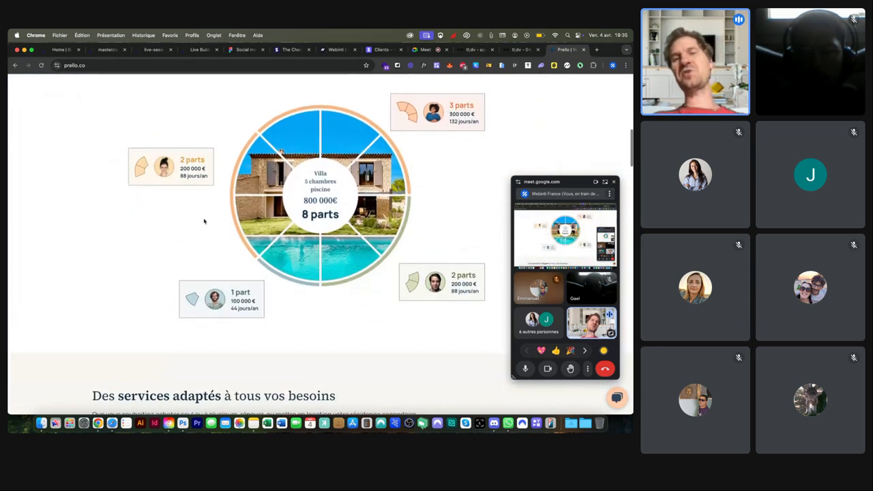
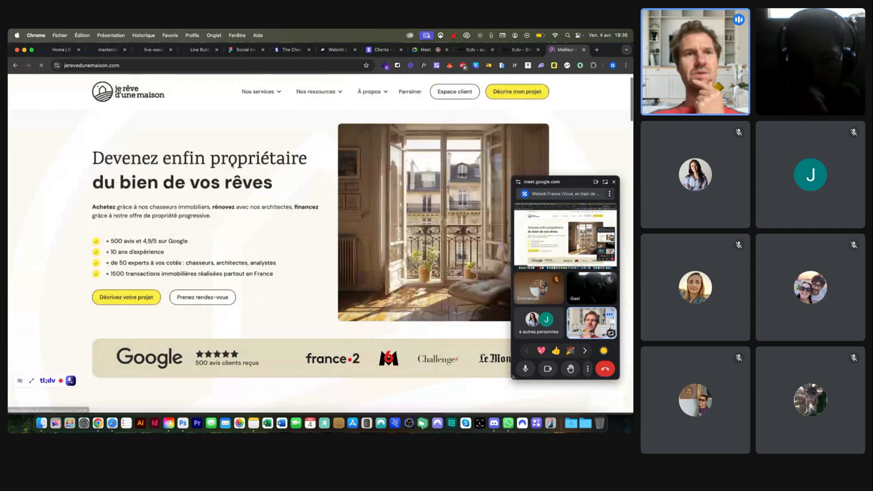
# Step: Close the jerevedunemaison tab and switch back to the live-session Bubble editor tab
pyautogui.scroll(-4, 246, 186)
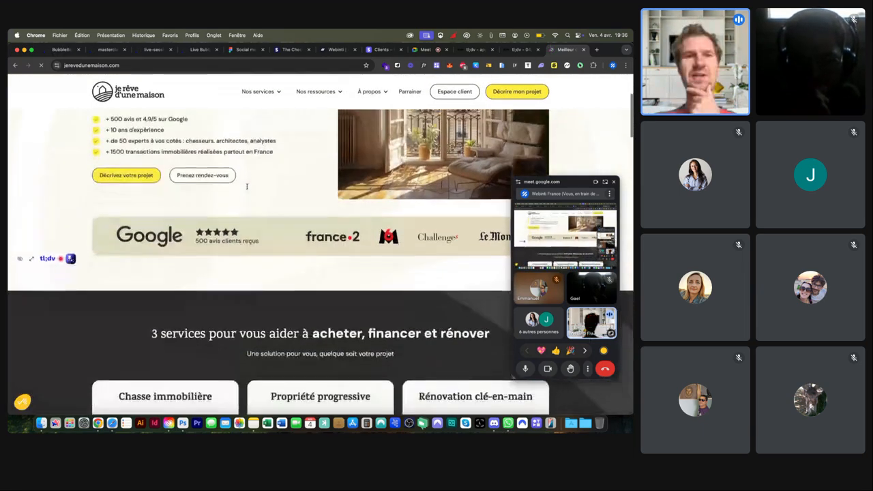
pyautogui.scroll(-15, 247, 186)
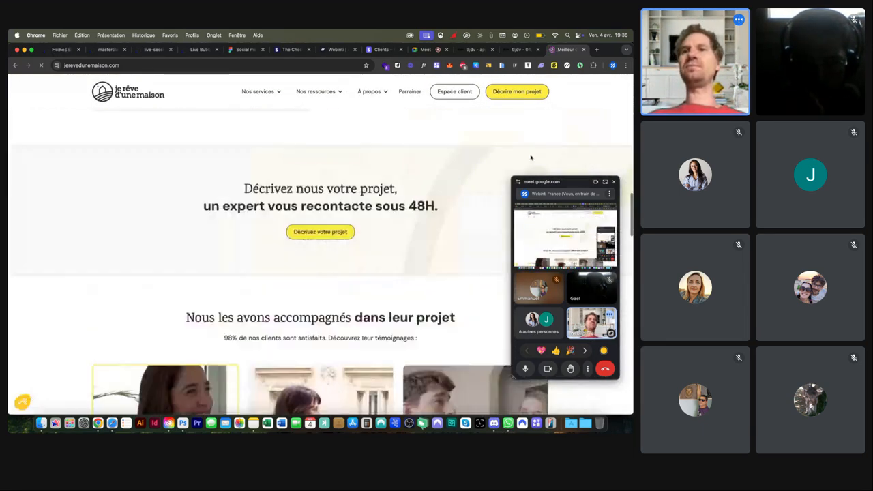
pyautogui.click(585, 50)
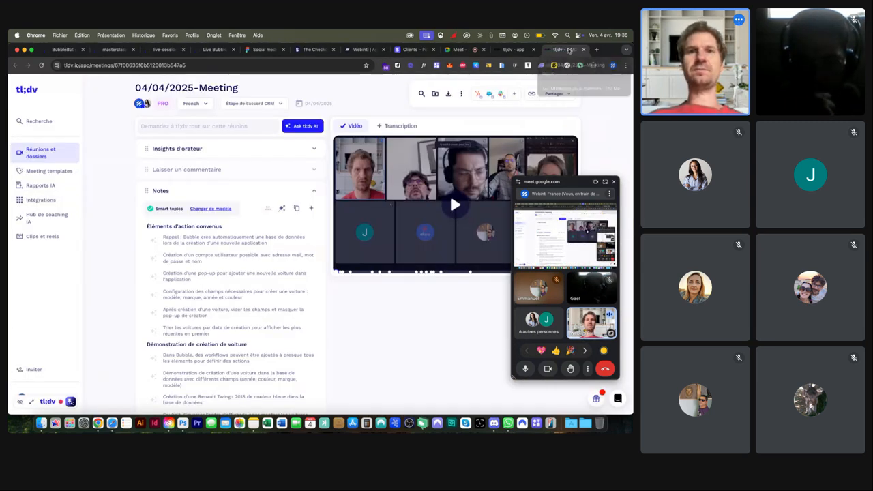
pyautogui.click(364, 51)
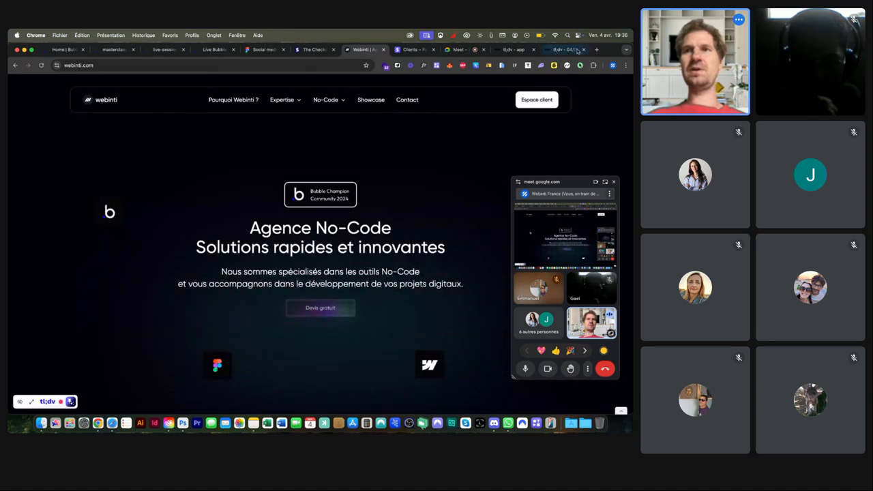
pyautogui.click(215, 50)
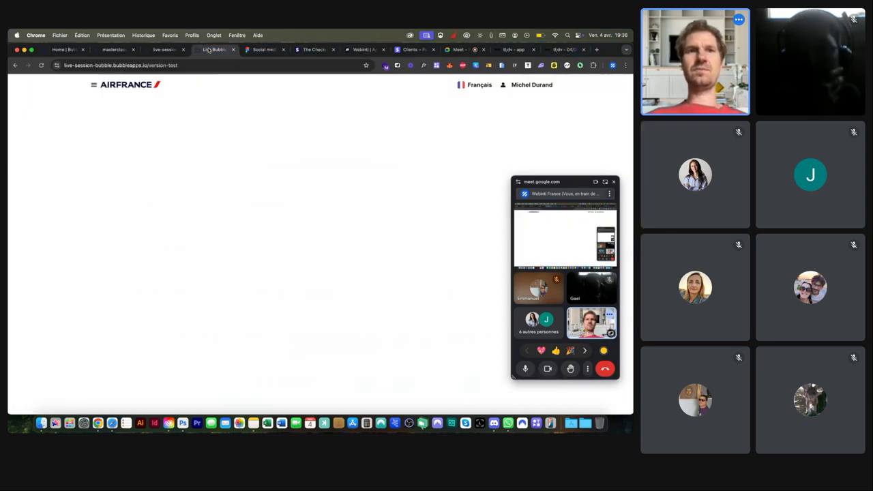
pyautogui.click(163, 49)
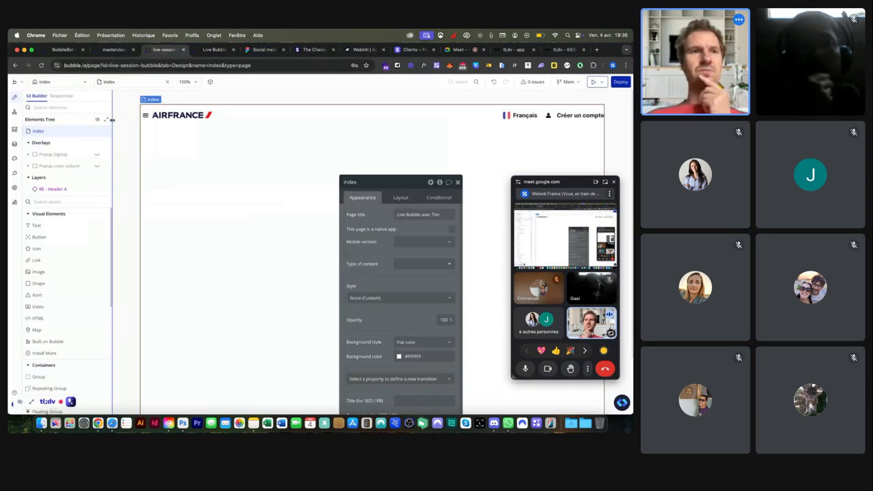
pyautogui.click(15, 144)
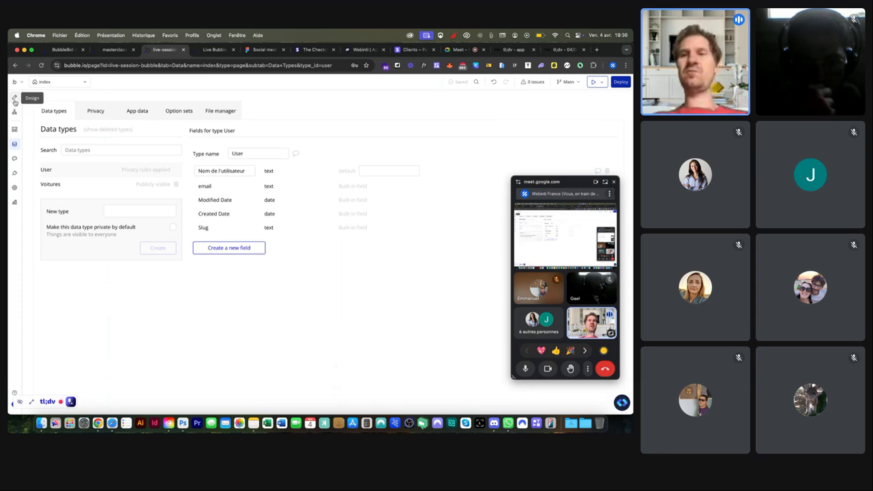
pyautogui.click(606, 183)
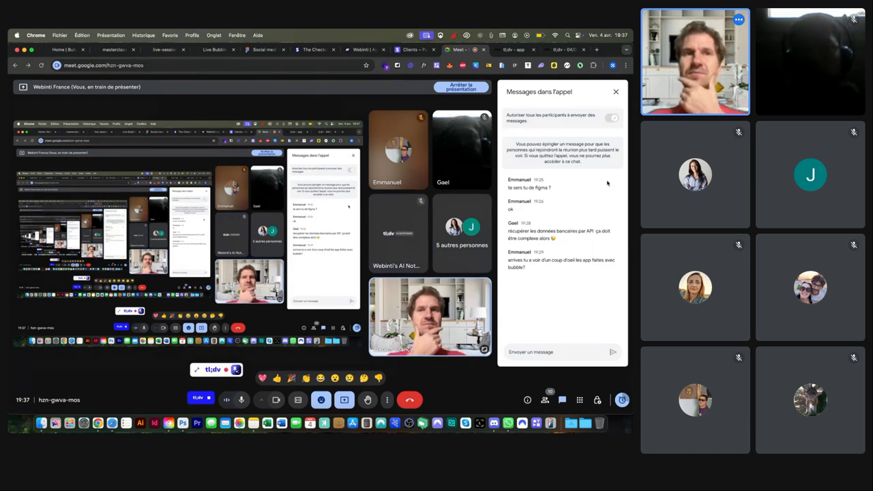
pyautogui.click(615, 90)
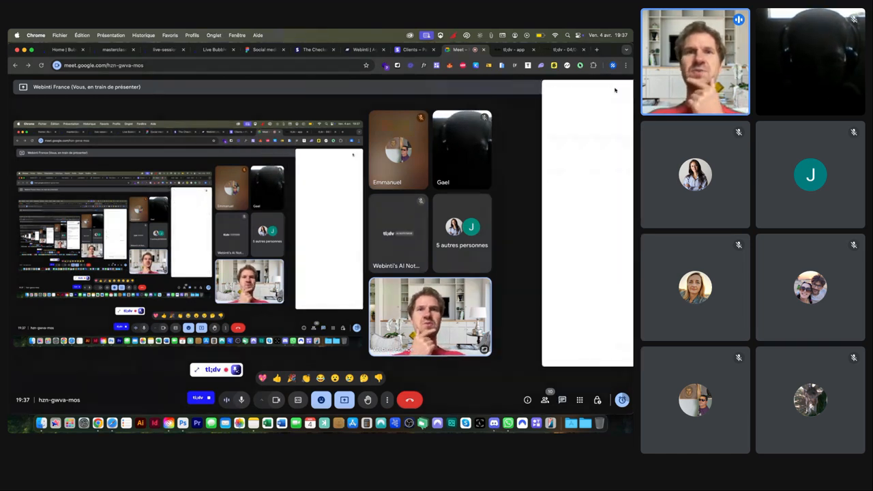
pyautogui.click(164, 49)
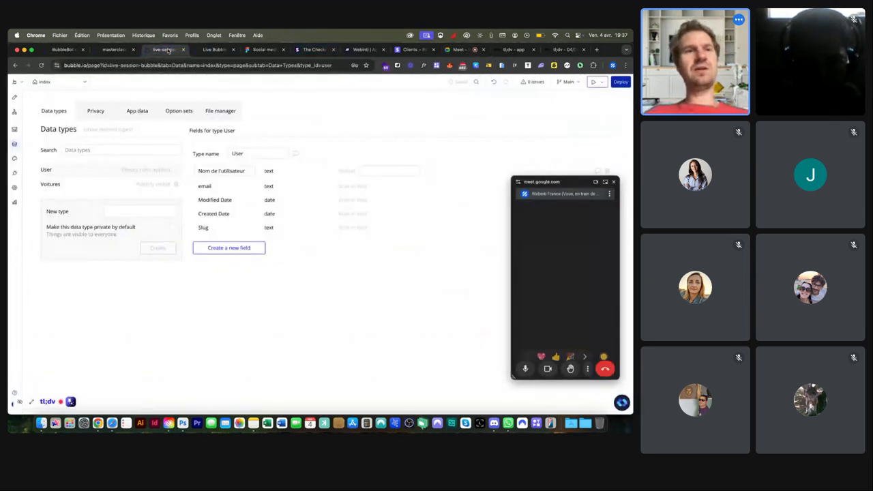
pyautogui.click(14, 96)
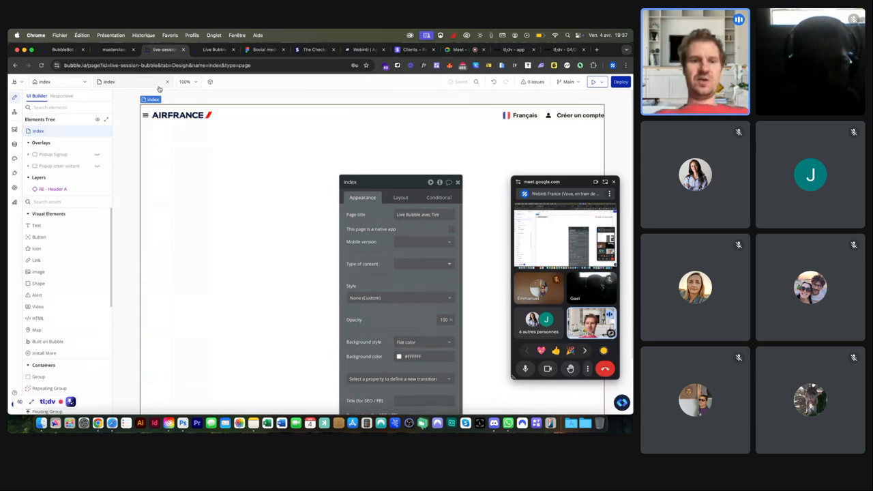
# Step: In a new tab, load the test Air France app, then go to airfrance.fr
pyautogui.press('super+t')
pyautogui.write('airfr')
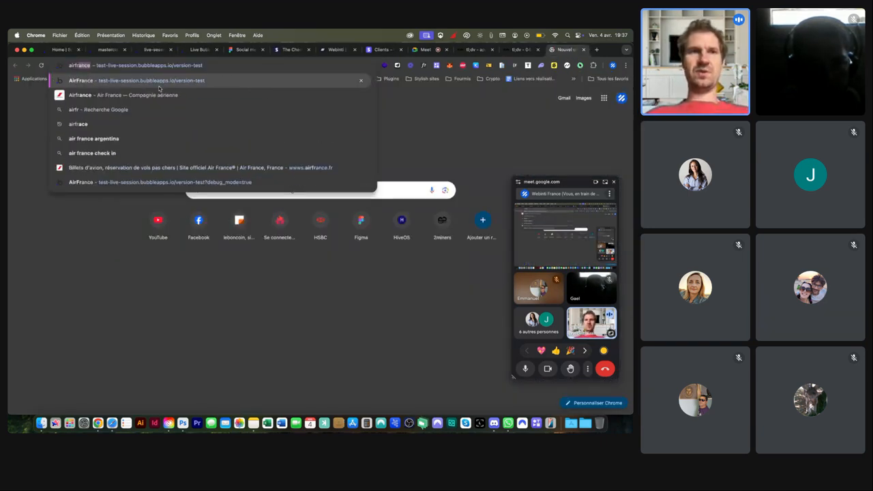
pyautogui.press('Return')
pyautogui.click(164, 66)
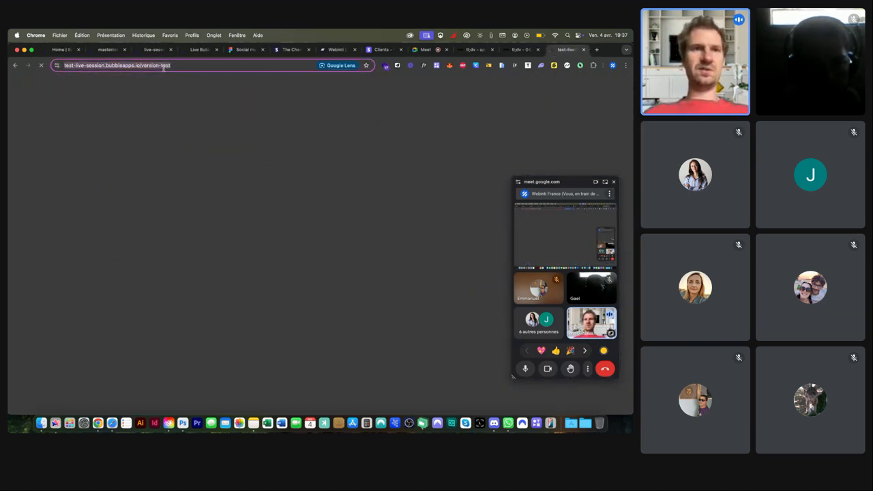
pyautogui.write('a')
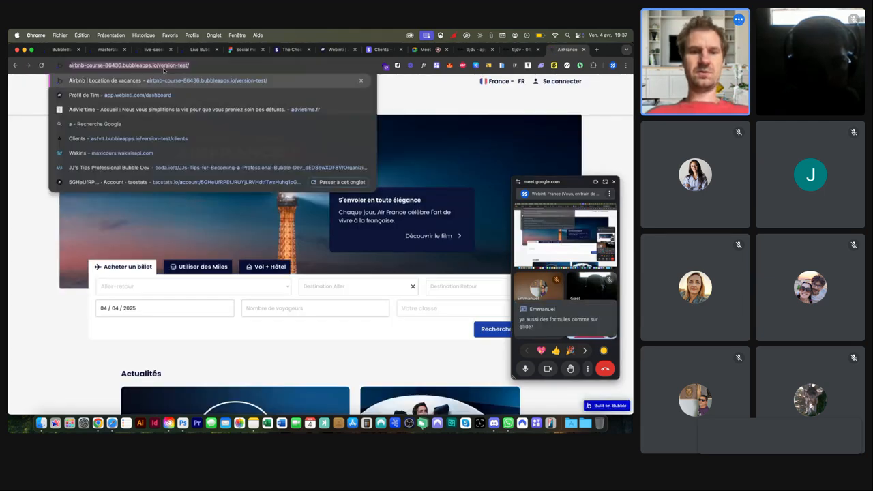
pyautogui.write('irfrance.fr')
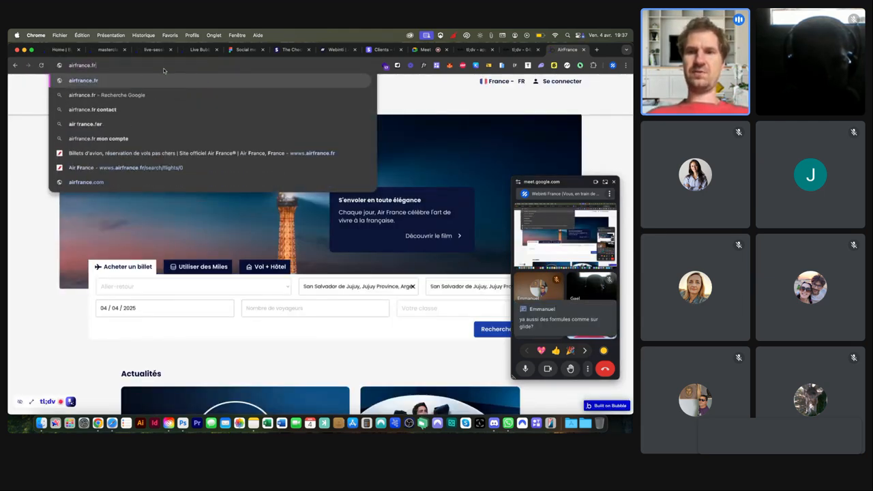
pyautogui.press('Return')
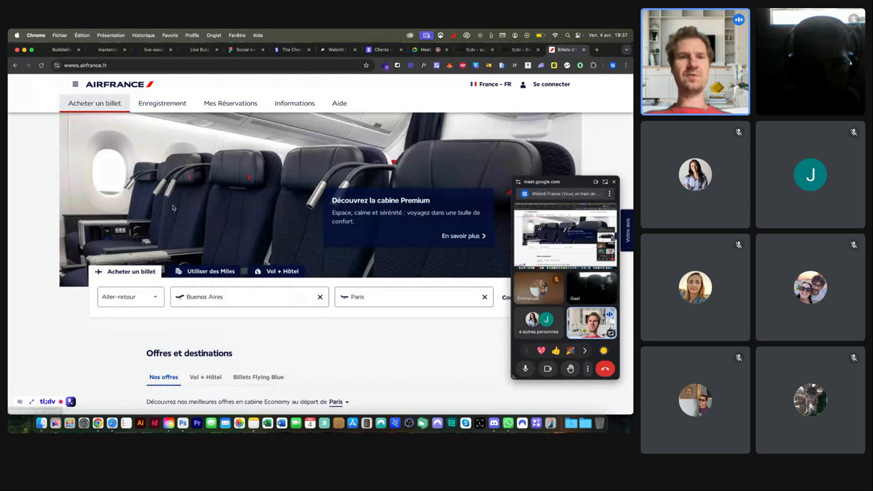
# Step: Compare airfrance.fr's Vol + Hôtel, Billets Flying Blue and Nos offres sections
pyautogui.scroll(-5, 172, 208)
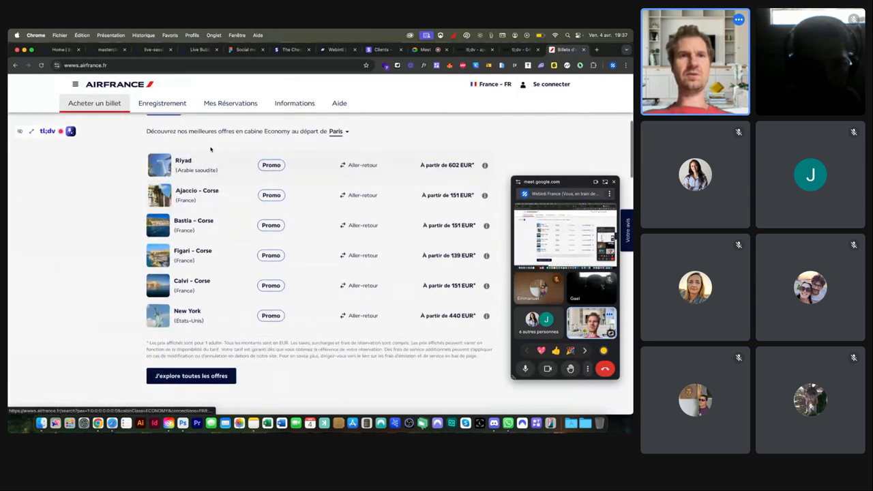
pyautogui.scroll(1, 208, 146)
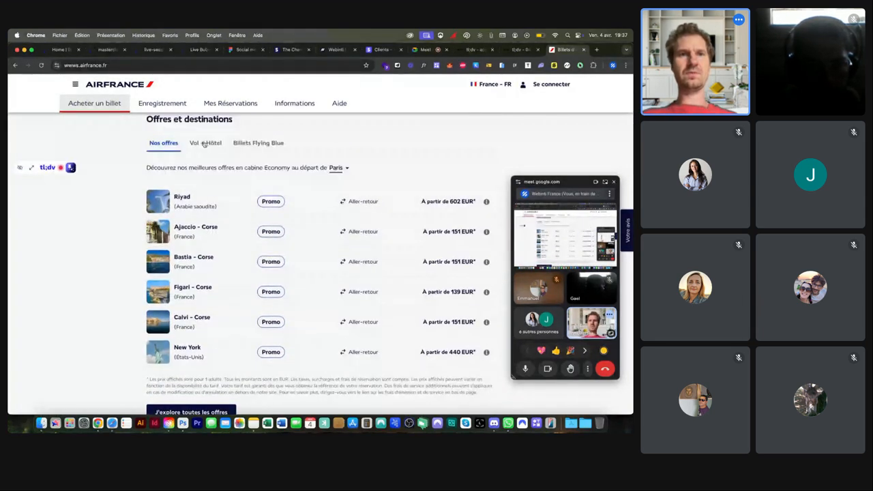
pyautogui.click(203, 143)
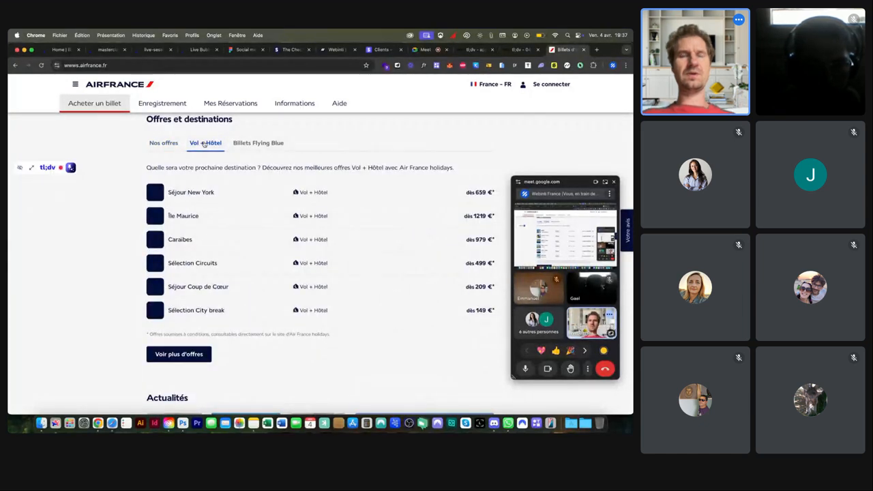
pyautogui.click(245, 145)
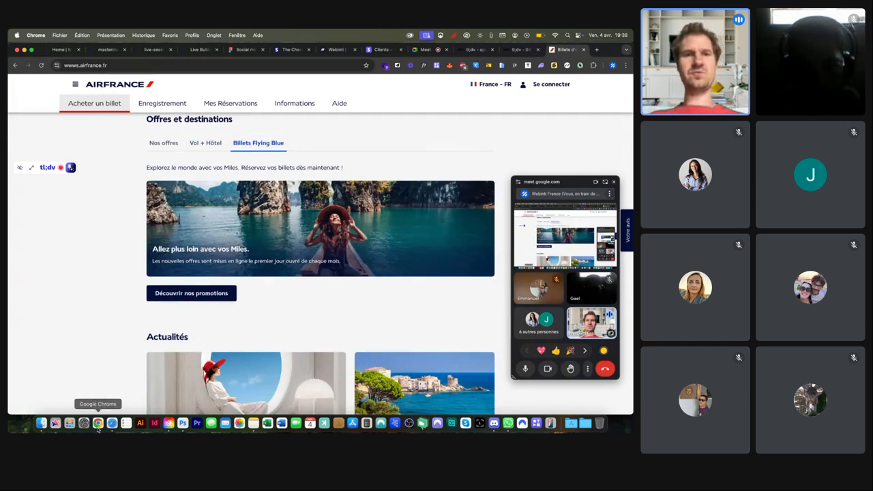
pyautogui.click(211, 142)
pyautogui.click(165, 142)
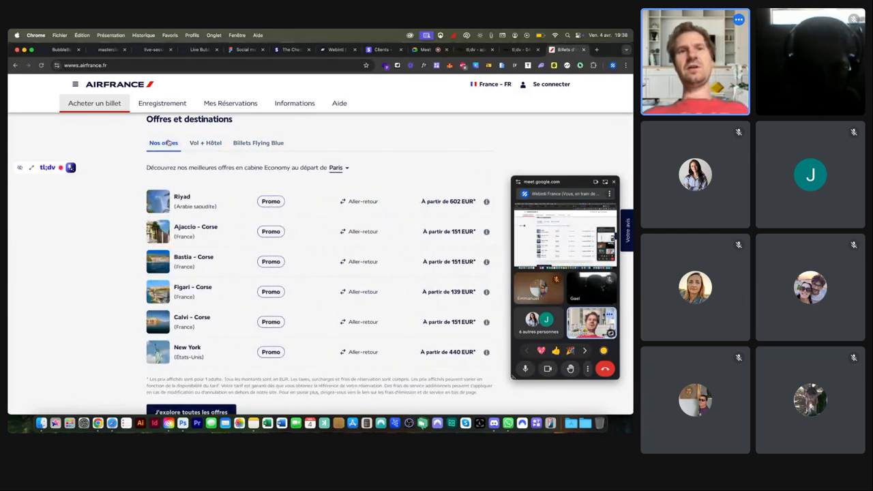
pyautogui.click(196, 143)
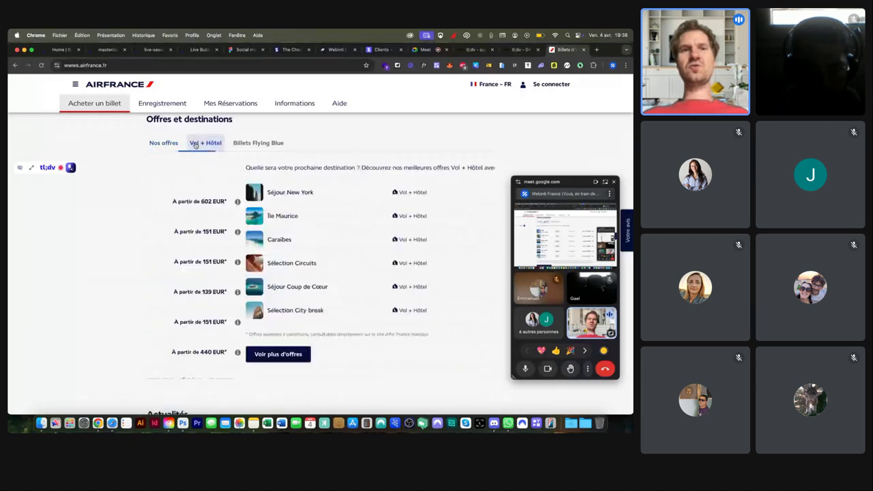
pyautogui.click(245, 142)
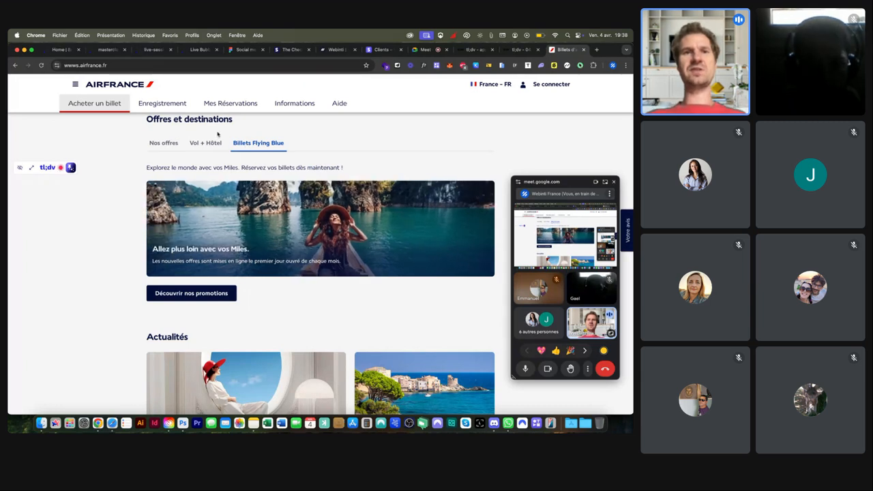
pyautogui.click(206, 144)
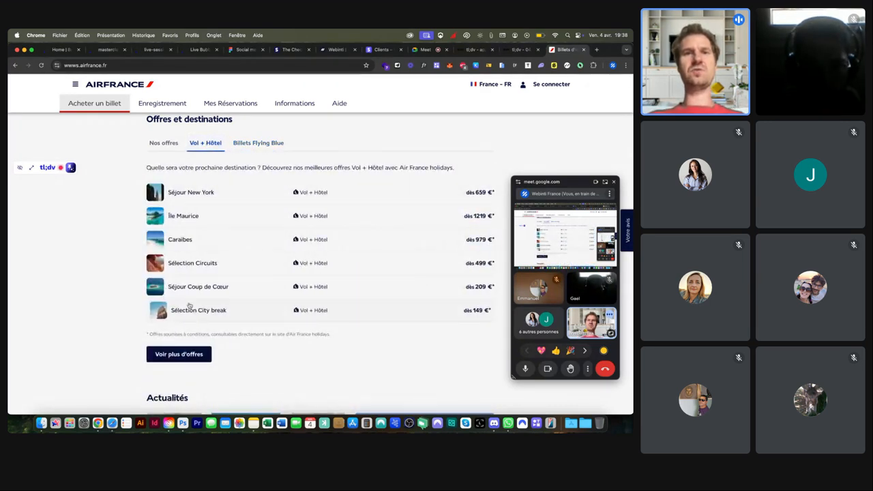
pyautogui.click(156, 141)
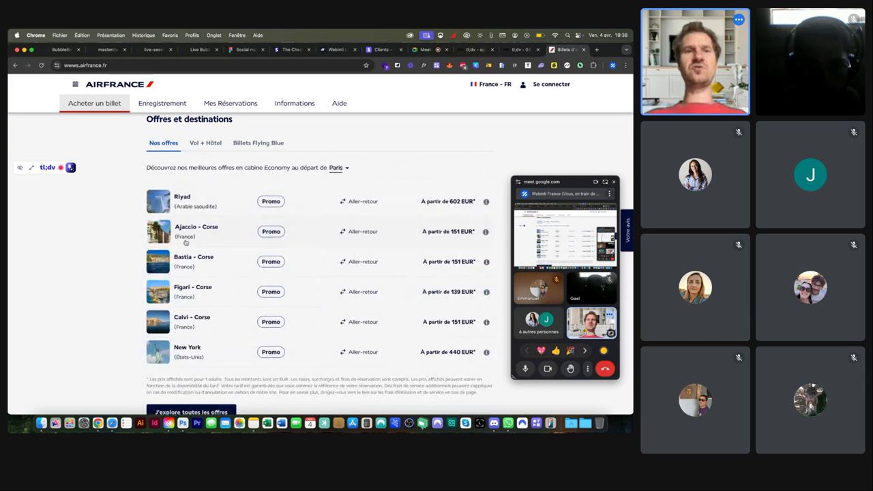
# Step: Cycle the offer tabs again and settle on the Nos offres Economy deals from Paris
pyautogui.click(205, 142)
pyautogui.click(243, 143)
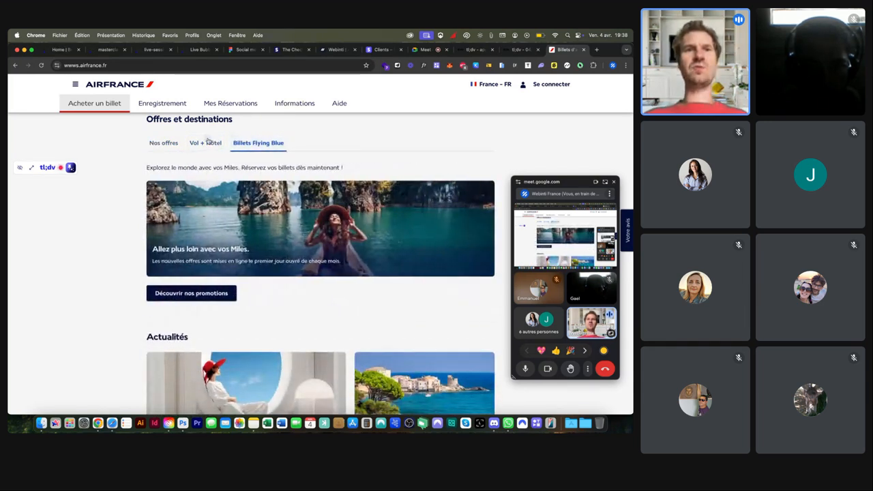
pyautogui.click(207, 141)
pyautogui.click(163, 141)
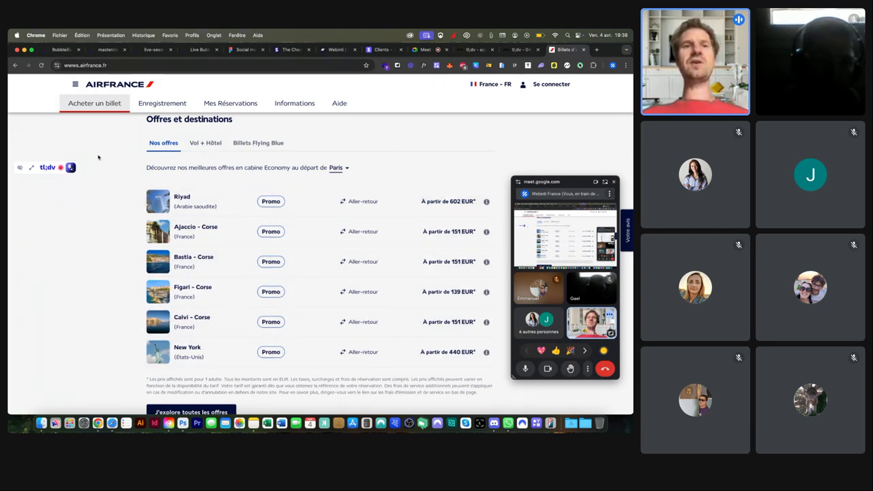
pyautogui.click(204, 142)
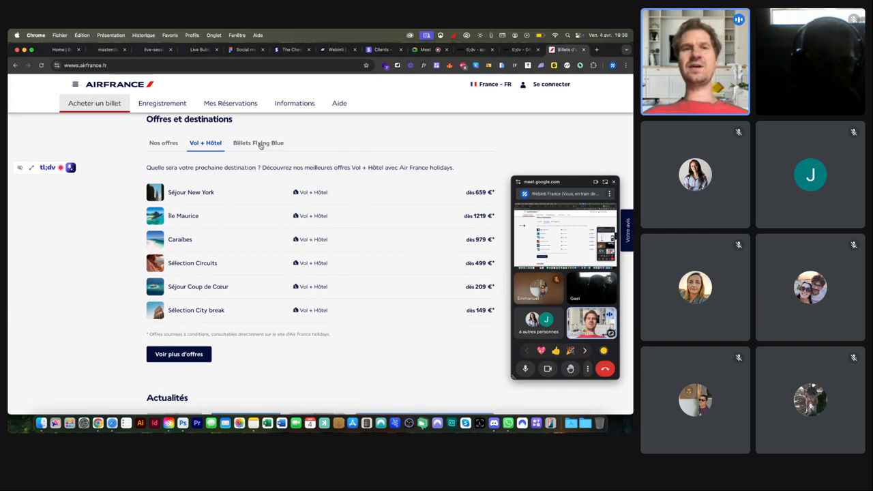
pyautogui.click(260, 145)
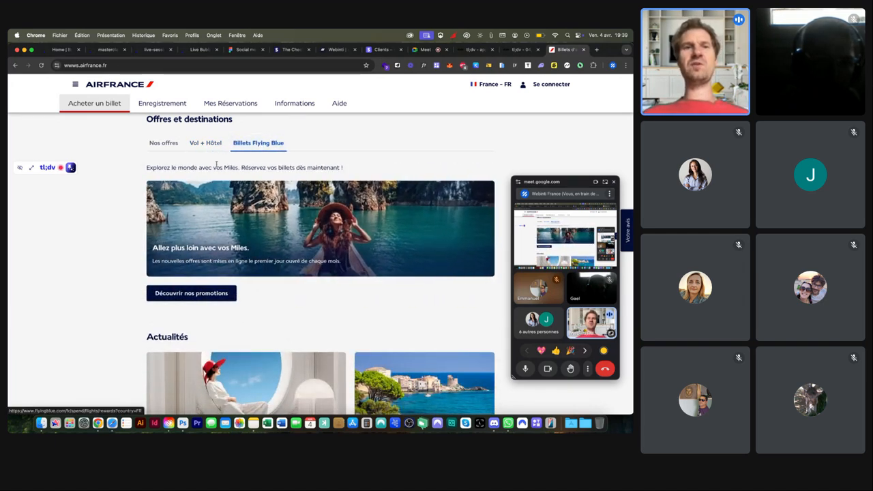
pyautogui.click(171, 144)
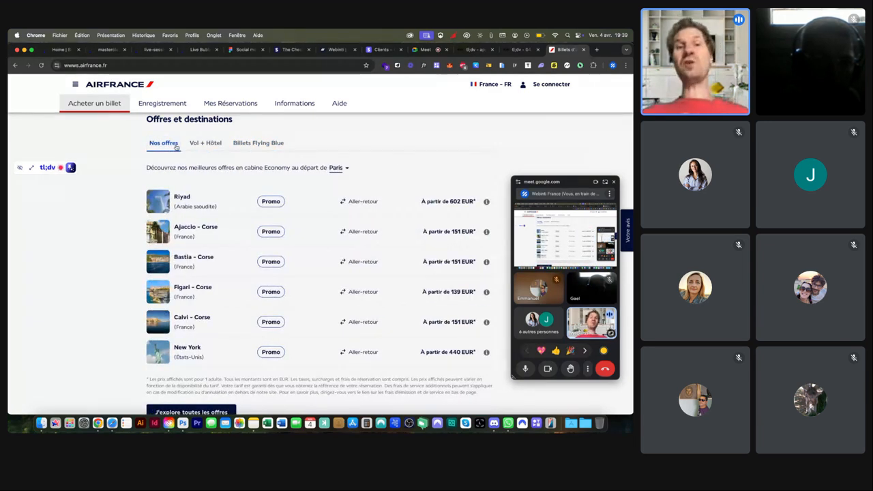
pyautogui.click(193, 145)
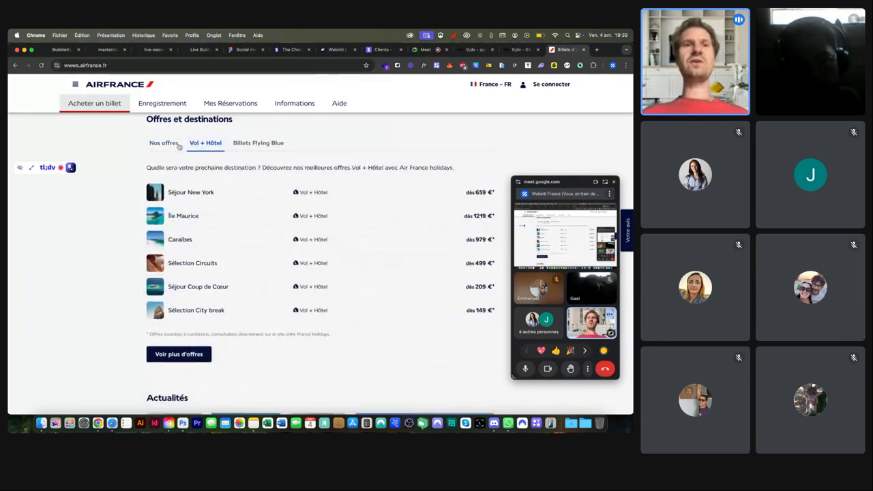
pyautogui.click(170, 143)
# Step: Open the Air France sign-in page via Se connecter, then return to the Bubble editor tab
pyautogui.scroll(-5, 173, 164)
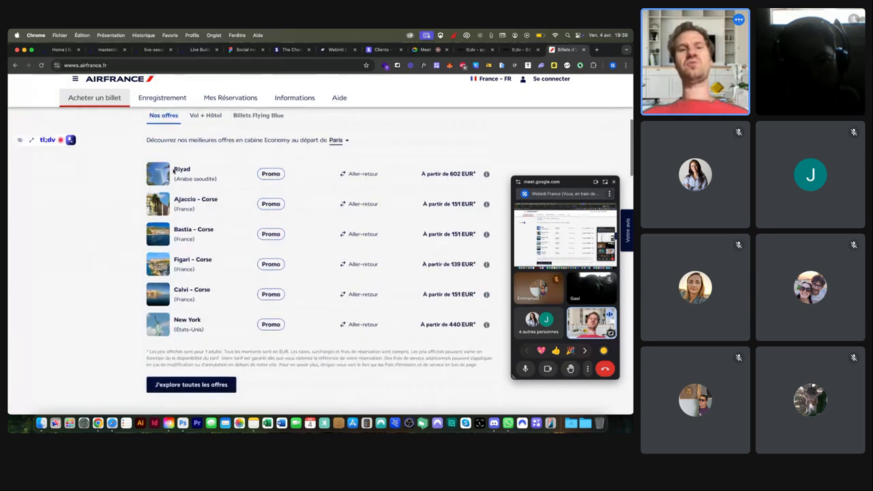
pyautogui.scroll(-10, 173, 172)
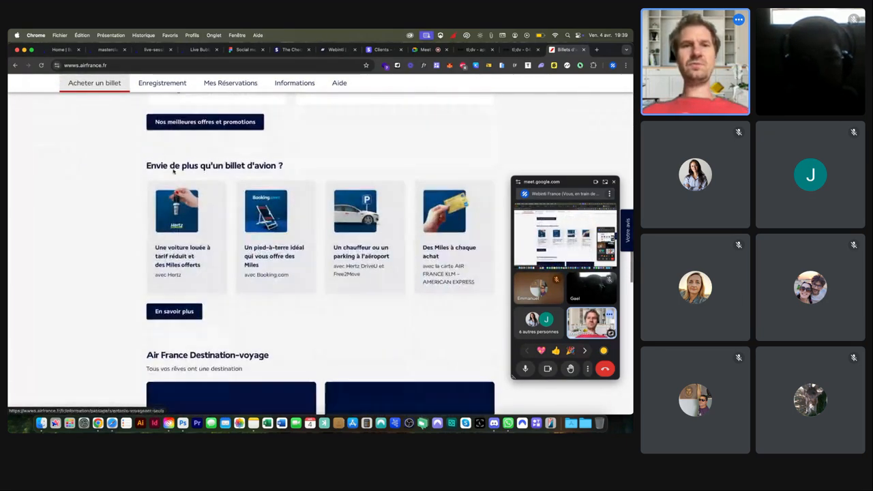
pyautogui.scroll(-8, 173, 172)
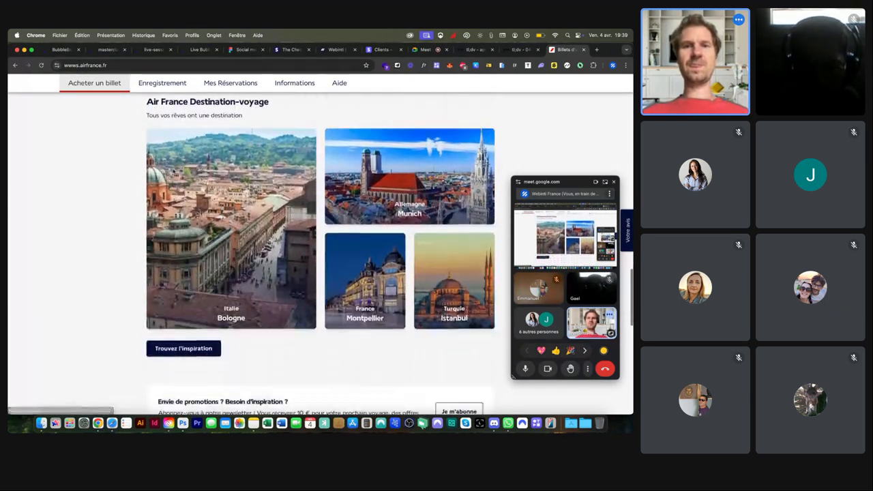
pyautogui.scroll(3, 255, 286)
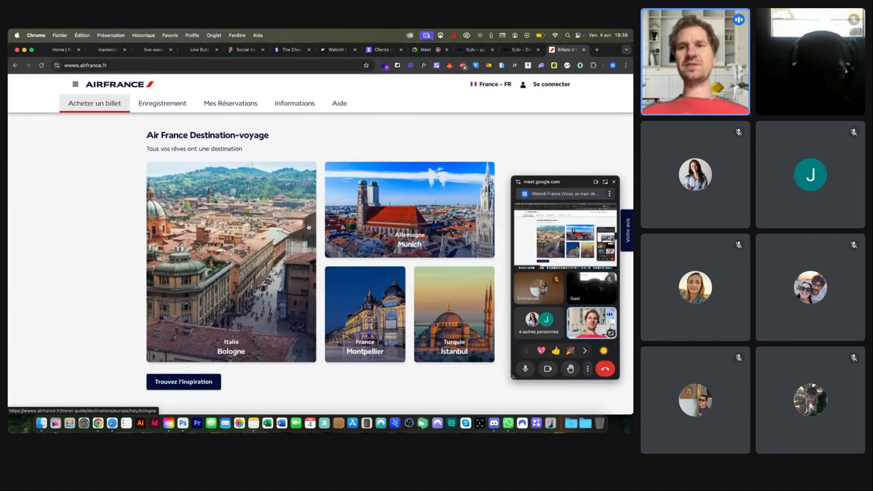
pyautogui.scroll(-3, 292, 273)
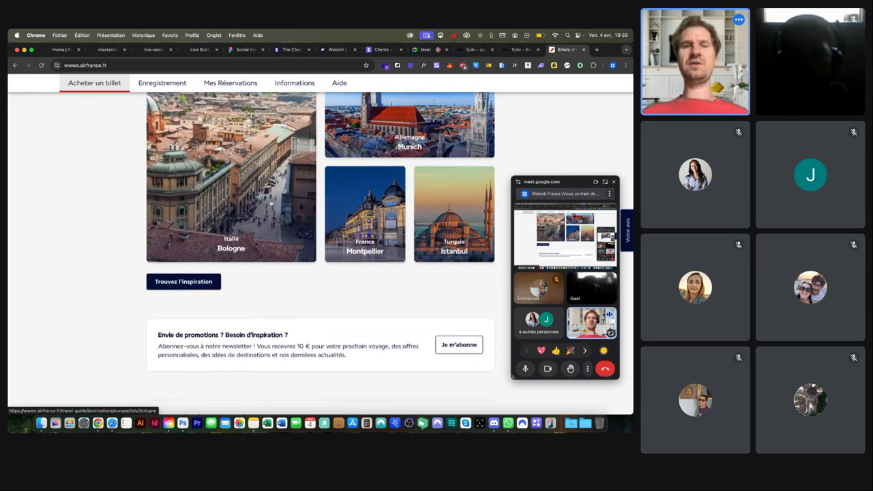
pyautogui.scroll(-5, 276, 208)
pyautogui.scroll(-5, 270, 201)
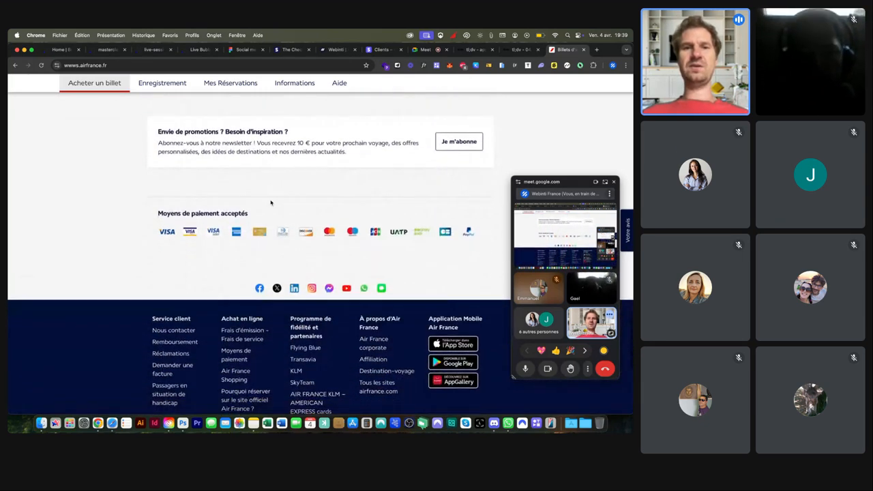
pyautogui.scroll(20, 271, 203)
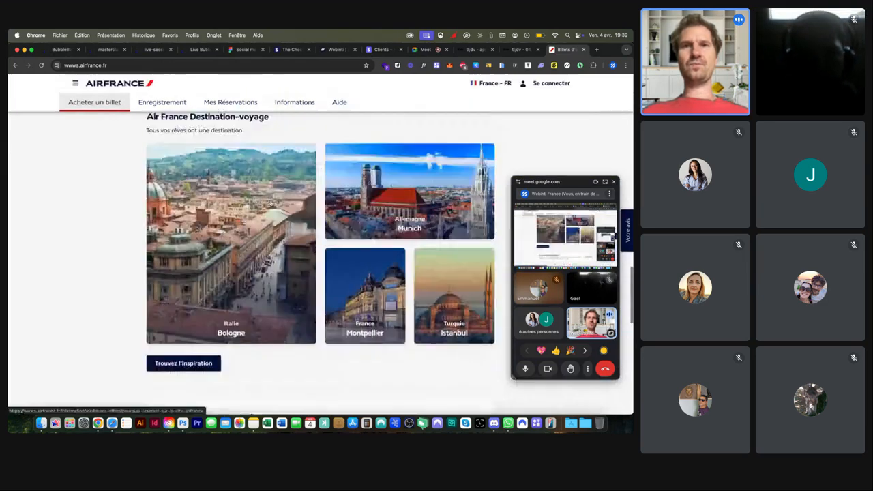
pyautogui.click(555, 86)
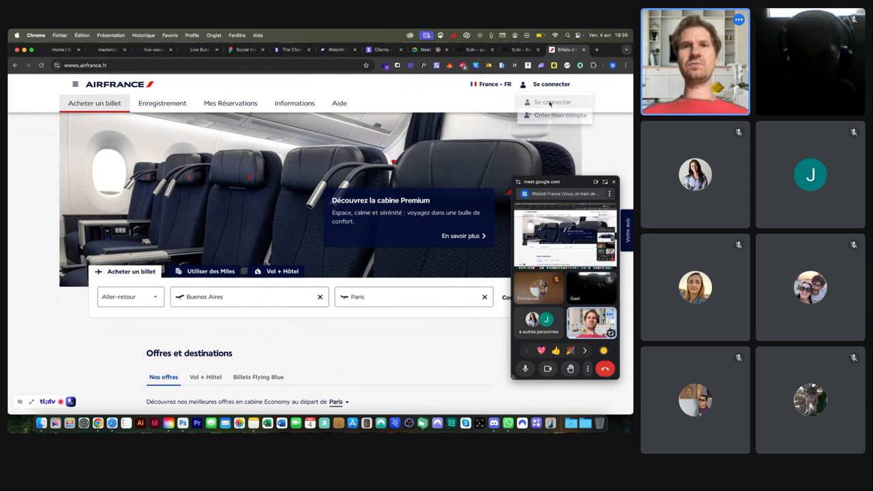
pyautogui.click(550, 103)
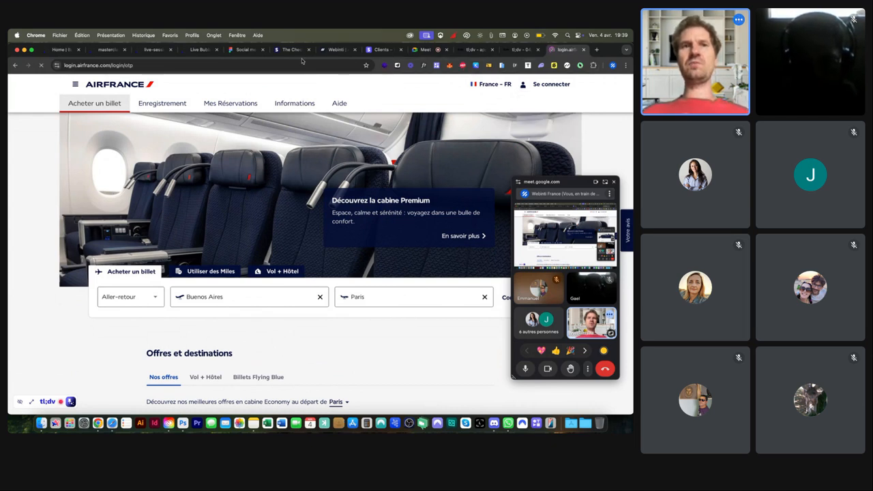
pyautogui.click(148, 49)
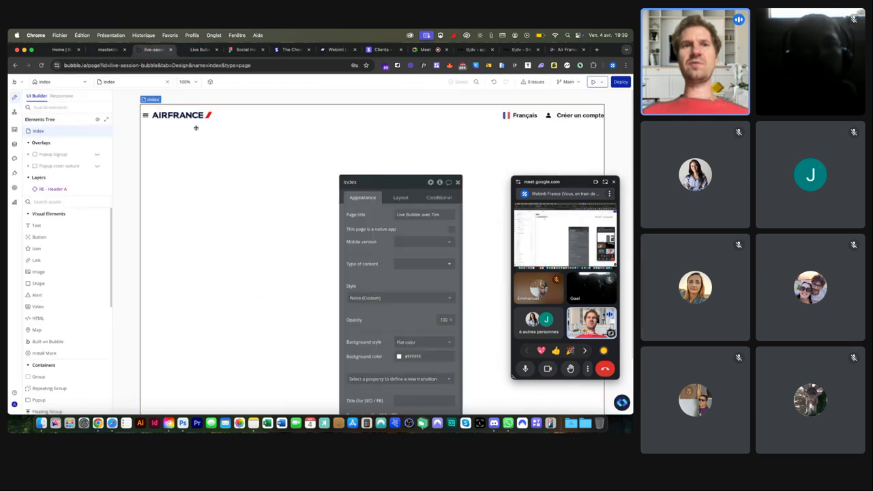
# Step: Check the live test app, then reveal Popup Signup on the canvas with its property editor moved aside
pyautogui.click(200, 49)
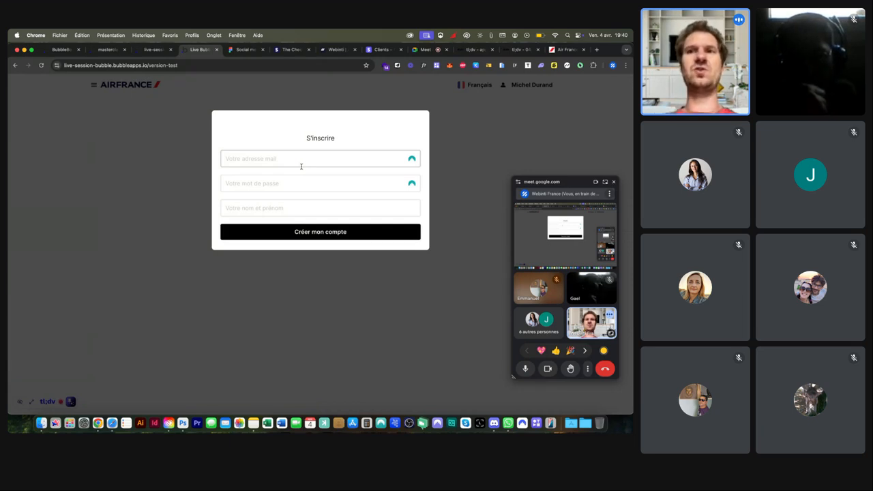
pyautogui.click(151, 49)
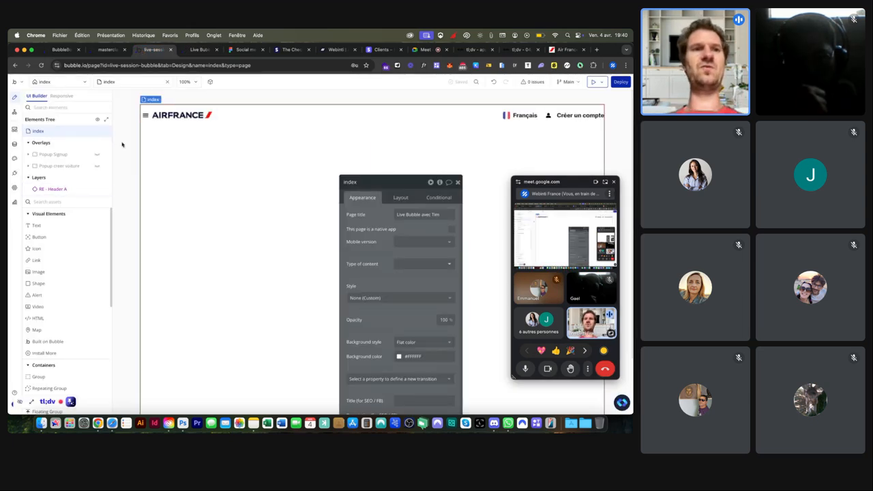
pyautogui.click(89, 158)
pyautogui.click(97, 156)
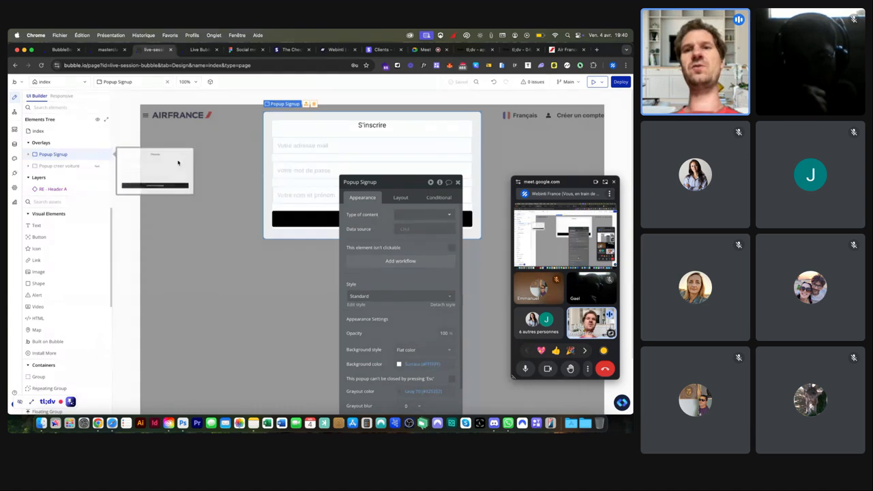
pyautogui.moveTo(403, 186); pyautogui.dragTo(205, 185)
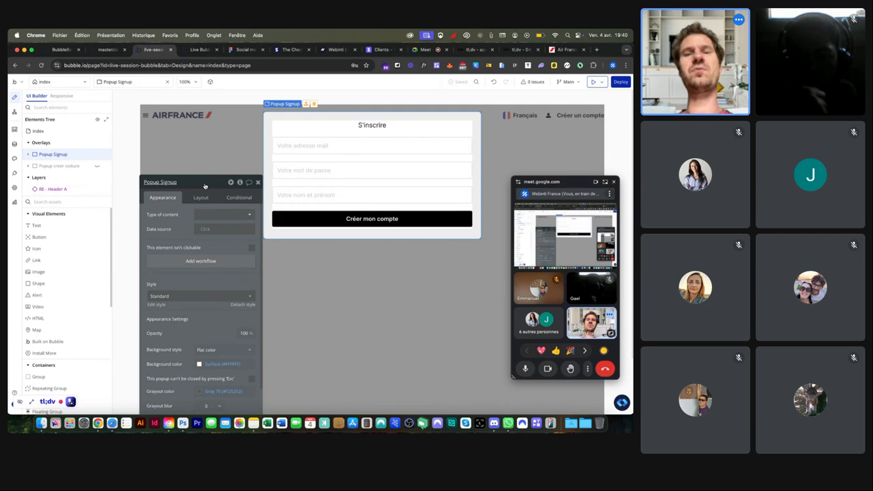
# Step: Rename the popup to Popup Inscription
pyautogui.click(168, 182)
pyautogui.doubleClick(169, 182)
pyautogui.write('Inscriptio')
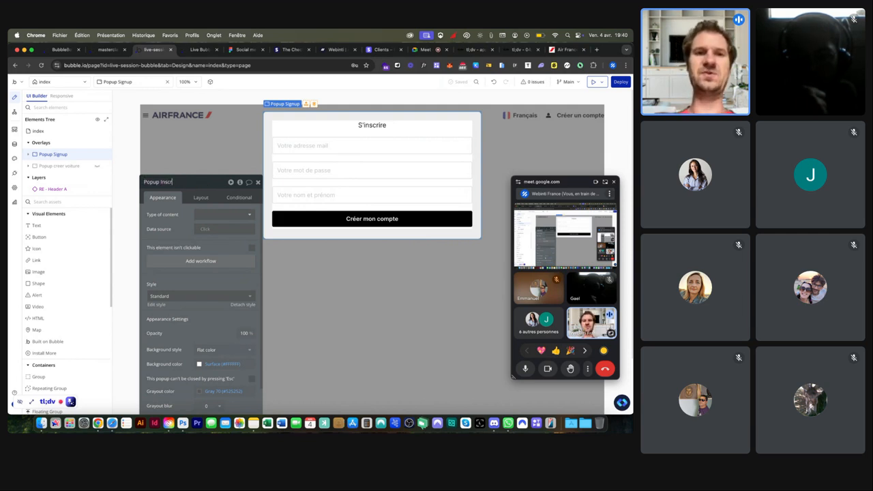
pyautogui.click(371, 126)
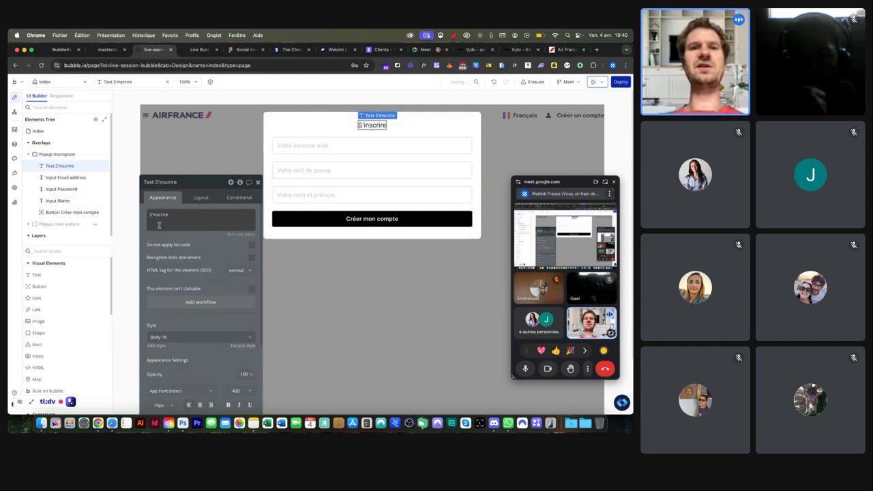
# Step: Confirm the email input uses Email format and the password input uses Password format
pyautogui.click(319, 143)
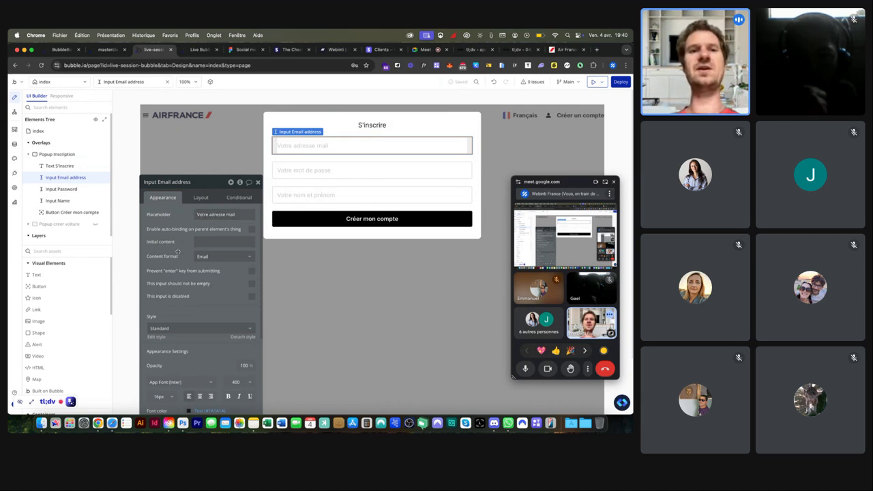
pyautogui.click(205, 257)
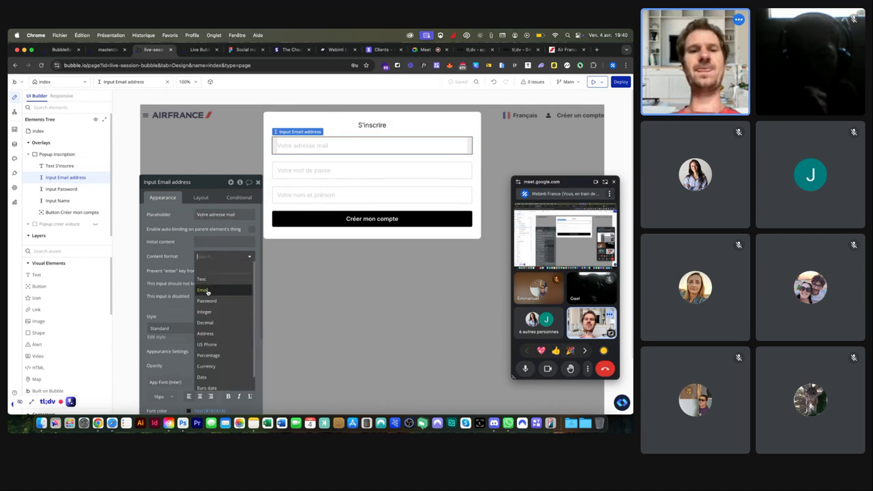
pyautogui.click(206, 291)
pyautogui.click(300, 172)
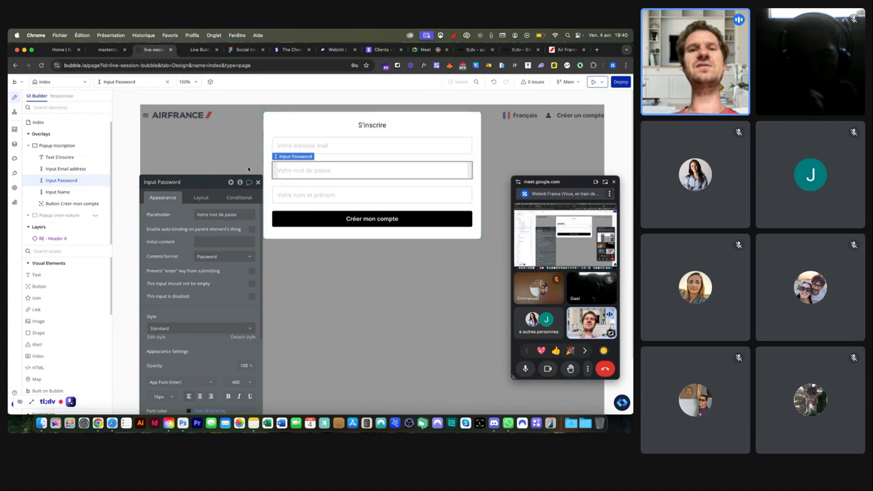
pyautogui.click(204, 256)
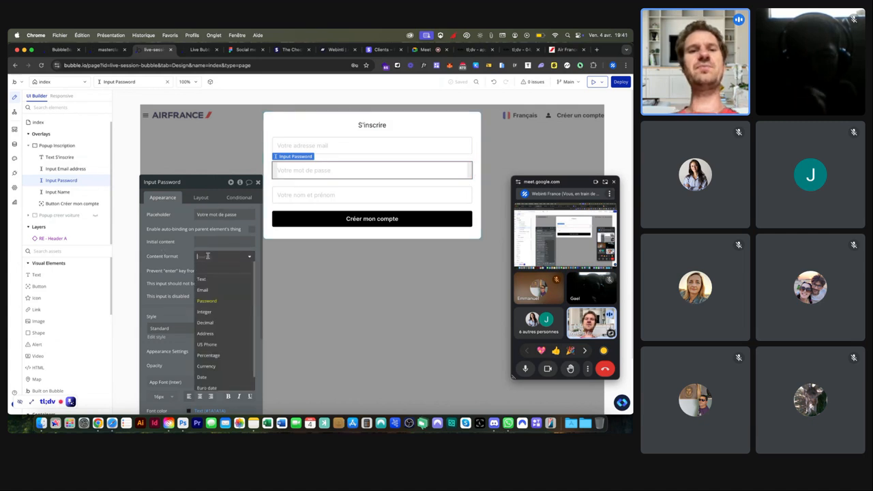
pyautogui.click(204, 302)
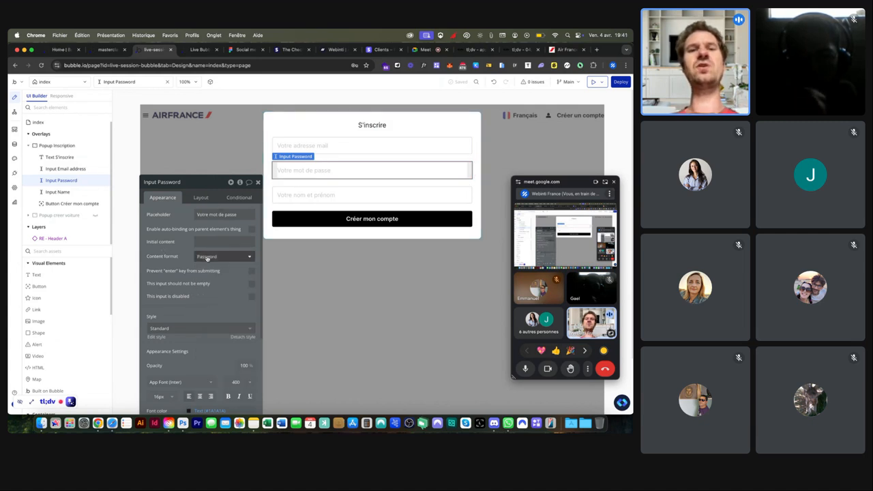
# Step: Add a click workflow to the Créer mon compte button
pyautogui.click(316, 197)
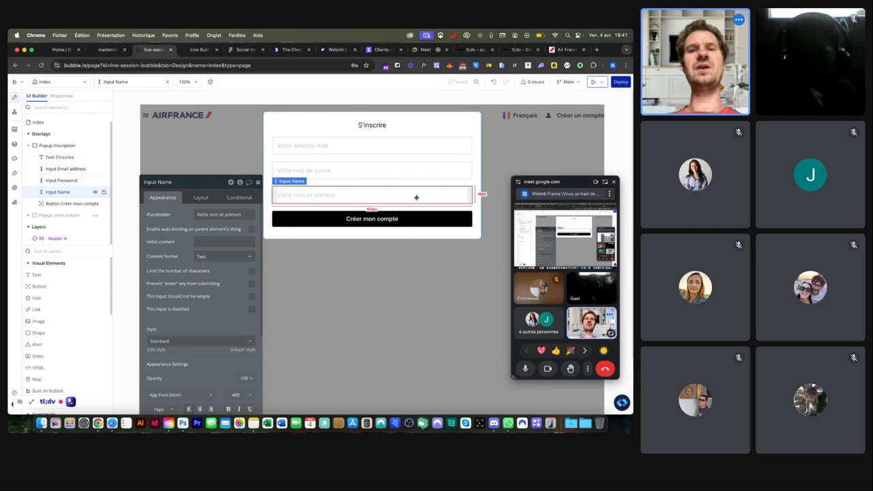
pyautogui.click(341, 216)
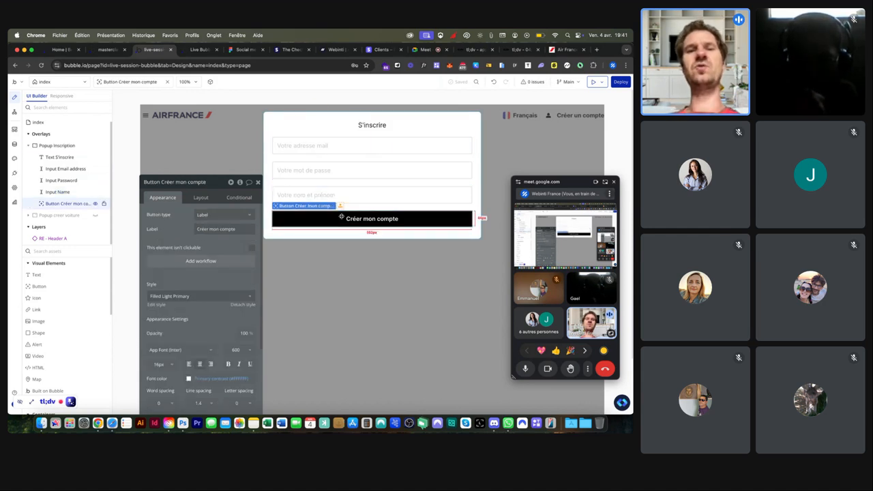
pyautogui.click(193, 262)
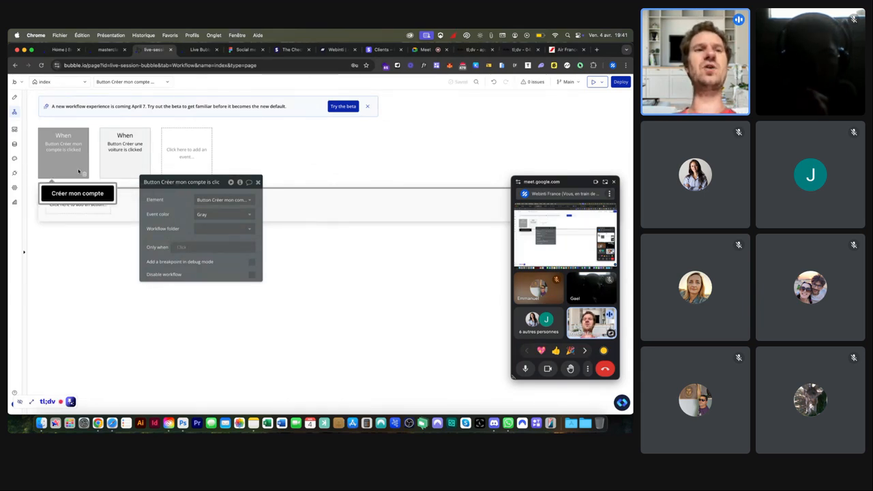
# Step: In RE - Header, open the RE - Popup Signup A popup and go to Créer mon compte's click workflow
pyautogui.click(57, 85)
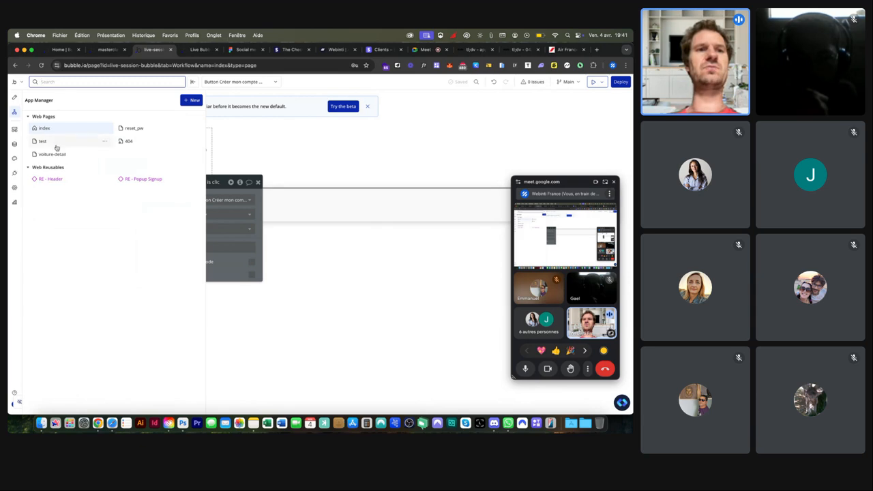
pyautogui.click(56, 178)
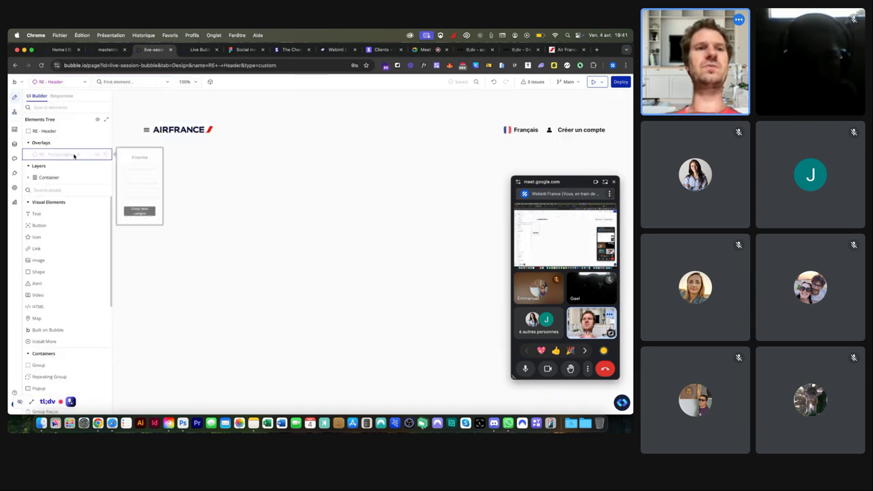
pyautogui.click(97, 154)
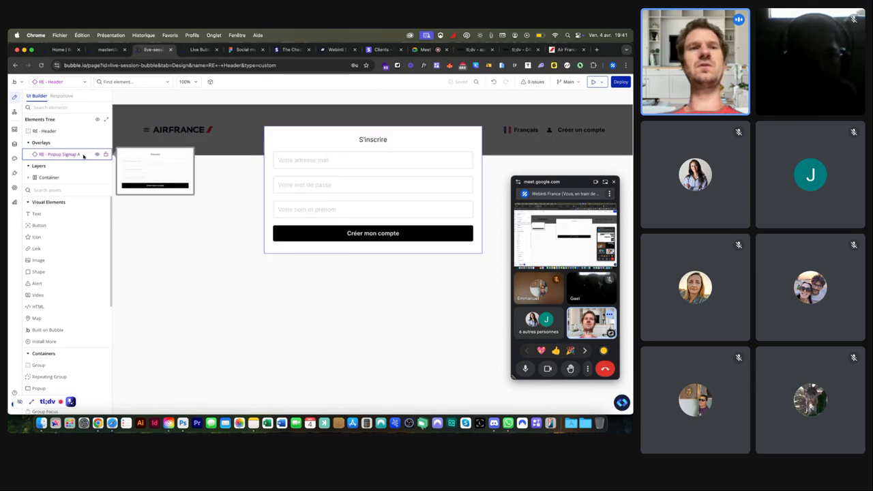
pyautogui.doubleClick(69, 154)
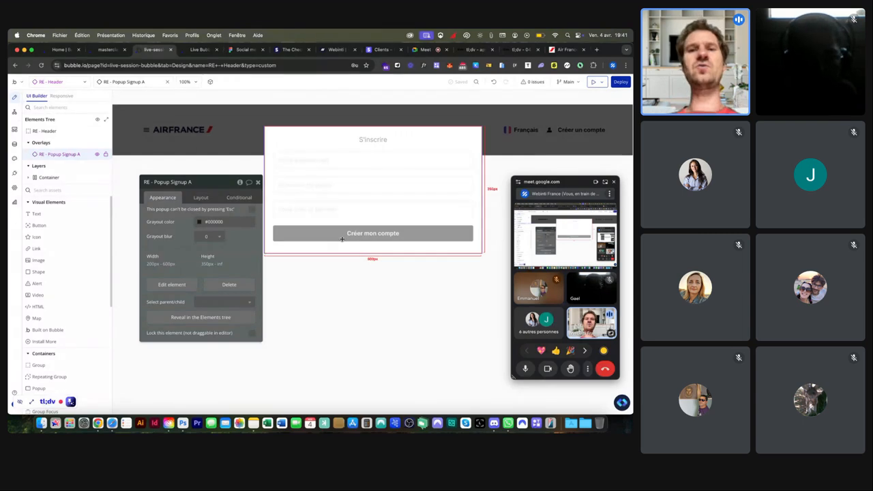
pyautogui.click(184, 284)
pyautogui.click(341, 225)
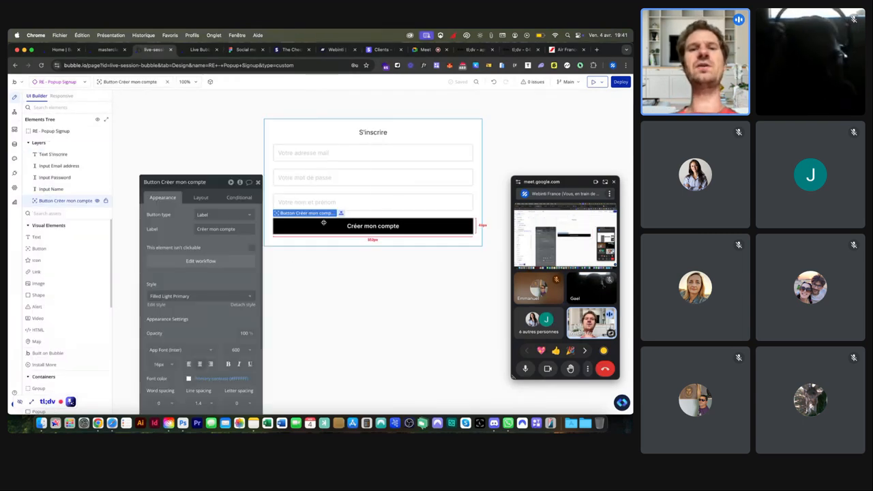
pyautogui.click(183, 261)
# Step: Review the Sign the user up step, then browse Account actions to add after hiding the popup
pyautogui.click(65, 205)
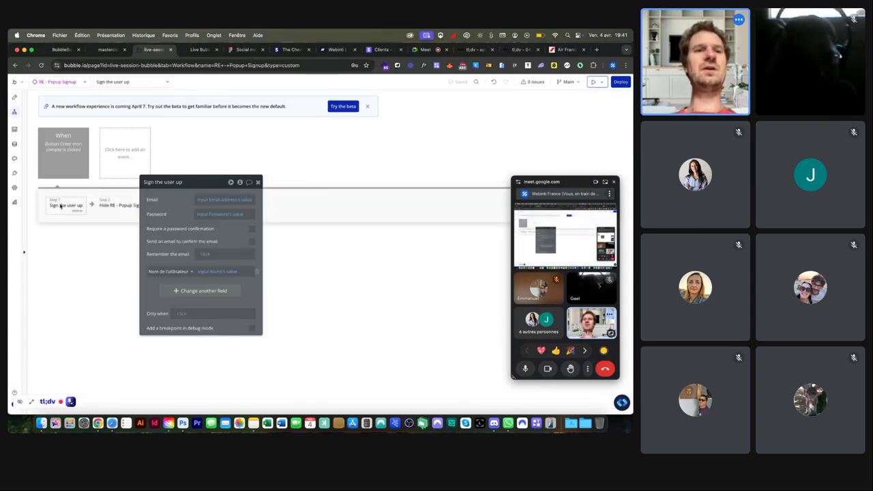
pyautogui.moveTo(185, 188); pyautogui.dragTo(286, 188)
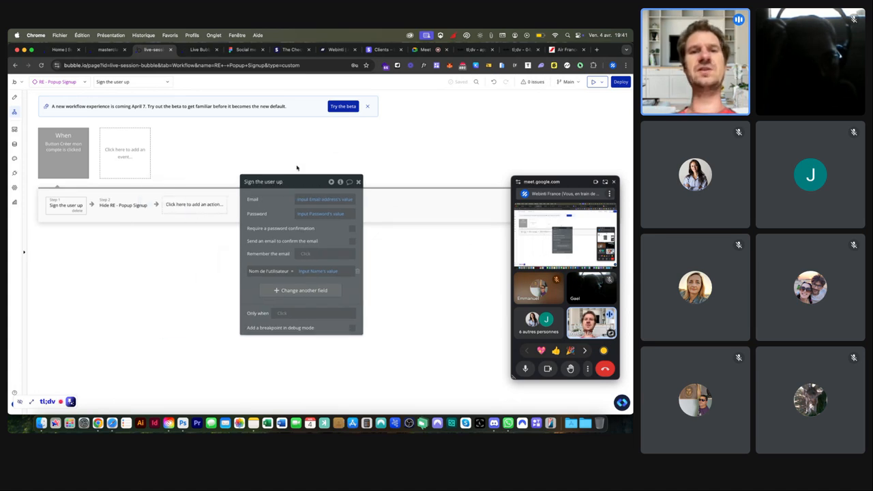
pyautogui.click(201, 205)
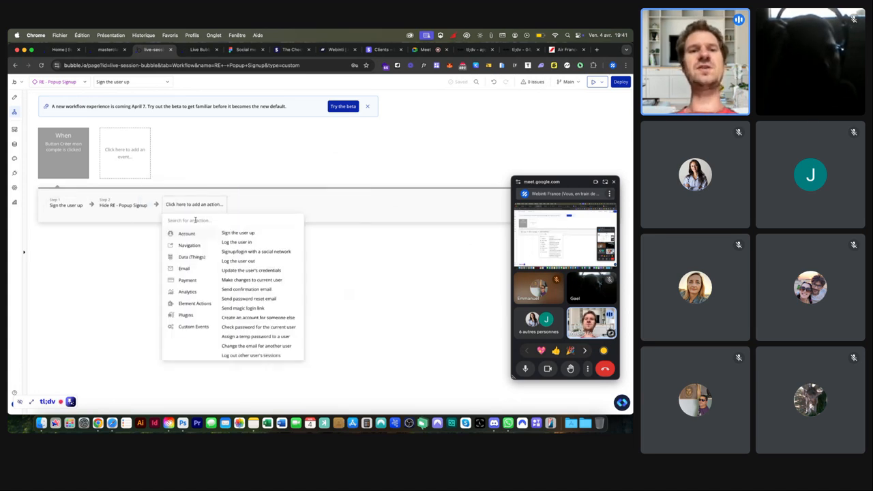
pyautogui.scroll(5, 186, 233)
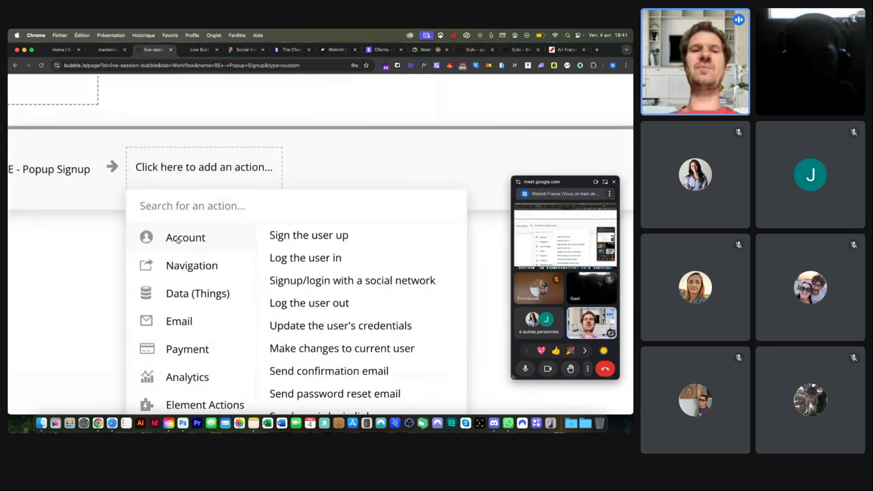
pyautogui.scroll(3, 311, 236)
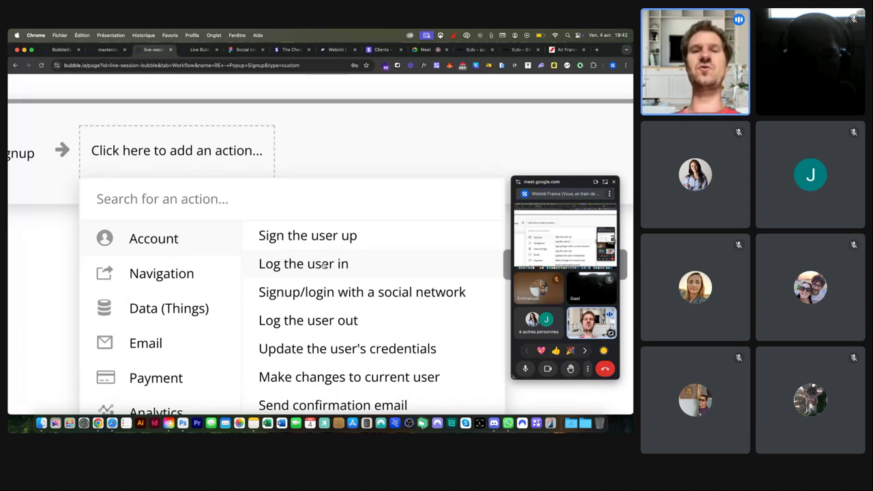
pyautogui.scroll(-3, 302, 259)
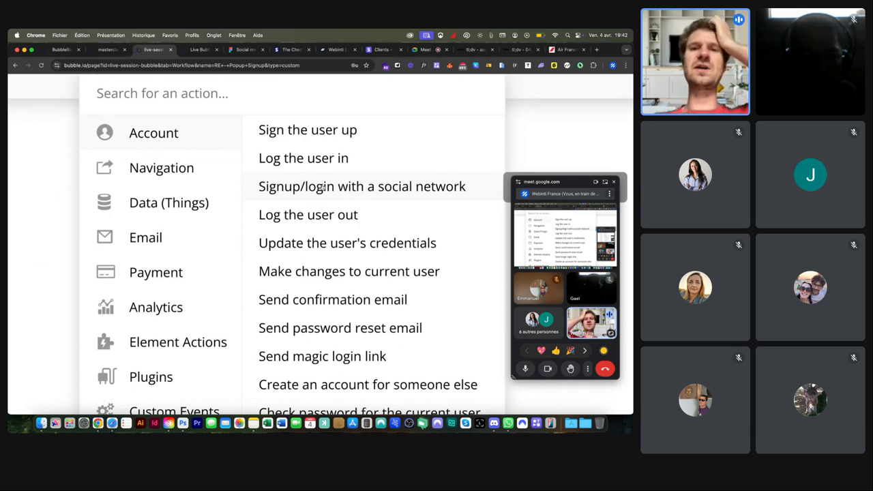
pyautogui.scroll(-1, 321, 189)
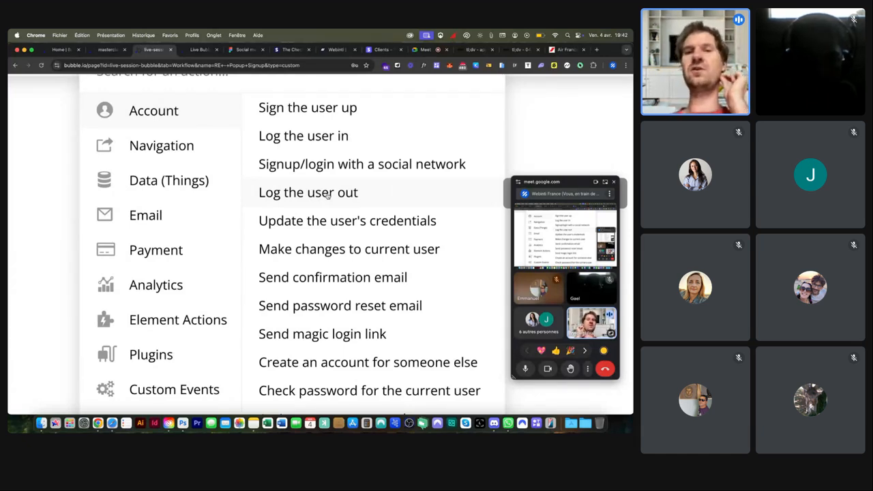
# Step: Review Sign the user up's Email, Password and Nom de l'utilisateur mappings, then return to Design
pyautogui.scroll(-2, 327, 195)
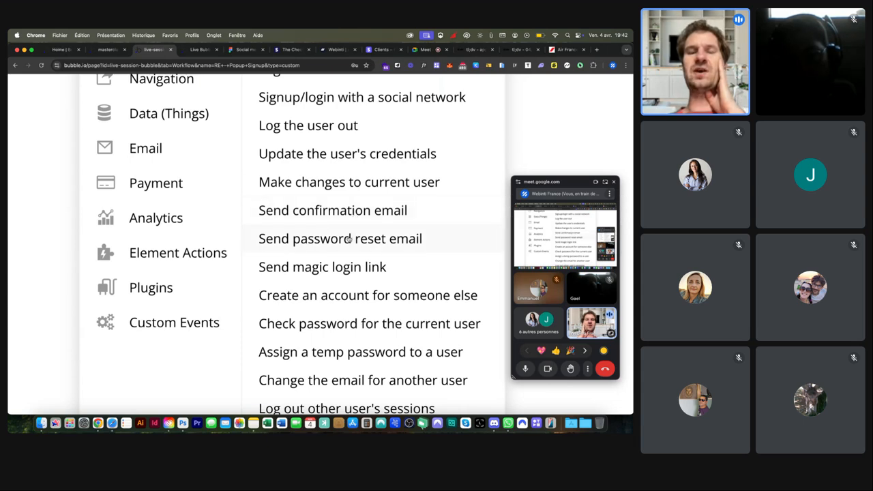
pyautogui.scroll(-1, 348, 237)
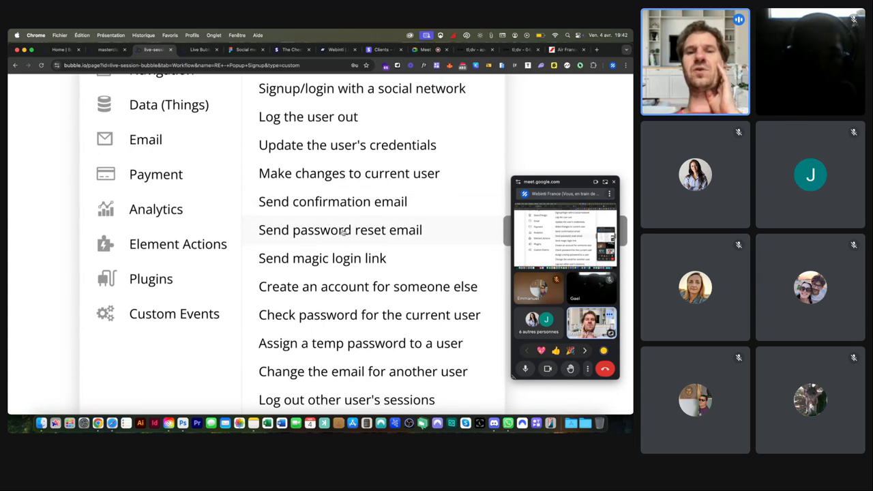
pyautogui.scroll(-1, 343, 233)
pyautogui.scroll(-5, 343, 233)
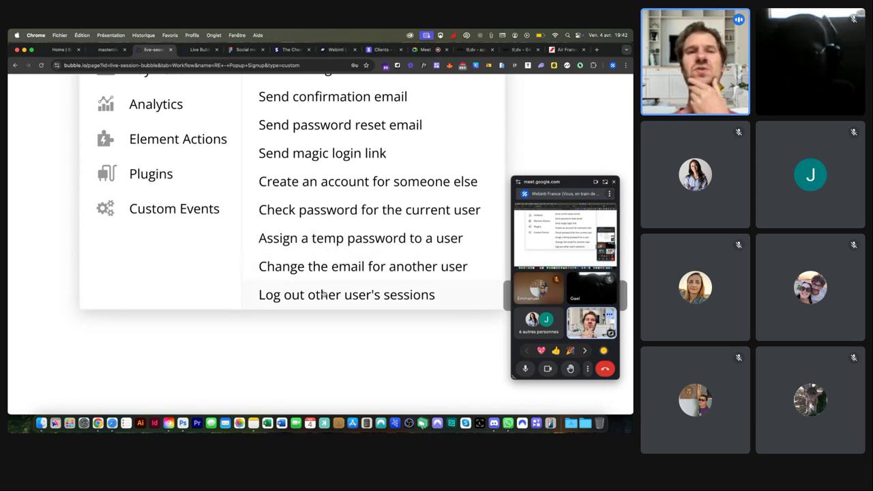
pyautogui.scroll(10, 317, 295)
pyautogui.scroll(7, 322, 295)
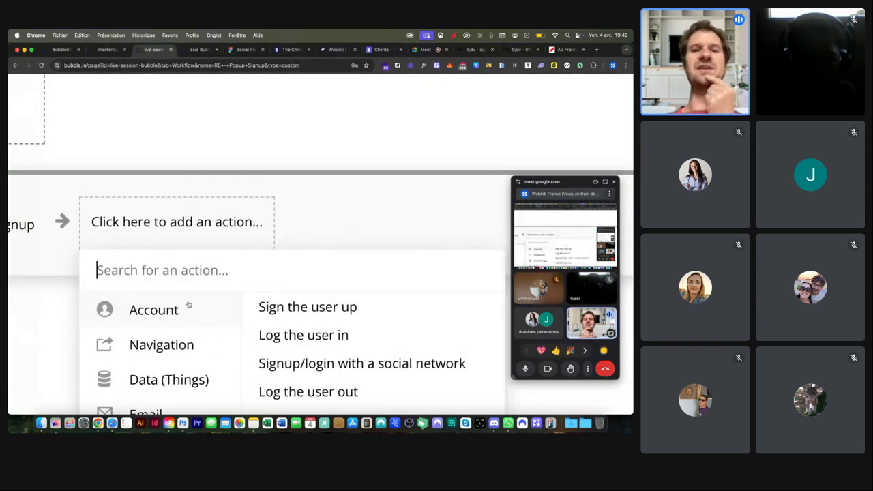
pyautogui.hscroll(-13, 216, 214)
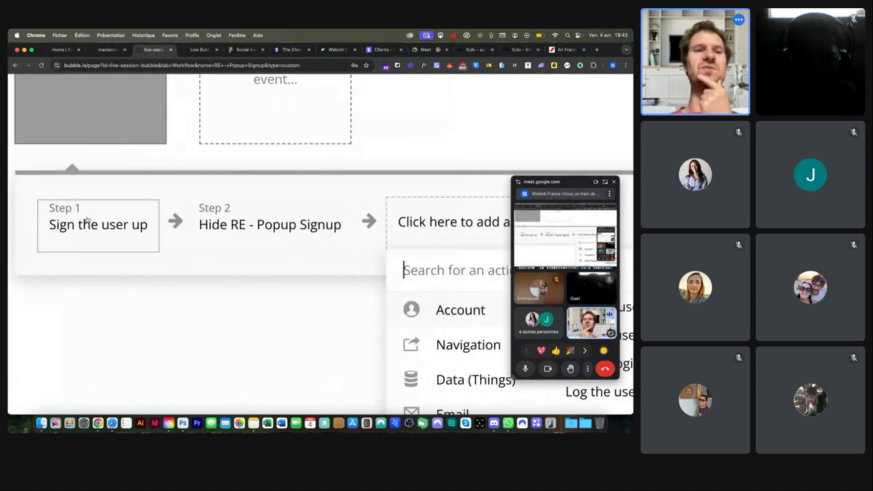
pyautogui.click(88, 220)
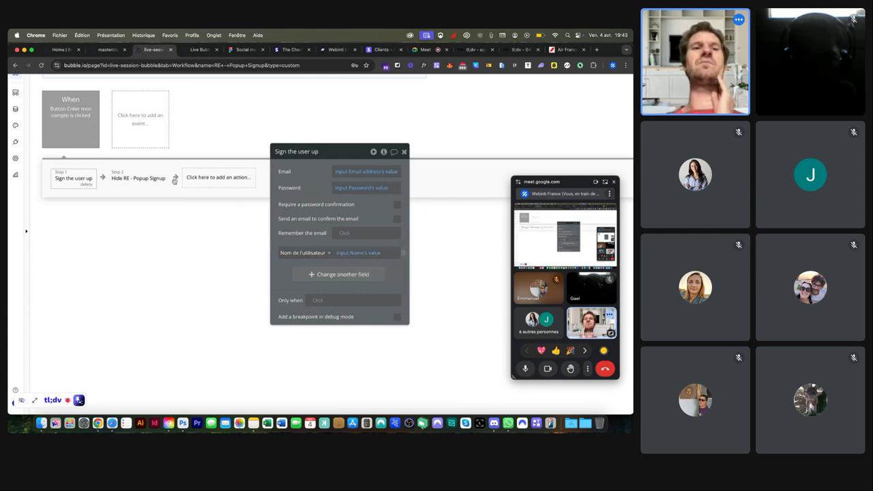
pyautogui.scroll(-3, 171, 180)
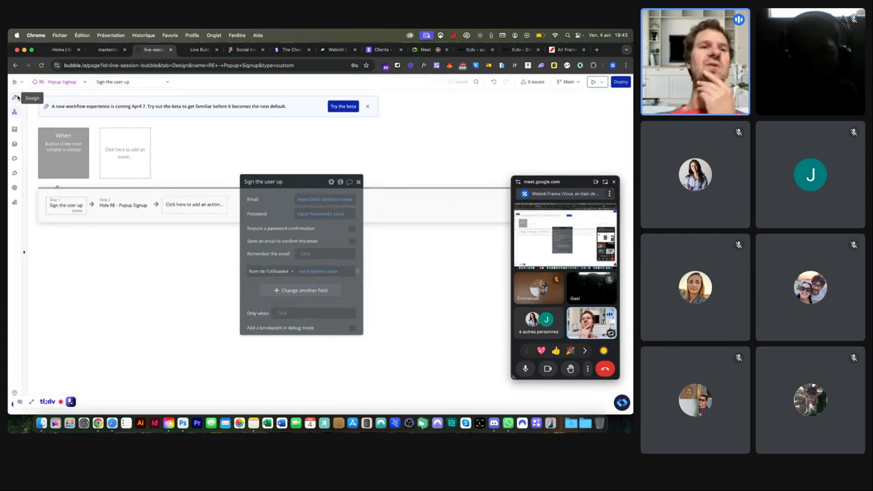
pyautogui.click(14, 97)
# Step: Place a new Body 12 text element below the Créer mon compte button
pyautogui.click(279, 126)
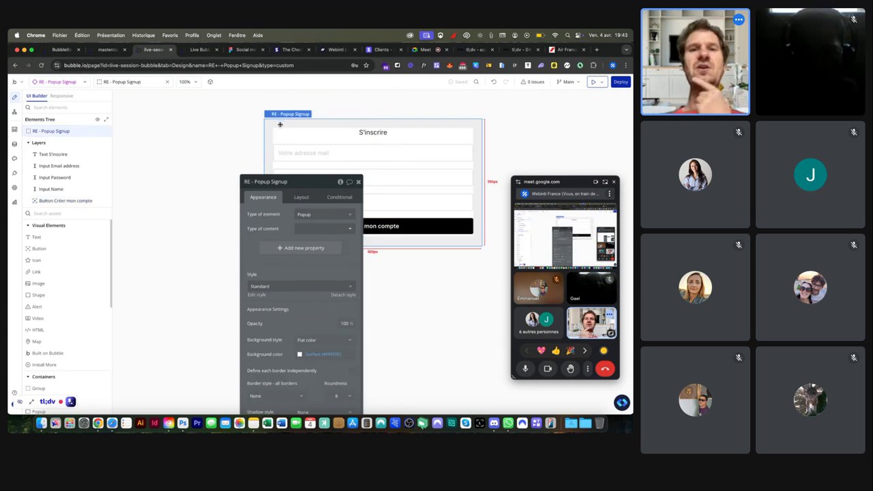
pyautogui.moveTo(304, 182); pyautogui.dragTo(196, 133)
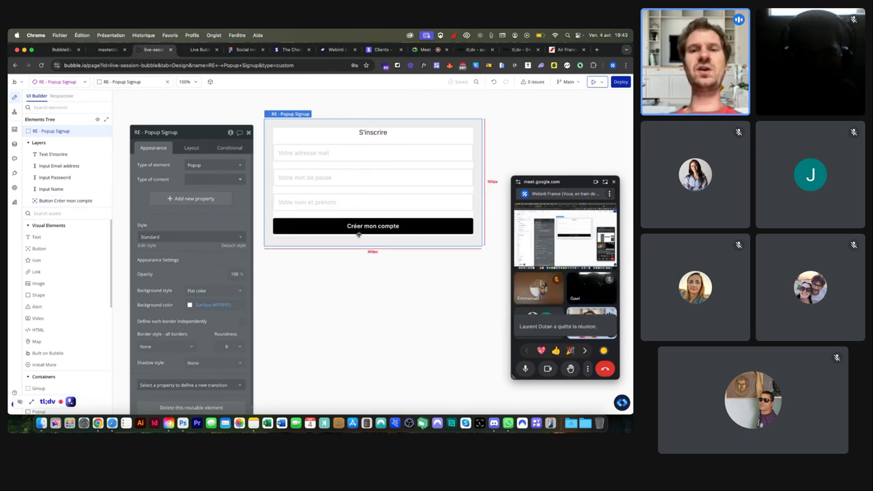
pyautogui.click(47, 239)
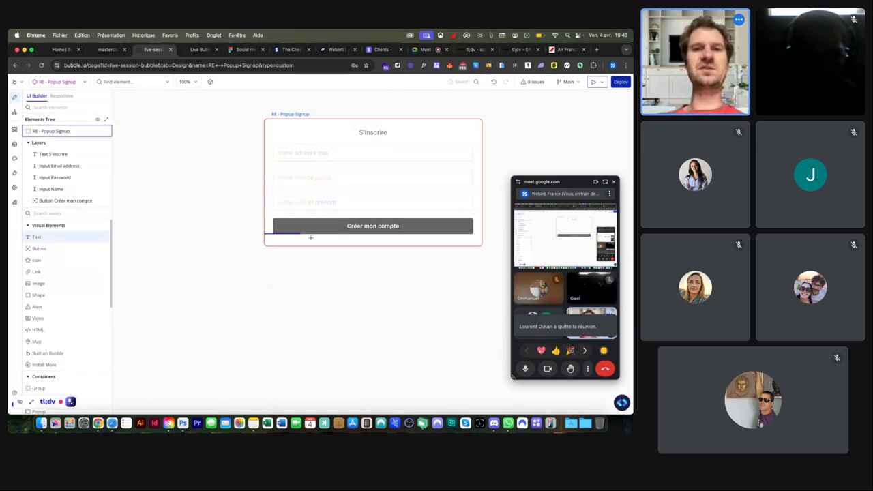
pyautogui.click(311, 240)
pyautogui.click(168, 289)
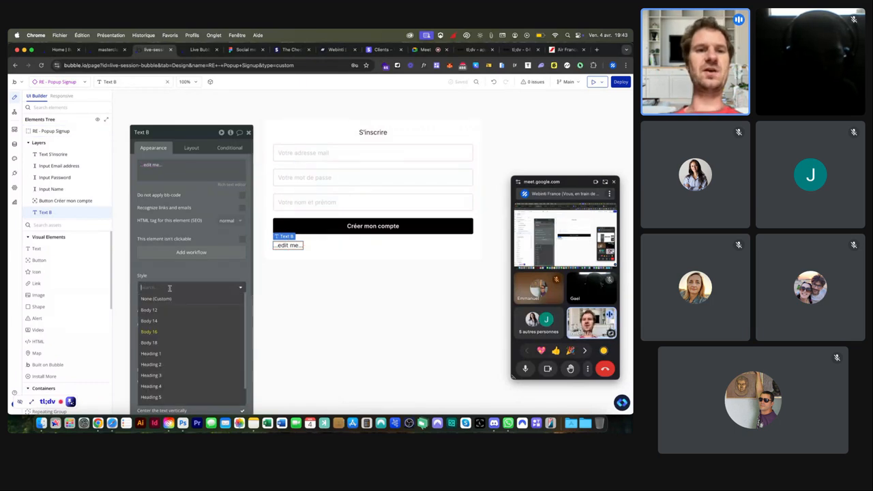
pyautogui.click(163, 309)
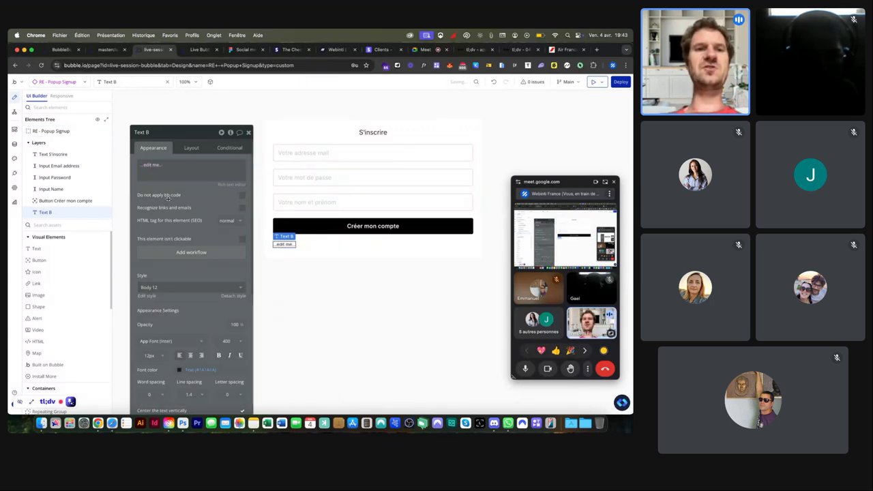
# Step: Enter 'Vous avez déjà un compte ? Connectez-vous' as the text, leaving it un-underlined
pyautogui.click(169, 173)
pyautogui.write('Vous va')
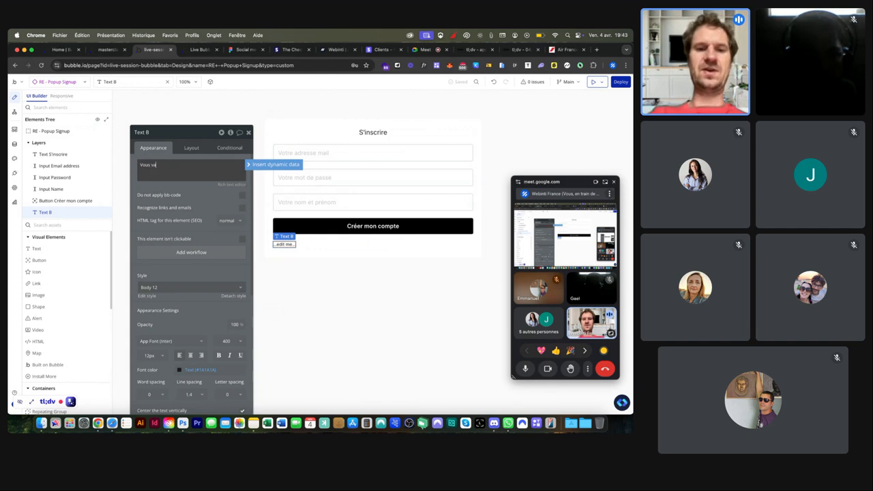
pyautogui.write('s')
pyautogui.press('BackSpace')
pyautogui.press('BackSpace')
pyautogui.press('BackSpace')
pyautogui.write('avez déjà un compte ?')
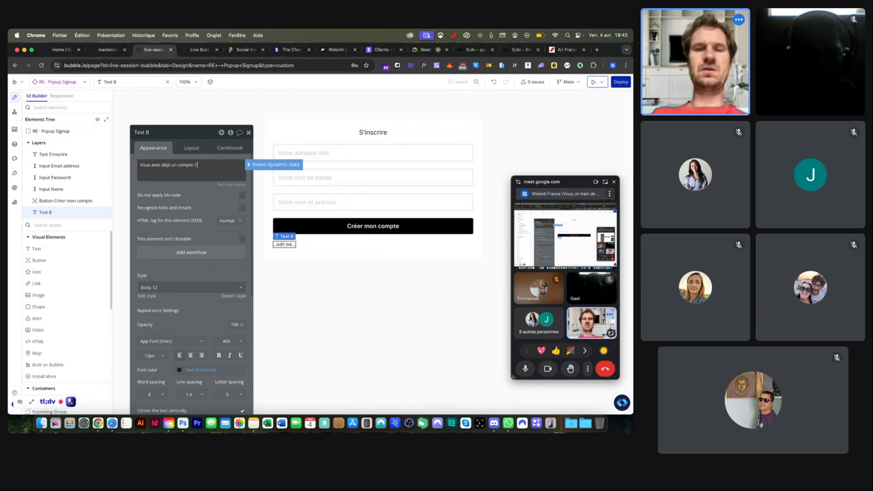
pyautogui.write(' Connecte')
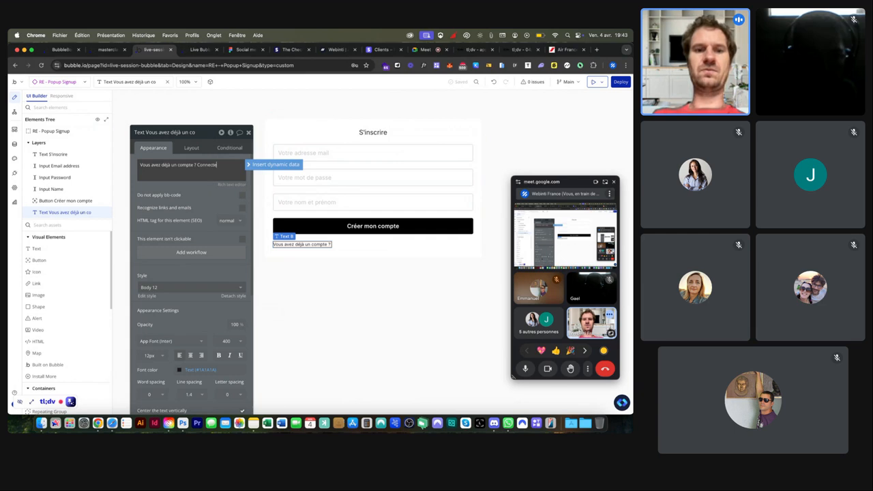
pyautogui.write('e')
pyautogui.press('BackSpace')
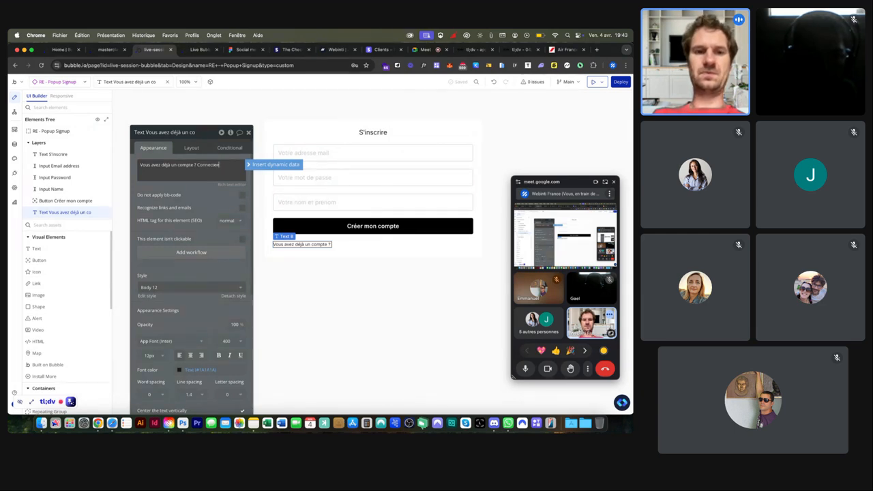
pyautogui.write('z-vous')
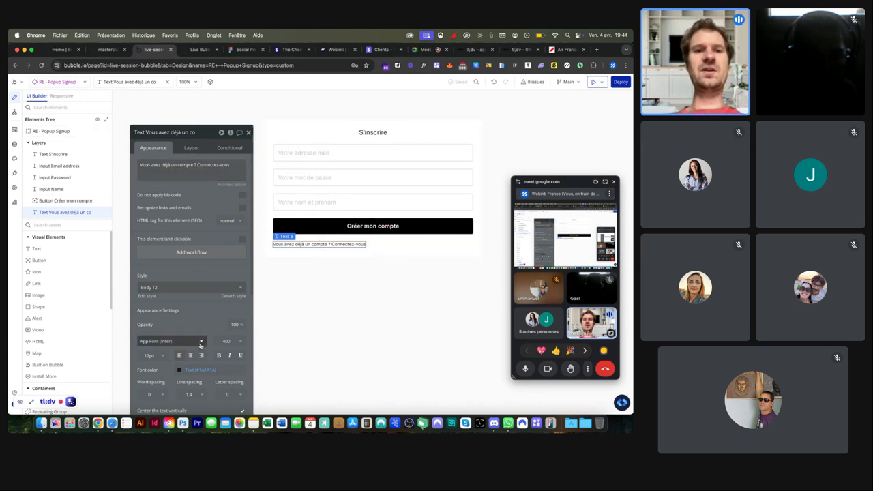
pyautogui.click(241, 355)
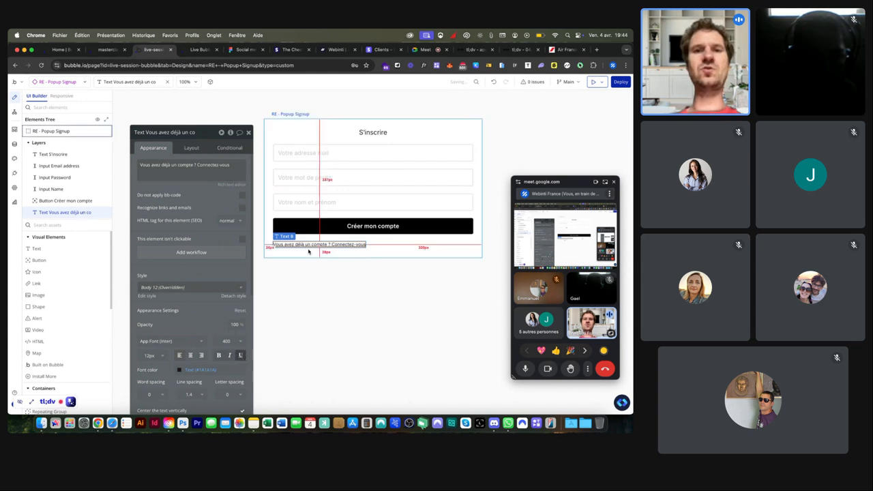
pyautogui.click(241, 355)
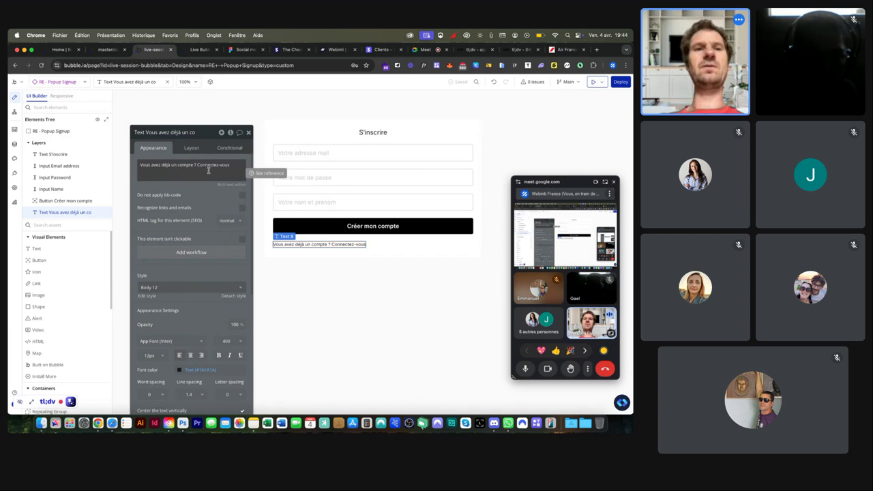
pyautogui.scroll(5, 202, 164)
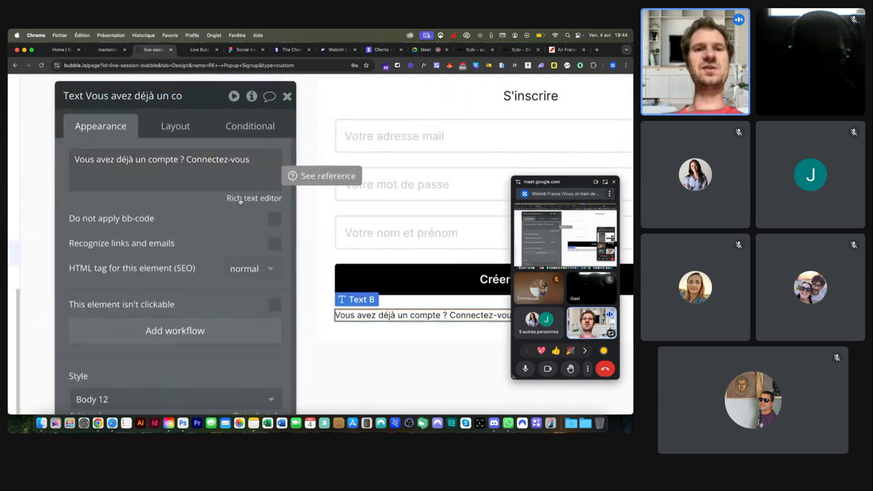
# Step: Underline and bold 'Connectez-vous' in the sign-in text, then save it
pyautogui.click(244, 198)
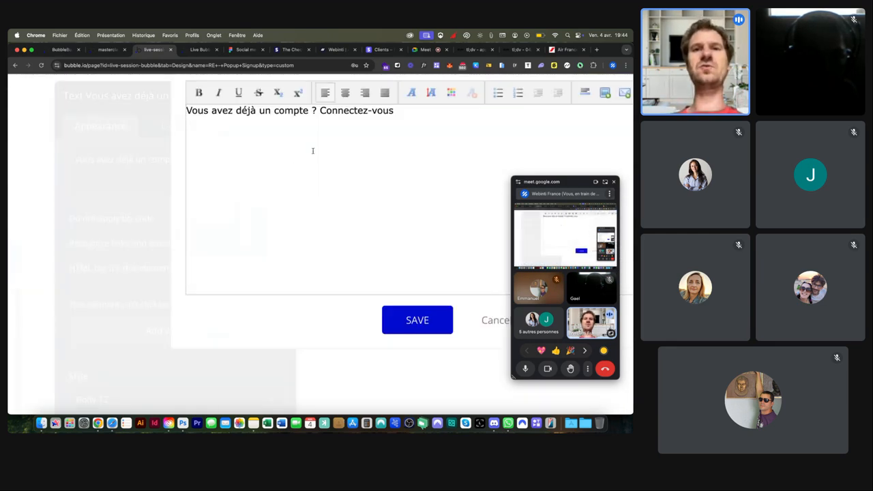
pyautogui.moveTo(320, 112); pyautogui.dragTo(394, 112)
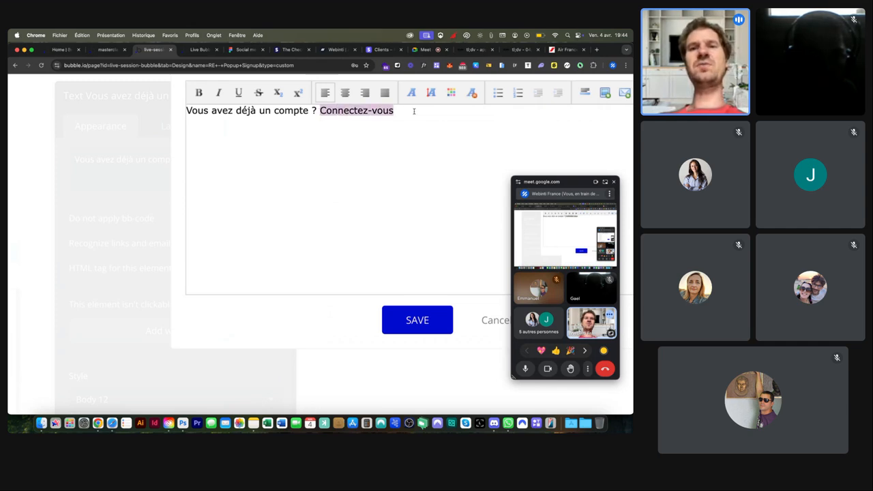
pyautogui.click(238, 93)
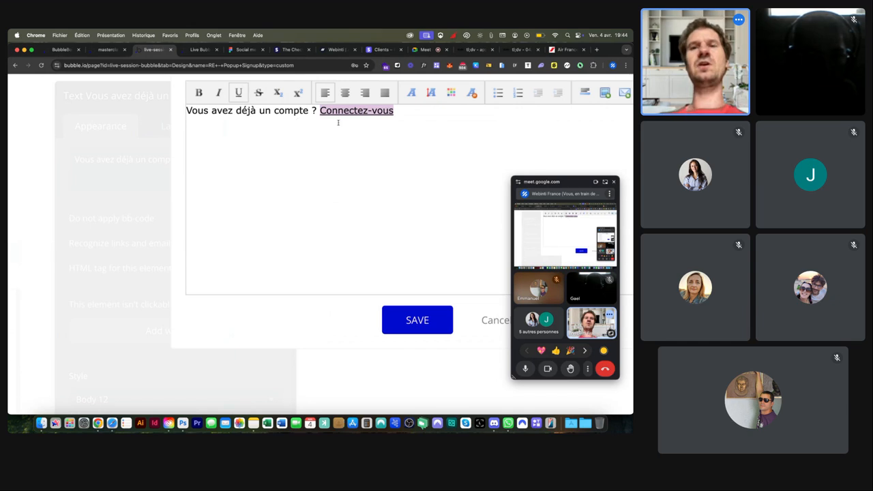
pyautogui.click(199, 96)
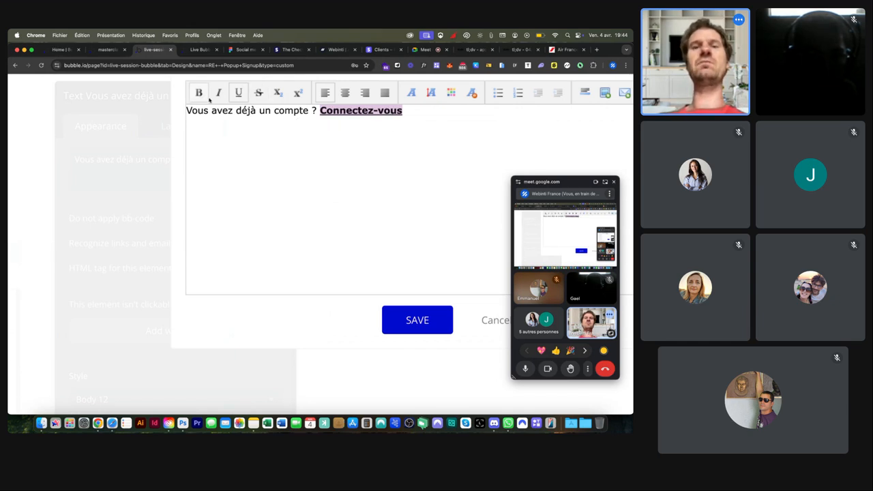
pyautogui.scroll(-5, 393, 155)
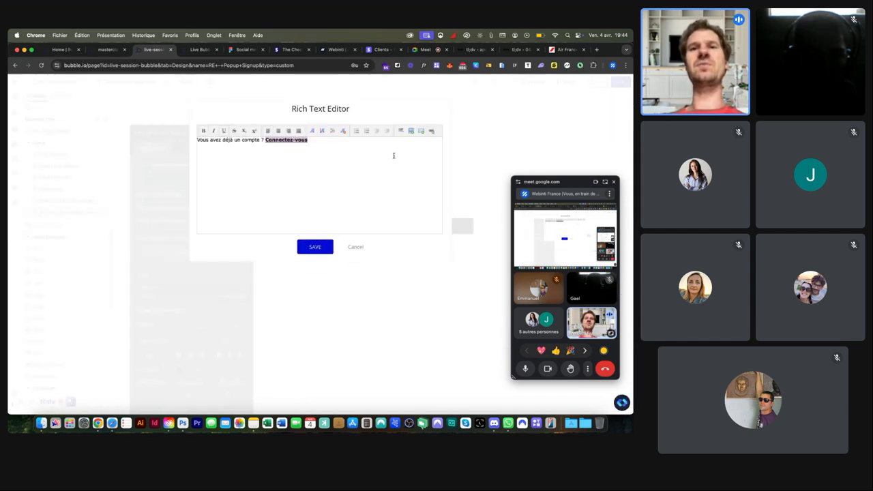
pyautogui.click(318, 246)
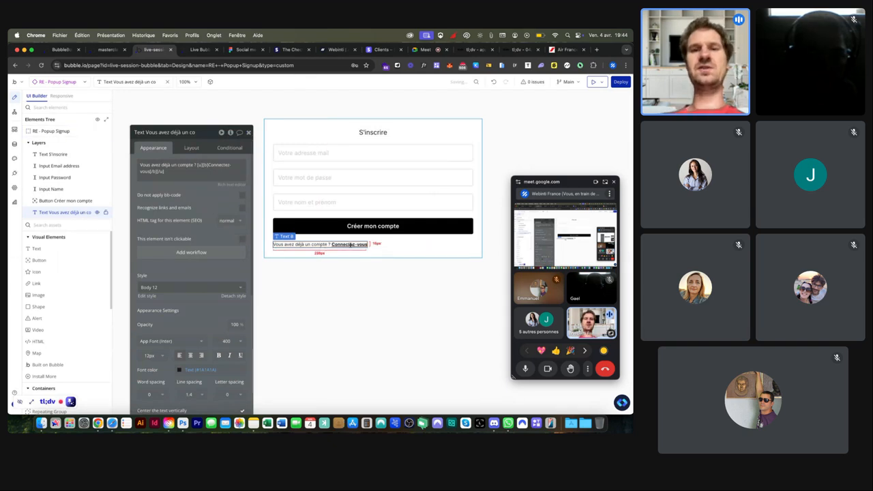
# Step: Center-align the 'Vous avez déjà un compte ? Connectez-vous' text horizontally in the popup
pyautogui.scroll(5, 319, 243)
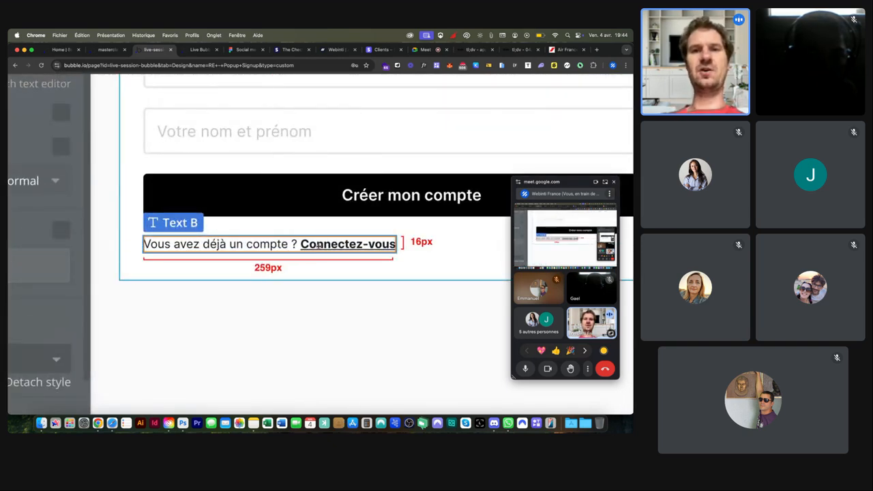
pyautogui.scroll(-5, 320, 246)
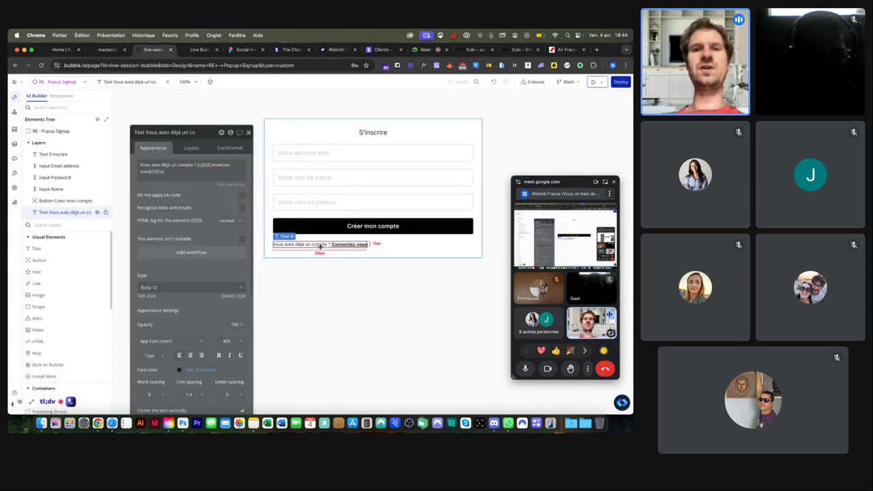
pyautogui.click(190, 150)
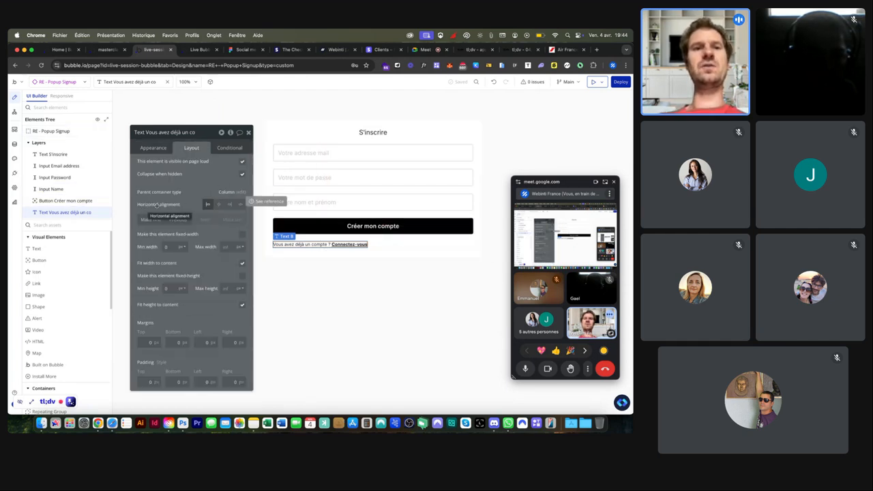
pyautogui.click(219, 204)
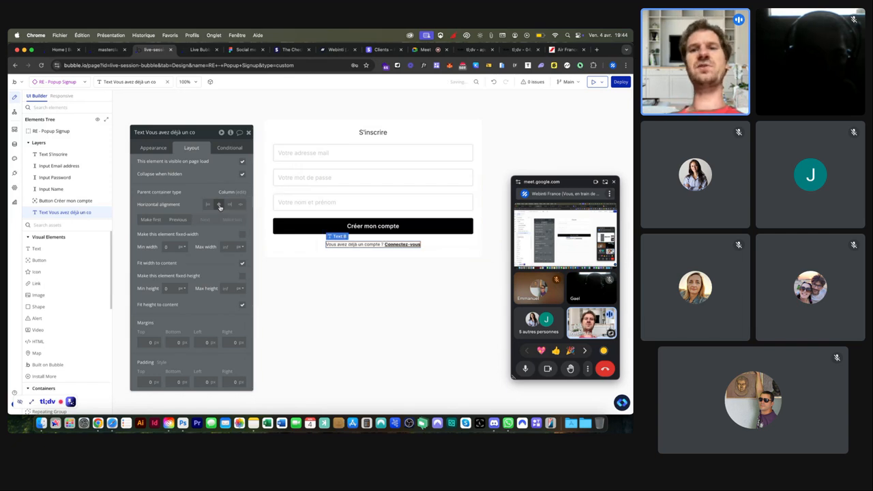
pyautogui.click(154, 148)
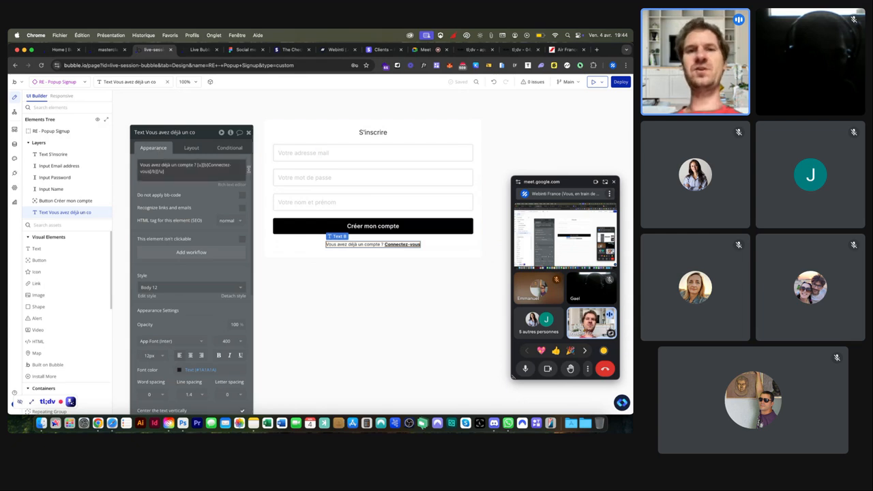
pyautogui.click(294, 133)
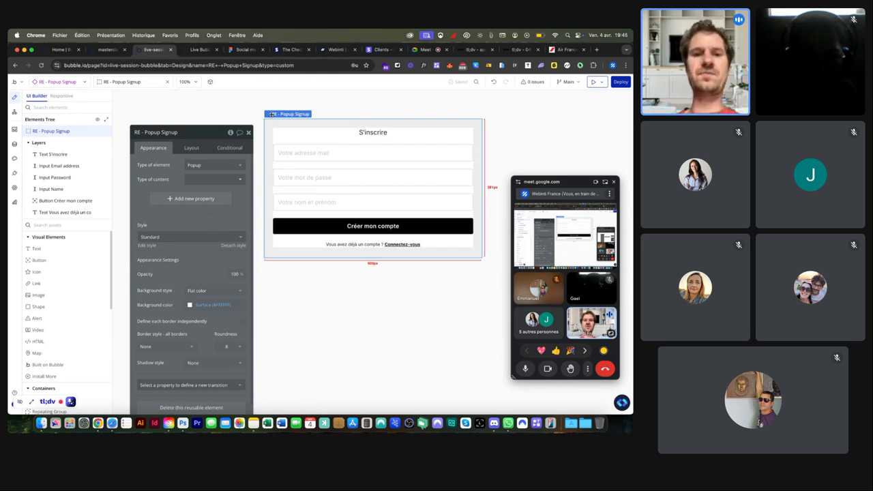
# Step: Jot 'ETAT TEMPORAIRE = VIDE = VALEUR' in a new tab, clear it, and return to the editor
pyautogui.press('super+t')
pyautogui.write('ET')
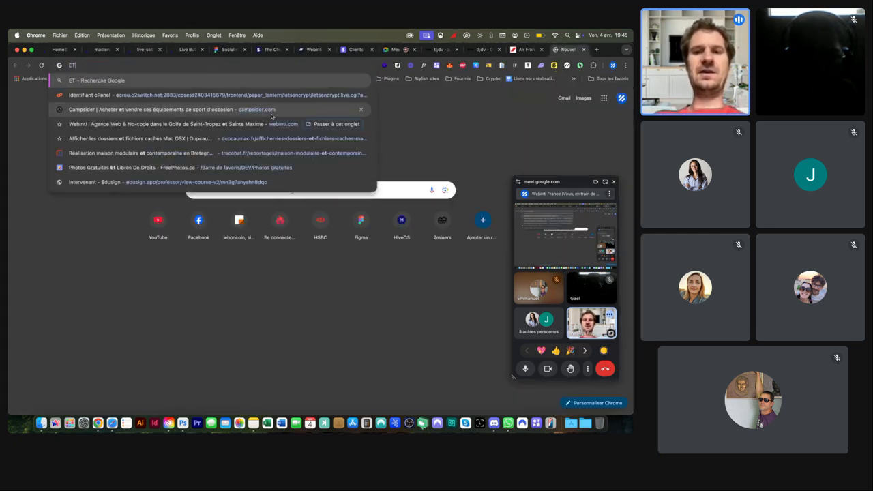
pyautogui.write('AT TEMPORAIRE')
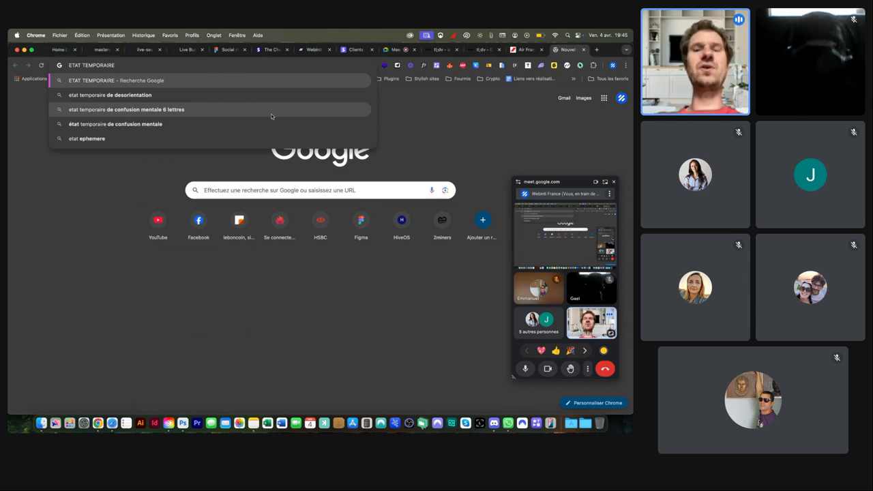
pyautogui.write('= VIDE')
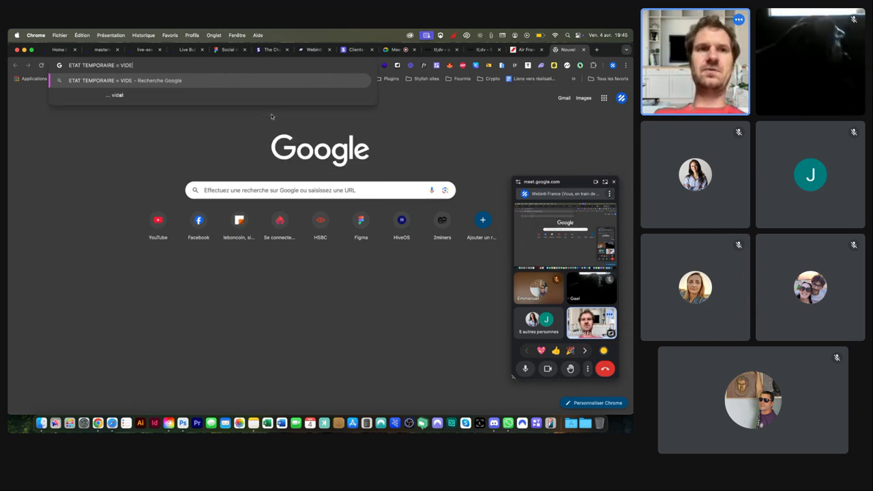
pyautogui.write(' = VALEUR')
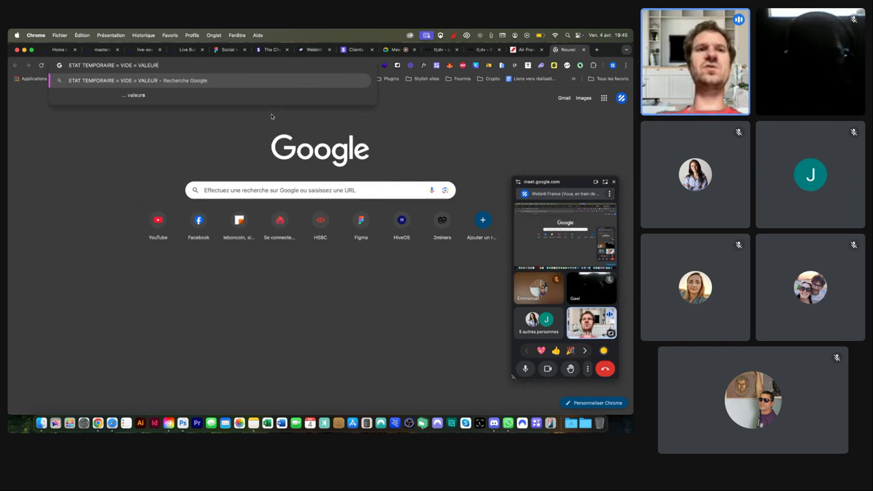
pyautogui.press('Escape')
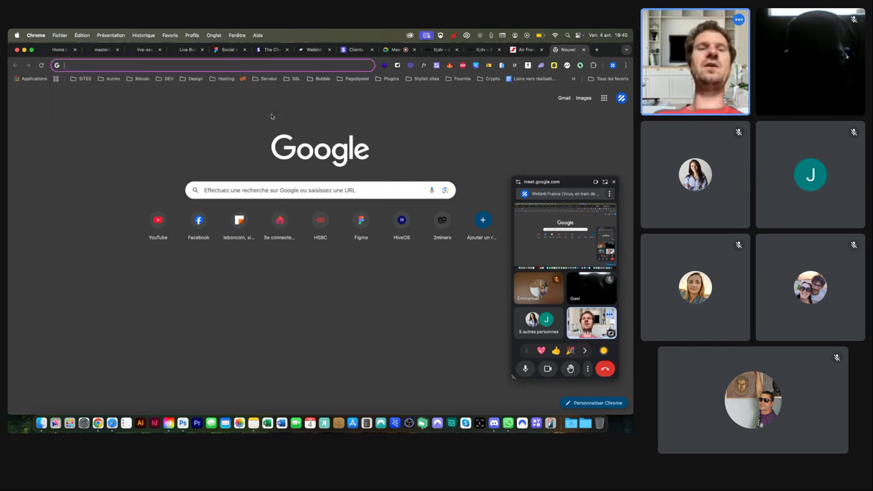
pyautogui.click(141, 49)
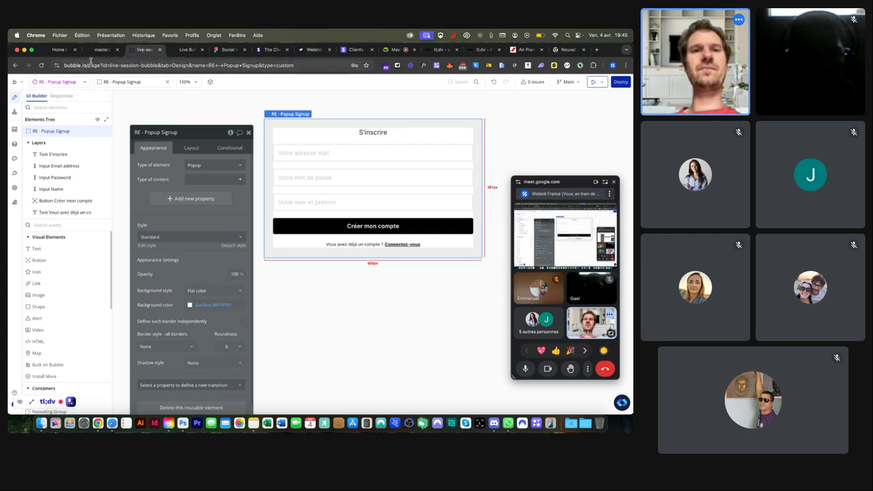
# Step: Add a text-type custom state named 'mode' to RE - Popup Signup
pyautogui.scroll(3, 231, 132)
pyautogui.scroll(3, 223, 136)
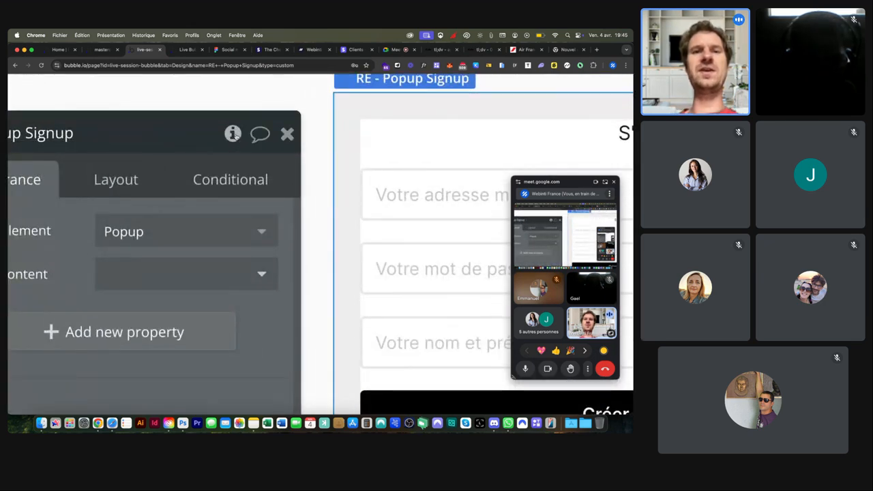
pyautogui.scroll(-5, 235, 135)
pyautogui.click(230, 132)
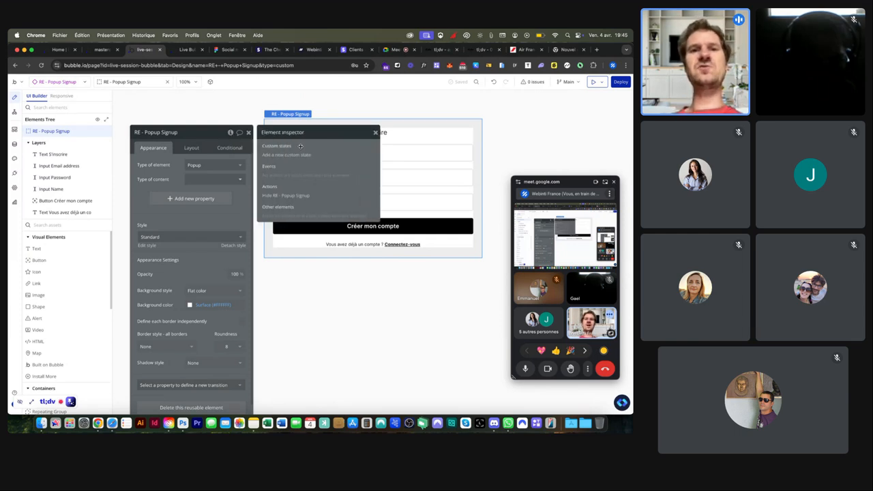
pyautogui.scroll(5, 290, 156)
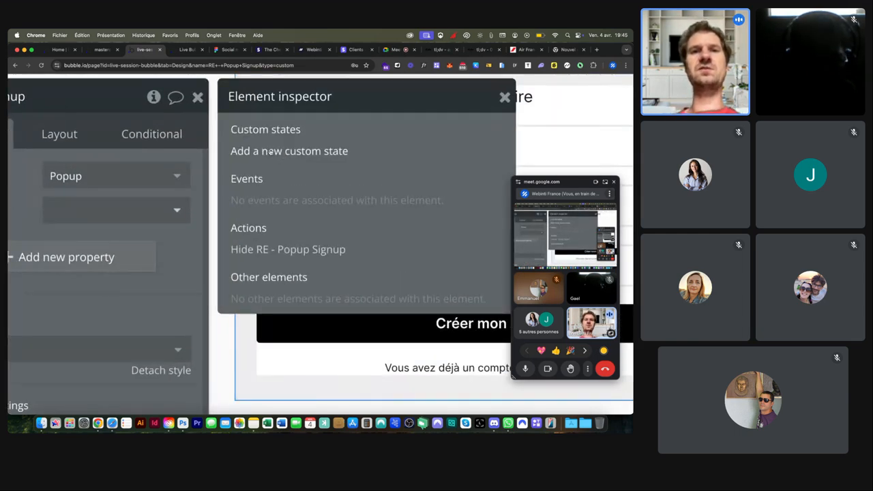
pyautogui.scroll(-5, 271, 152)
pyautogui.click(283, 156)
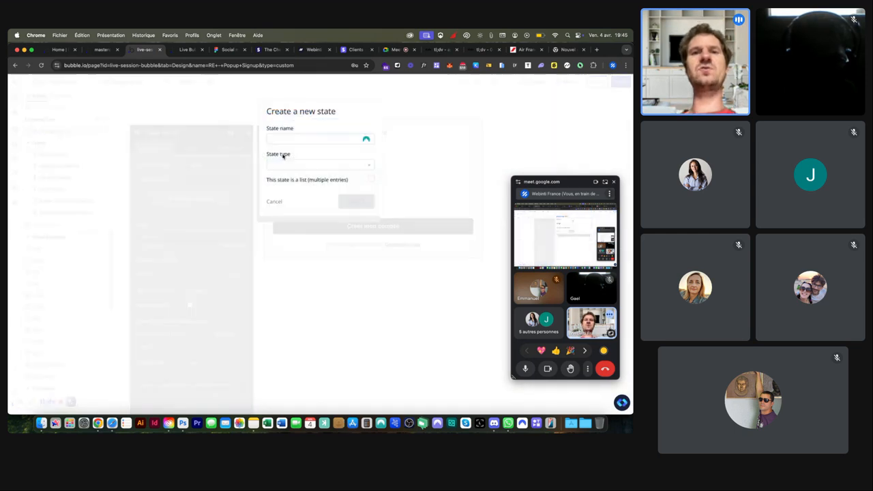
pyautogui.click(285, 139)
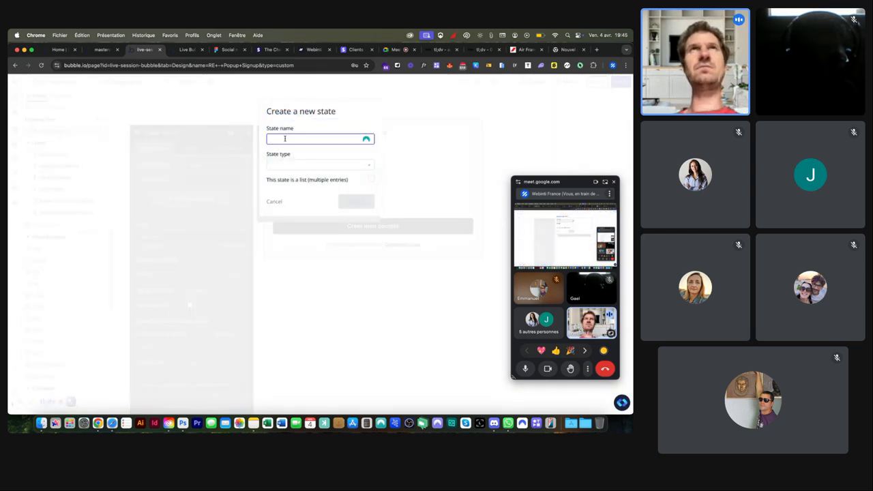
pyautogui.click(284, 138)
pyautogui.write('mode')
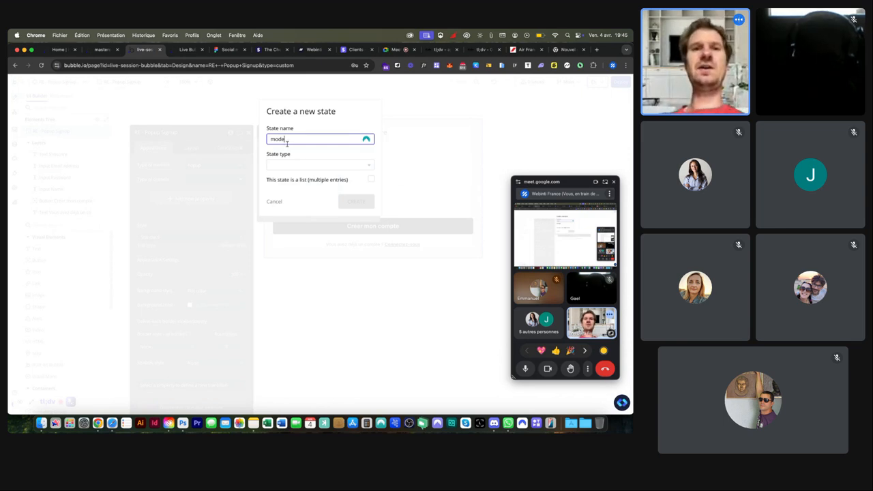
pyautogui.click(280, 164)
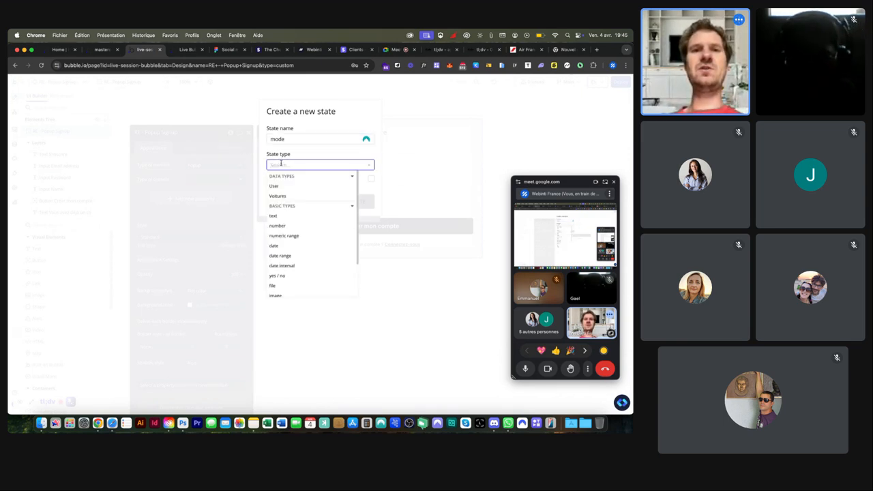
pyautogui.click(277, 216)
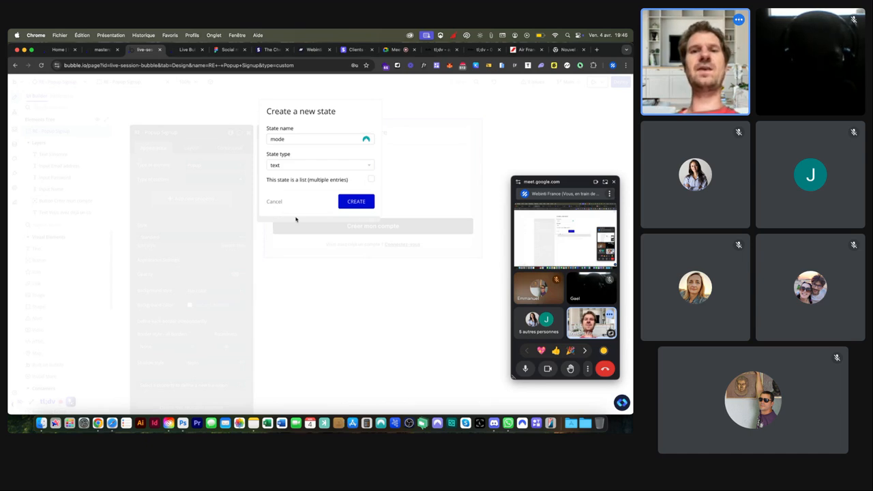
pyautogui.click(356, 201)
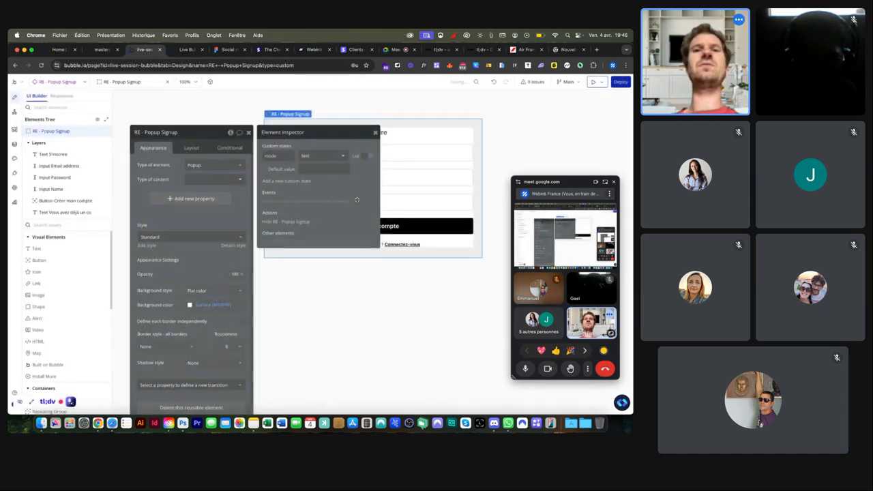
# Step: Set the mode state's default value to 'signup' and close the inspector
pyautogui.click(316, 169)
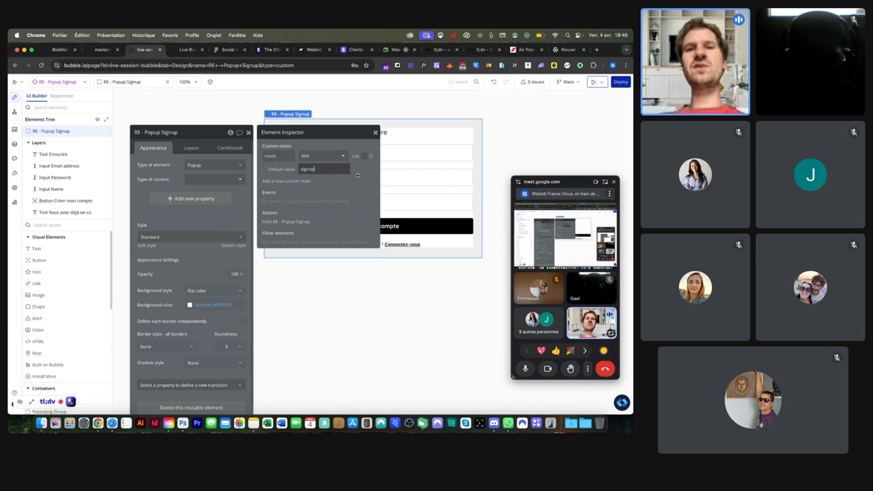
pyautogui.click(363, 175)
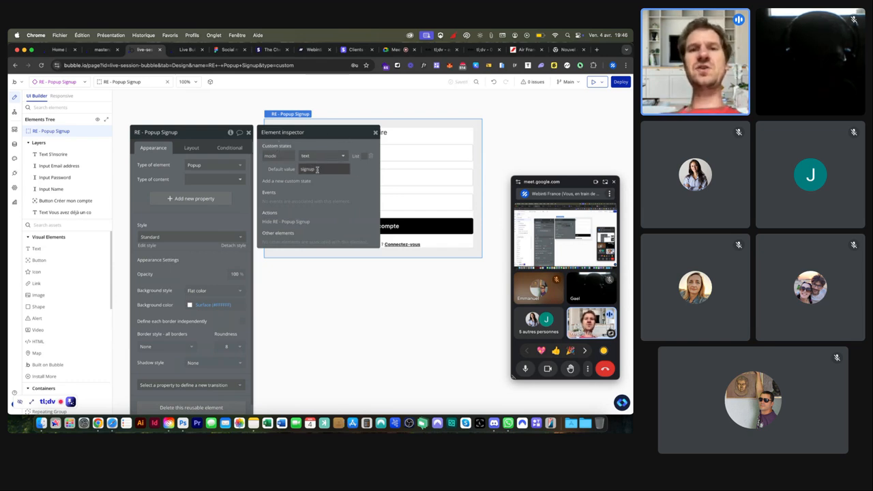
pyautogui.scroll(5, 140, 136)
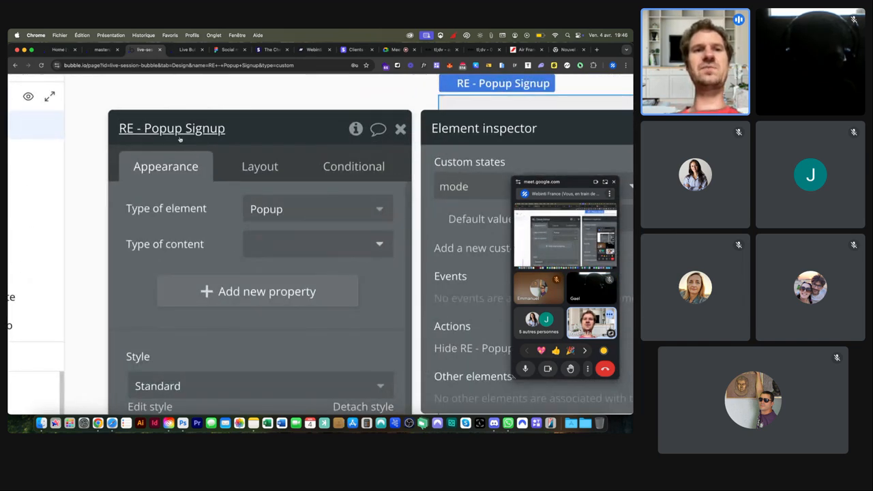
pyautogui.scroll(-5, 179, 139)
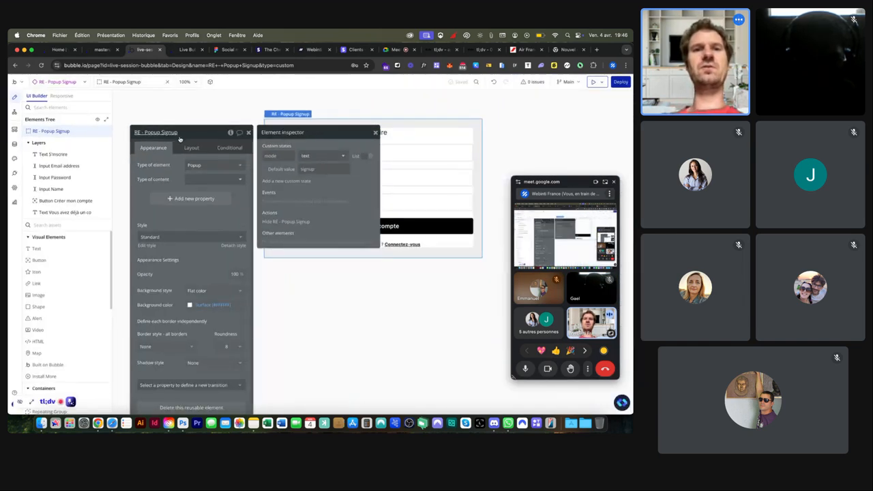
pyautogui.click(390, 129)
# Step: Add a condition on the S'inscrire title: When RE - Popup Signup's mode is login
pyautogui.click(374, 132)
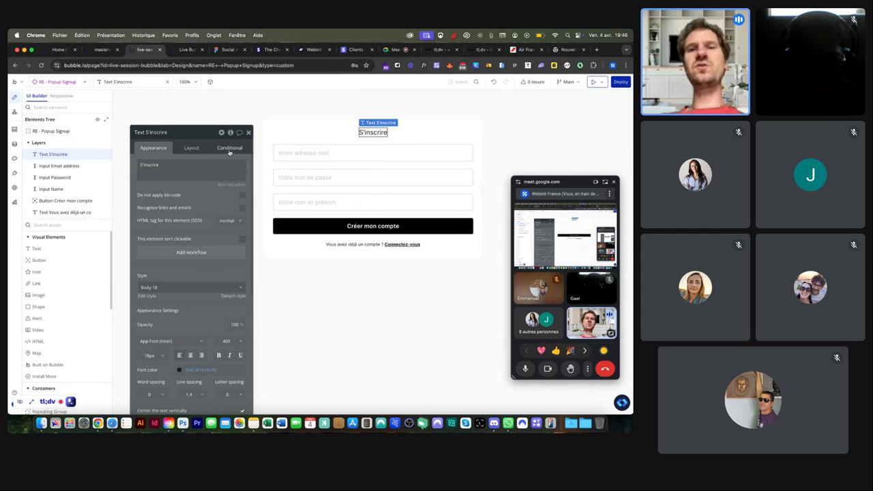
pyautogui.click(230, 148)
pyautogui.click(179, 198)
pyautogui.click(165, 201)
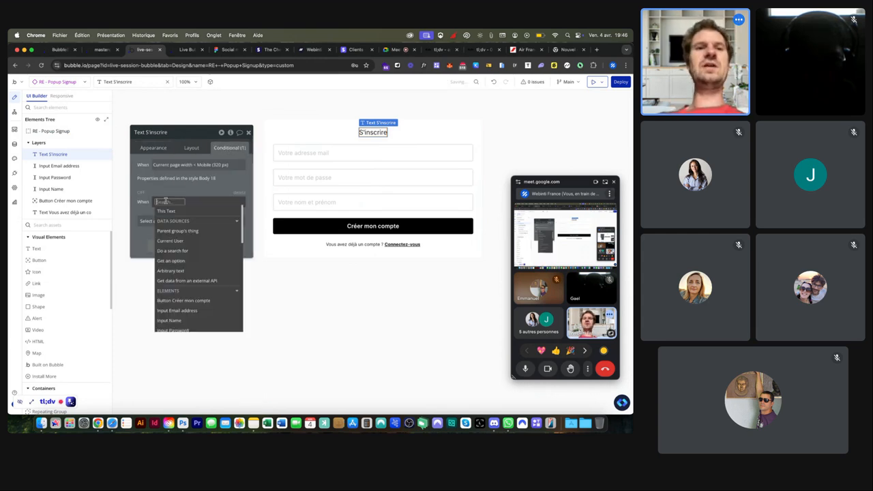
pyautogui.write('pop')
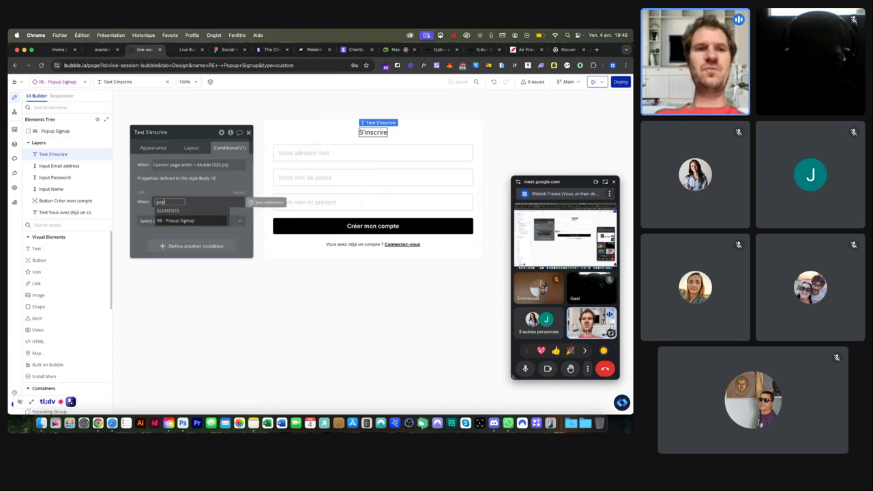
pyautogui.click(175, 216)
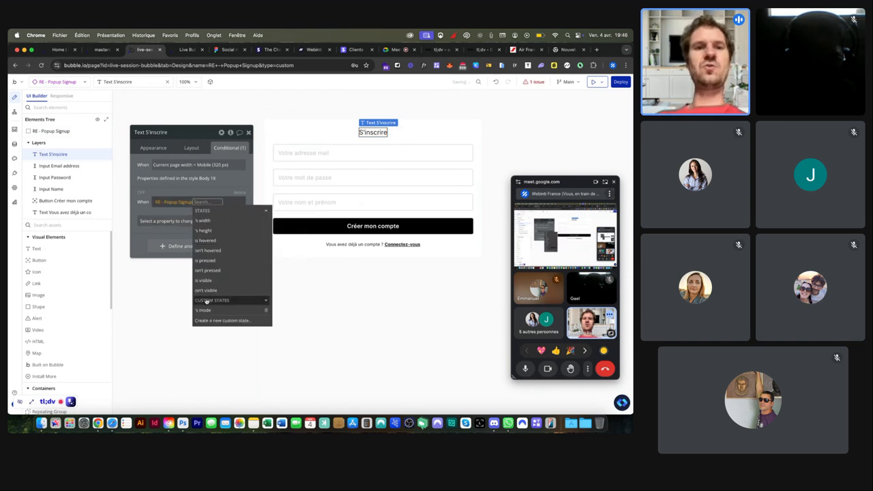
pyautogui.click(205, 310)
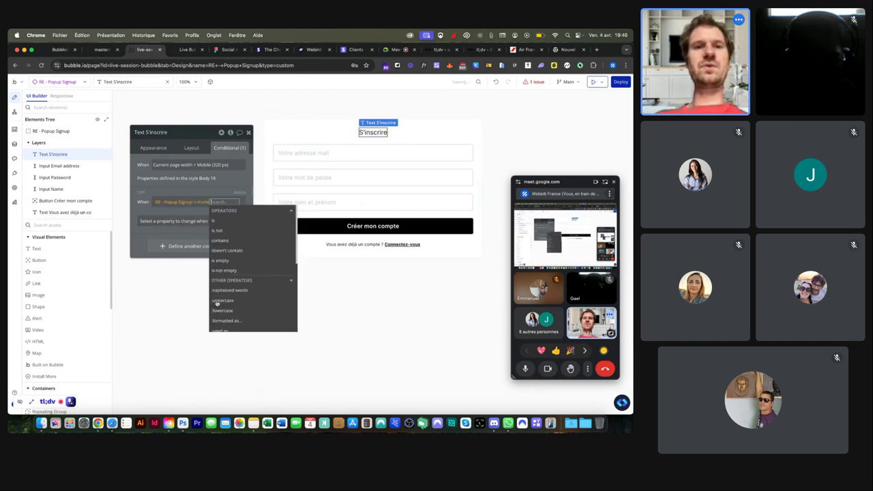
pyautogui.click(219, 225)
pyautogui.write('login')
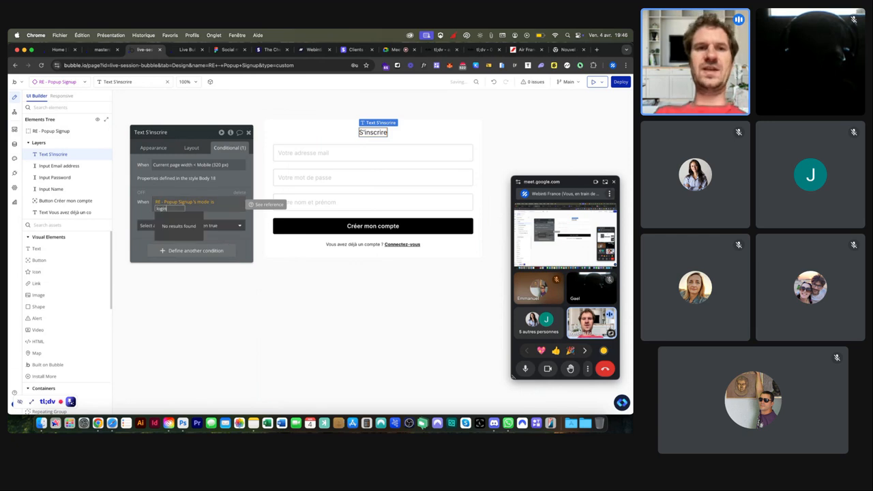
pyautogui.press('Return')
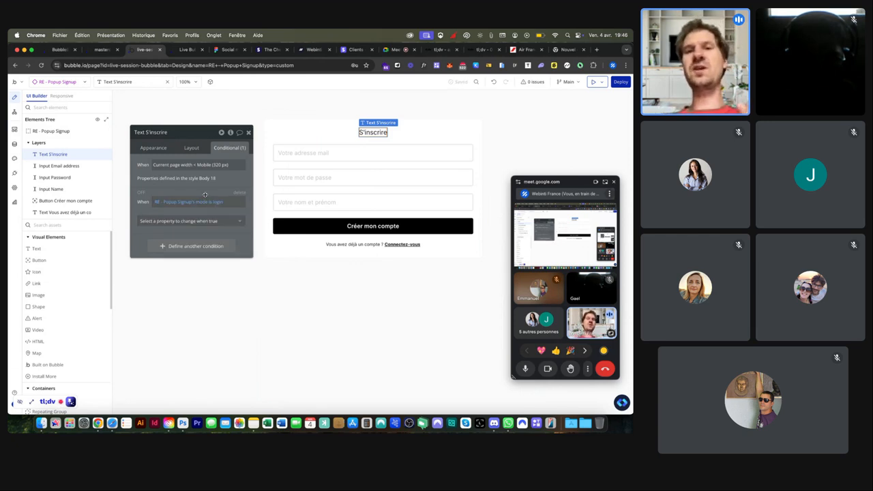
# Step: Make that condition change the title's text to 'Se connecter'
pyautogui.scroll(5, 205, 195)
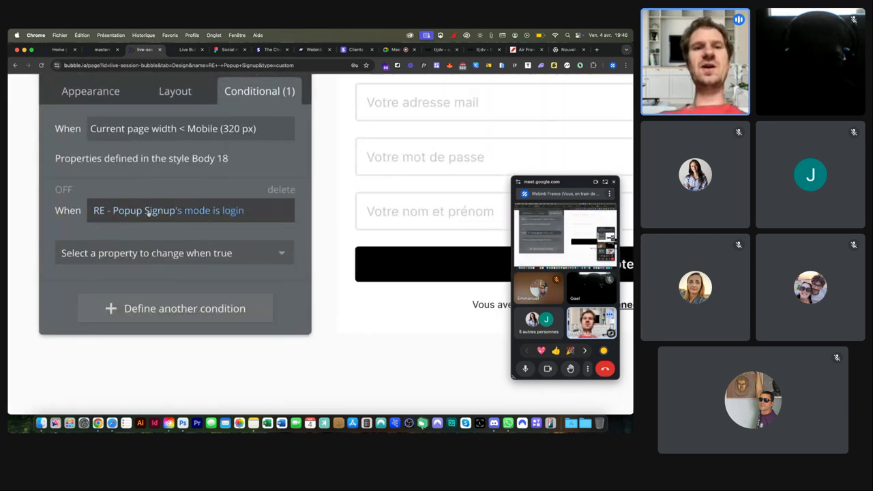
pyautogui.click(157, 253)
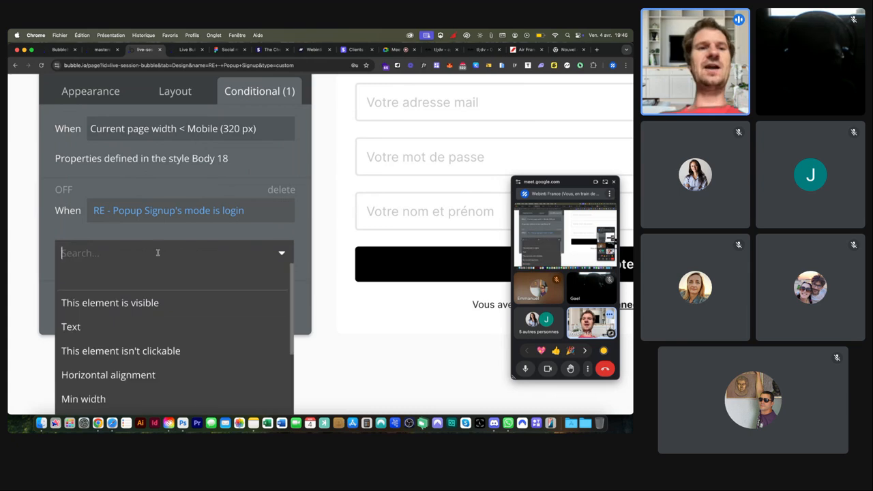
pyautogui.click(70, 326)
pyautogui.hscroll(-4, 118, 278)
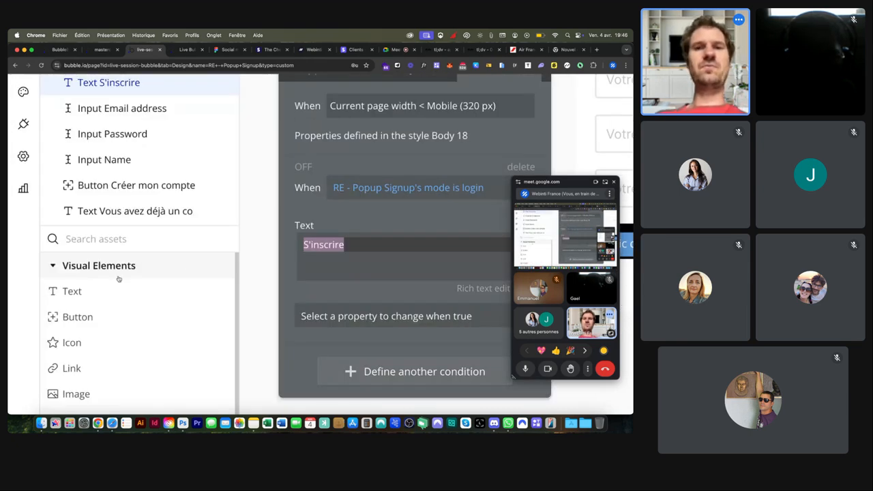
pyautogui.write('Se connecter')
pyautogui.click(325, 220)
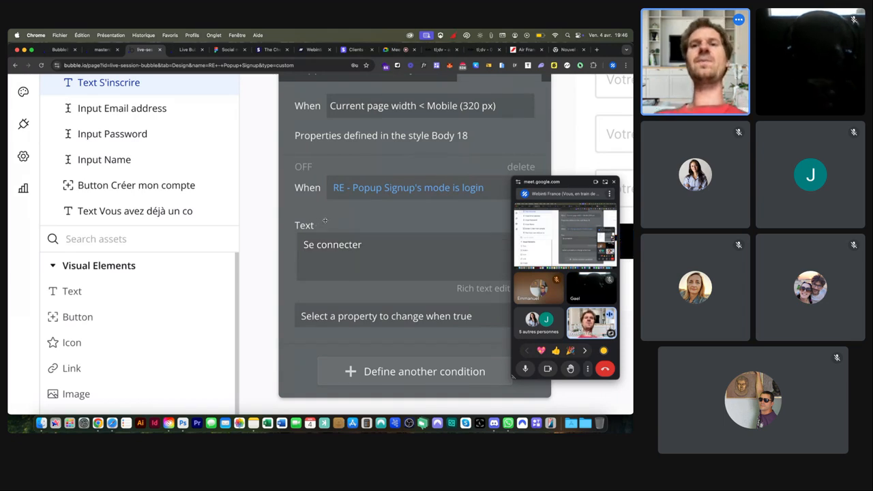
pyautogui.scroll(-5, 325, 221)
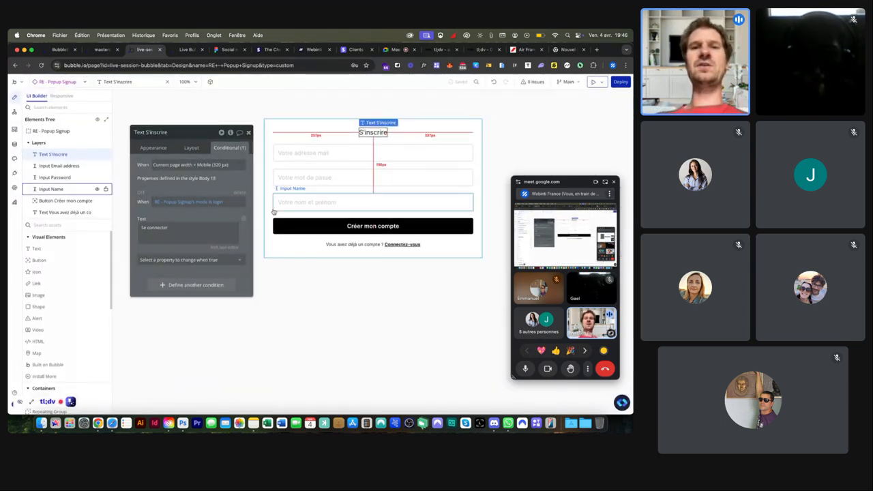
# Step: Create a click workflow for the 'Vous avez déjà un compte ? Connectez-vous' text
pyautogui.click(249, 133)
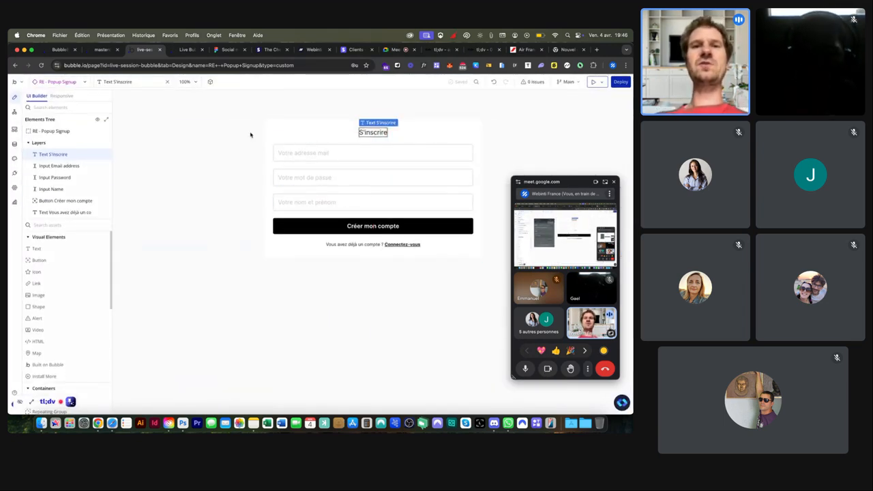
pyautogui.click(369, 247)
pyautogui.scroll(5, 368, 247)
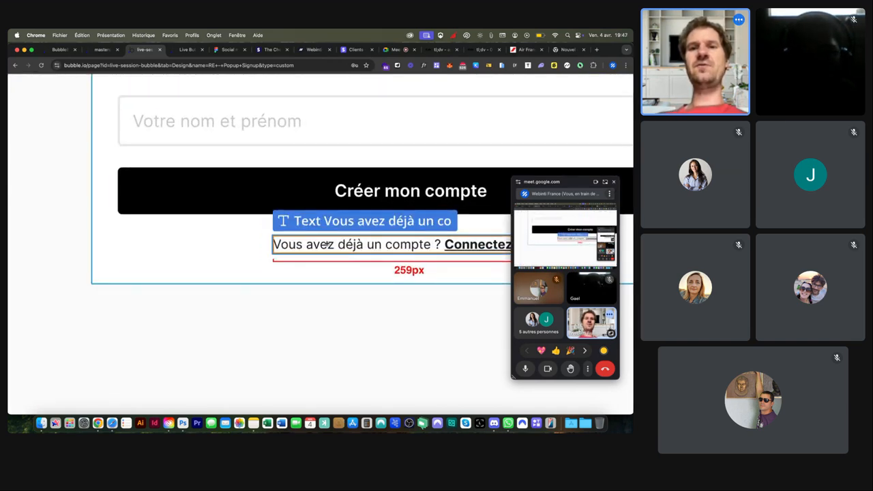
pyautogui.scroll(-5, 328, 244)
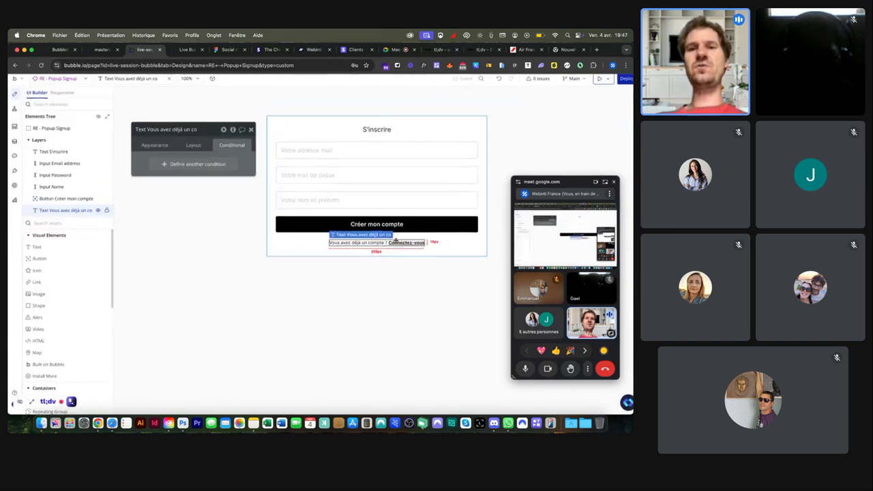
pyautogui.click(148, 148)
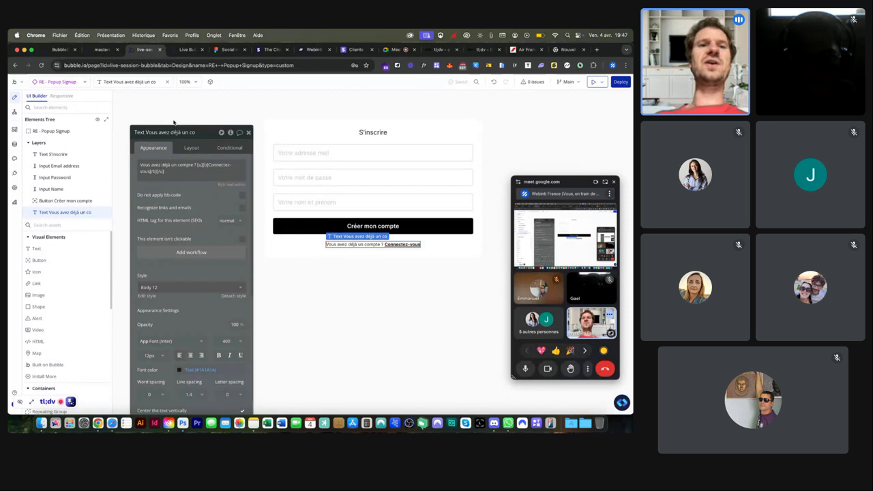
pyautogui.click(186, 253)
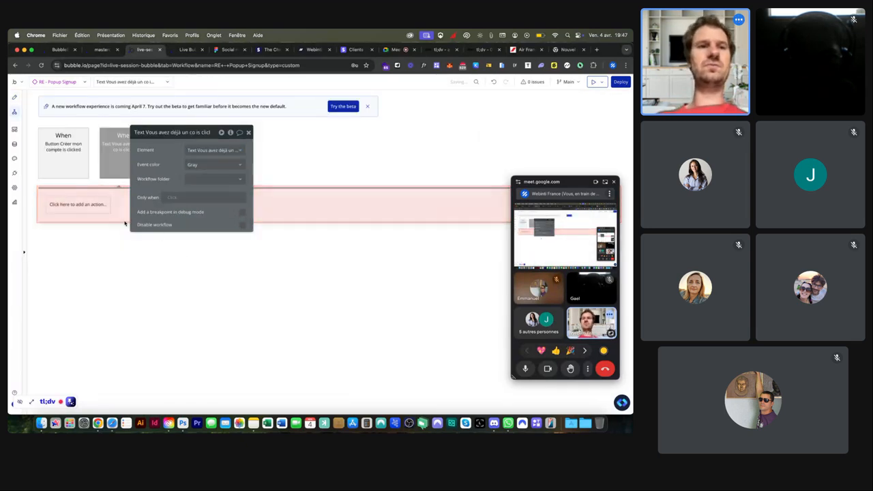
# Step: Add a Set state action targeting the RE - Popup Signup element
pyautogui.click(88, 208)
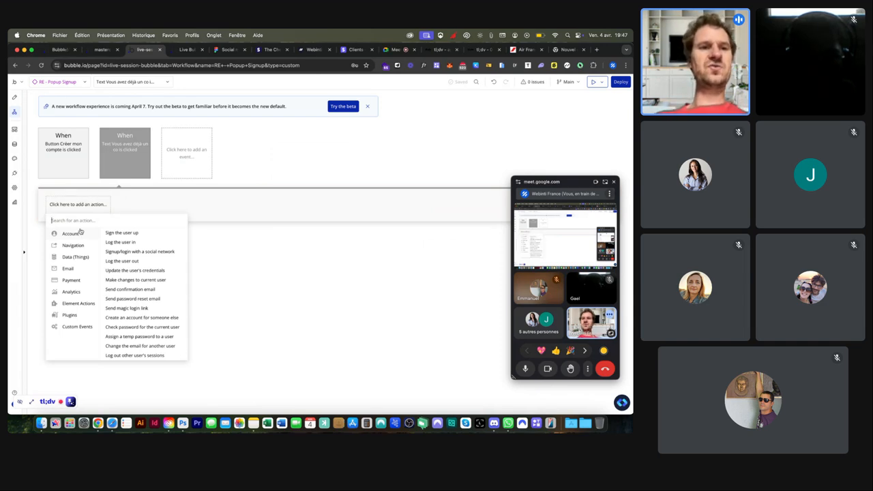
pyautogui.moveTo(66, 304)
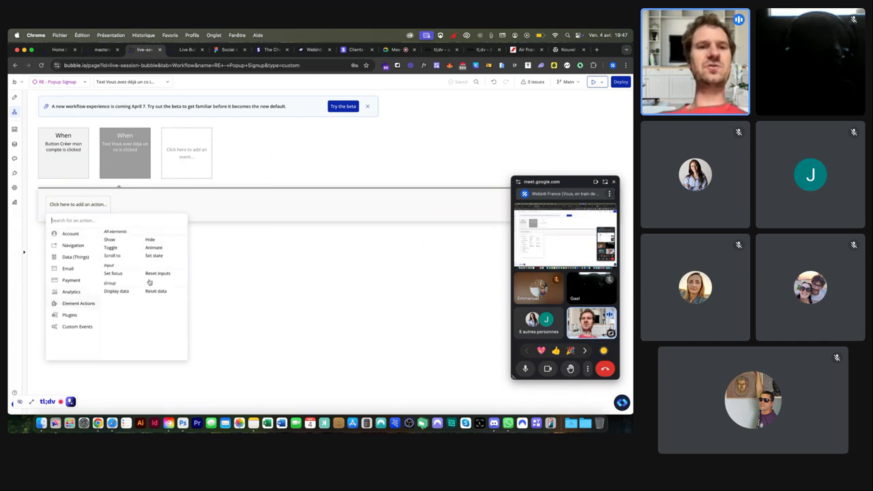
pyautogui.scroll(5, 157, 260)
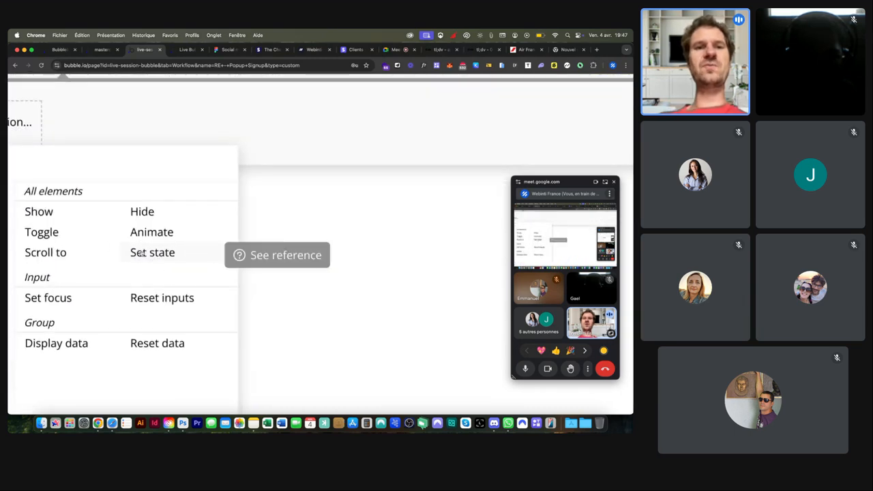
pyautogui.scroll(-5, 150, 256)
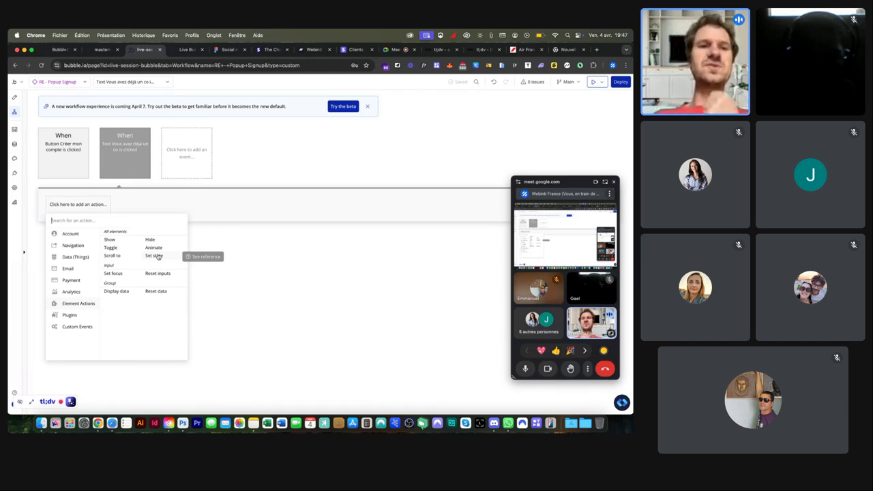
pyautogui.click(157, 256)
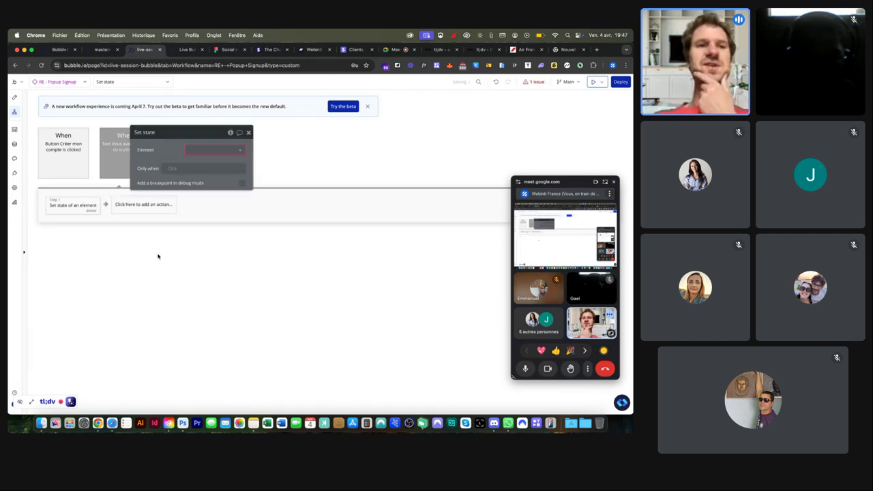
pyautogui.click(189, 149)
pyautogui.click(194, 161)
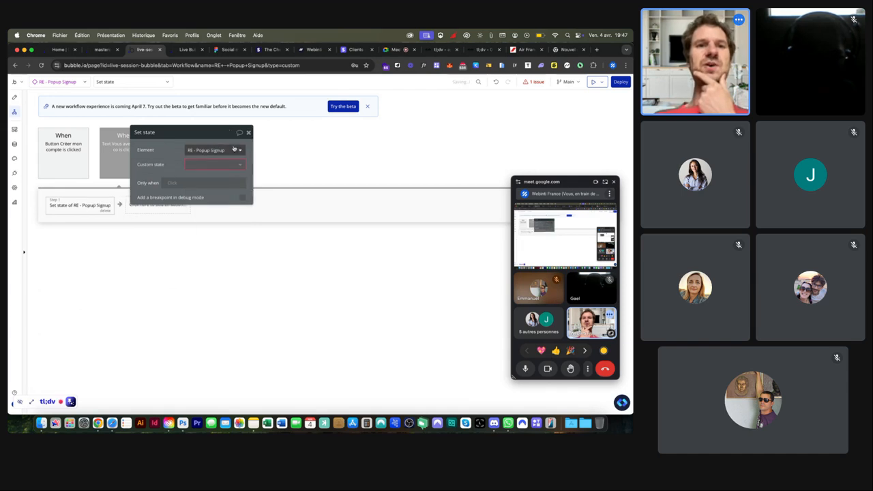
# Step: Set the custom state 'mode' to 'login' and return to the Design tab
pyautogui.click(189, 165)
pyautogui.click(196, 177)
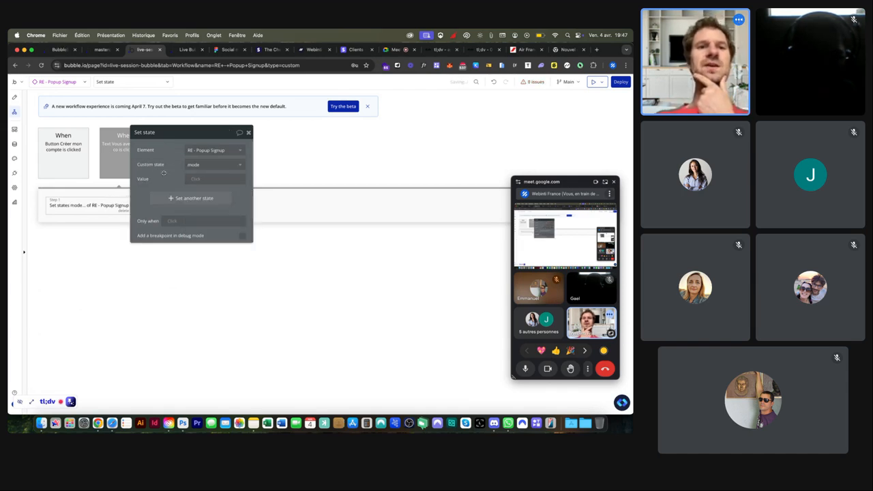
pyautogui.click(202, 179)
pyautogui.write('login')
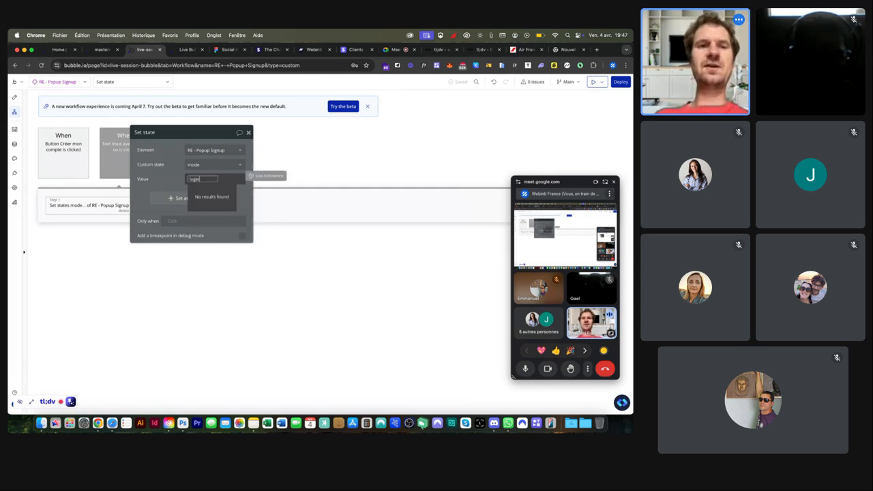
pyautogui.press('Return')
pyautogui.click(177, 173)
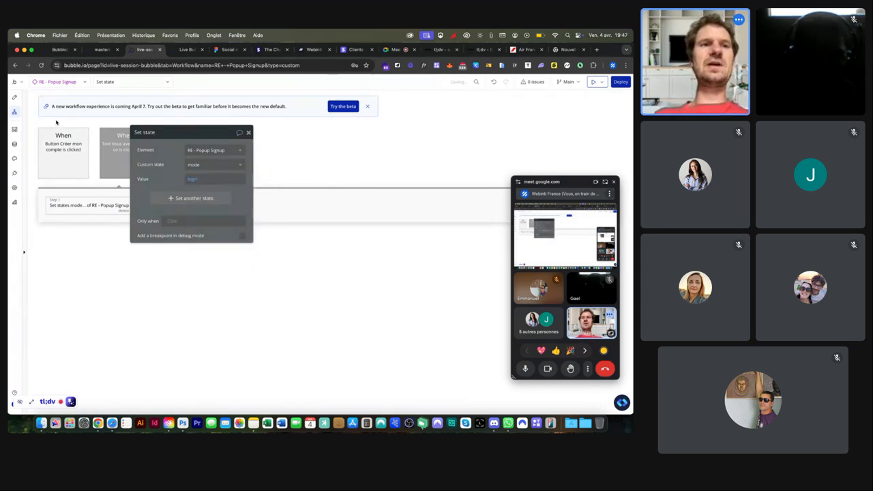
pyautogui.click(14, 97)
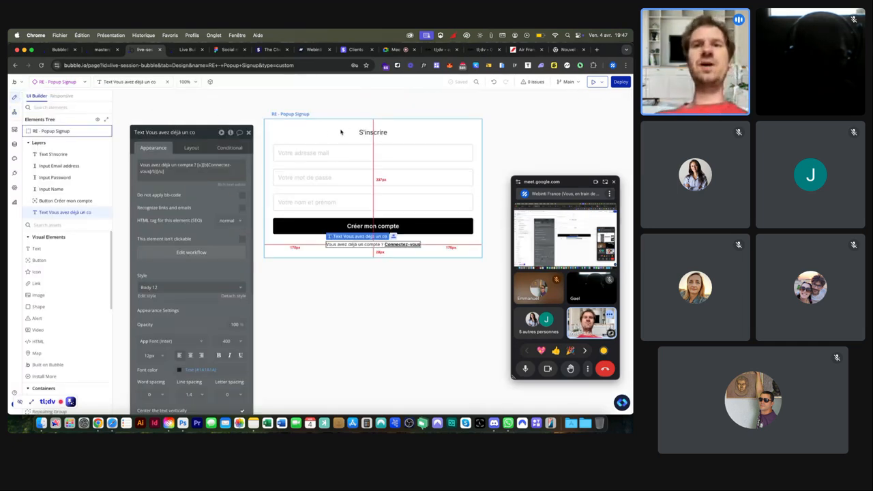
# Step: Check the popup's mode state and the title's 'Se connecter' condition, then open the live preview
pyautogui.click(308, 127)
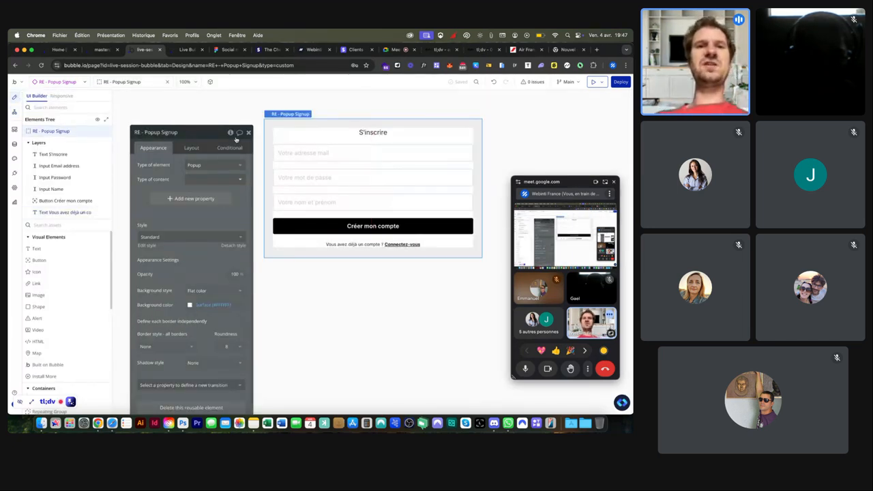
pyautogui.click(230, 132)
pyautogui.scroll(5, 305, 168)
pyautogui.scroll(1, 305, 168)
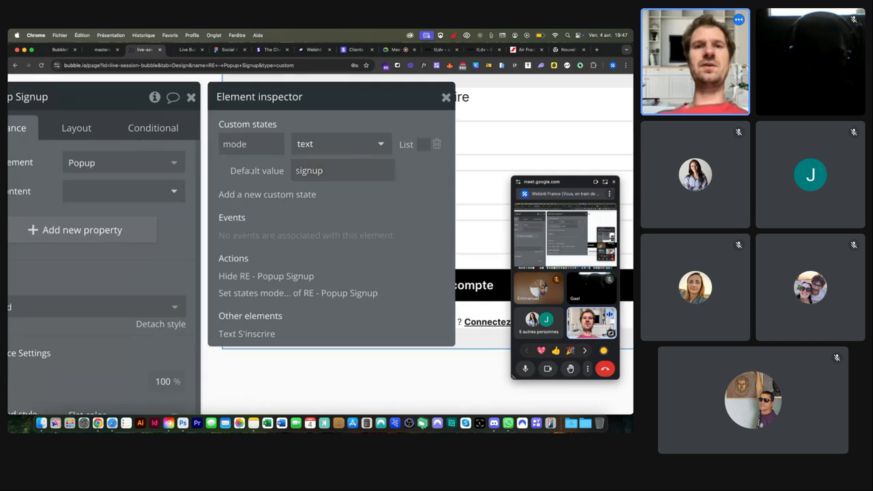
pyautogui.scroll(-5, 272, 172)
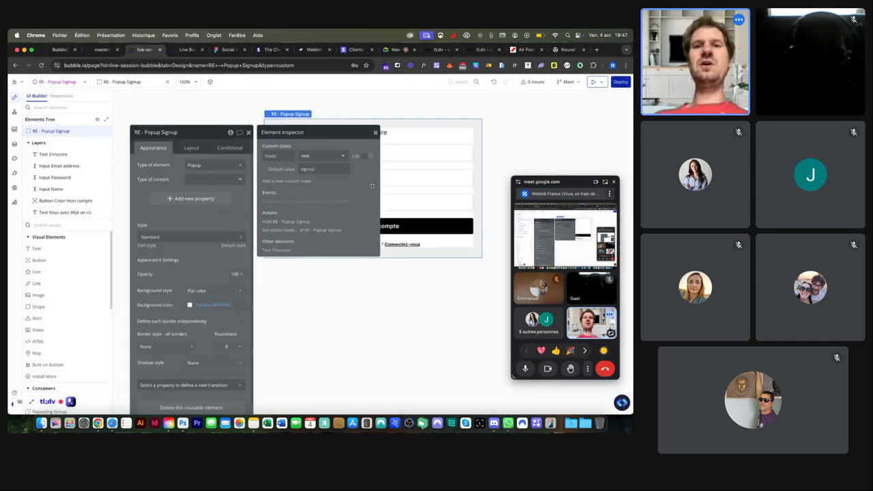
pyautogui.click(404, 245)
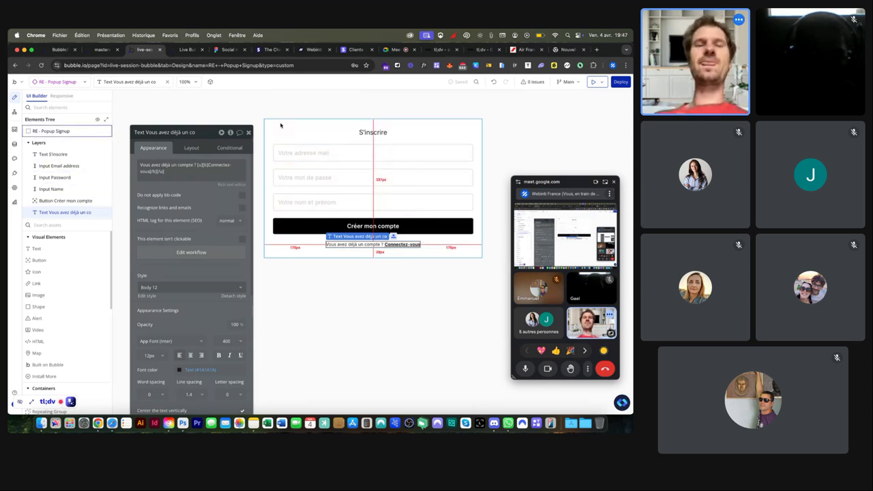
pyautogui.click(372, 133)
pyautogui.click(229, 147)
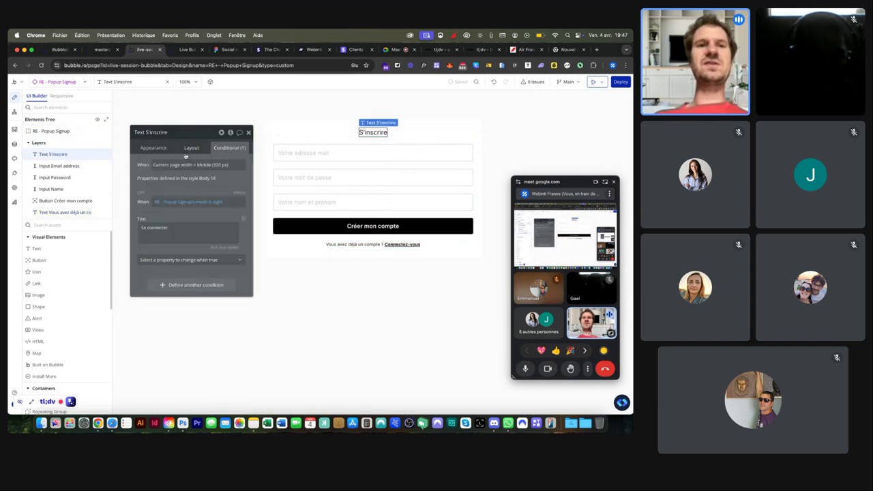
pyautogui.click(185, 49)
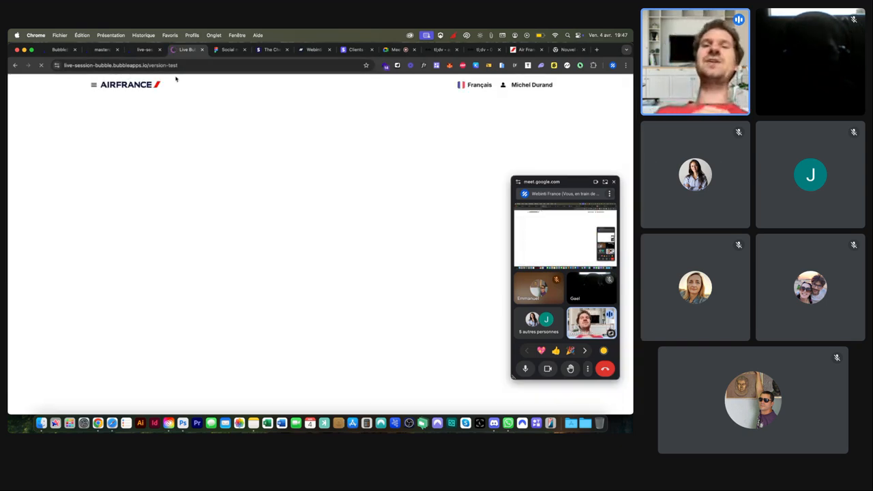
# Step: Open the popup from the header, click 'Connectez-vous' to confirm the 'Se connecter' title, then return
pyautogui.click(531, 85)
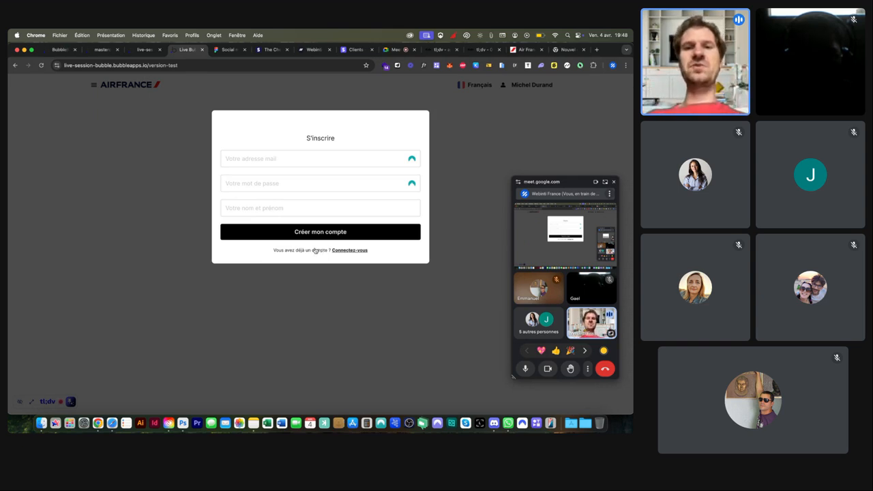
pyautogui.scroll(5, 314, 250)
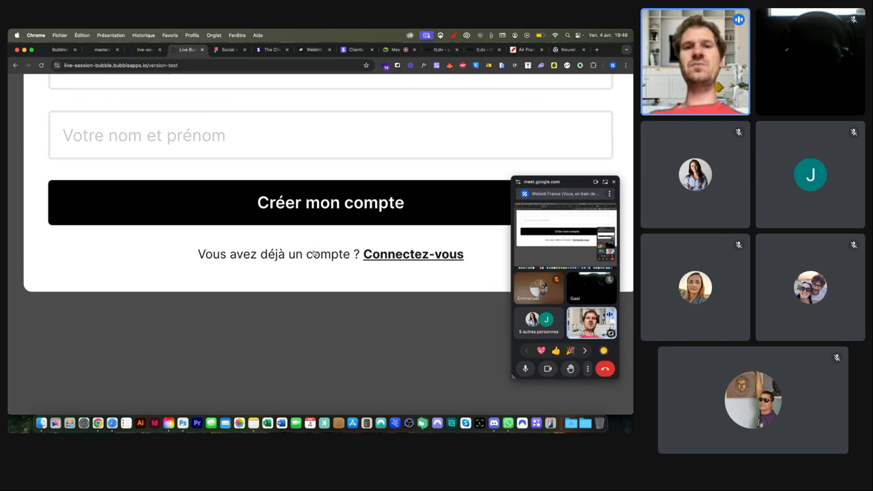
pyautogui.scroll(-5, 313, 252)
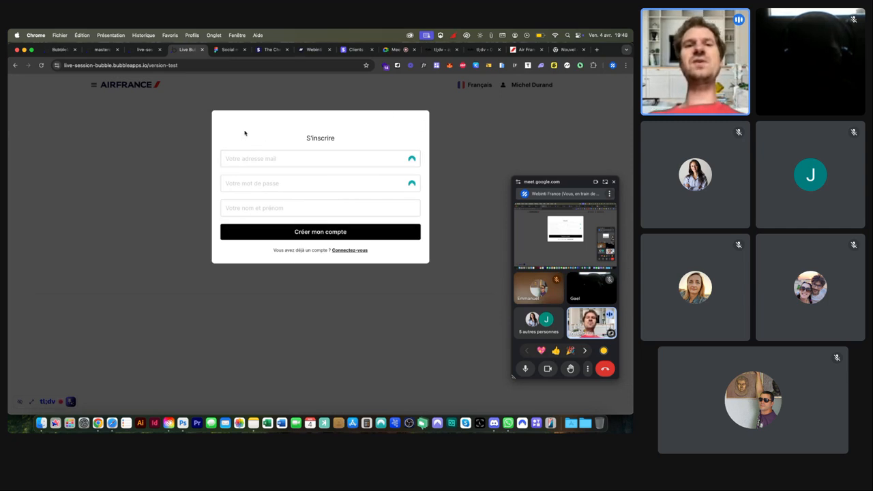
pyautogui.click(354, 250)
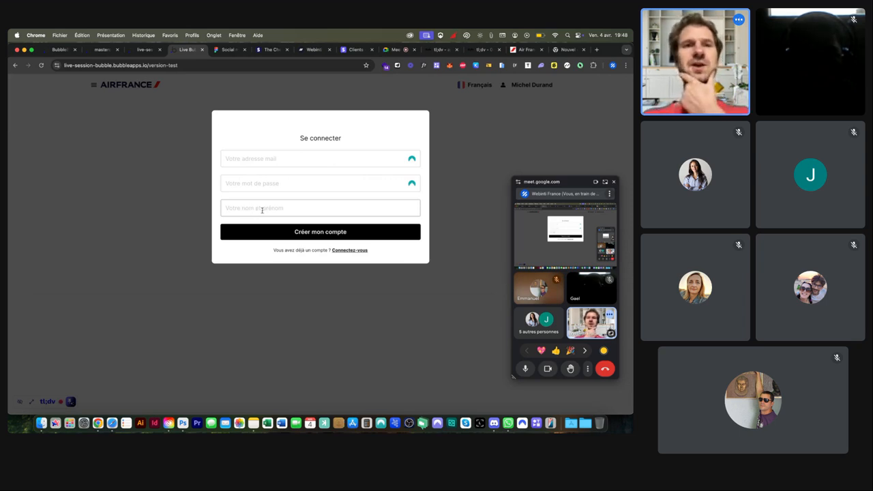
pyautogui.click(144, 50)
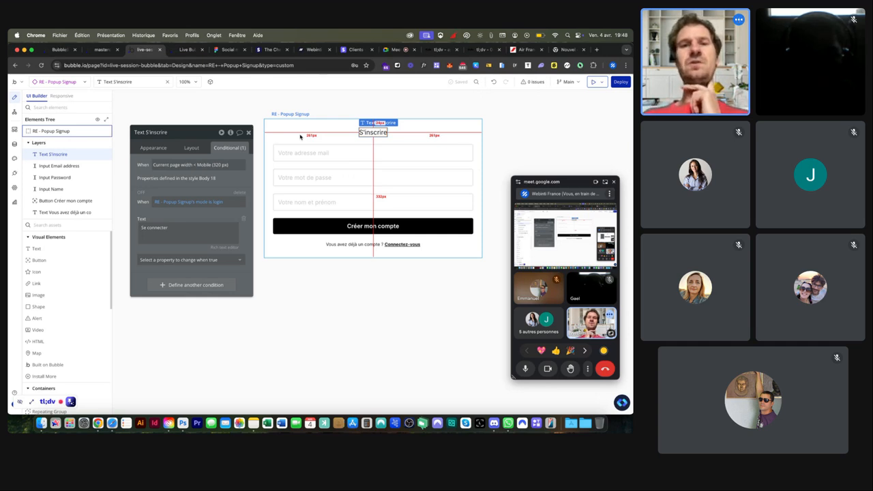
# Step: Uncheck 'visible on page load' for the Input Name field
pyautogui.click(326, 203)
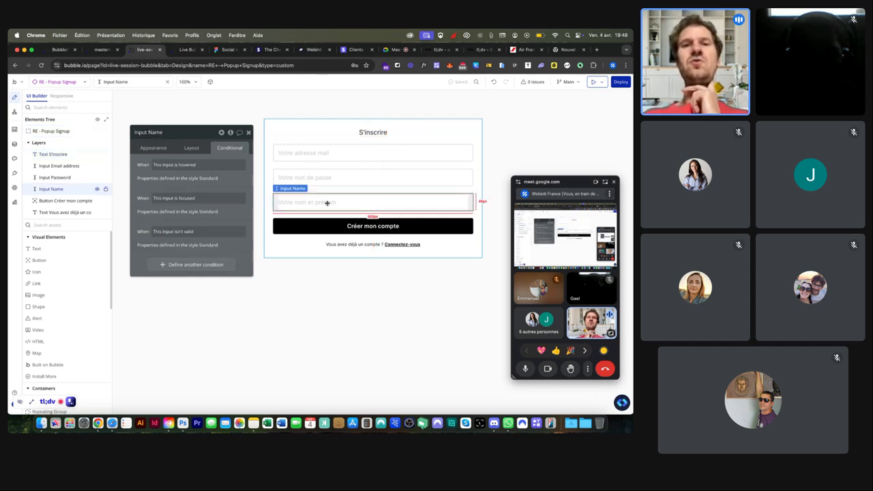
pyautogui.click(151, 148)
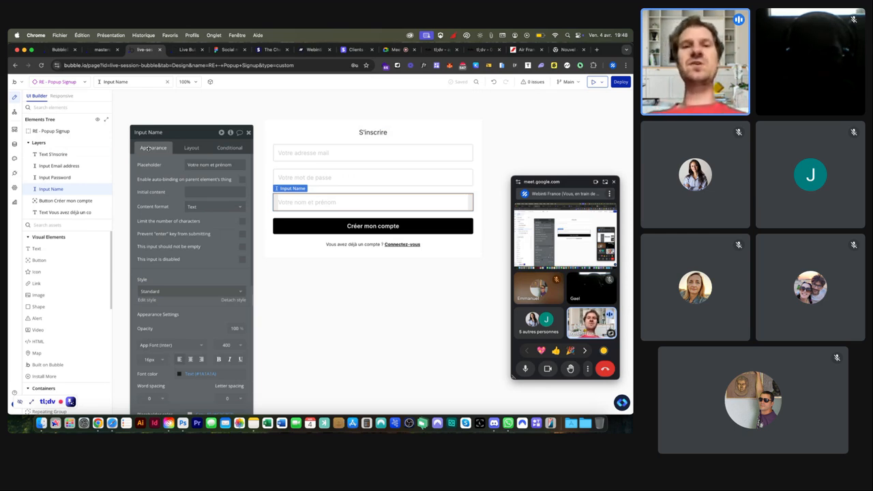
pyautogui.click(232, 146)
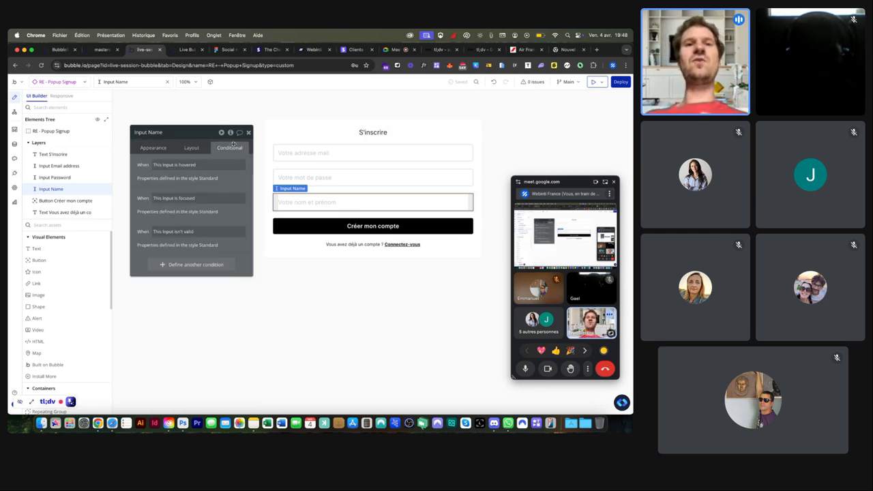
pyautogui.click(191, 147)
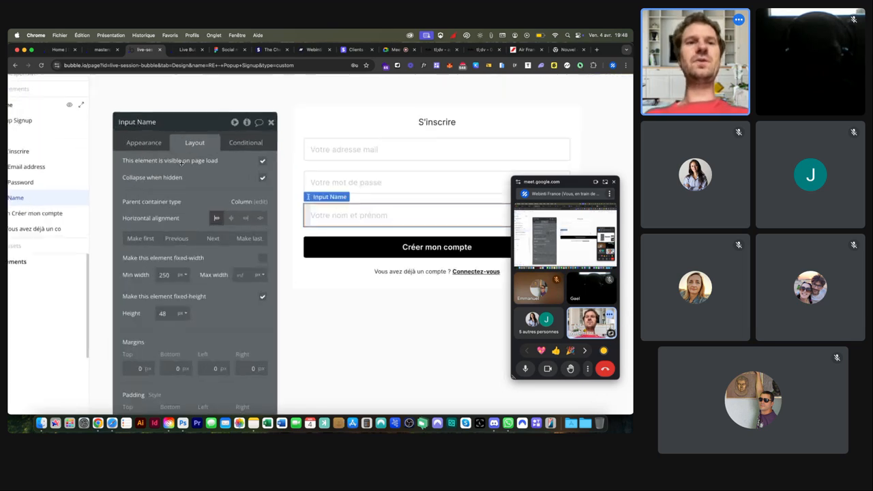
pyautogui.keyDown('ctrl'); pyautogui.scroll(5, 182, 162); pyautogui.keyUp('ctrl')
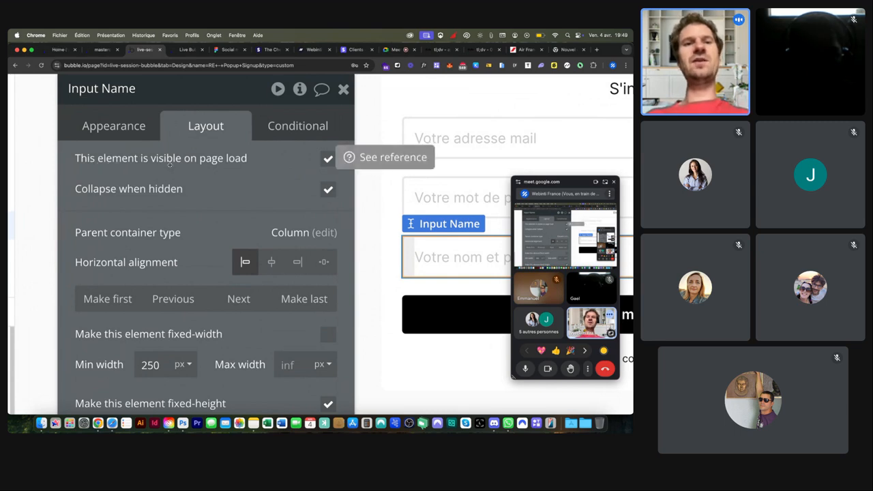
pyautogui.click(325, 159)
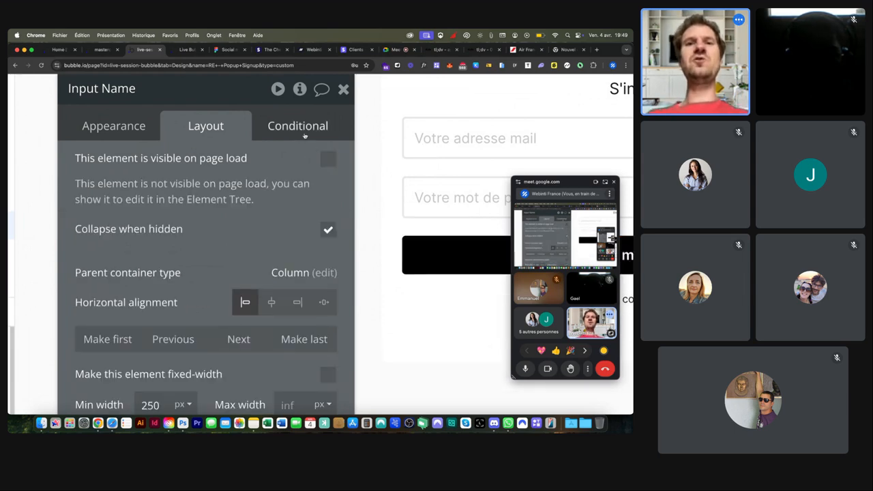
# Step: Add a condition on Input Name: When RE - Popup Signup's mode is signup
pyautogui.click(305, 136)
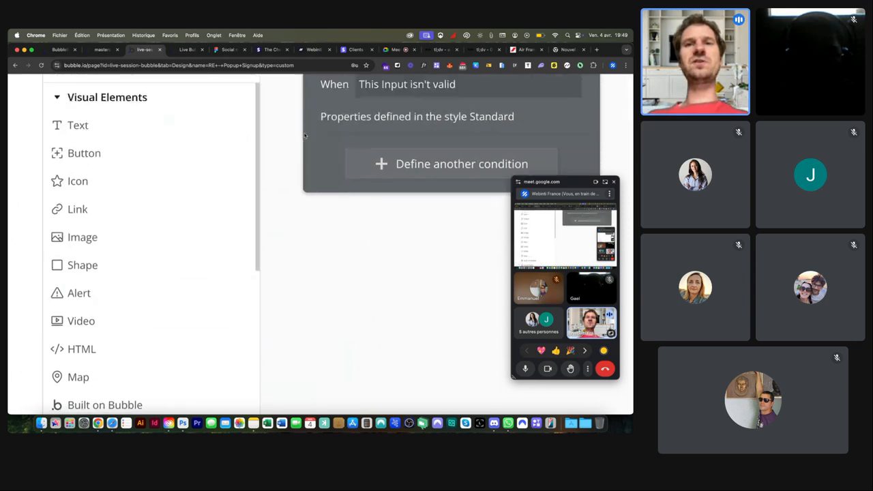
pyautogui.scroll(3, 304, 134)
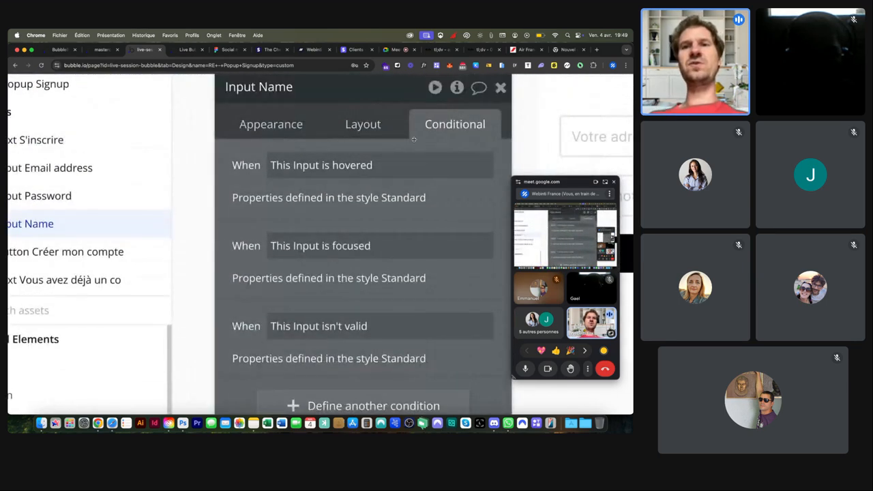
pyautogui.scroll(-5, 413, 139)
pyautogui.hscroll(-2, 342, 178)
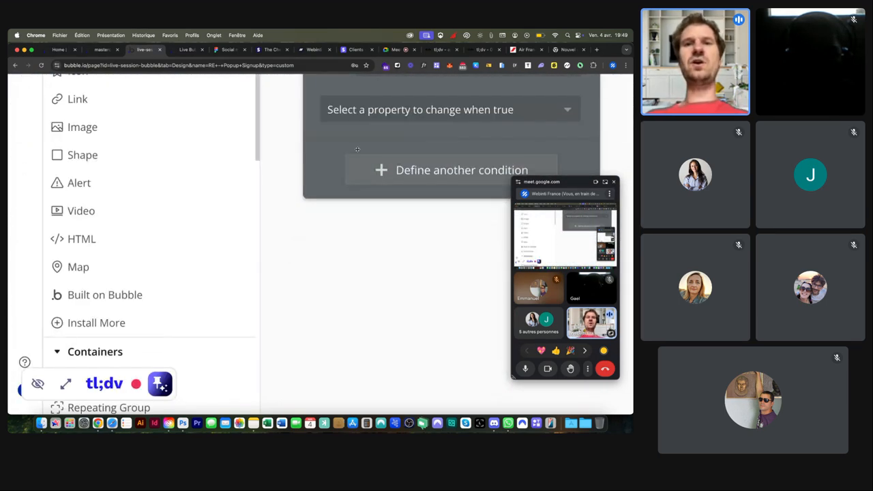
pyautogui.scroll(2, 357, 148)
pyautogui.click(380, 128)
pyautogui.write('pop')
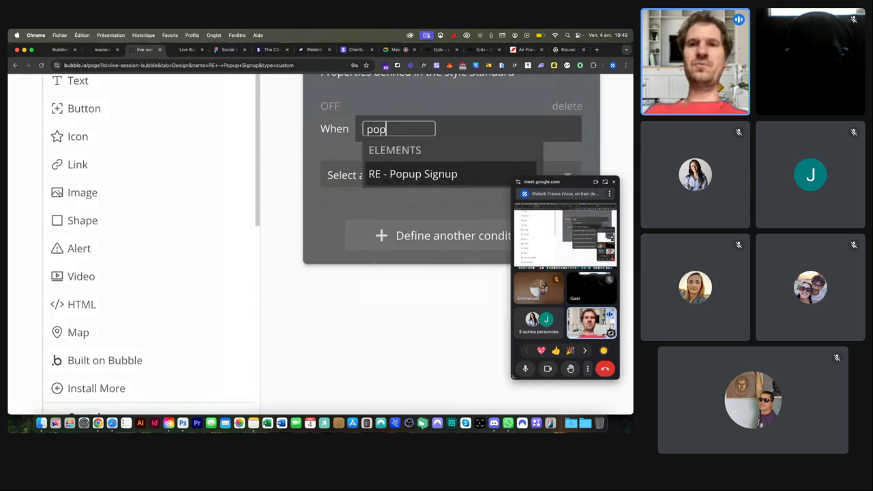
pyautogui.click(399, 173)
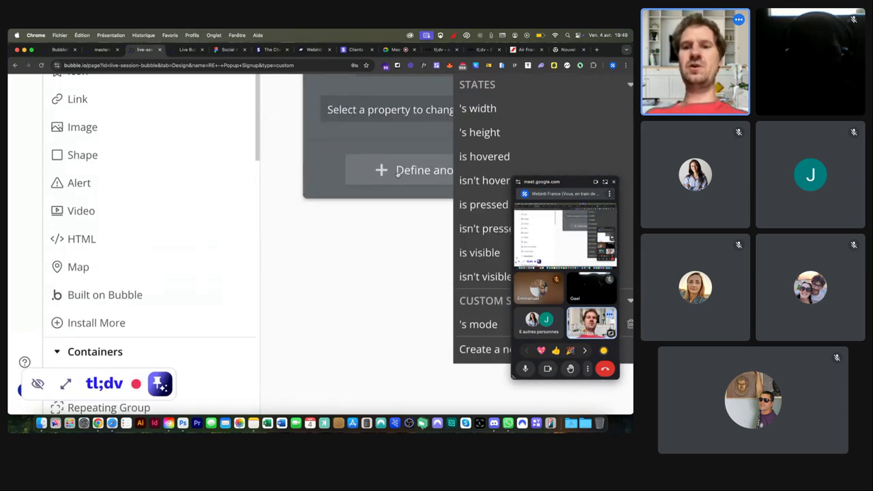
pyautogui.write('mo')
pyautogui.click(487, 125)
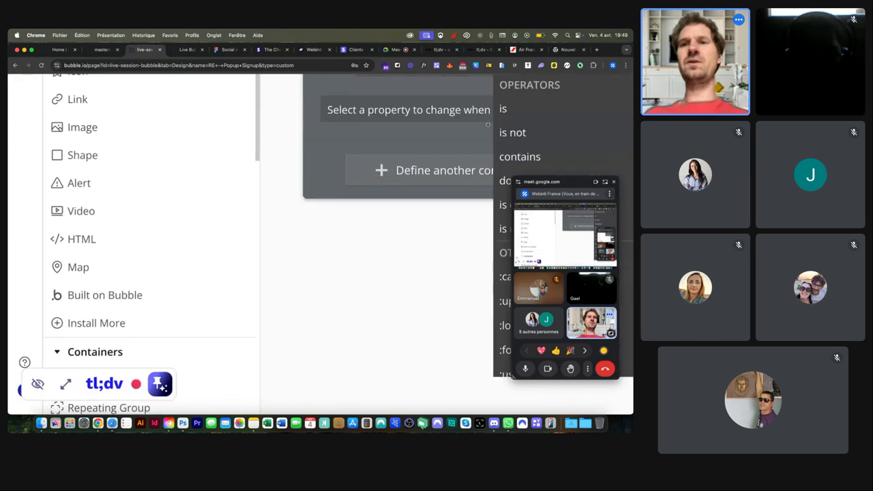
pyautogui.click(503, 110)
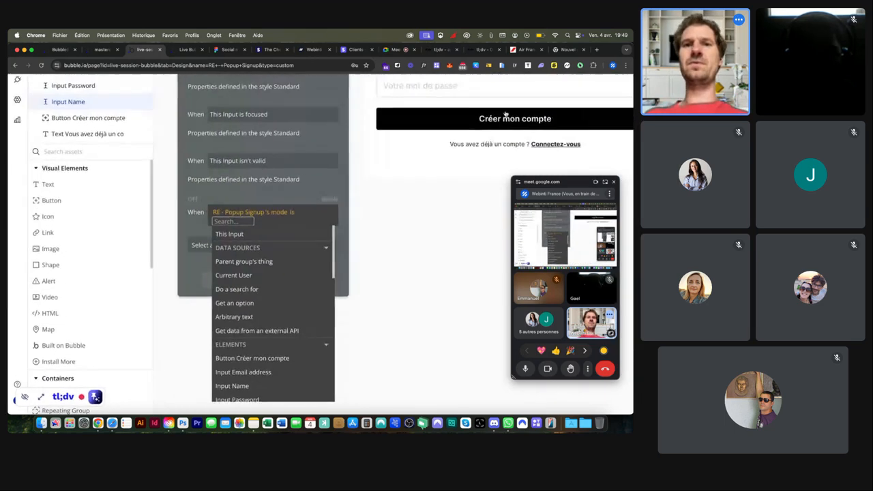
pyautogui.write('signup')
pyautogui.press('Return')
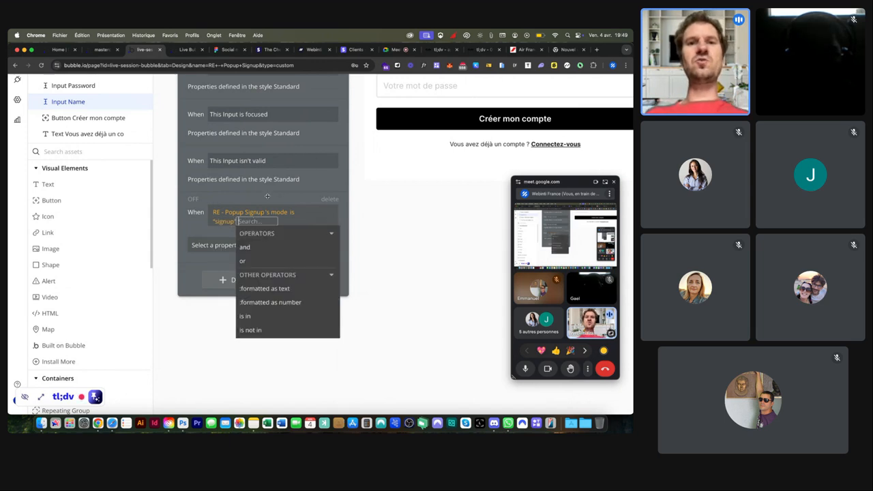
pyautogui.click(267, 196)
# Step: Make that condition set the name field visible, then reopen the live preview
pyautogui.click(232, 240)
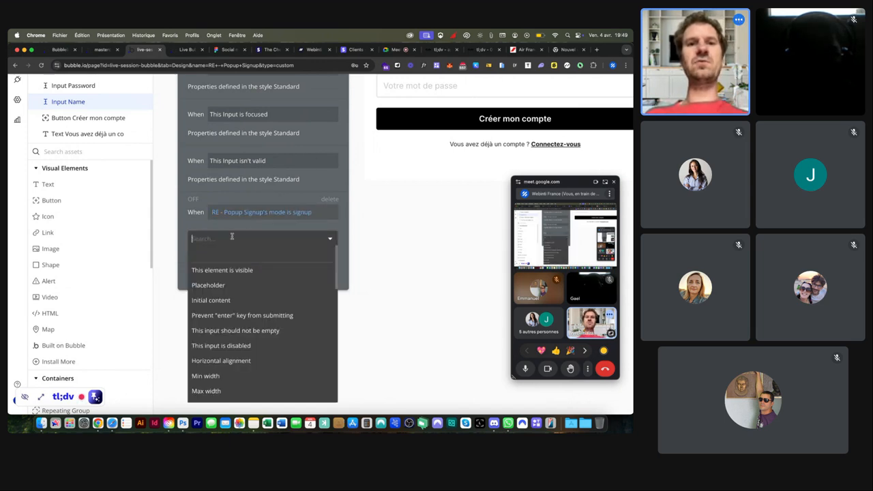
pyautogui.click(229, 270)
pyautogui.scroll(3, 413, 192)
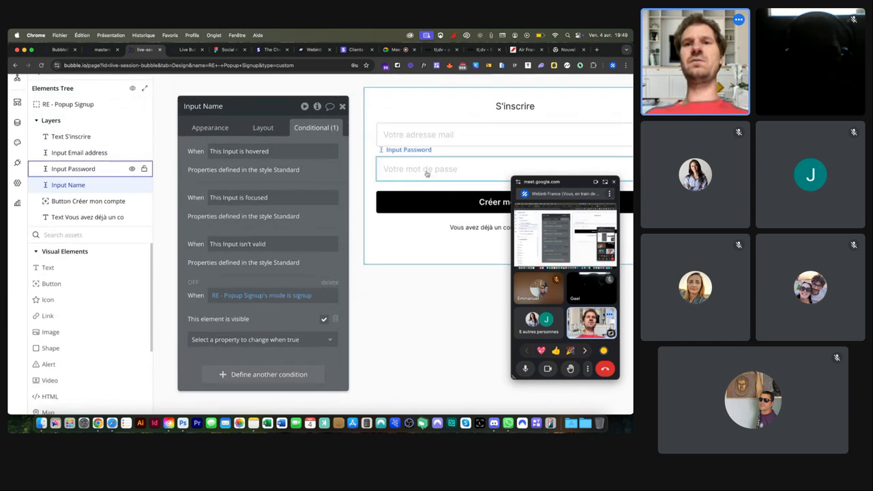
pyautogui.click(183, 51)
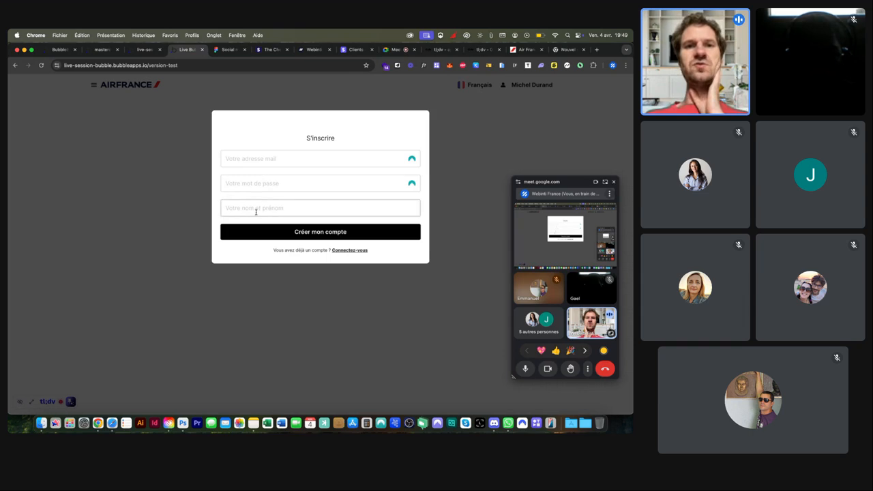
# Step: Confirm the preview's login view hides the name field, then select the Créer mon compte button
pyautogui.click(345, 251)
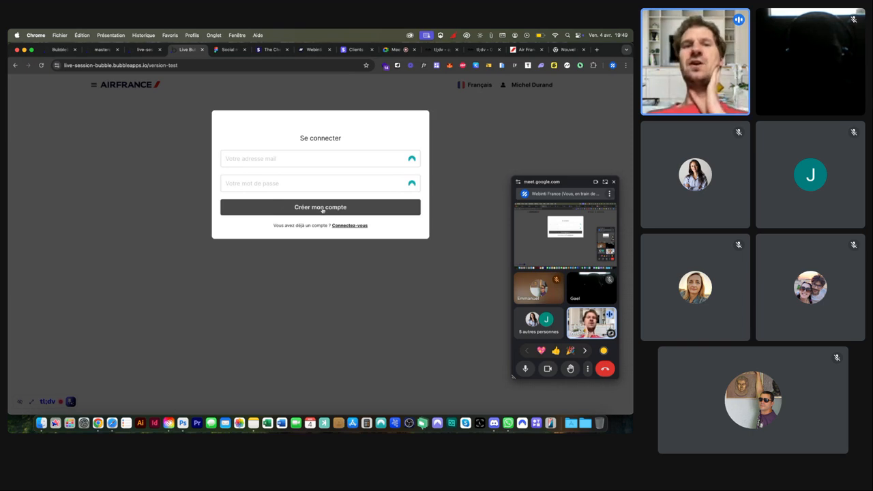
pyautogui.click(143, 51)
pyautogui.click(402, 195)
pyautogui.scroll(-3, 399, 197)
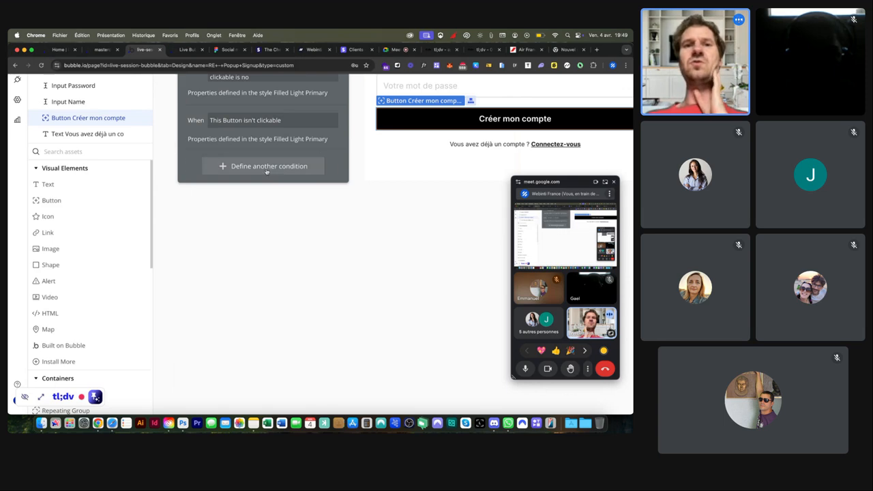
# Step: Add a button condition: When RE - Popup Signup's mode is login
pyautogui.click(221, 168)
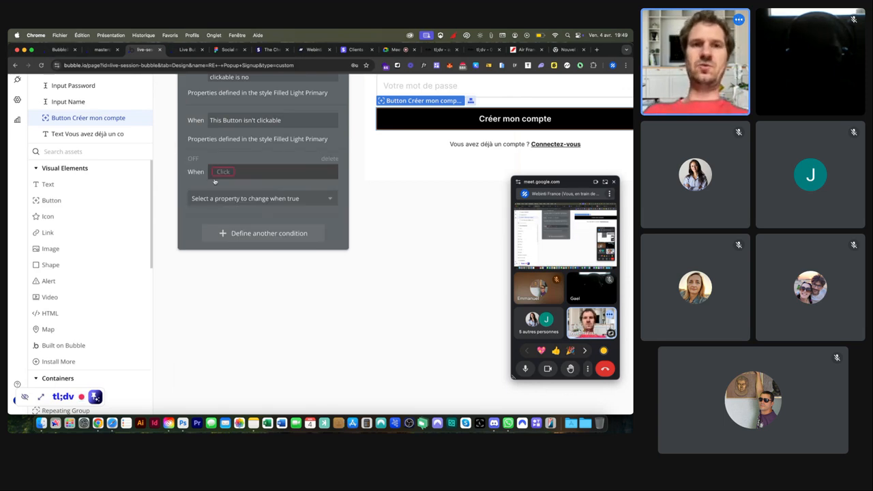
pyautogui.click(221, 171)
pyautogui.write('pop')
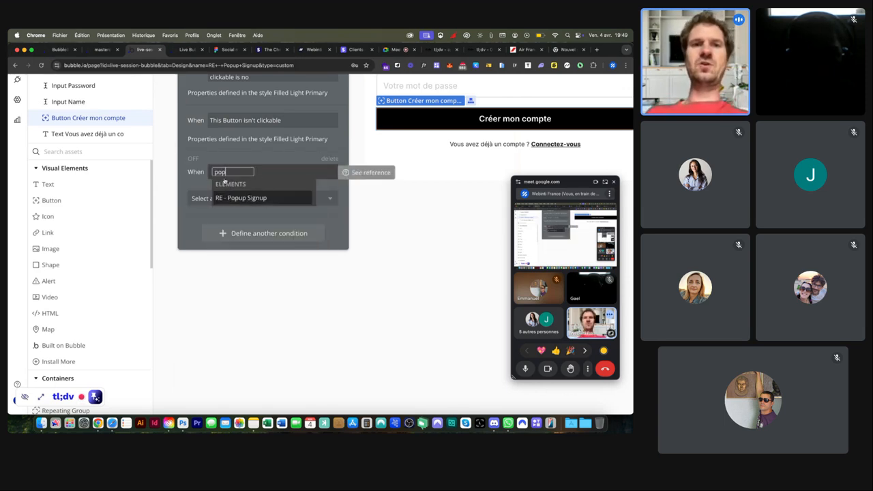
pyautogui.click(239, 199)
pyautogui.click(300, 315)
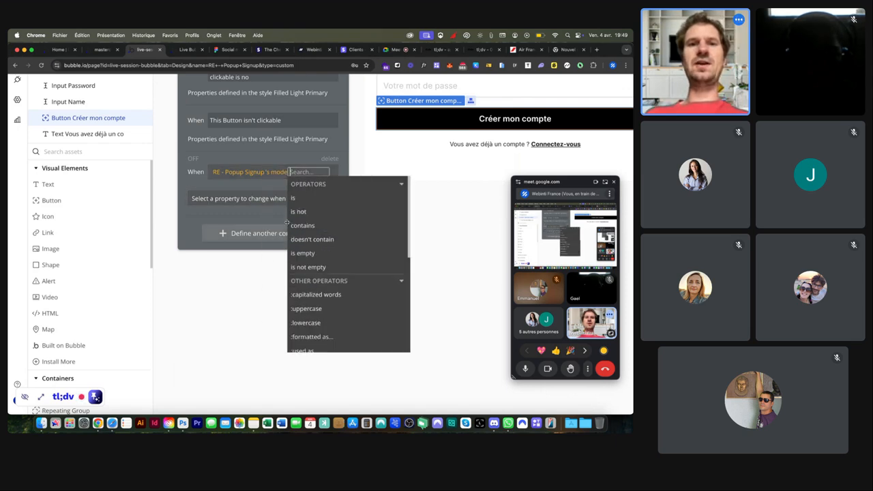
pyautogui.click(300, 196)
pyautogui.write('login')
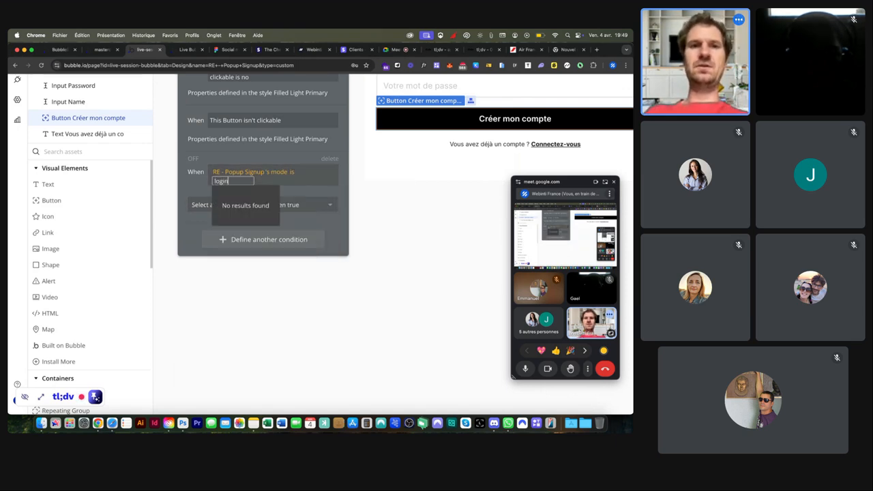
pyautogui.press('Return')
# Step: Under that condition, set the Label to 'Je me connecte à mon compte' and preview it
pyautogui.click(225, 198)
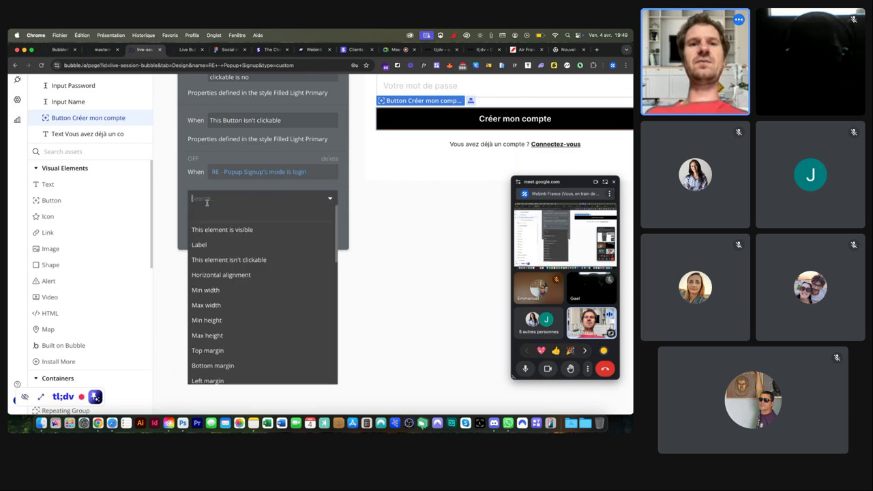
pyautogui.click(219, 244)
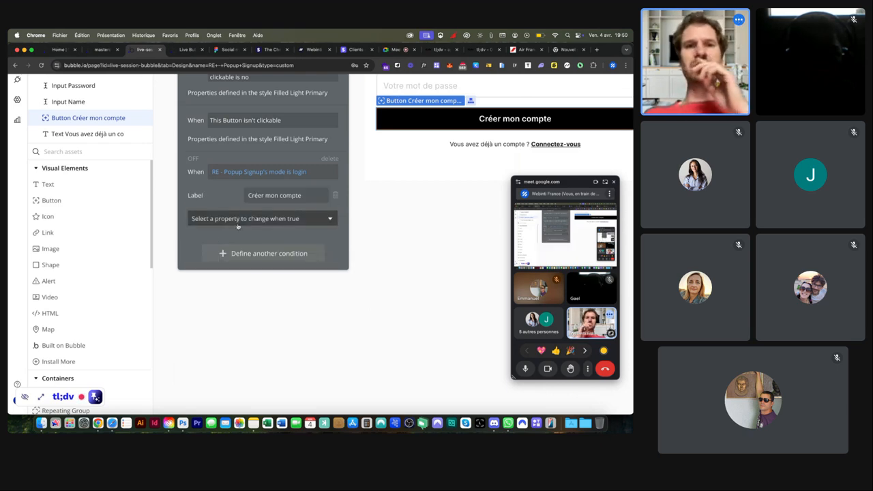
pyautogui.click(260, 198)
pyautogui.write('Connec')
pyautogui.press('super+a')
pyautogui.write('Je me connecte à mon compte')
pyautogui.click(195, 159)
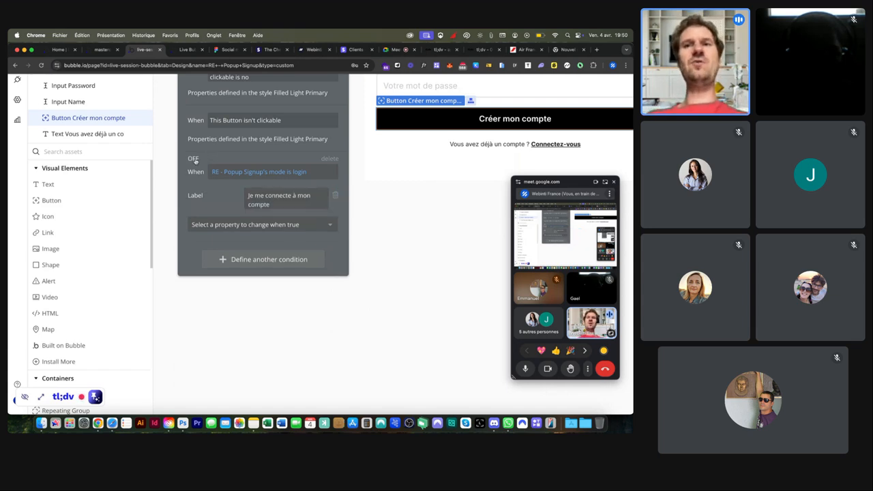
pyautogui.scroll(5, 195, 161)
pyautogui.scroll(-8, 195, 161)
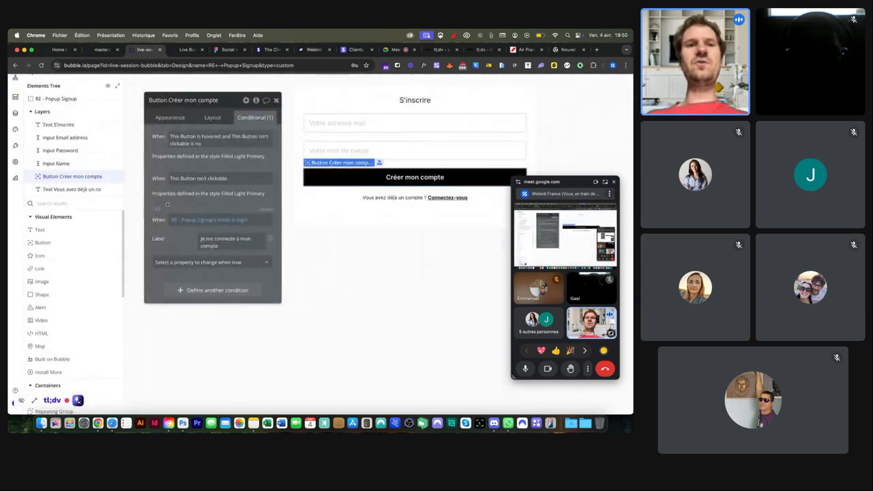
pyautogui.click(157, 210)
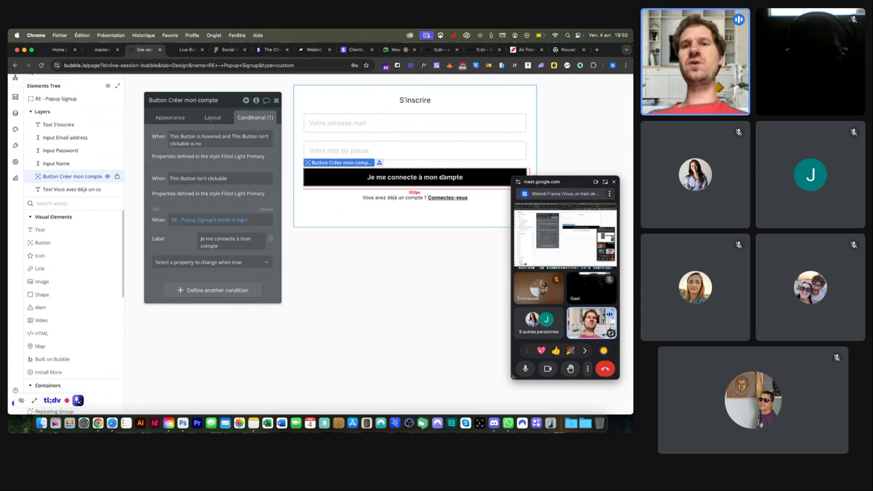
pyautogui.click(157, 210)
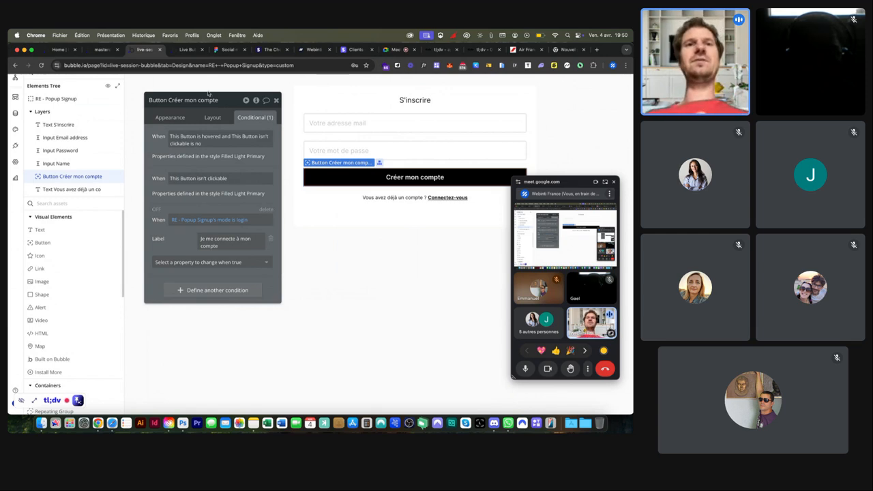
pyautogui.click(187, 49)
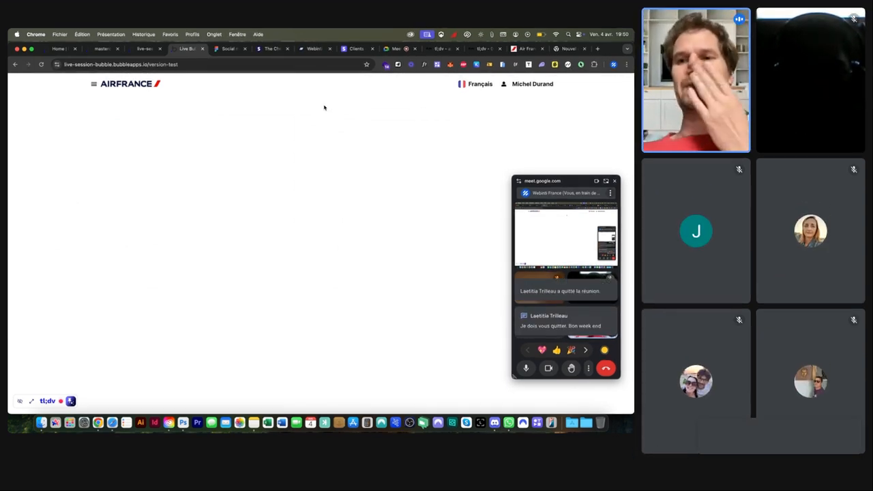
pyautogui.click(531, 86)
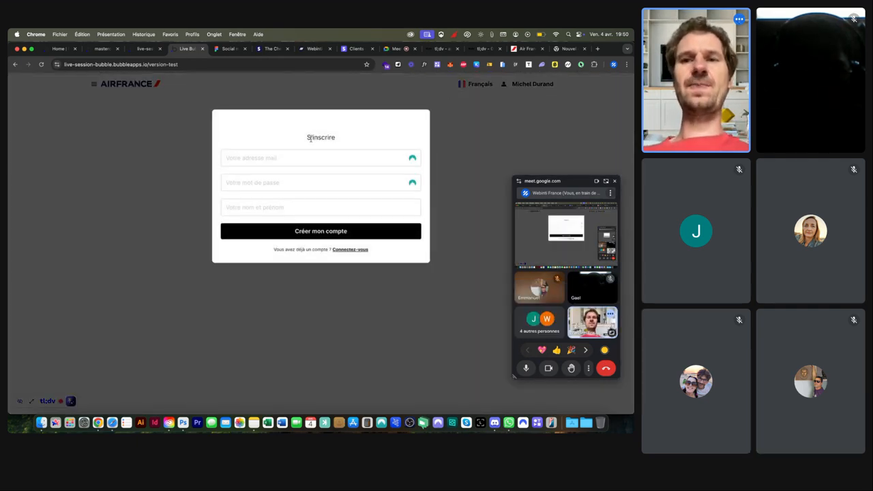
pyautogui.click(349, 250)
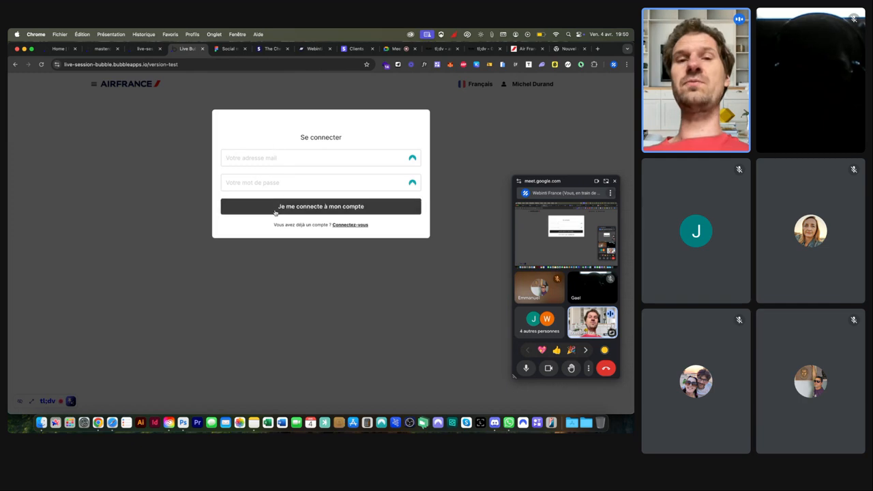
pyautogui.scroll(5, 323, 208)
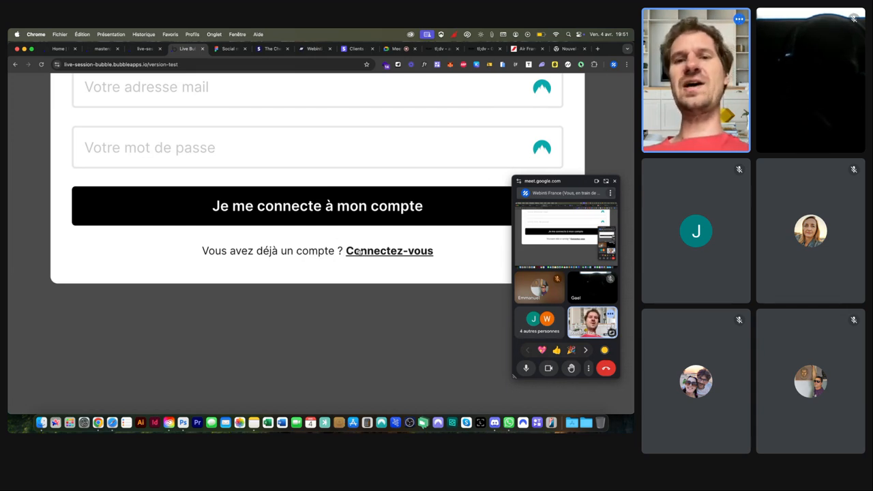
pyautogui.press('super+0')
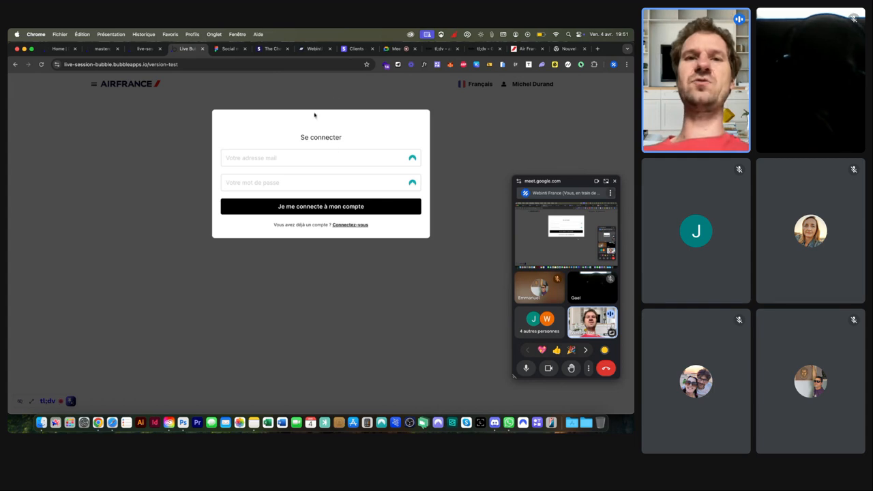
# Step: Give the 'Vous avez déjà un compte' text a condition: RE - Popup Signup's mode is login
pyautogui.click(145, 48)
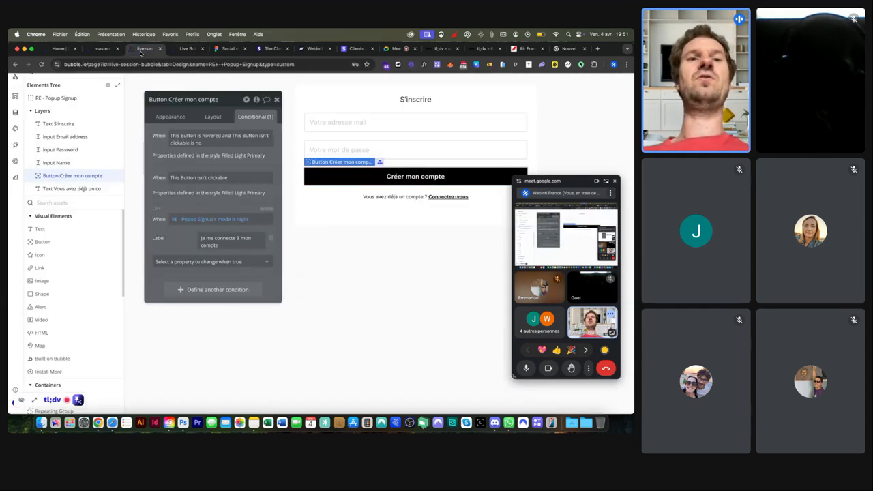
pyautogui.click(384, 198)
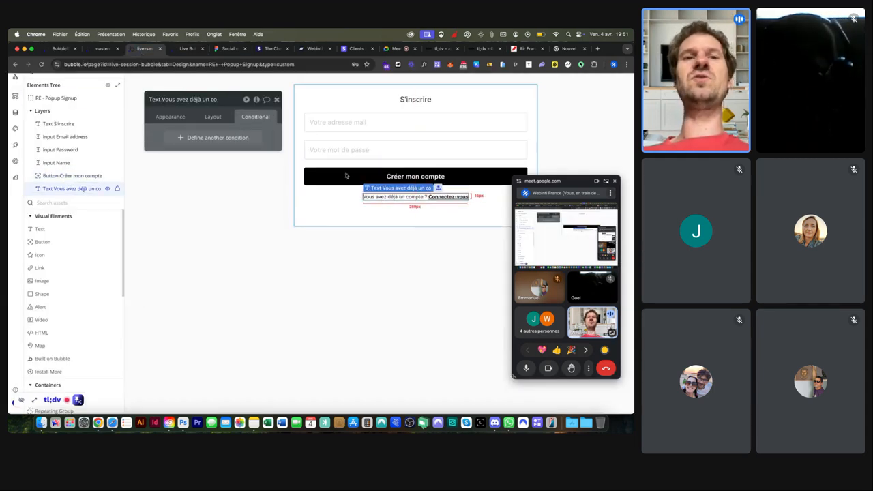
pyautogui.click(216, 138)
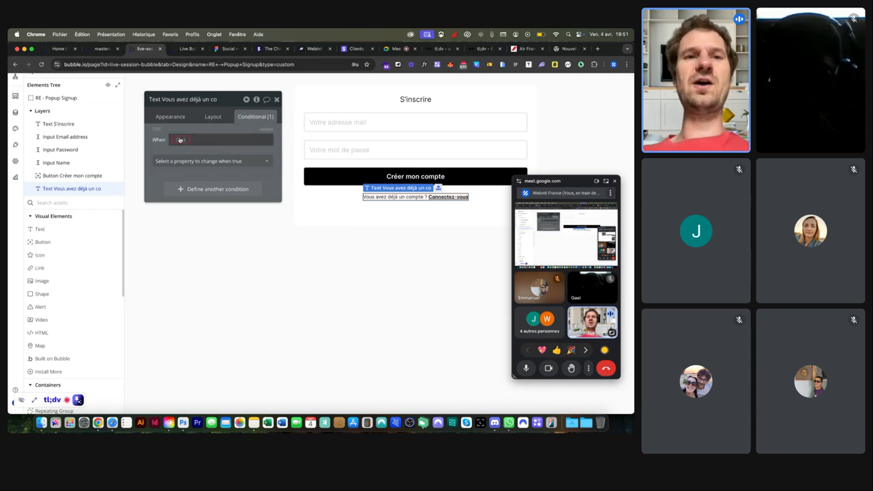
pyautogui.click(179, 139)
pyautogui.write('pop')
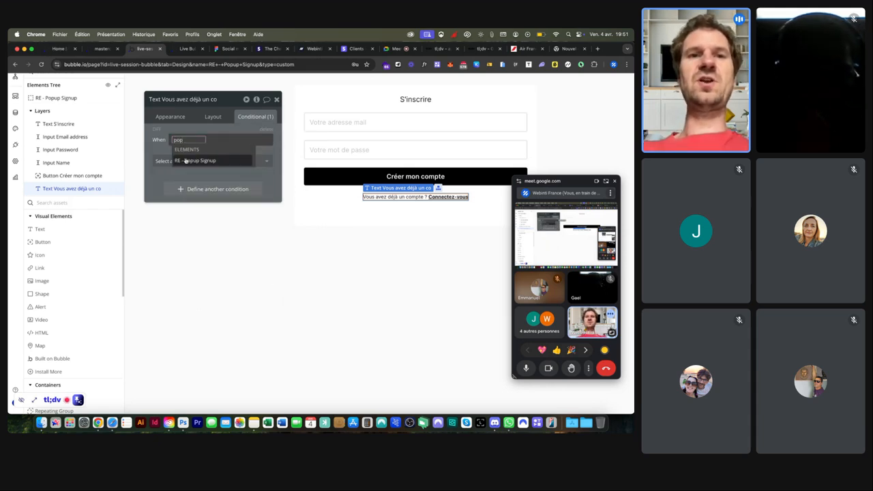
pyautogui.click(185, 160)
pyautogui.click(230, 263)
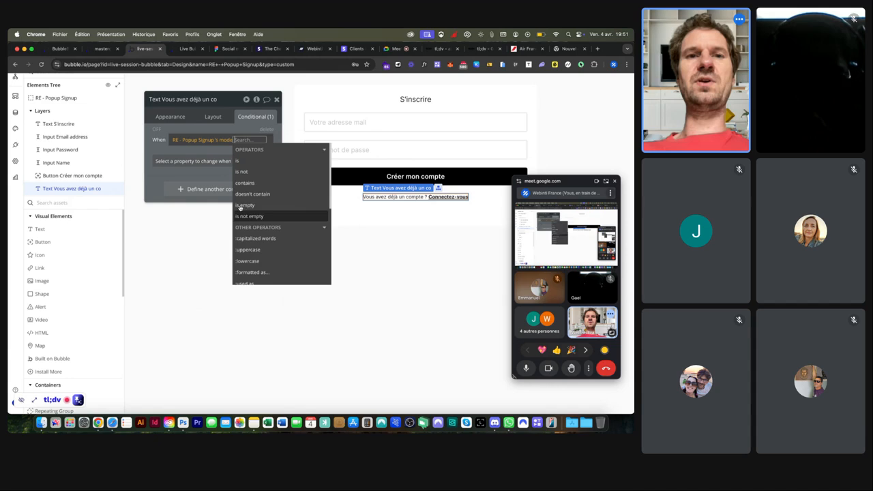
pyautogui.click(249, 164)
pyautogui.write('lo')
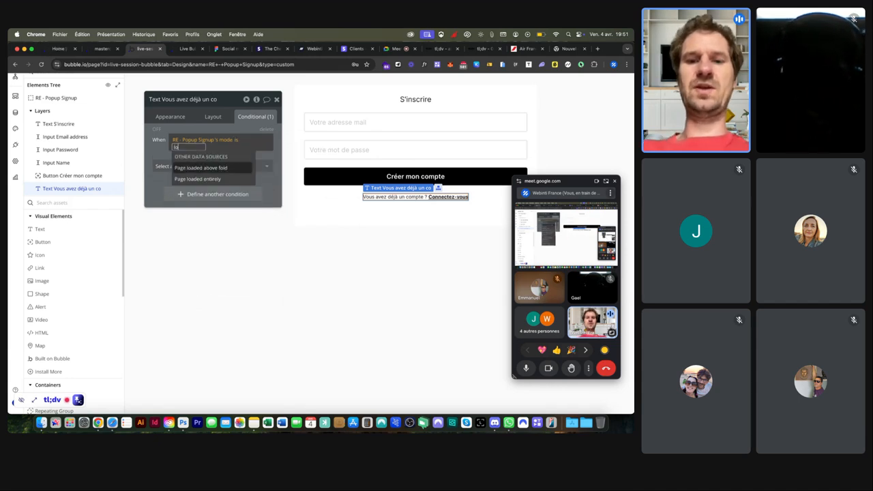
pyautogui.write('gin')
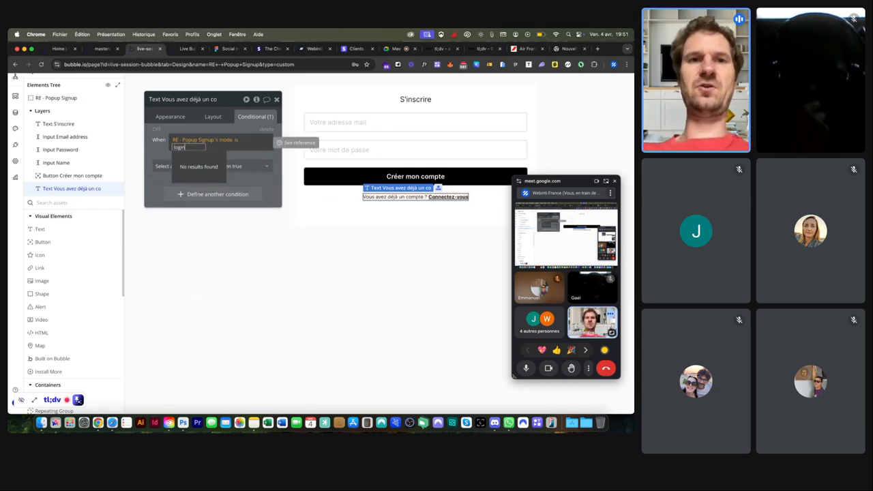
pyautogui.press('Return')
# Step: Under that condition, change the Text to 'Vous n'avez pas encore de compte ? Inscrivez-vous'
pyautogui.click(169, 166)
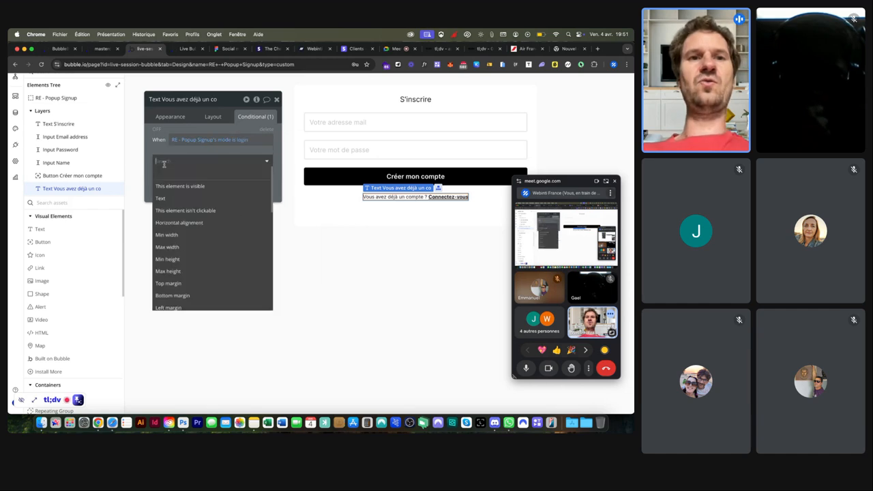
pyautogui.click(172, 200)
pyautogui.click(196, 173)
pyautogui.click(170, 169)
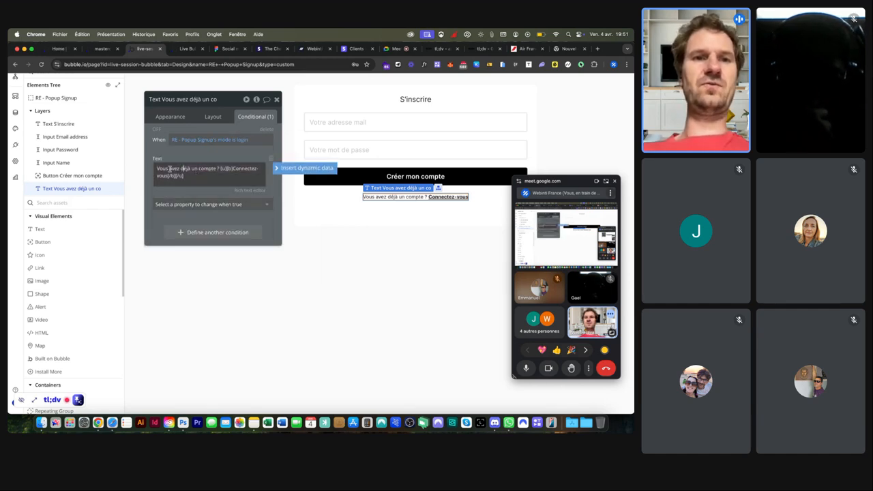
pyautogui.write("n'")
pyautogui.click(185, 168)
pyautogui.write('pas encore de')
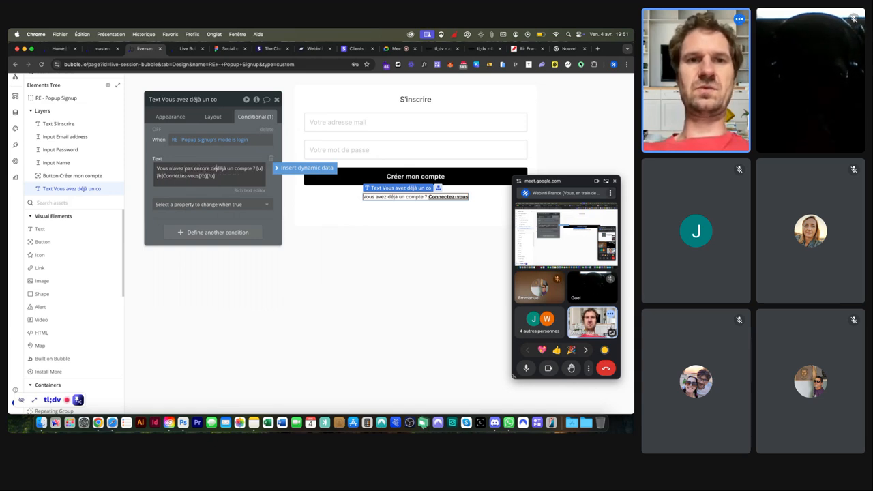
pyautogui.press('Delete')
pyautogui.press('Delete')
pyautogui.press('Delete')
pyautogui.press('Delete')
pyautogui.press('Delete')
pyautogui.press('Delete')
pyautogui.press('Delete')
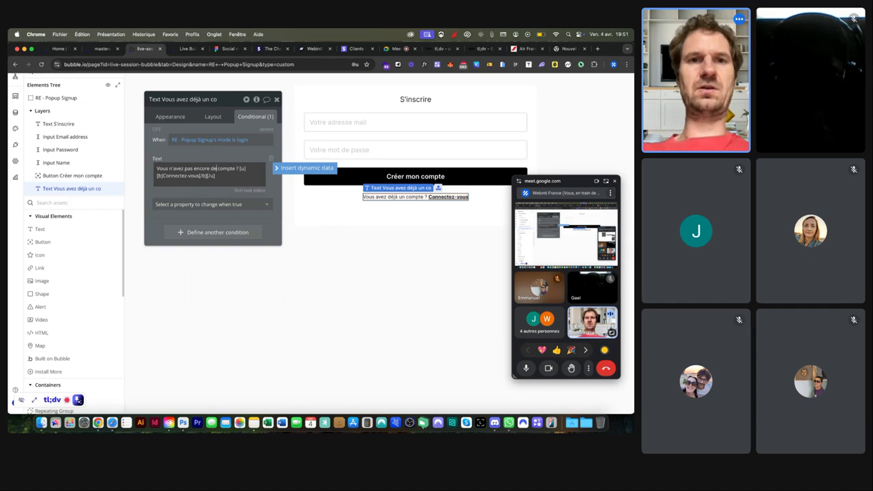
pyautogui.press('Delete')
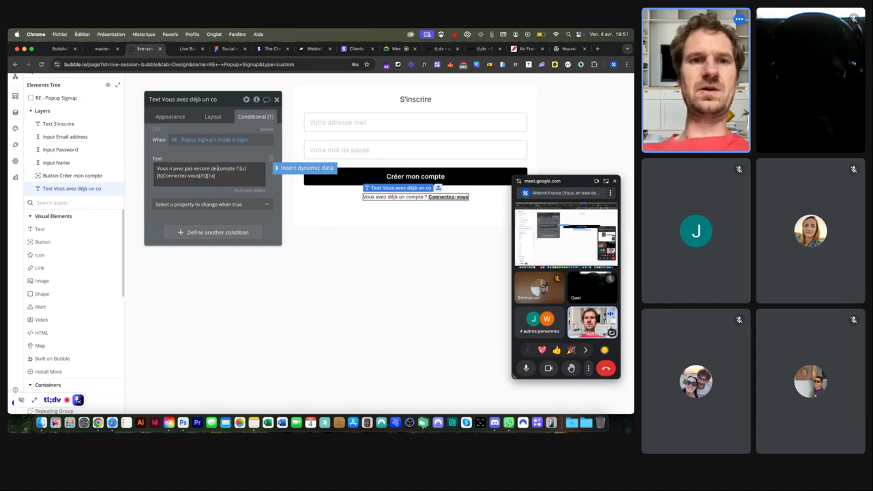
pyautogui.doubleClick(176, 176)
pyautogui.write('Inscrivez')
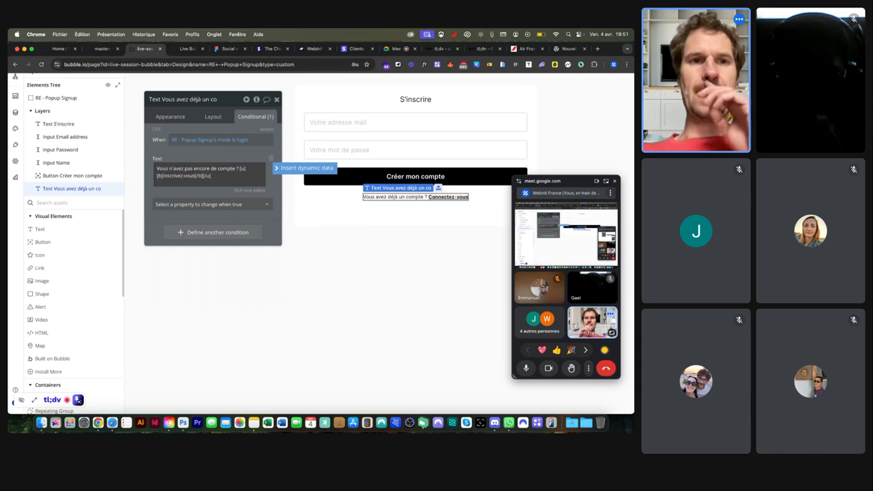
pyautogui.click(188, 49)
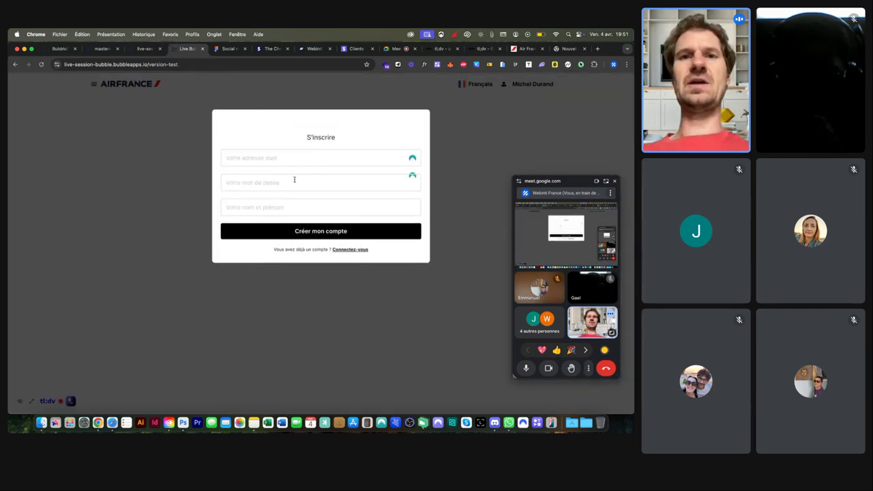
# Step: Switch the live popup to login mode to verify the 'Inscrivez-vous' prompt, then return to the editor
pyautogui.click(350, 249)
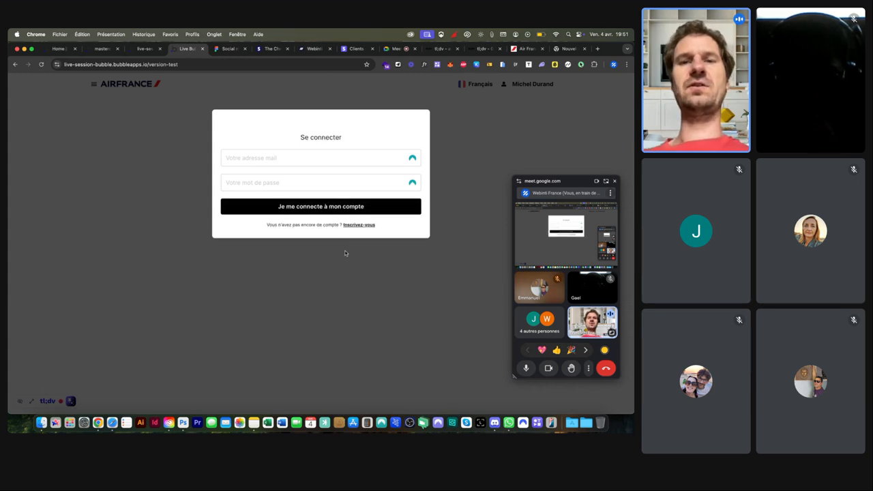
pyautogui.scroll(5, 321, 228)
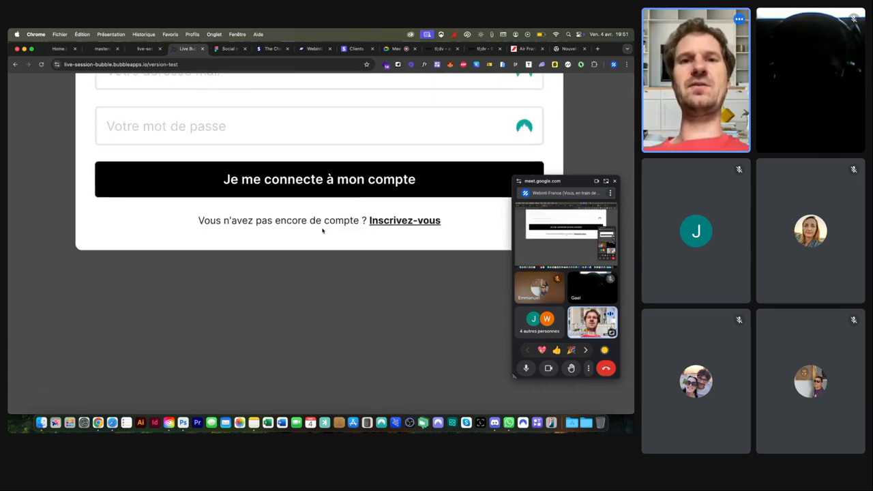
pyautogui.scroll(-5, 401, 225)
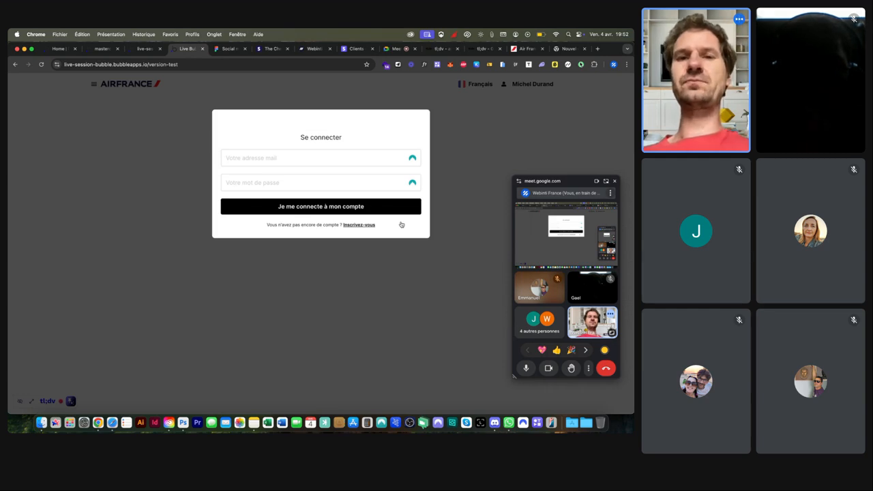
pyautogui.click(147, 53)
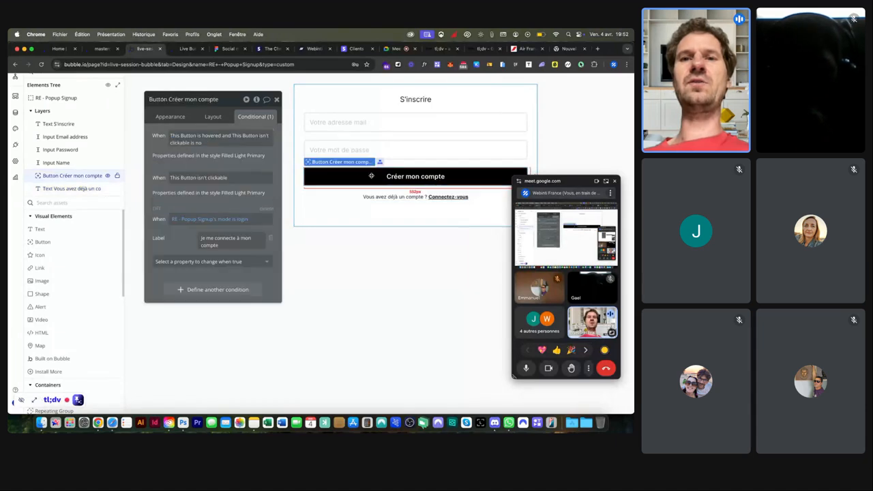
# Step: Open the Créer mon compte workflow and set Only when RE - Popup Signup's mode is signup
pyautogui.click(171, 117)
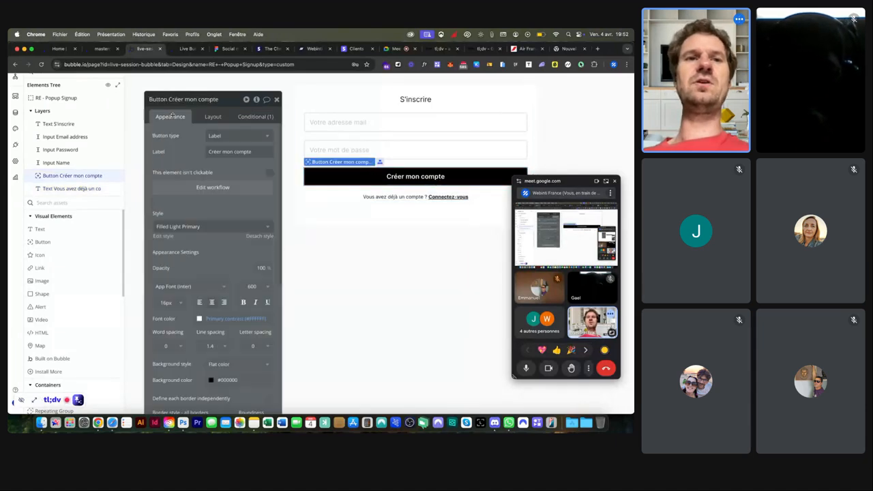
pyautogui.click(204, 188)
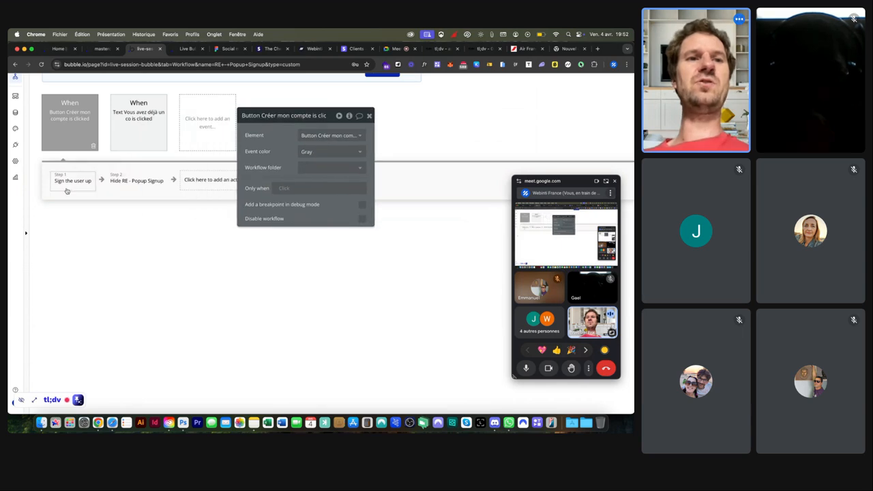
pyautogui.moveTo(108, 188)
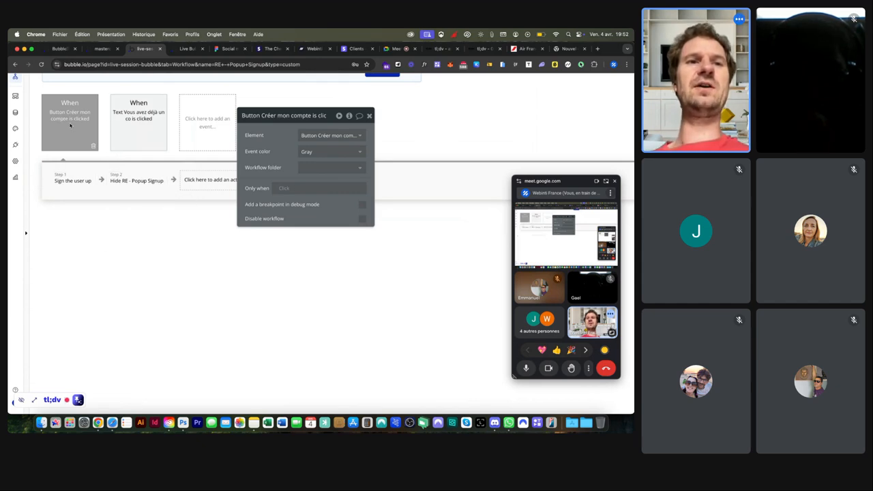
pyautogui.moveTo(69, 125)
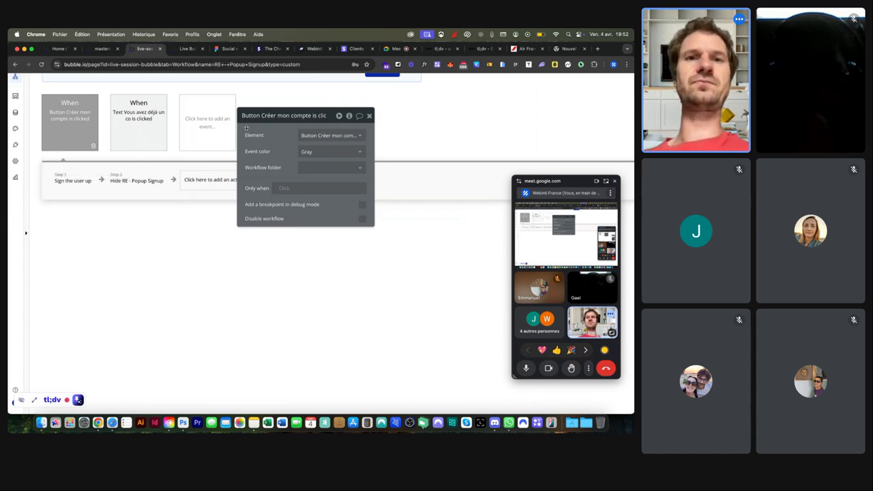
pyautogui.click(286, 187)
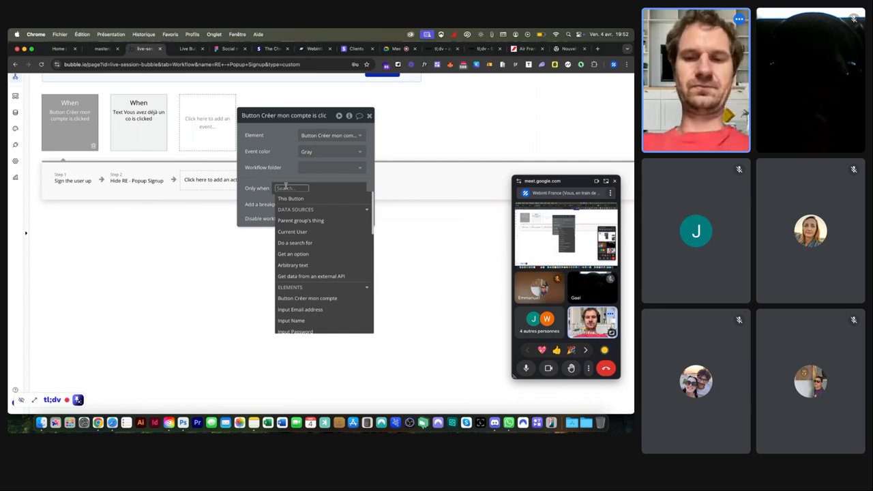
pyautogui.write('popup')
pyautogui.click(311, 208)
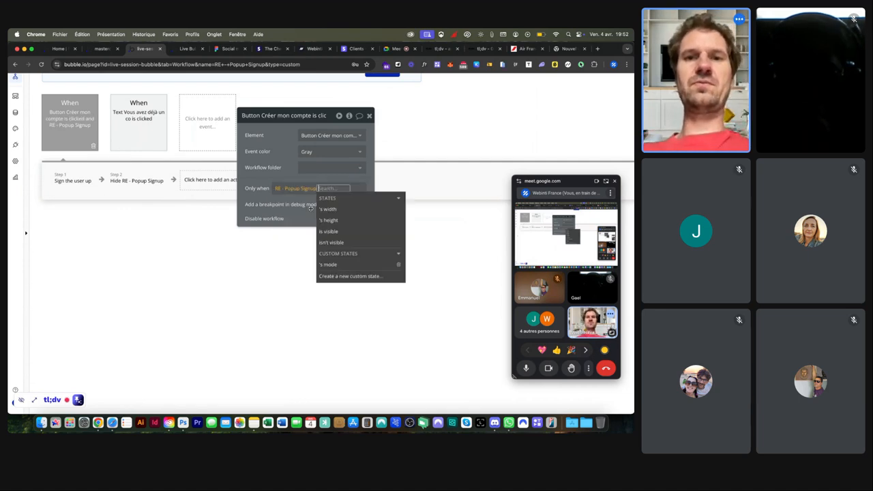
pyautogui.click(344, 264)
pyautogui.click(318, 225)
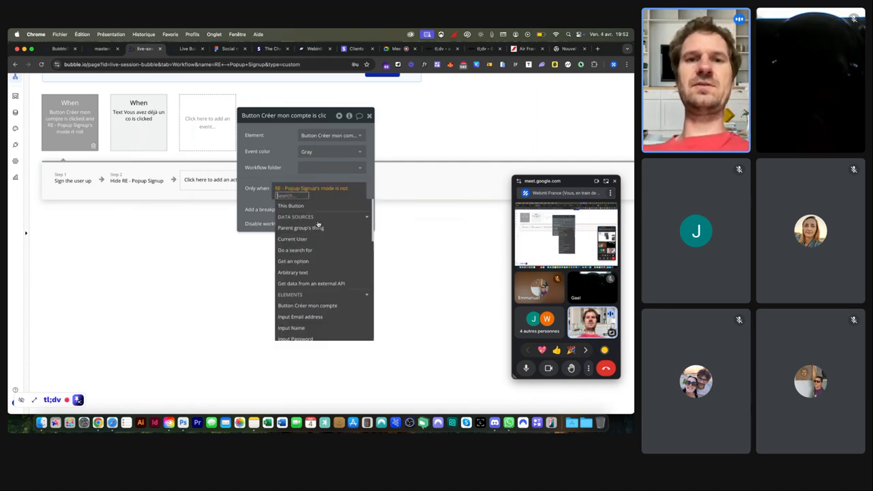
pyautogui.click(337, 188)
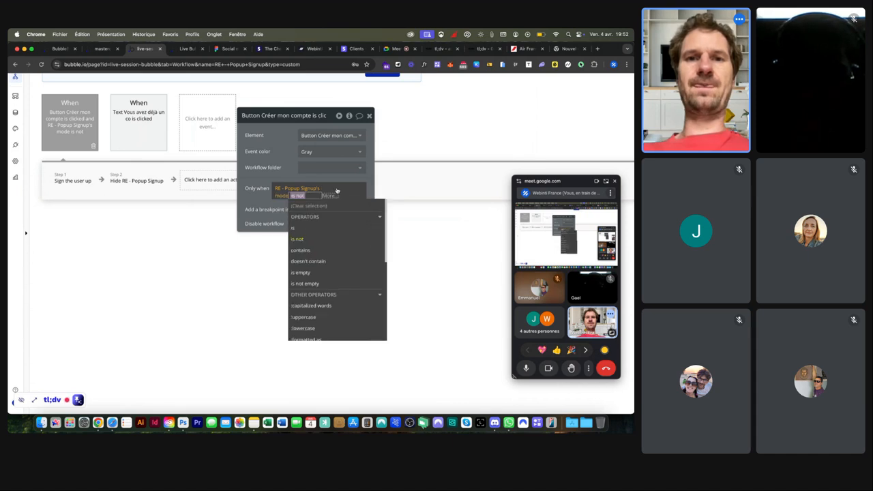
pyautogui.click(302, 230)
pyautogui.write('signup')
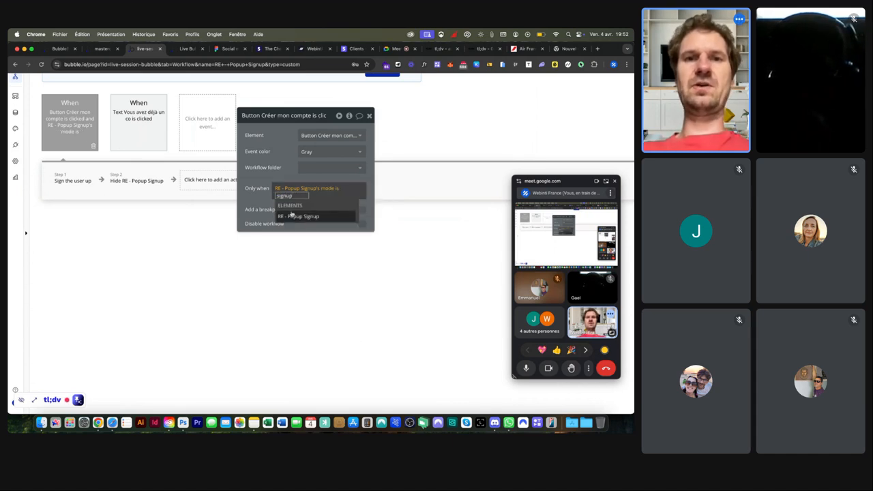
pyautogui.click(290, 176)
pyautogui.click(291, 176)
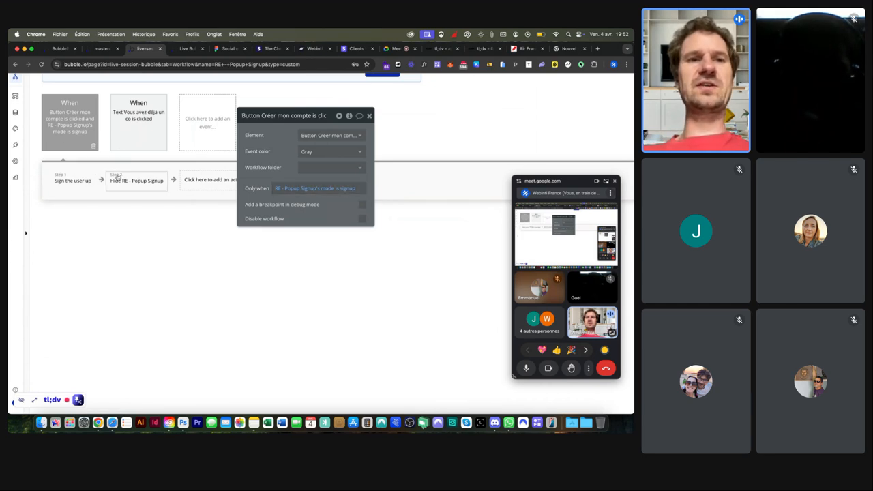
# Step: Duplicate the Créer mon compte is clicked event by copying and pasting it
pyautogui.rightClick(73, 120)
pyautogui.click(109, 163)
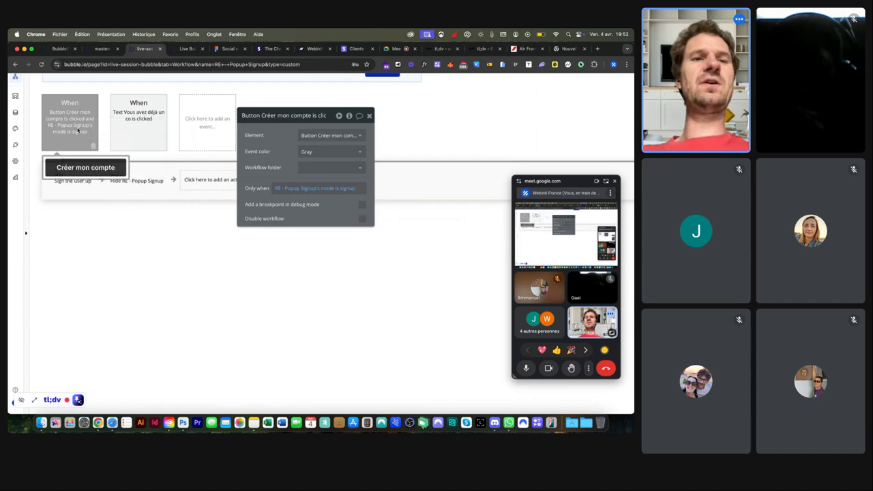
pyautogui.rightClick(77, 130)
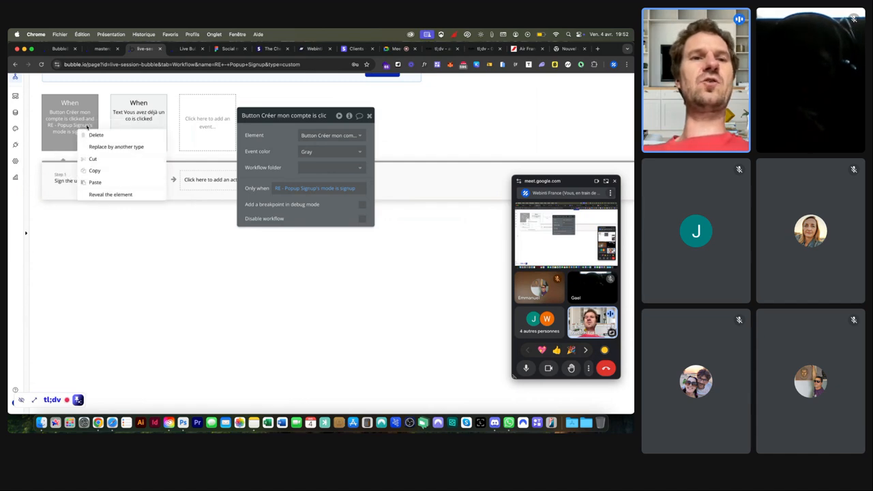
pyautogui.click(96, 182)
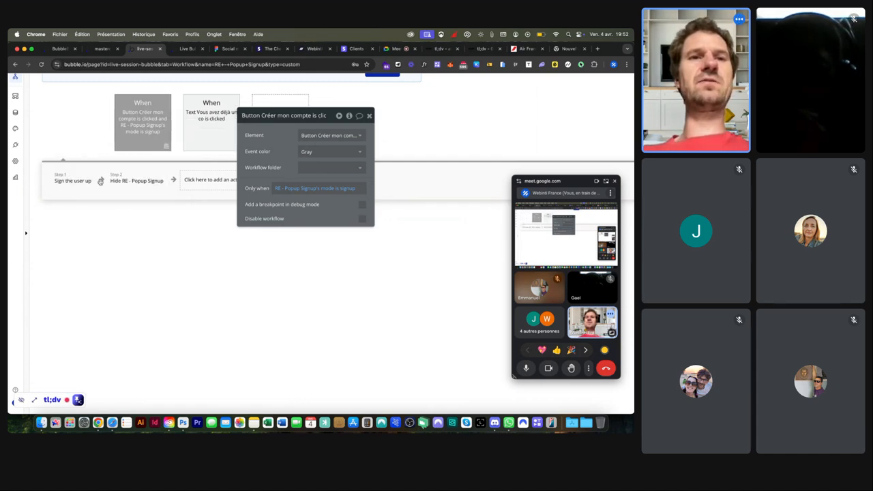
# Step: Change the copy's Only when value to login and delete its Sign the user up step
pyautogui.click(347, 193)
pyautogui.write('login')
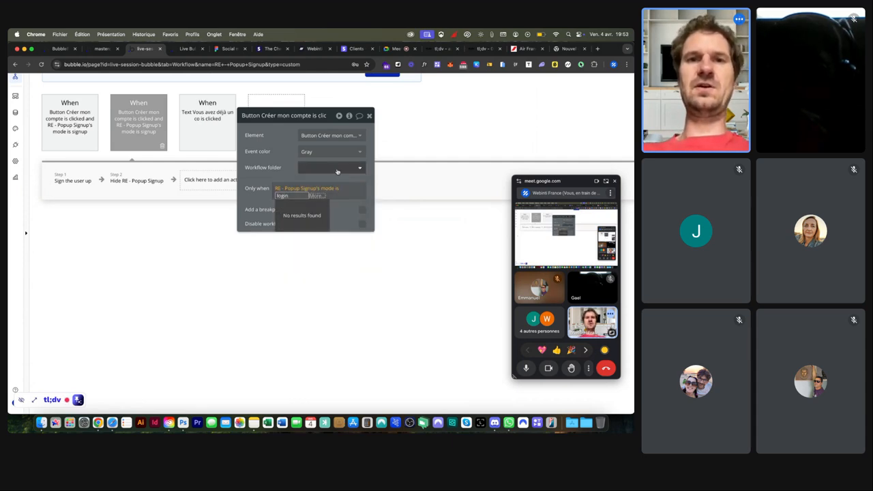
pyautogui.click(61, 186)
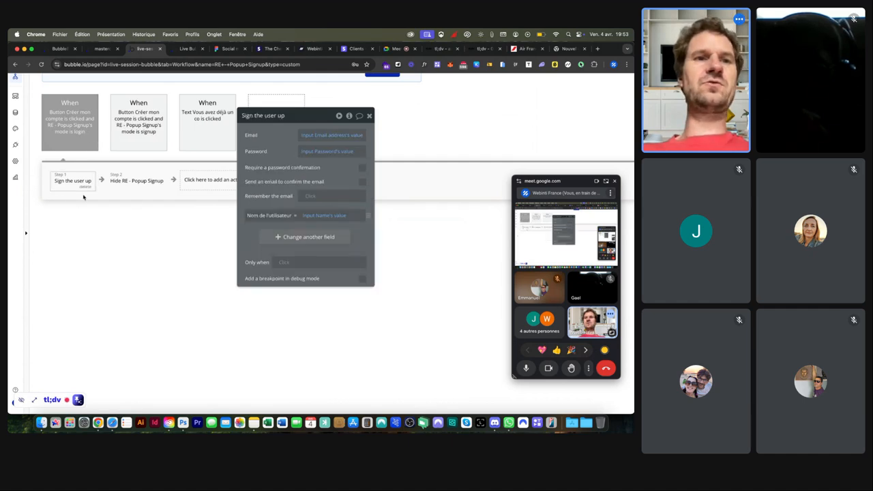
pyautogui.press('Delete')
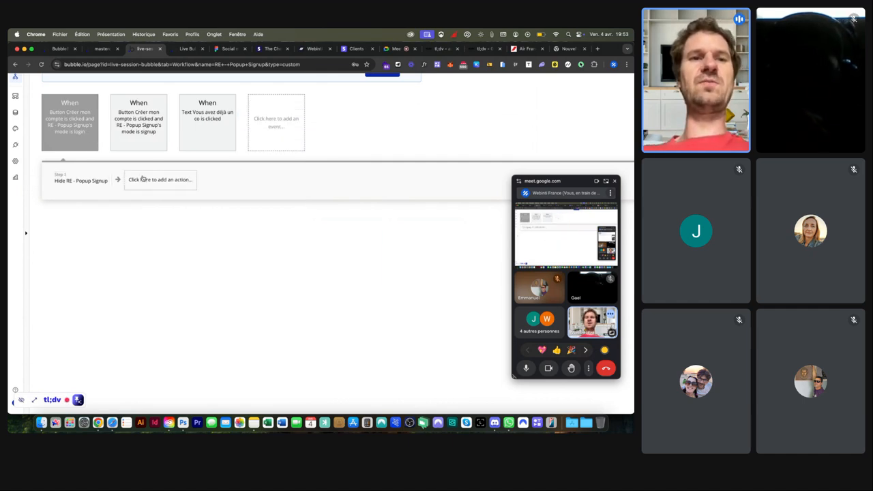
pyautogui.click(143, 179)
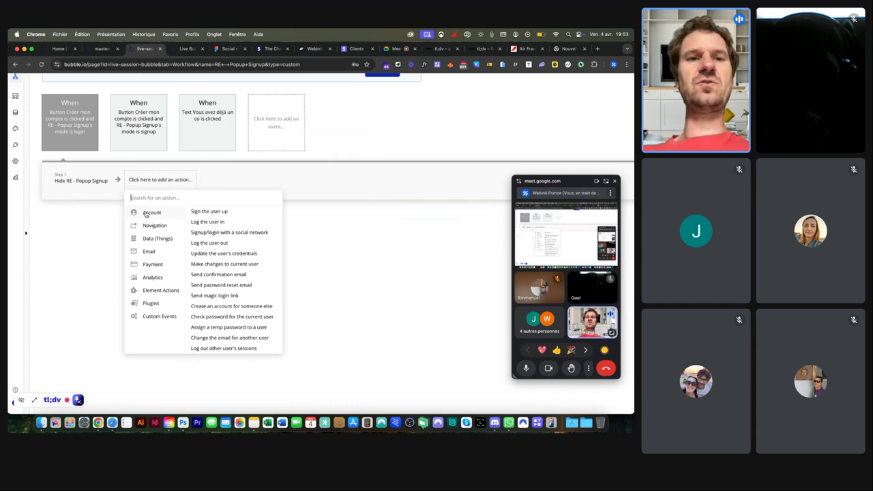
# Step: Add a Log the user in action and move it to Step 1
pyautogui.click(201, 222)
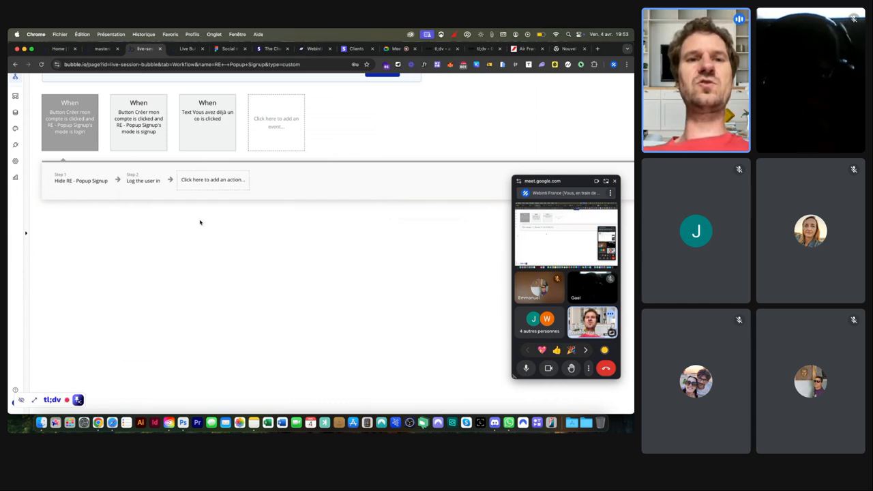
pyautogui.moveTo(145, 183); pyautogui.dragTo(68, 178)
pyautogui.click(67, 178)
# Step: Set its email and password to the Email address and Password inputs' values, with Remember email yes
pyautogui.click(309, 135)
pyautogui.write('ema')
pyautogui.click(324, 157)
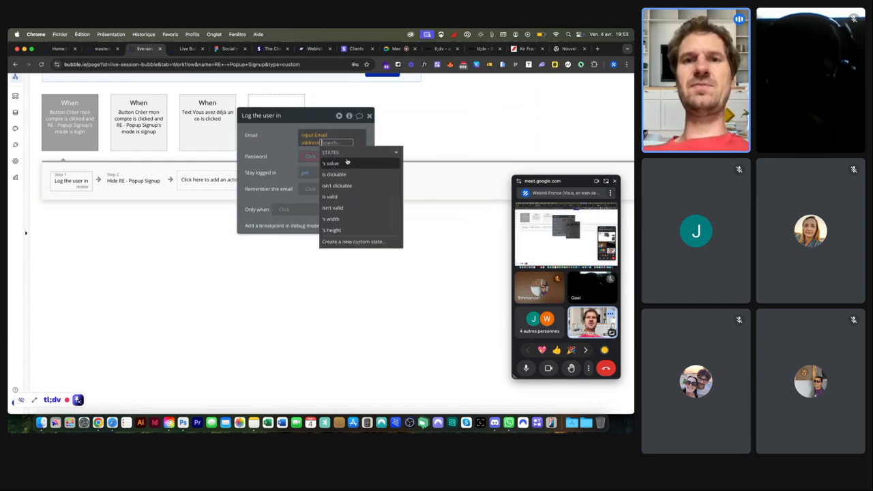
pyautogui.click(308, 154)
pyautogui.write('pass')
pyautogui.click(326, 172)
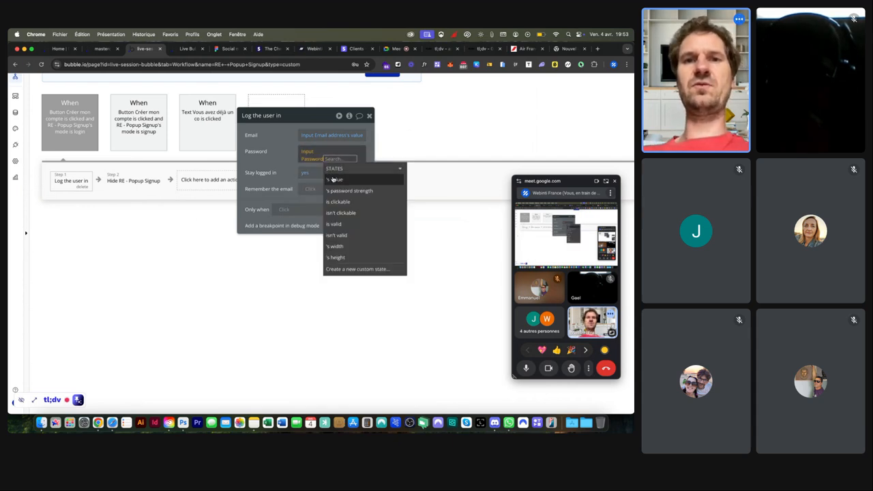
pyautogui.click(250, 169)
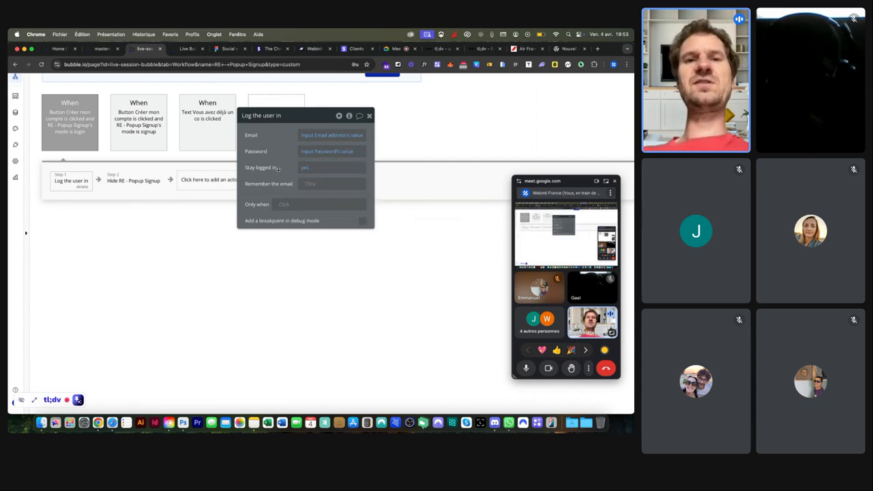
pyautogui.click(310, 184)
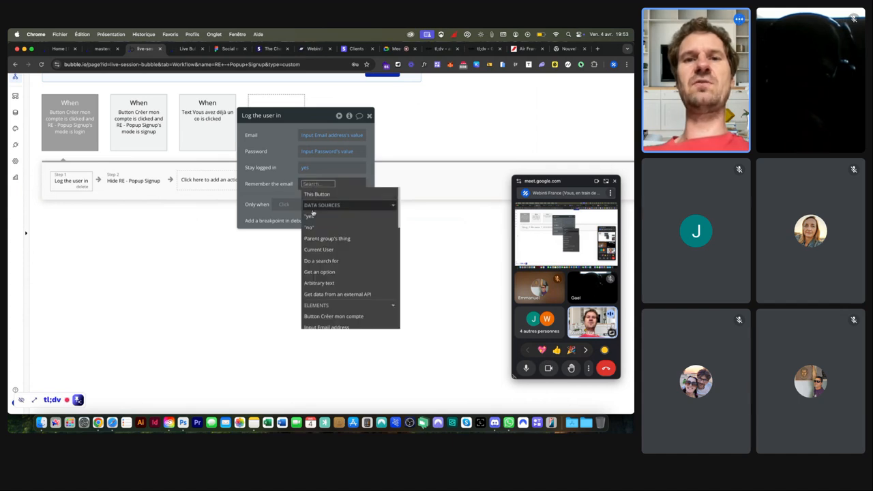
pyautogui.click(311, 215)
pyautogui.click(123, 178)
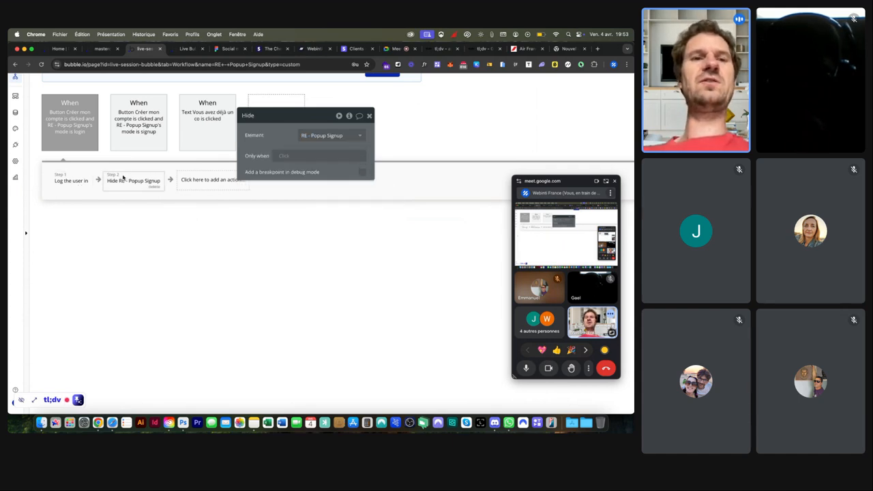
pyautogui.click(190, 50)
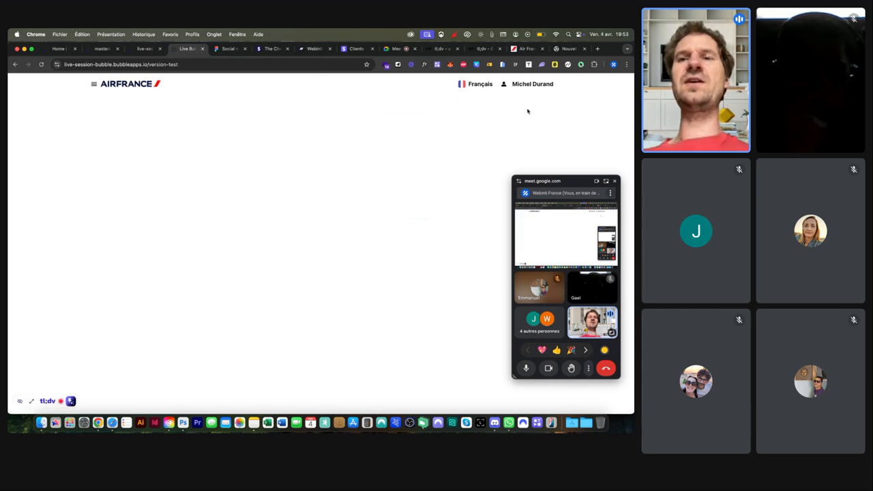
# Step: Go to the editor's Design view, open RE - Header, and select its person icon
pyautogui.click(149, 49)
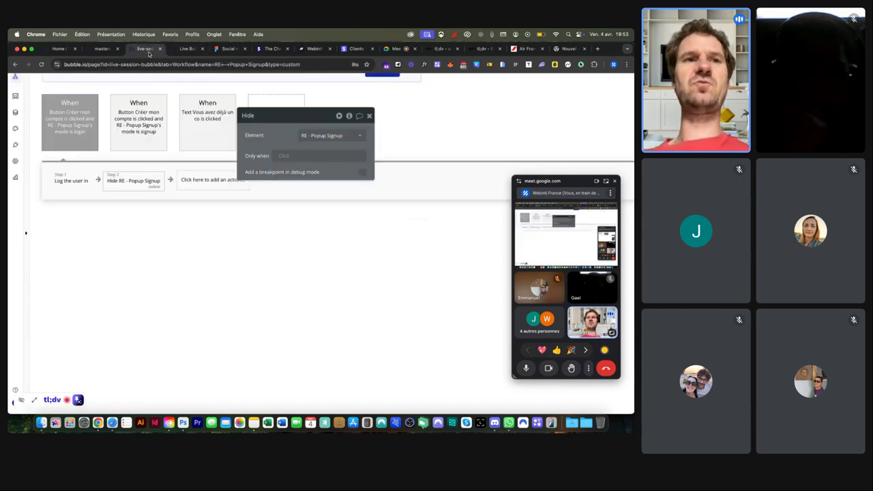
pyautogui.scroll(2, 21, 104)
pyautogui.click(16, 104)
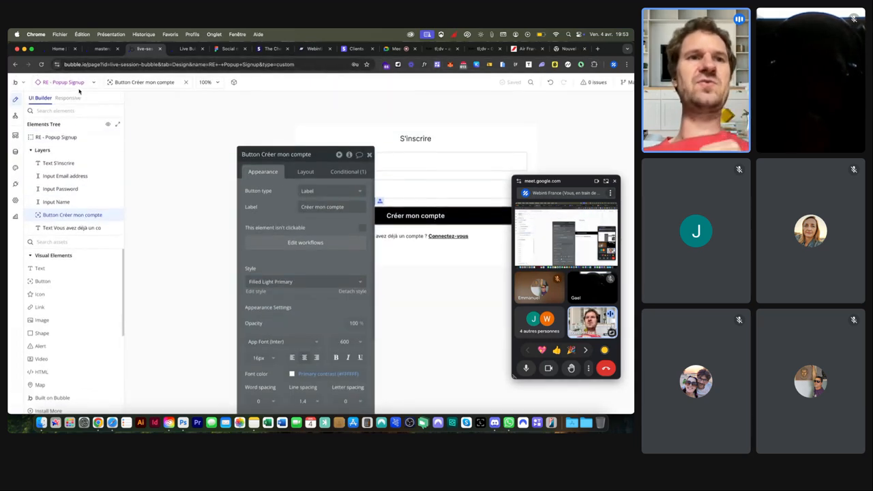
pyautogui.click(74, 82)
pyautogui.click(59, 191)
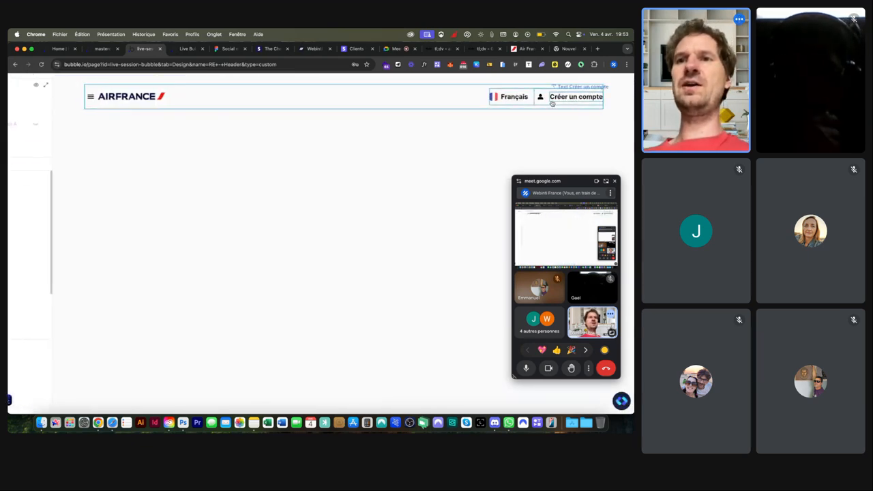
pyautogui.click(541, 99)
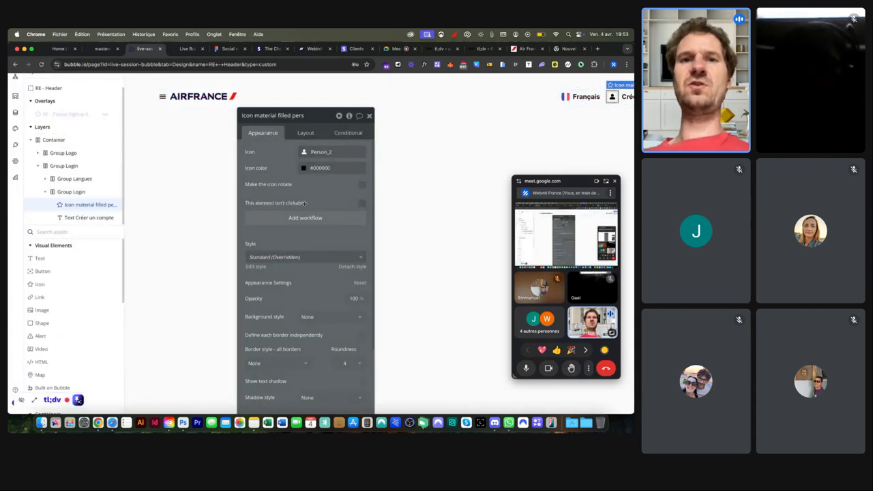
# Step: Add an icon condition: When Current User is logged in
pyautogui.click(348, 133)
pyautogui.click(302, 156)
pyautogui.click(300, 156)
pyautogui.write('curr')
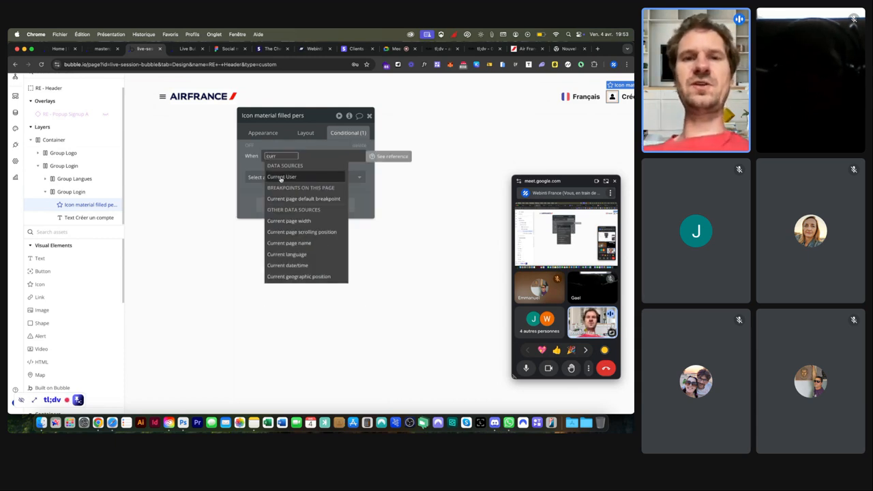
pyautogui.click(281, 177)
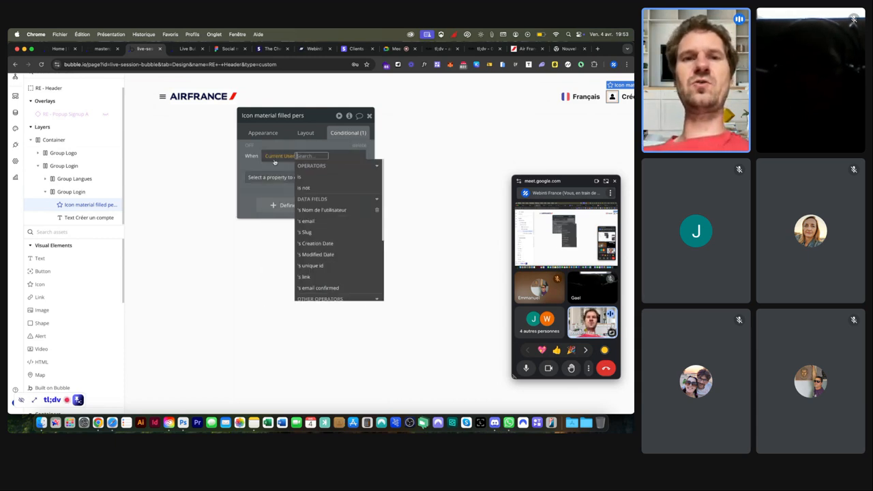
pyautogui.write('log')
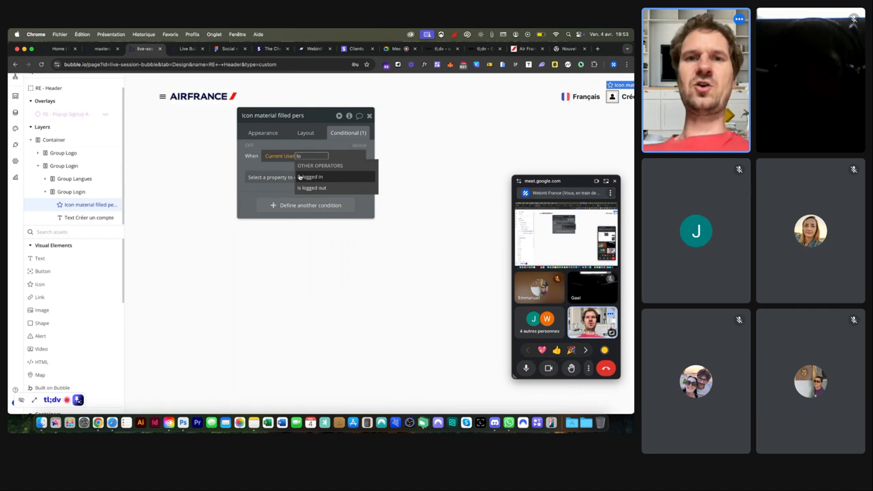
pyautogui.click(302, 178)
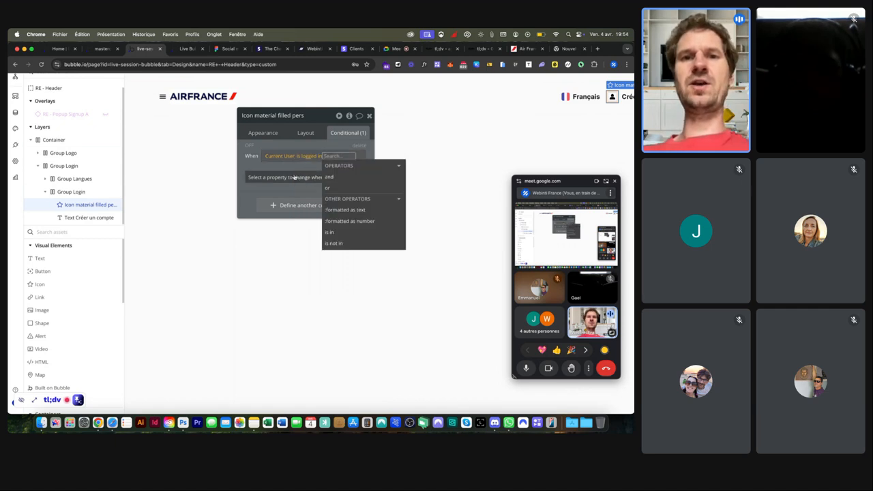
# Step: Under that condition, change the Icon property to Logout
pyautogui.click(292, 177)
pyautogui.click(283, 210)
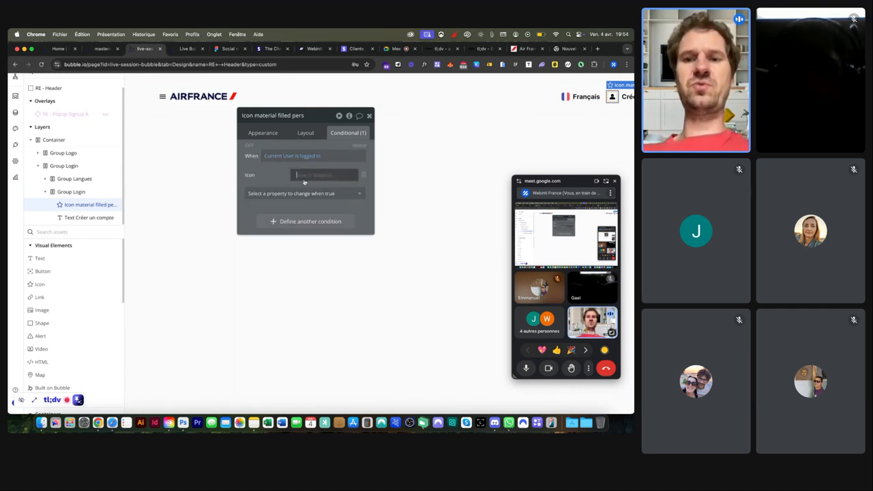
pyautogui.click(303, 176)
pyautogui.write('log')
pyautogui.click(297, 206)
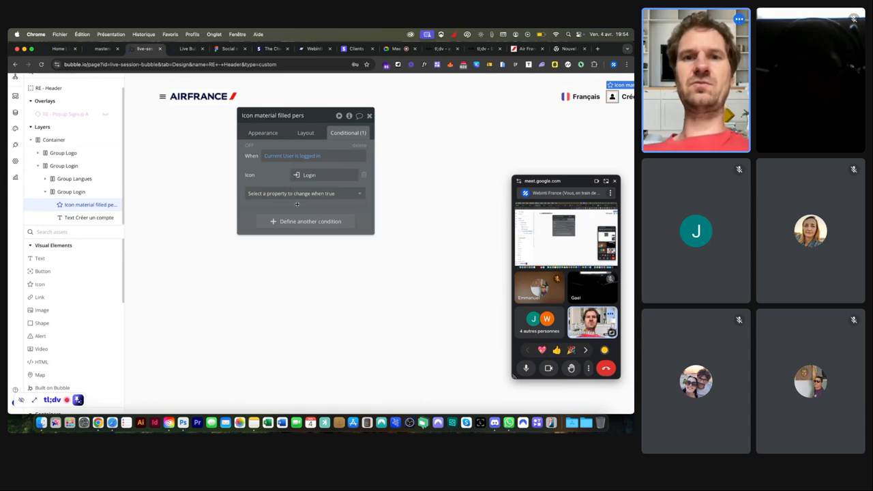
pyautogui.click(310, 178)
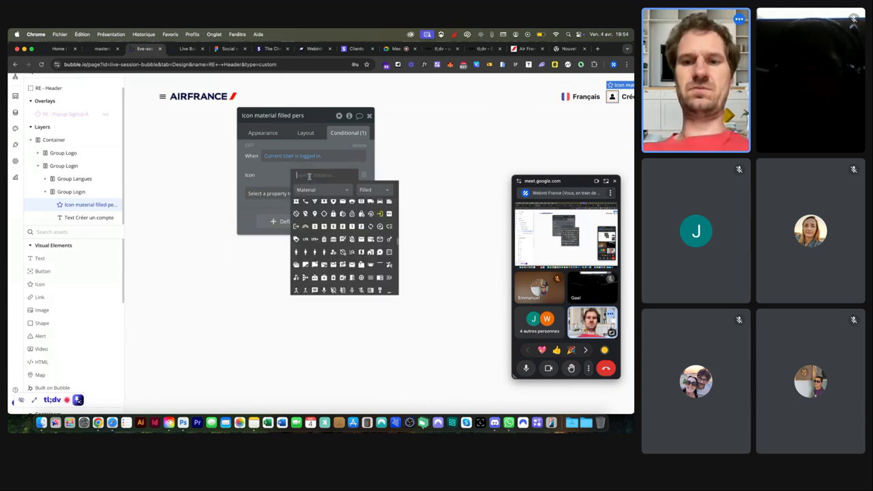
pyautogui.write('log')
pyautogui.click(315, 205)
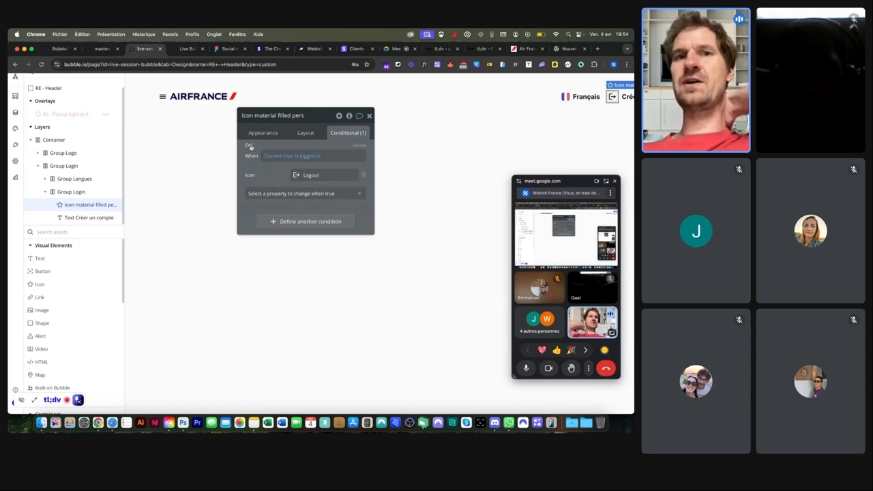
pyautogui.click(263, 134)
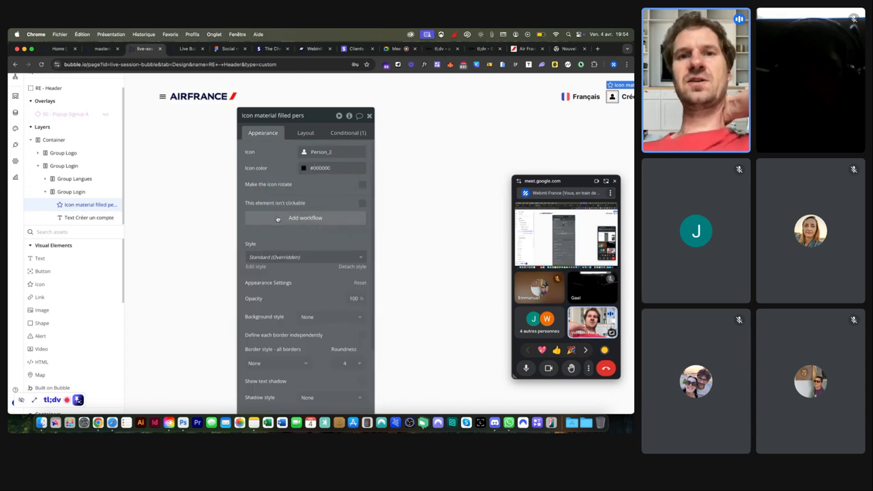
# Step: Add a workflow on the icon click that runs Log the user out, then view the live preview
pyautogui.click(277, 217)
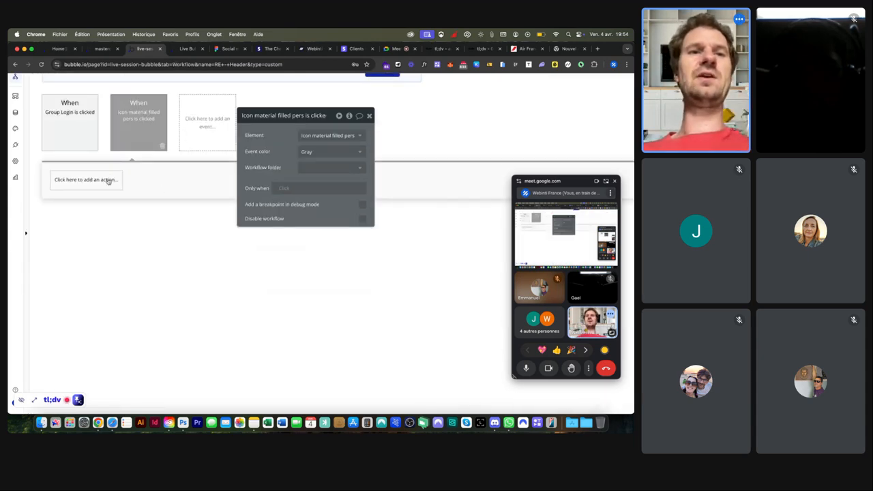
pyautogui.click(108, 181)
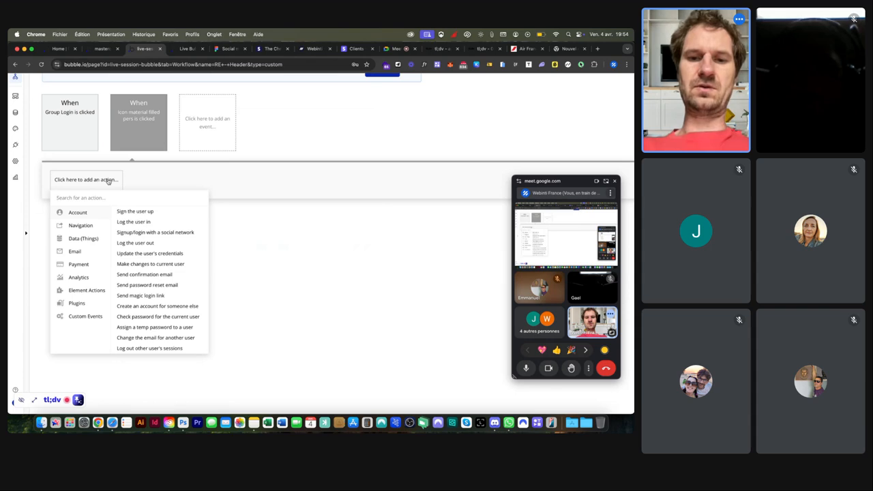
pyautogui.write('log')
pyautogui.click(85, 232)
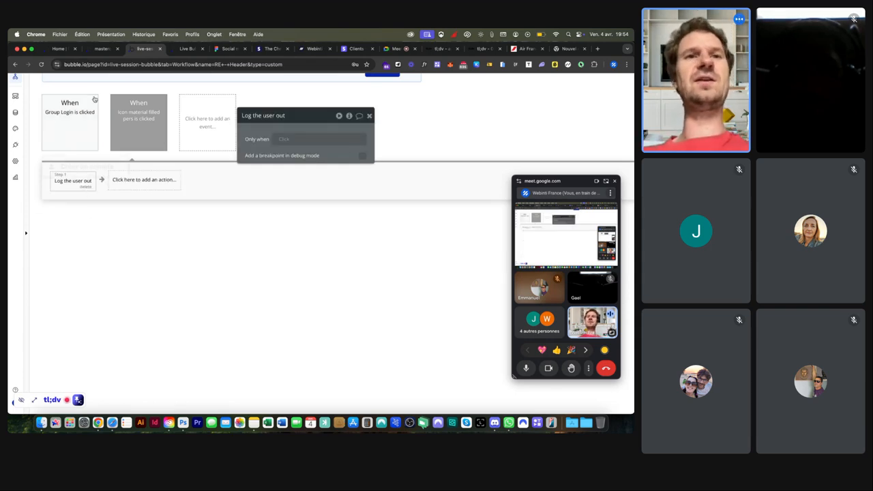
pyautogui.click(191, 49)
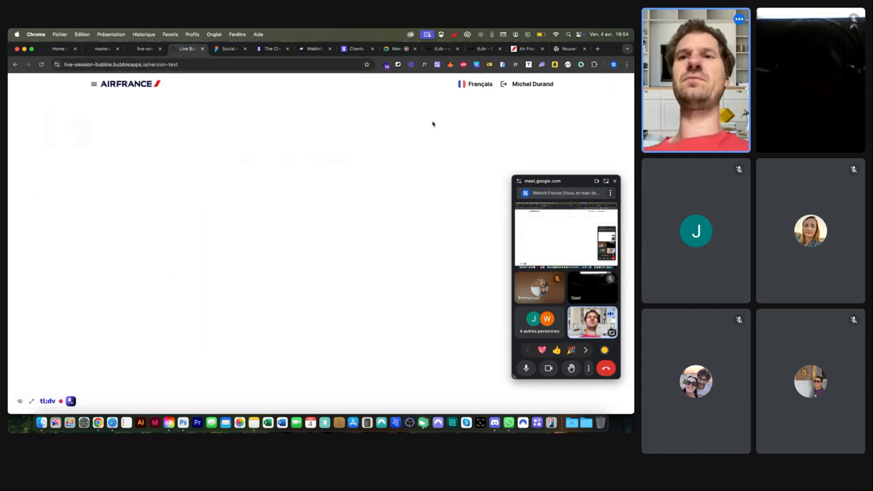
# Step: Log out via the header icon and switch the account popup to its login form
pyautogui.click(503, 85)
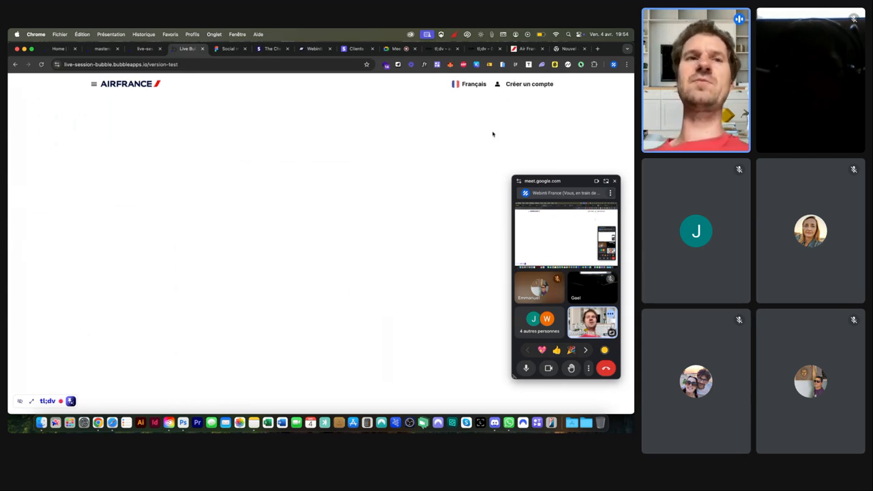
pyautogui.click(523, 87)
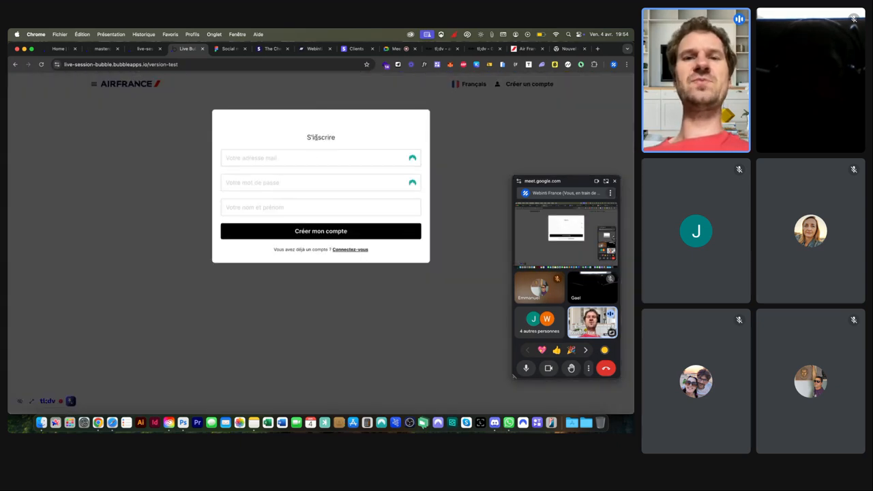
pyautogui.click(349, 249)
# Step: Log back in with the test account's e-mail and password using 'Je me connecte à mon compte'
pyautogui.click(263, 155)
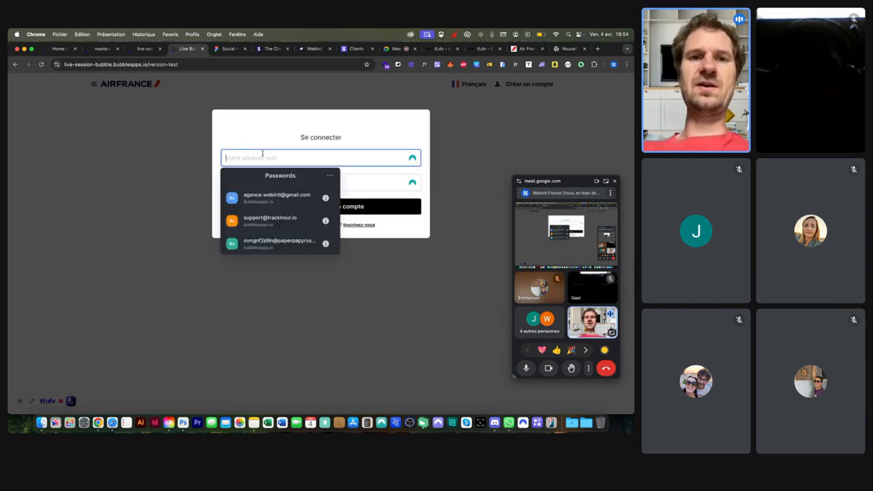
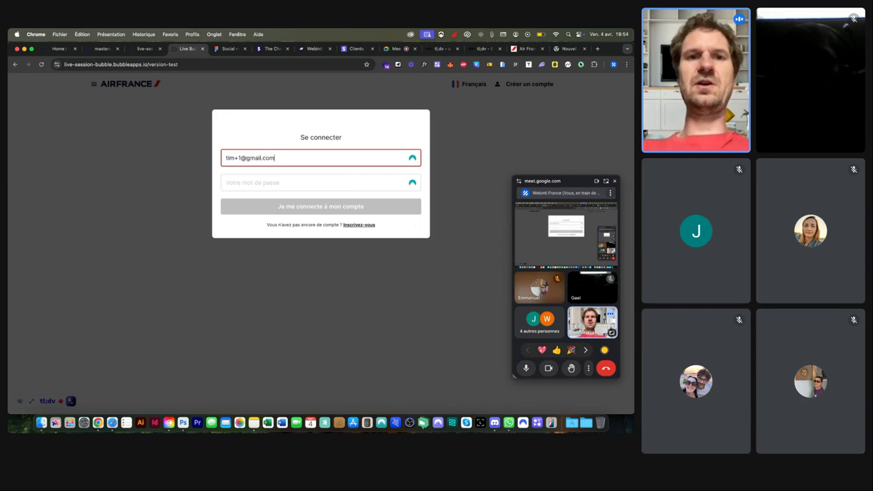
pyautogui.press('Tab')
pyautogui.write('•••••••••')
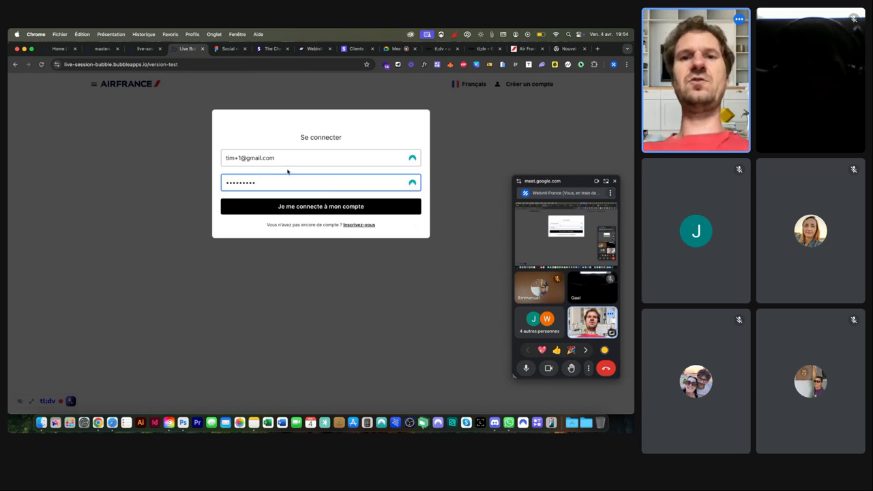
pyautogui.click(289, 208)
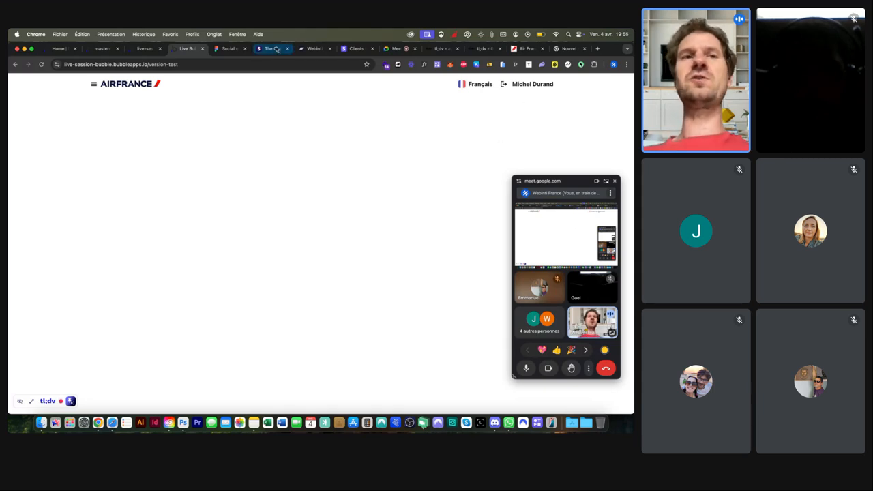
# Step: In the Bubble editor, view the All Users entries under Data > App data
pyautogui.click(144, 49)
pyautogui.click(15, 112)
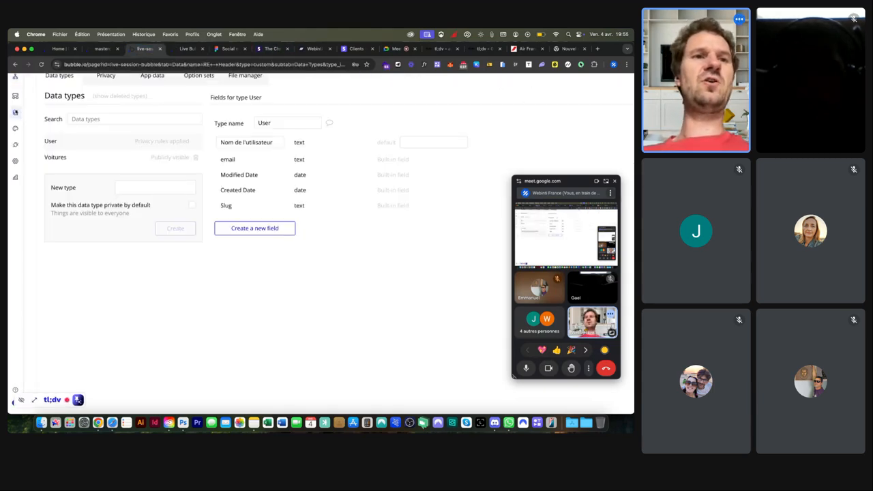
pyautogui.click(155, 76)
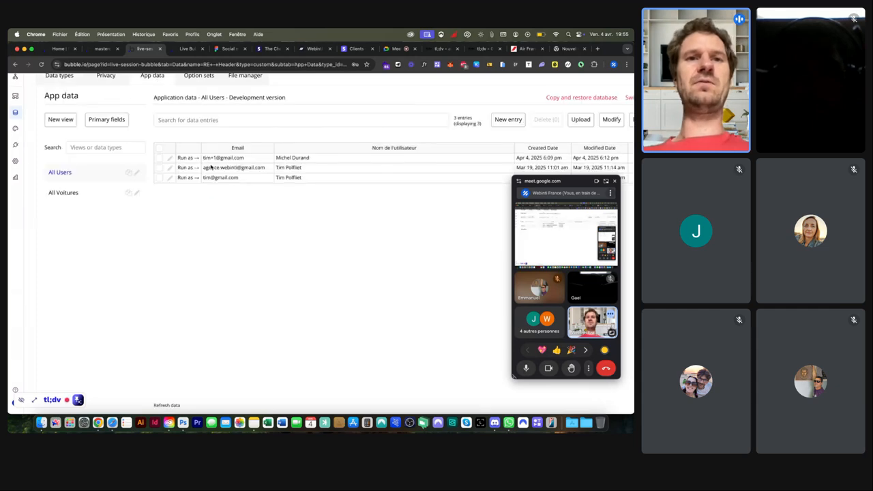
pyautogui.hscroll(3, 204, 164)
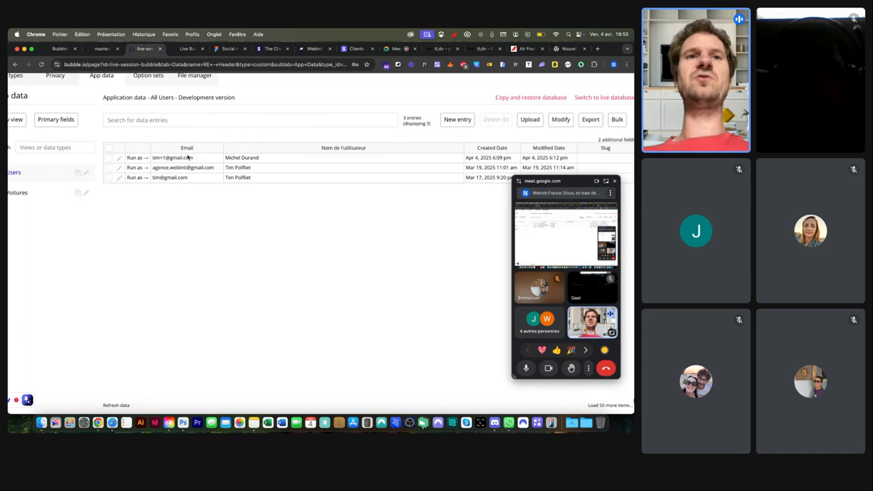
# Step: Back in the preview, close the login popup, then return to the Google Meet call
pyautogui.click(186, 49)
pyautogui.click(530, 87)
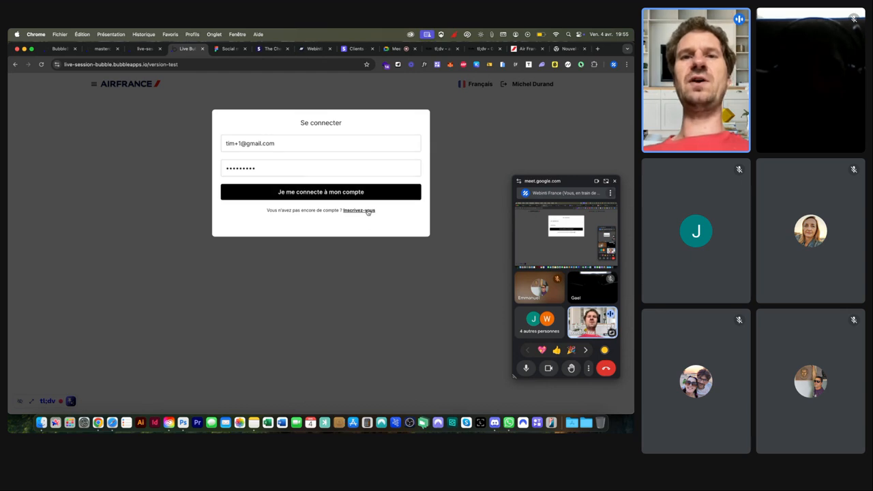
pyautogui.click(367, 253)
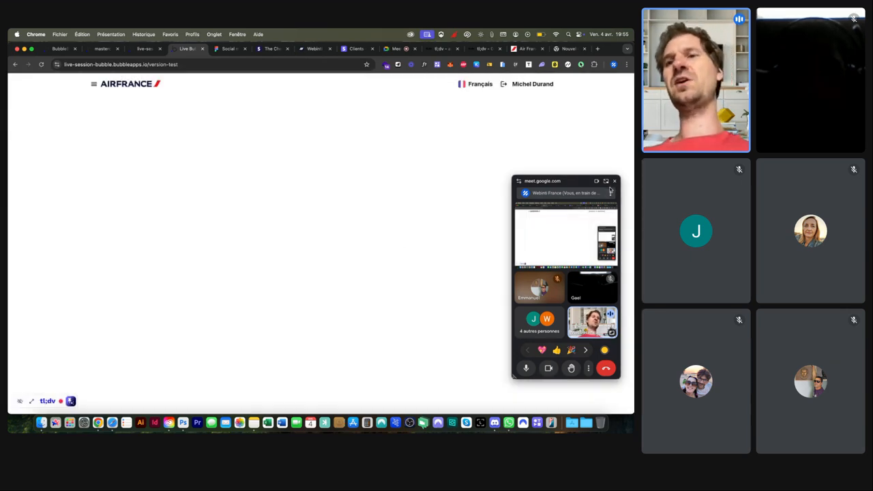
pyautogui.click(606, 181)
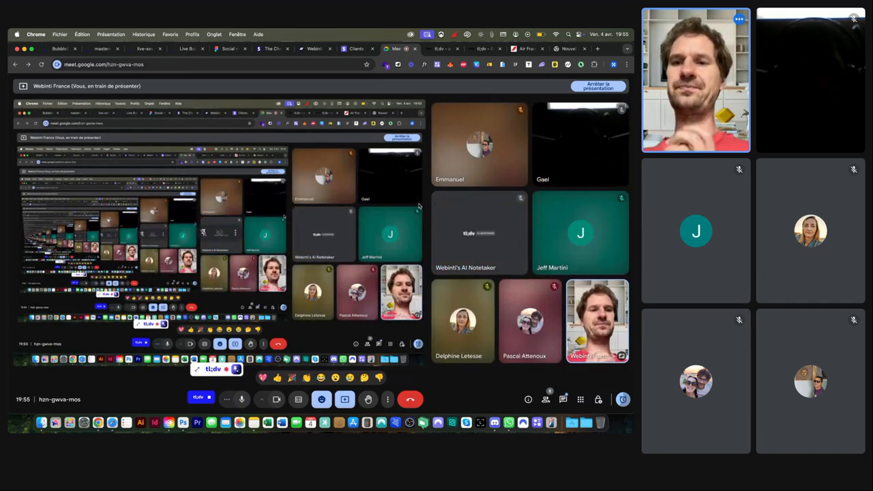
pyautogui.click(568, 401)
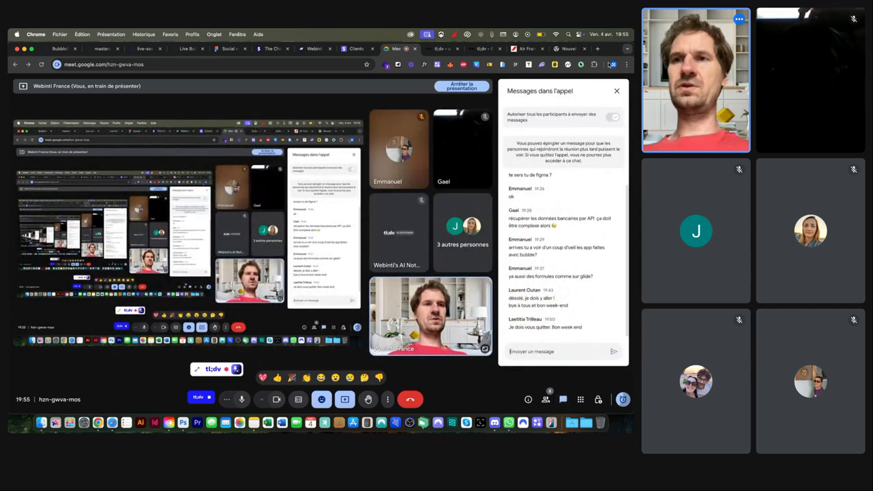
pyautogui.click(616, 91)
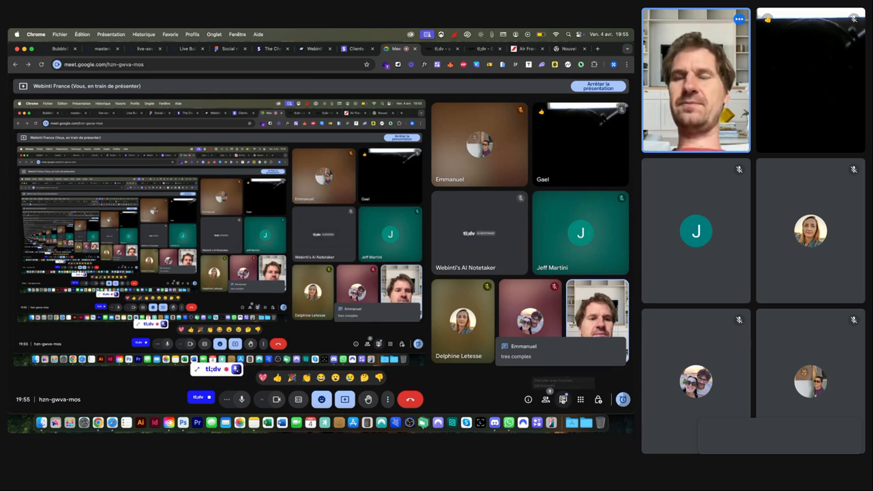
pyautogui.click(563, 398)
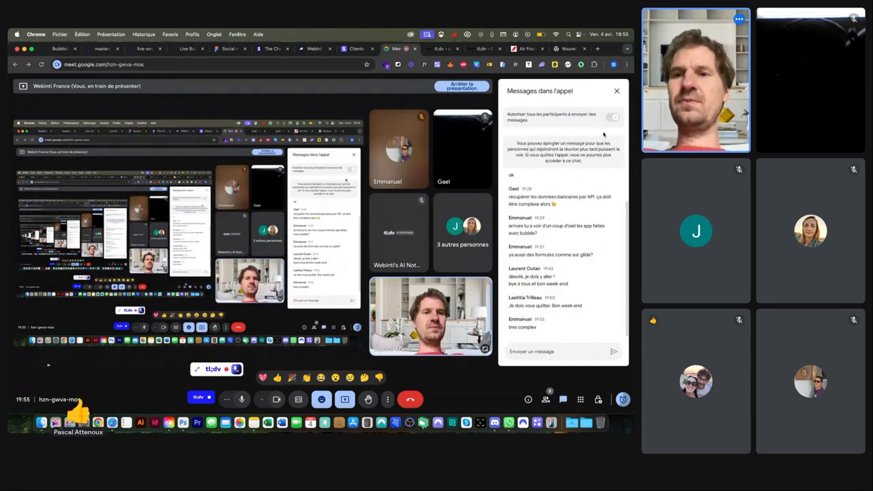
pyautogui.click(617, 91)
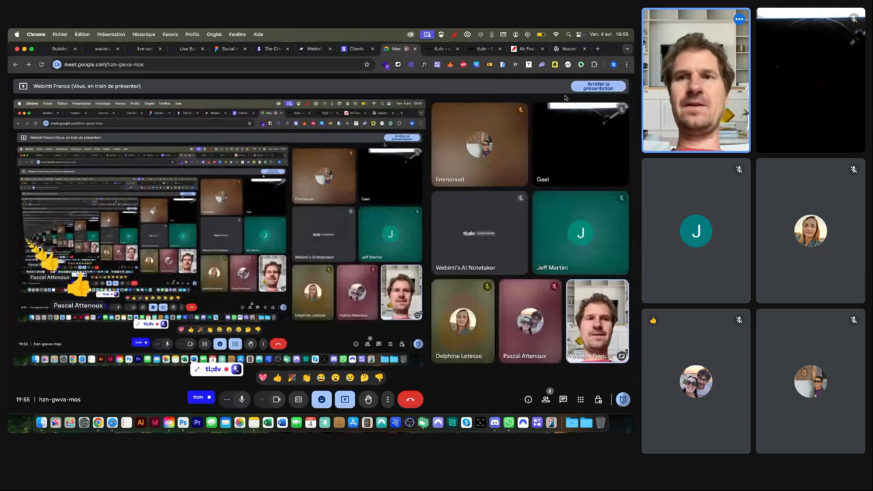
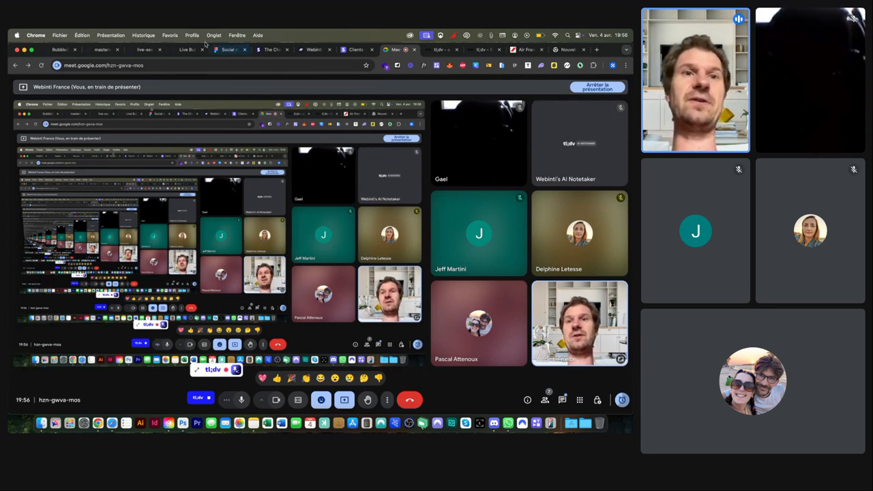
# Step: Switch the shared Chrome tab to the Air France clone's live preview
pyautogui.click(180, 50)
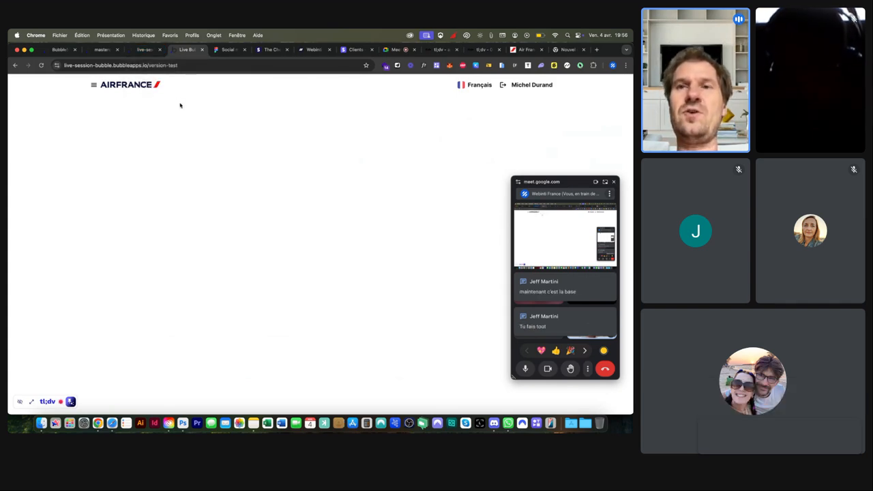
# Step: Bring up airfrance.fr and scroll to its Offres et destinations section
pyautogui.click(523, 50)
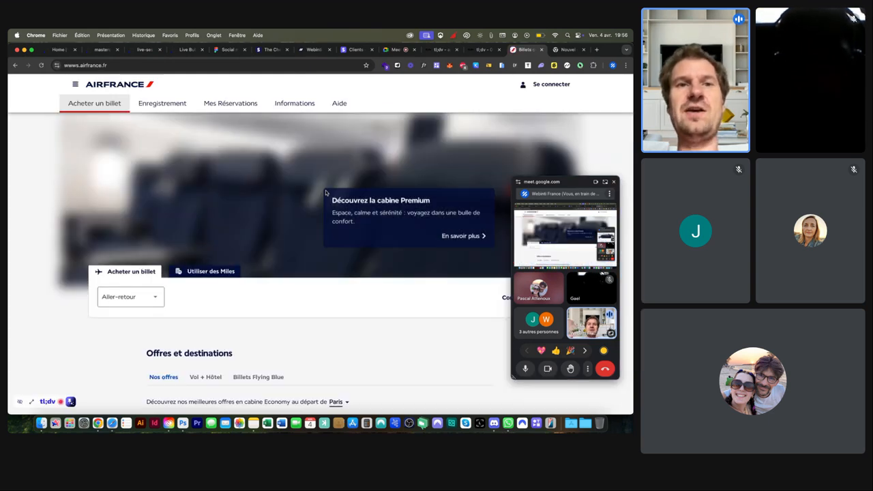
pyautogui.scroll(-3, 326, 192)
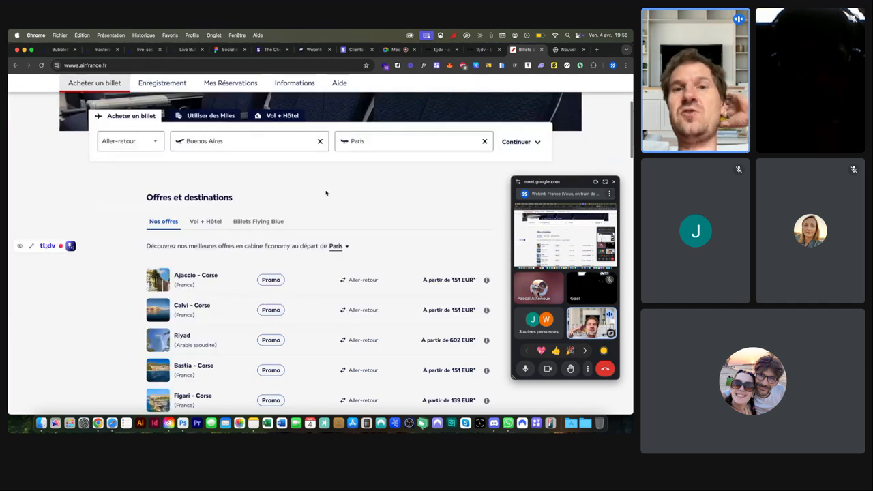
pyautogui.scroll(-4, 325, 193)
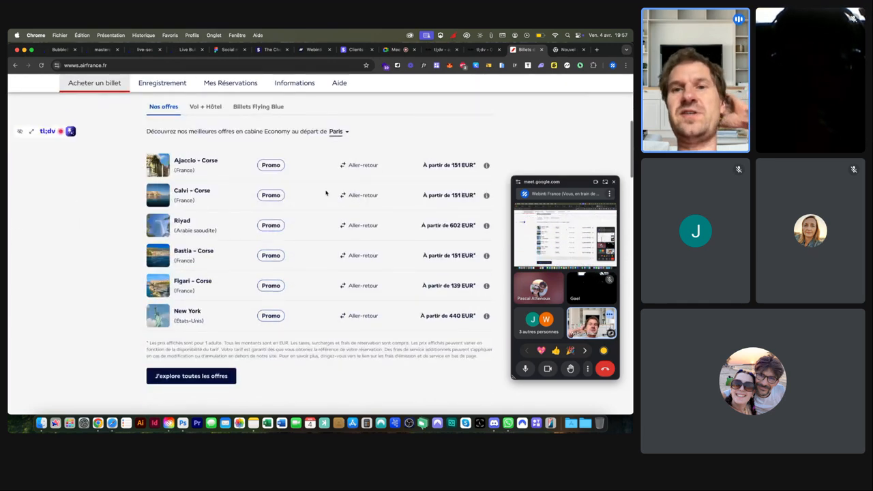
pyautogui.scroll(1, 326, 193)
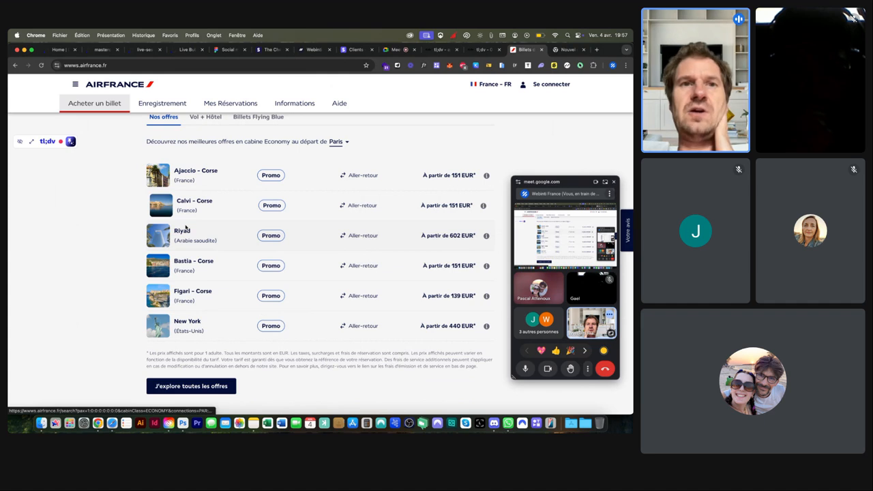
# Step: Compare the Vol + Hôtel, Billets Flying Blue and Nos offres offer lists
pyautogui.click(206, 118)
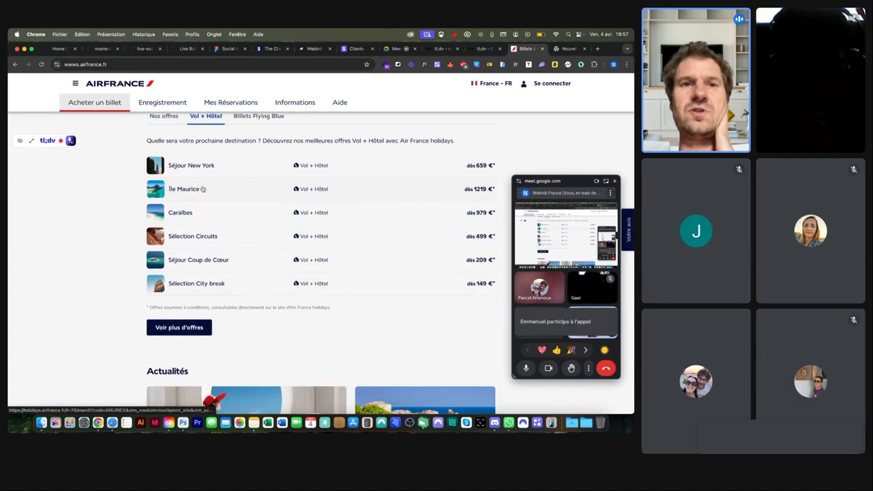
pyautogui.click(259, 116)
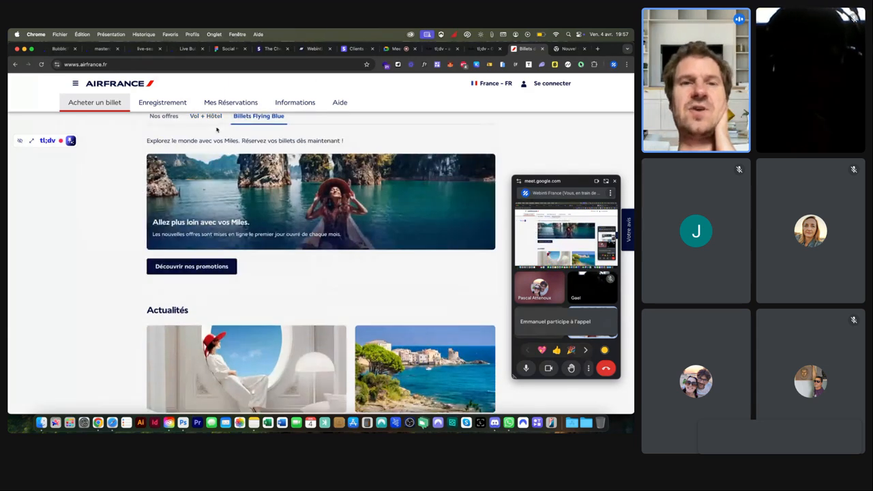
pyautogui.click(180, 119)
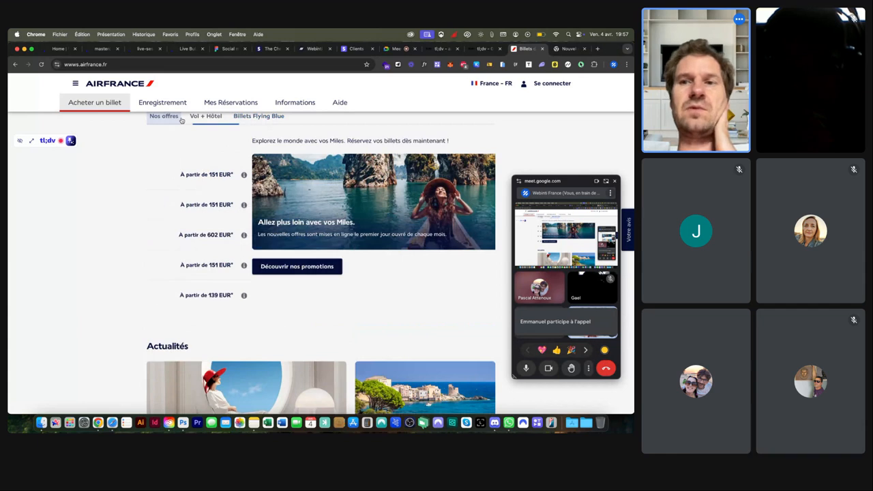
pyautogui.click(197, 119)
pyautogui.click(167, 117)
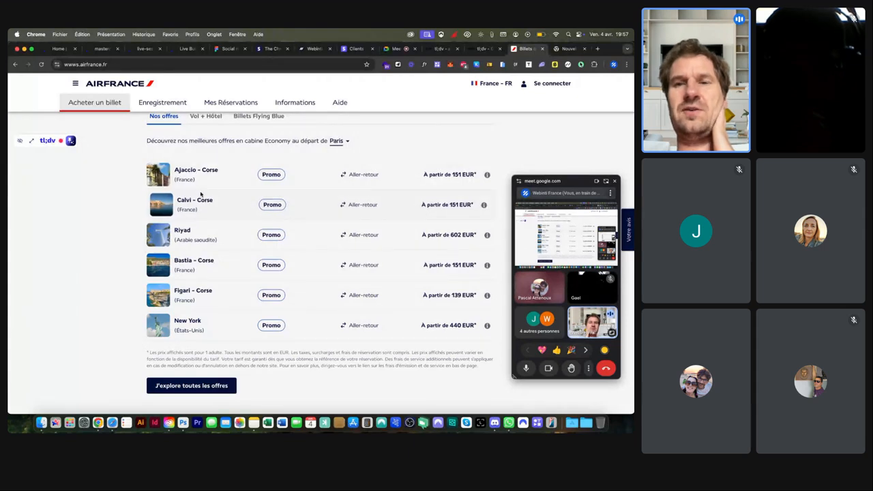
pyautogui.scroll(-4, 200, 194)
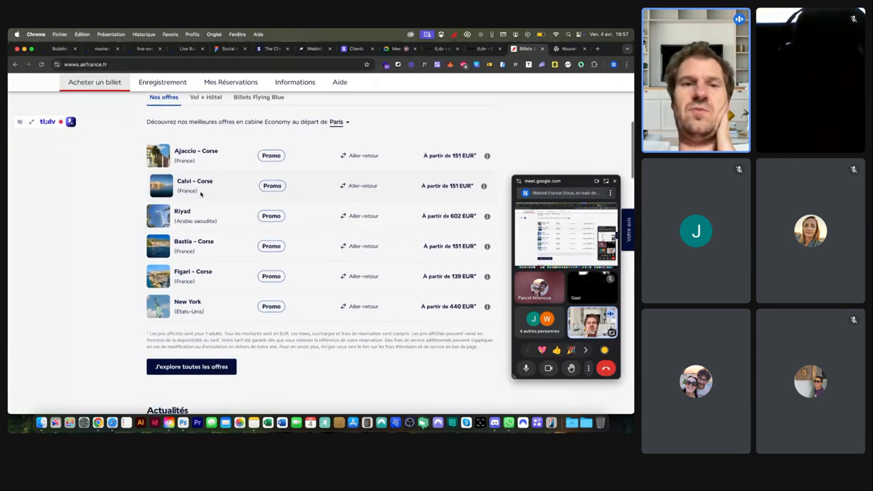
pyautogui.scroll(3, 201, 194)
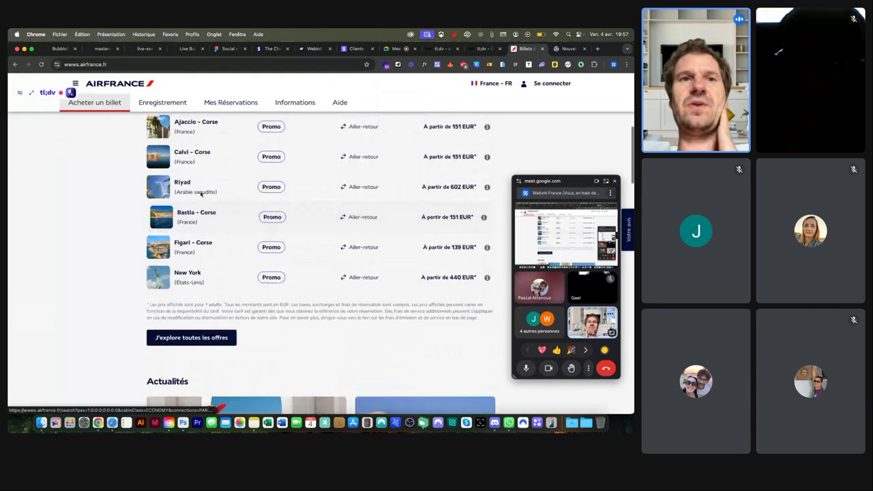
# Step: Return to Bubble's Design tab and open the index page
pyautogui.click(145, 50)
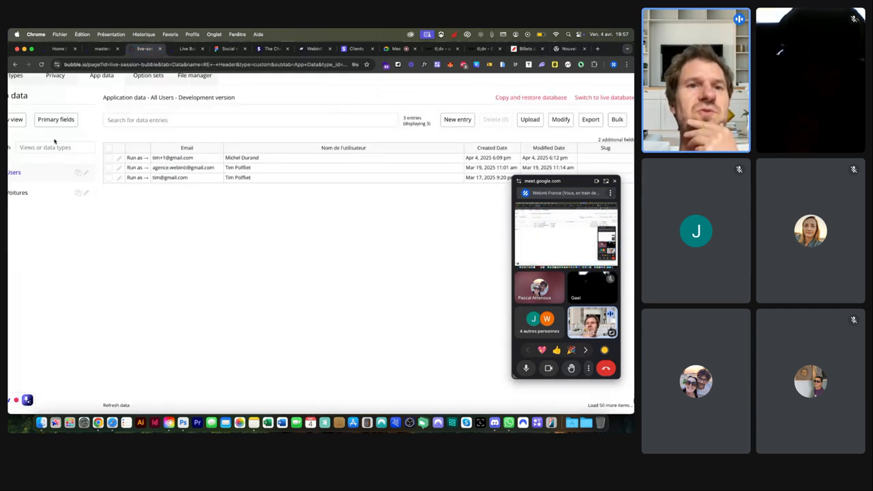
pyautogui.click(14, 96)
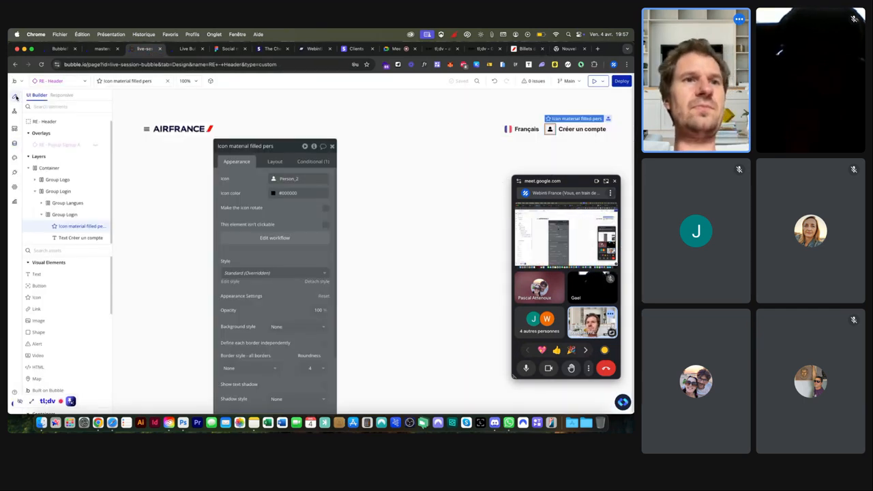
pyautogui.click(52, 80)
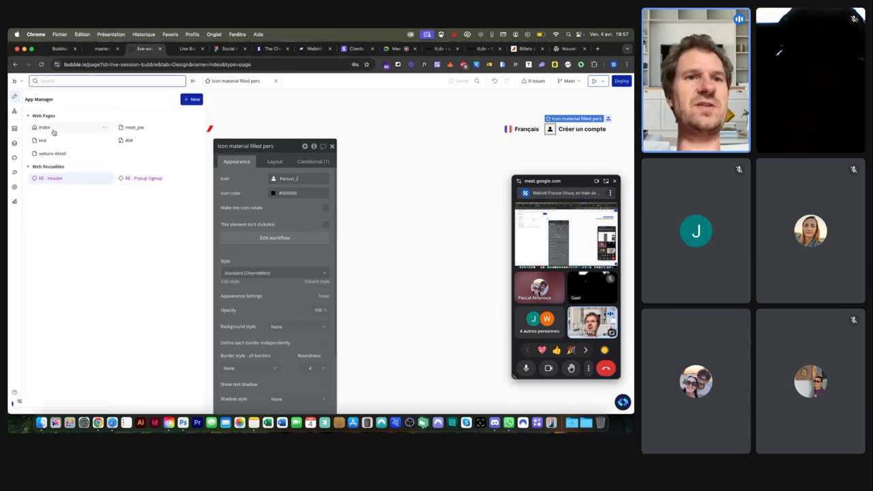
pyautogui.click(53, 129)
pyautogui.doubleClick(344, 173)
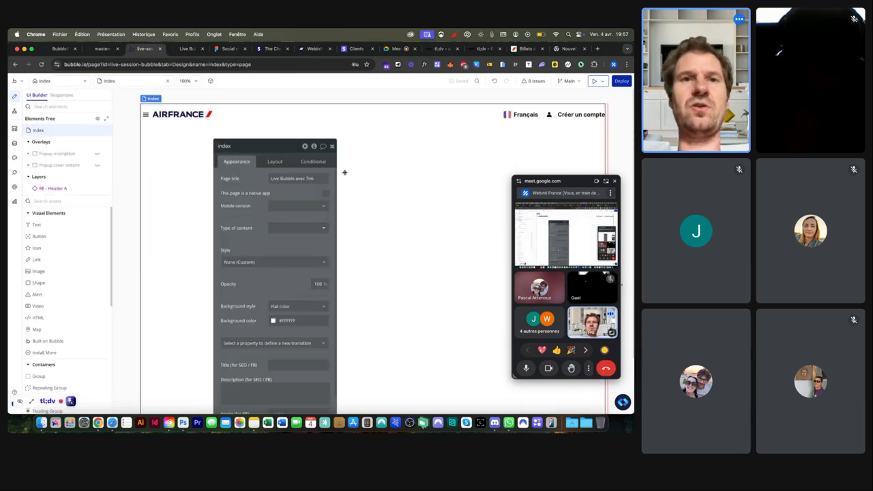
# Step: Drop a Group below the header and rename it Container
pyautogui.click(72, 201)
pyautogui.write('gr')
pyautogui.moveTo(68, 225); pyautogui.dragTo(228, 203)
pyautogui.click(258, 147)
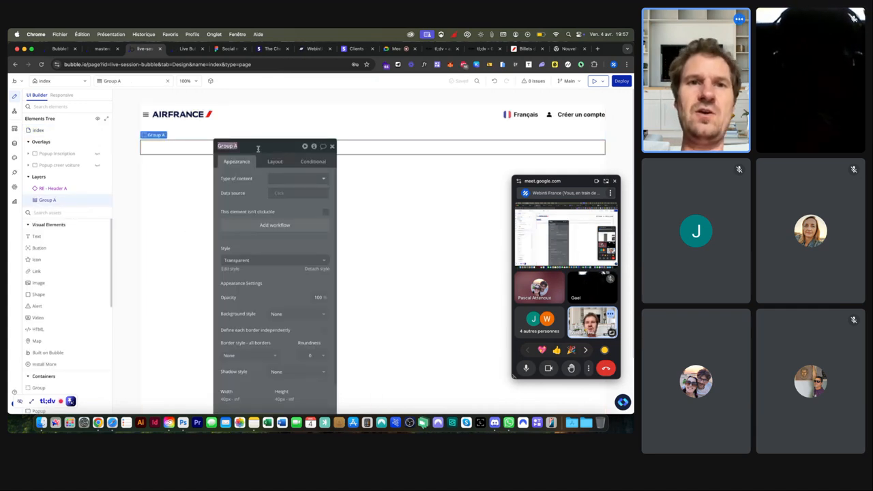
pyautogui.write('Container')
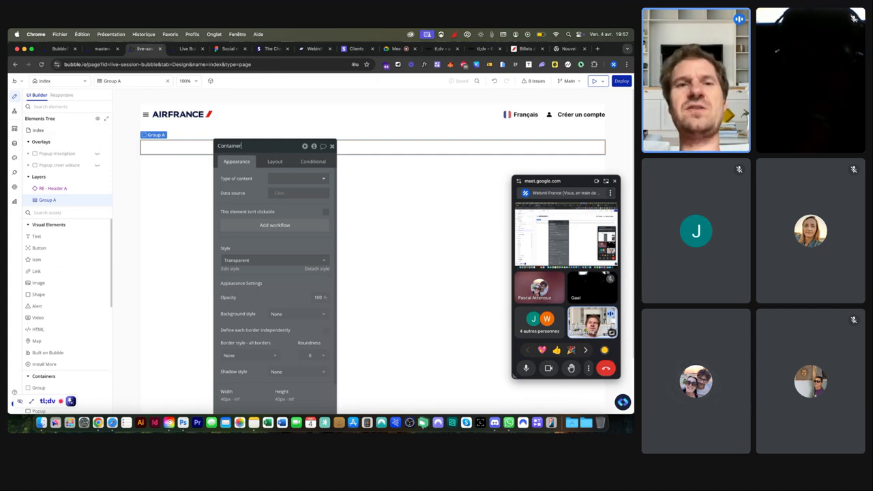
# Step: Set the Container's maximum width to 1280 px
pyautogui.click(270, 161)
pyautogui.click(311, 322)
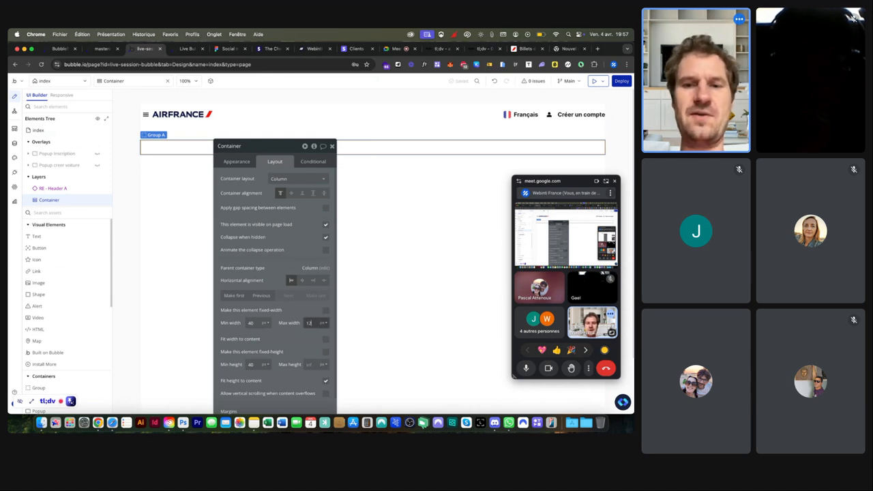
pyautogui.press('Return')
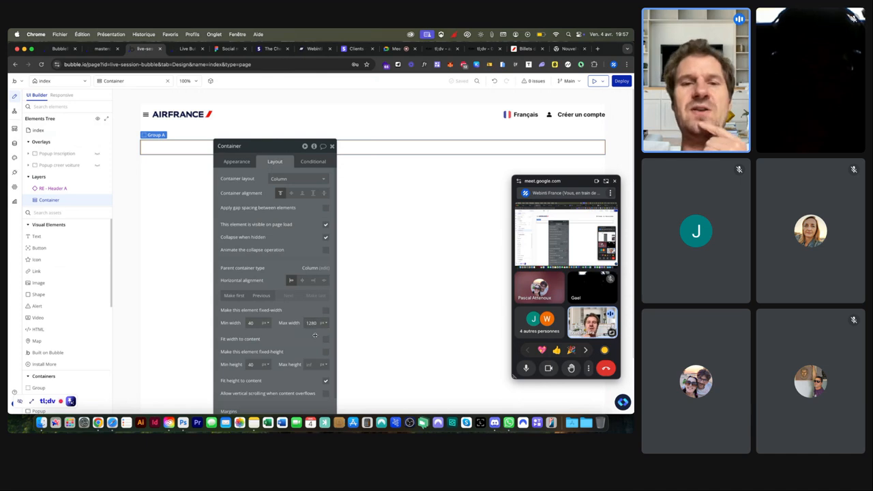
pyautogui.click(129, 193)
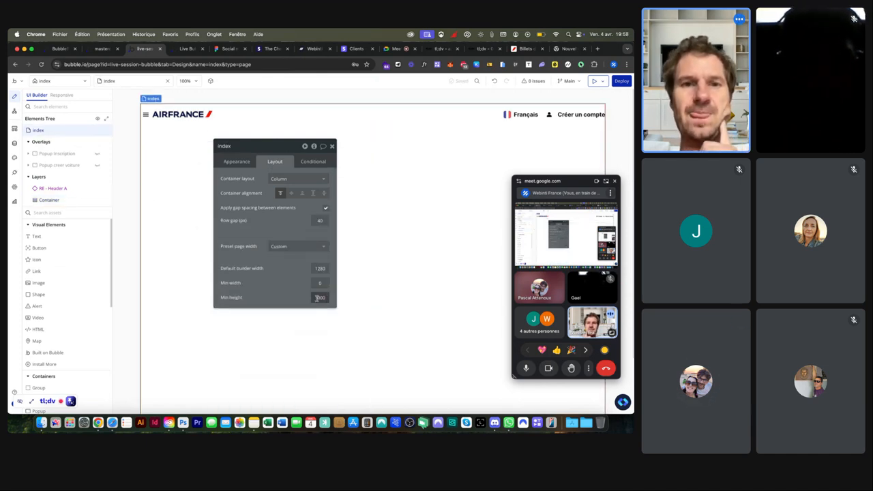
pyautogui.scroll(3, 308, 267)
pyautogui.scroll(2, 308, 268)
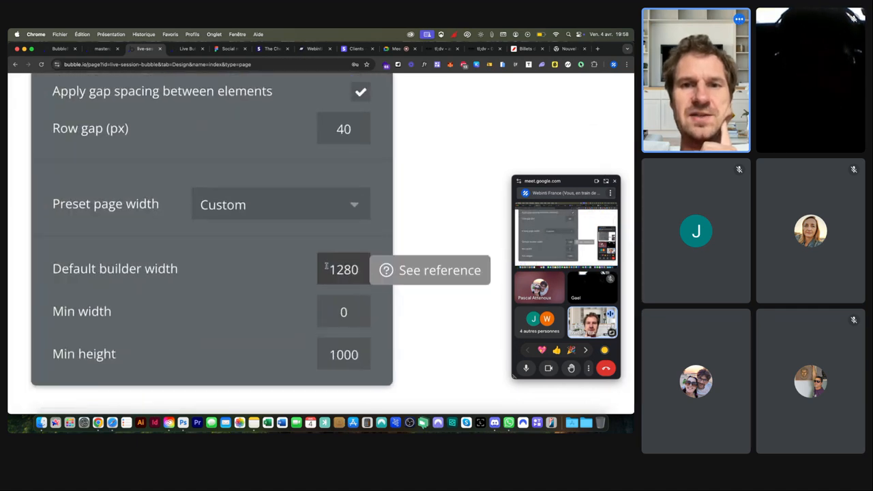
pyautogui.scroll(-5, 321, 267)
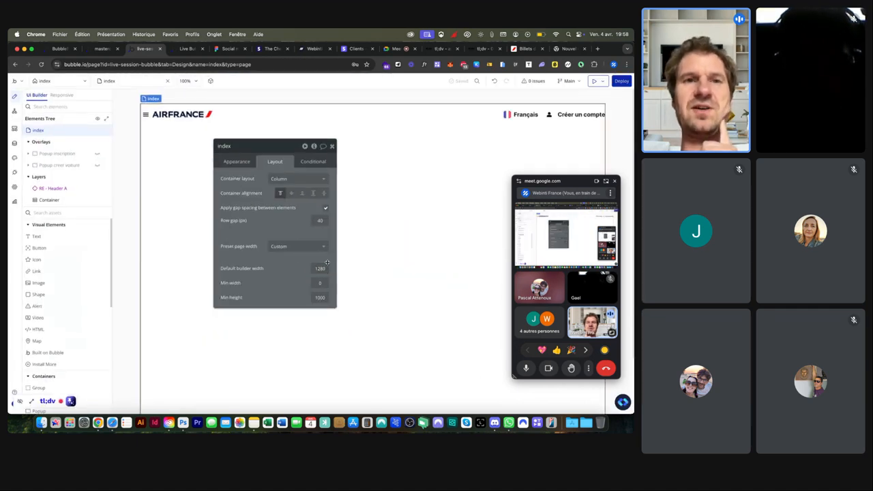
# Step: Centre the Container horizontally and turn off Fit height to content
pyautogui.click(58, 200)
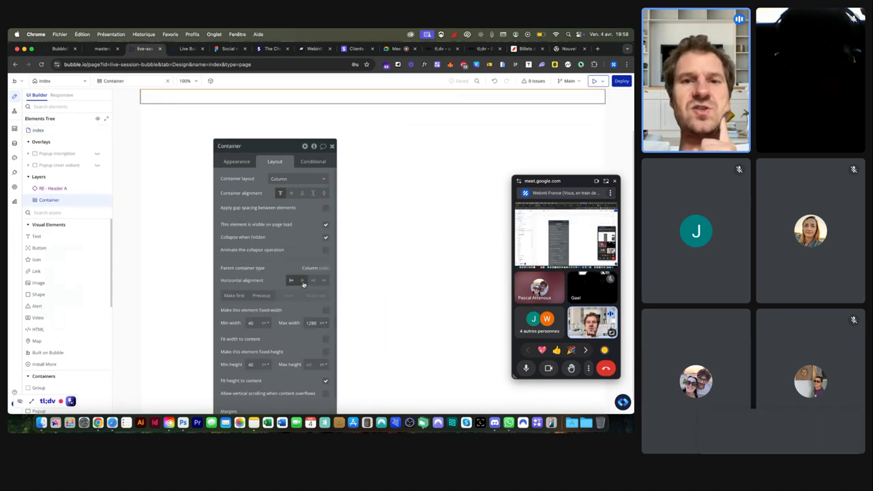
pyautogui.click(302, 280)
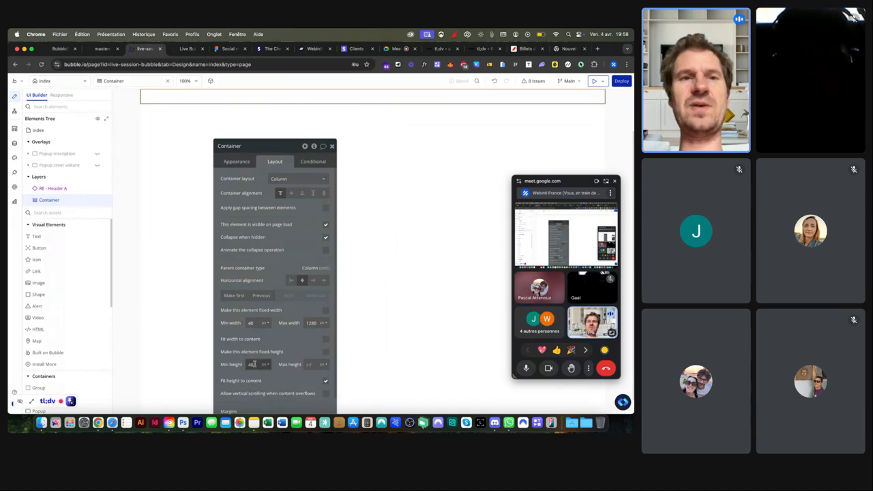
pyautogui.click(326, 381)
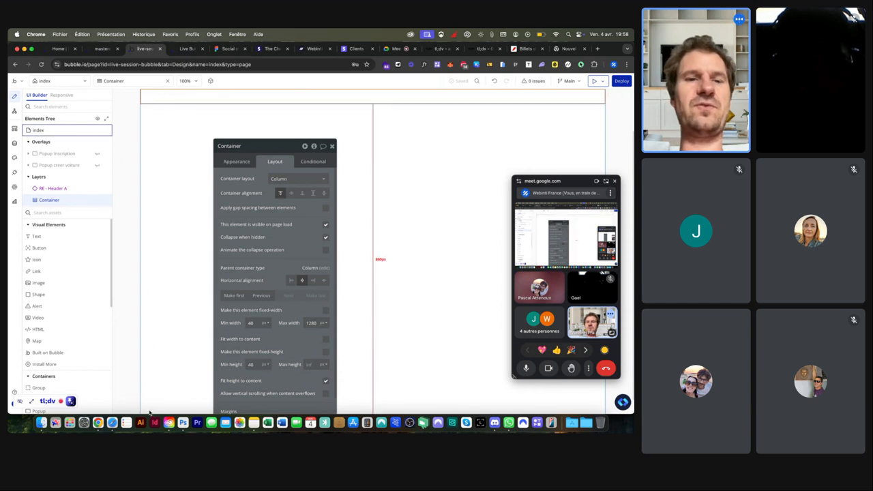
pyautogui.click(326, 381)
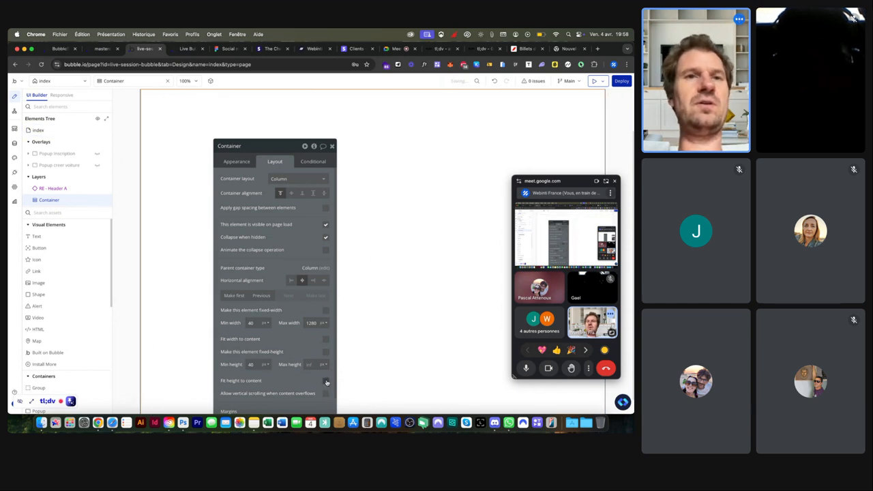
pyautogui.click(238, 161)
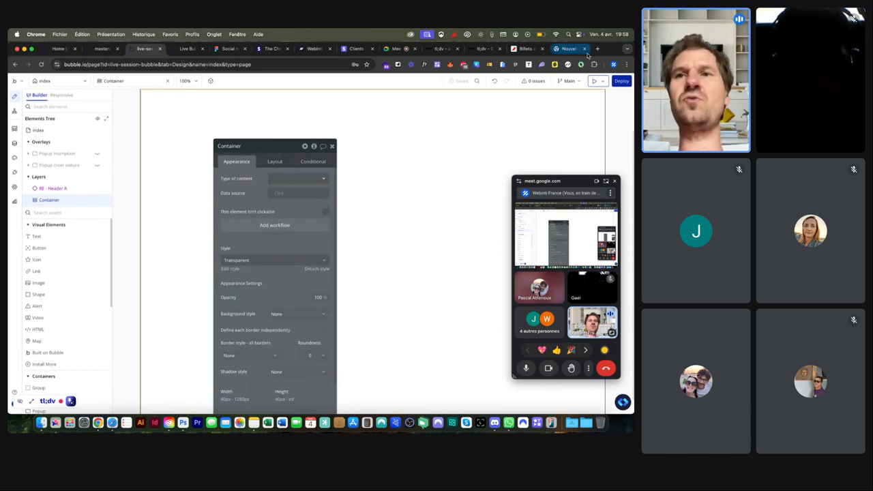
pyautogui.click(527, 48)
pyautogui.scroll(2, 324, 127)
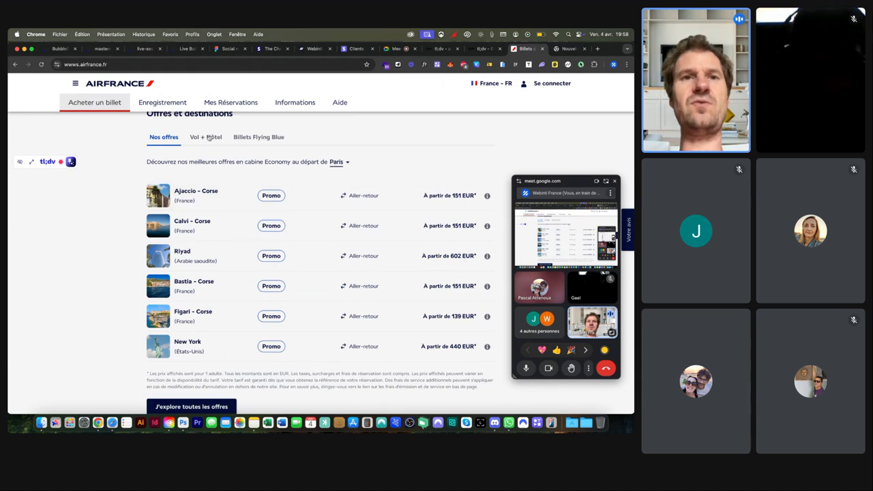
pyautogui.click(185, 49)
pyautogui.click(143, 49)
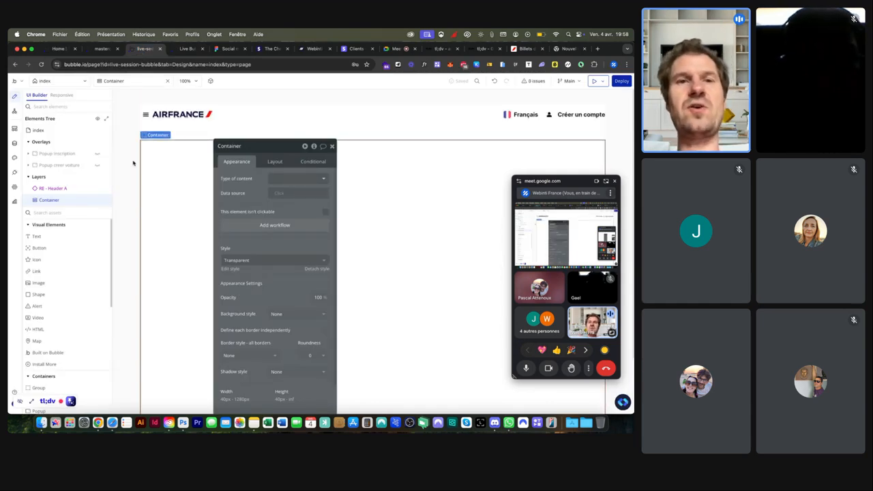
# Step: Give the Container 80 px of top and bottom padding
pyautogui.click(274, 161)
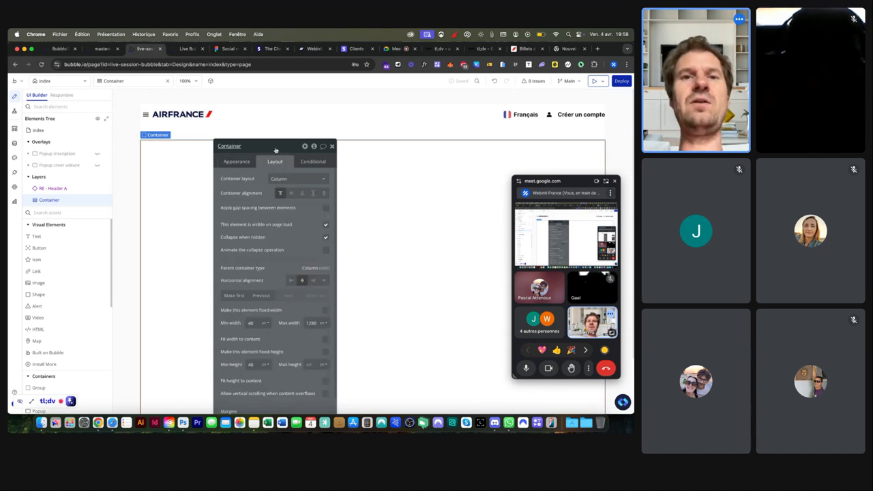
pyautogui.scroll(-1, 268, 203)
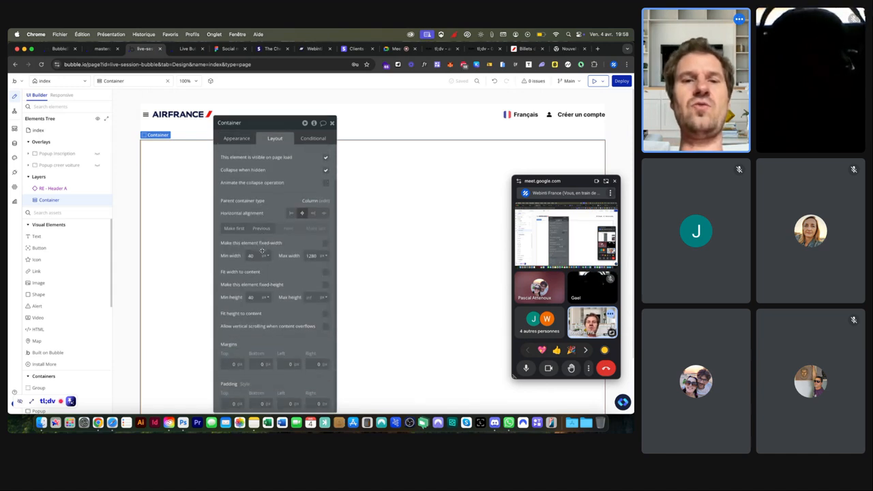
pyautogui.click(232, 404)
pyautogui.write('80')
pyautogui.press('Tab')
pyautogui.write('8')
pyautogui.press('Return')
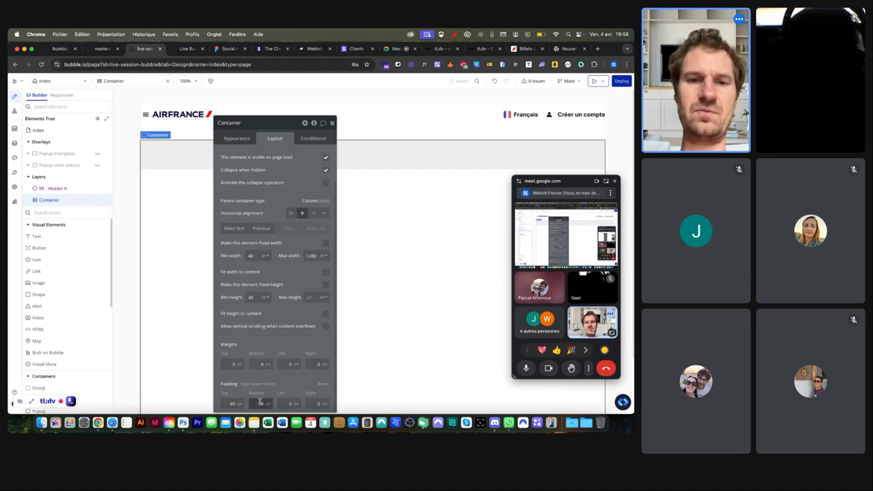
pyautogui.write('0')
pyautogui.press('Return')
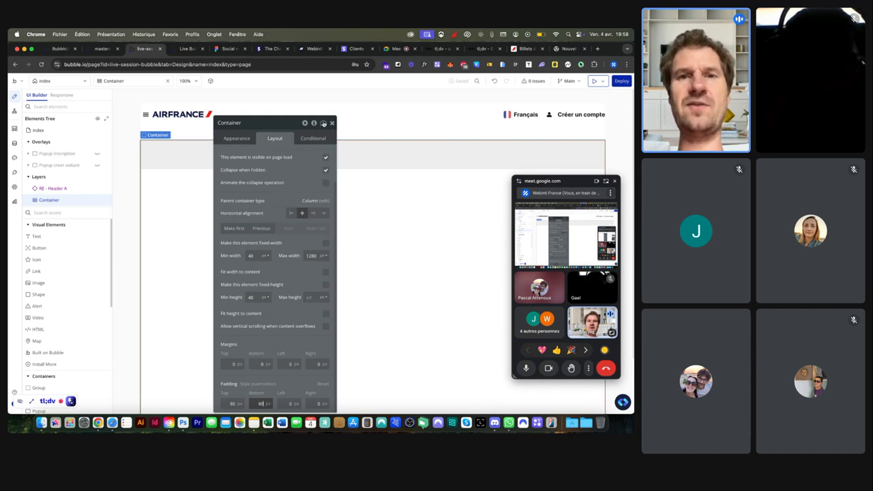
# Step: Select the index page to show its layout settings
pyautogui.scroll(5, 318, 127)
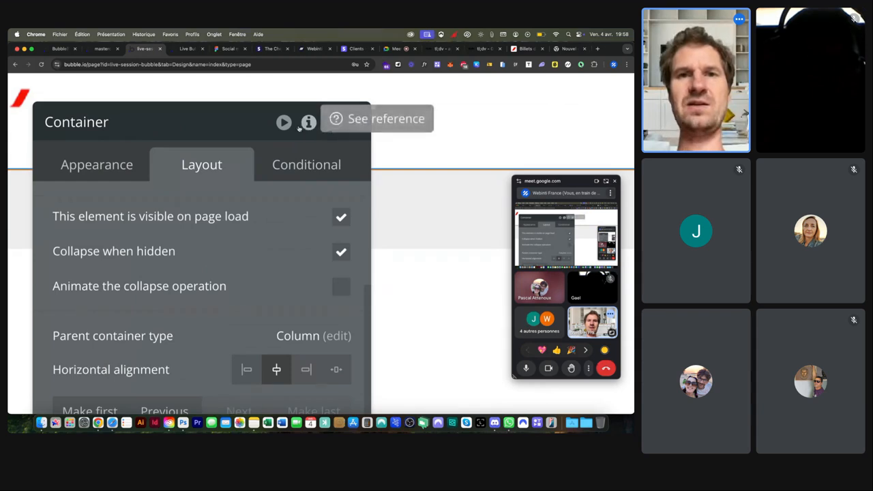
pyautogui.scroll(-5, 307, 125)
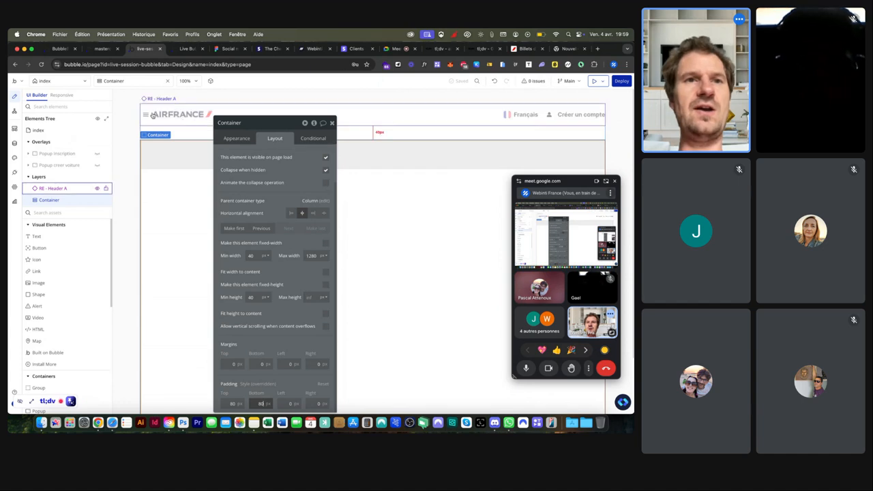
pyautogui.click(125, 115)
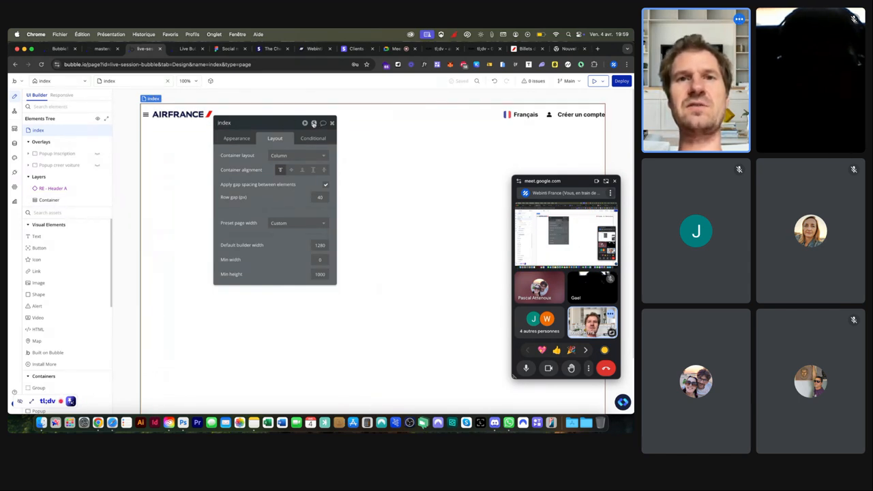
# Step: Reselect index and open its element inspector with custom states and workflows
pyautogui.click(314, 124)
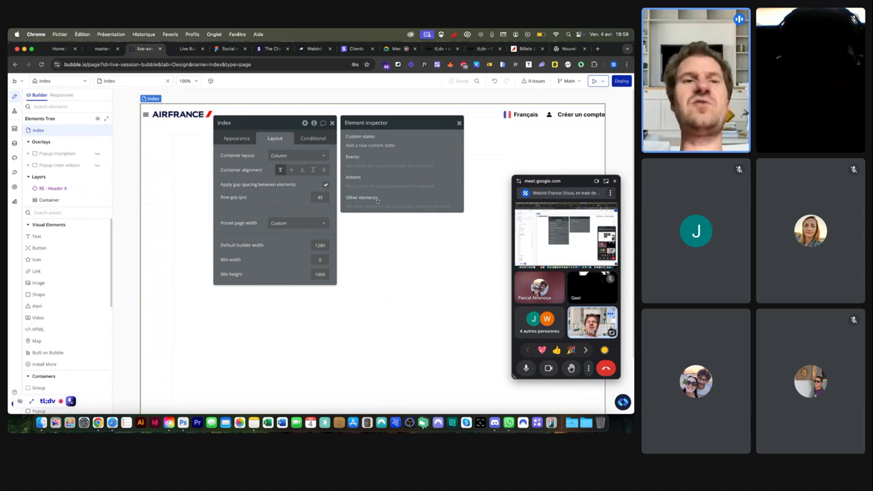
pyautogui.click(177, 116)
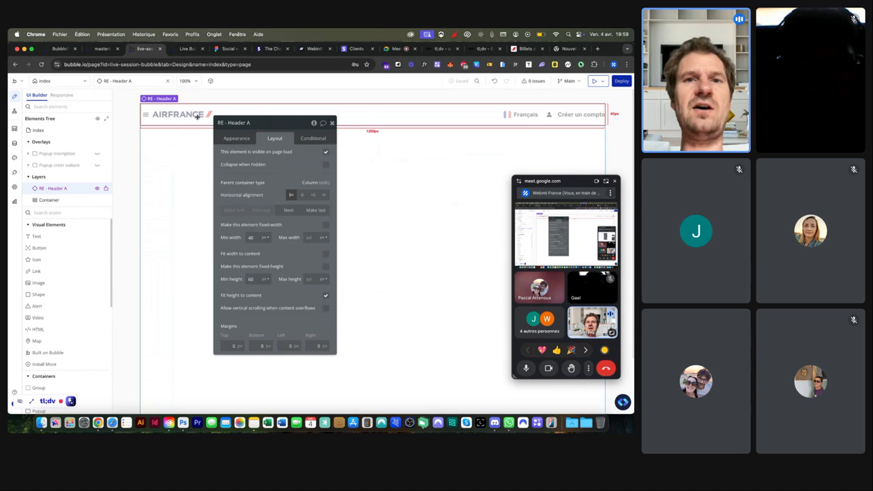
pyautogui.click(66, 200)
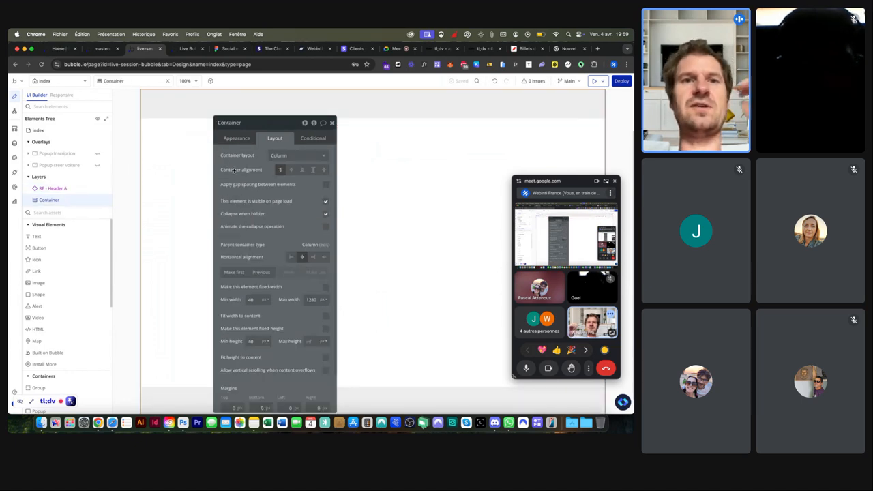
pyautogui.click(52, 131)
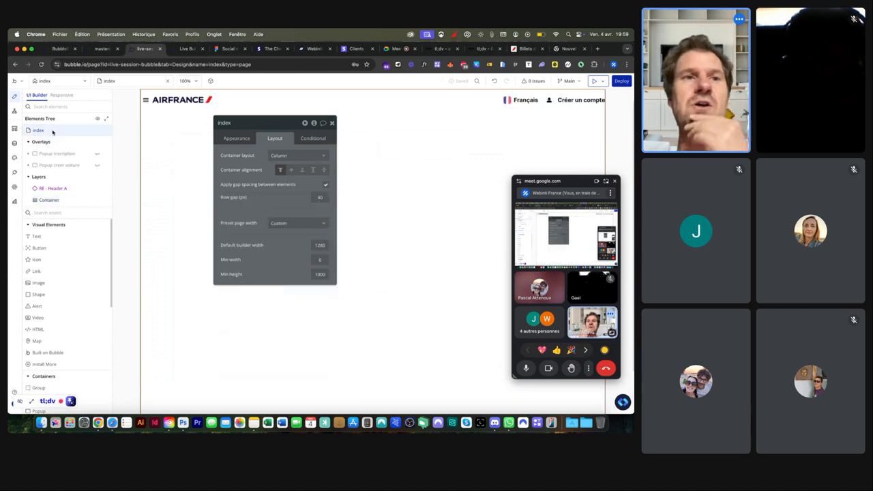
pyautogui.click(314, 123)
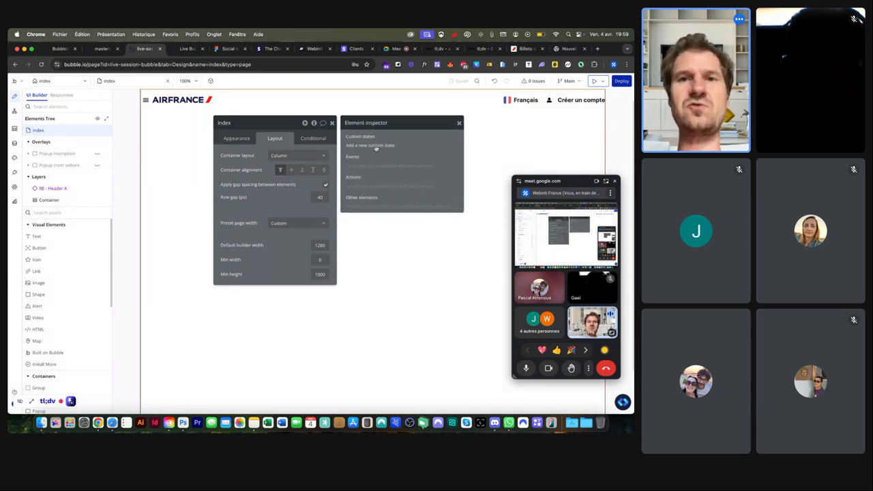
# Step: Create a number custom state named navigation on the index page
pyautogui.click(375, 145)
pyautogui.click(324, 139)
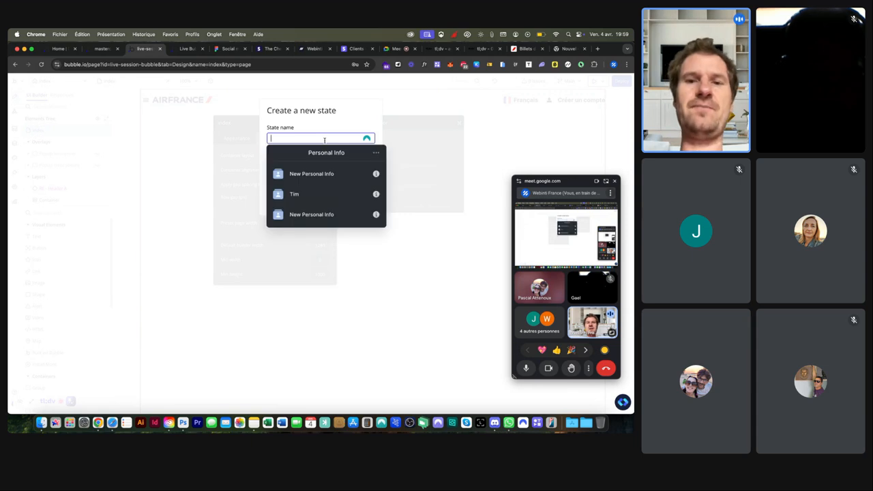
pyautogui.write('nav')
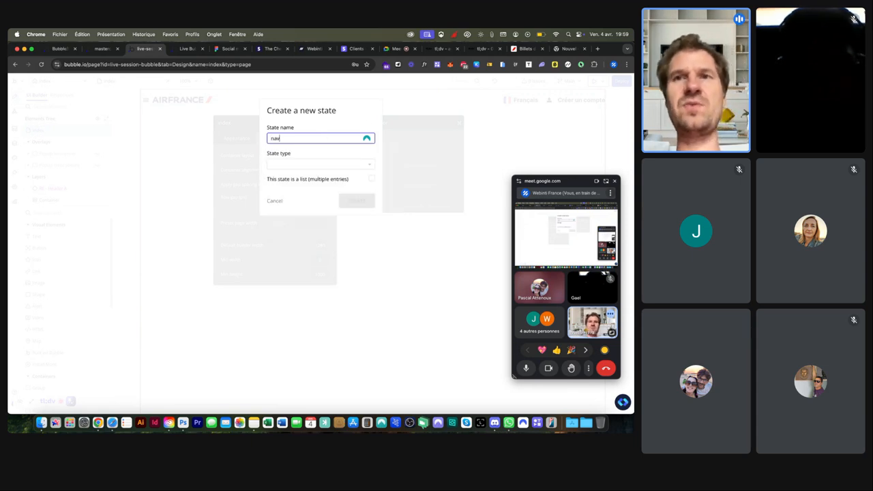
pyautogui.click(526, 48)
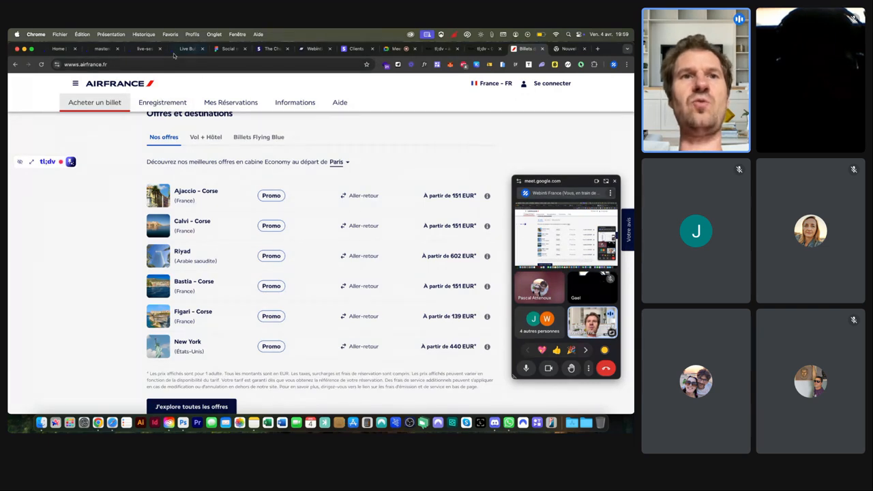
pyautogui.click(140, 49)
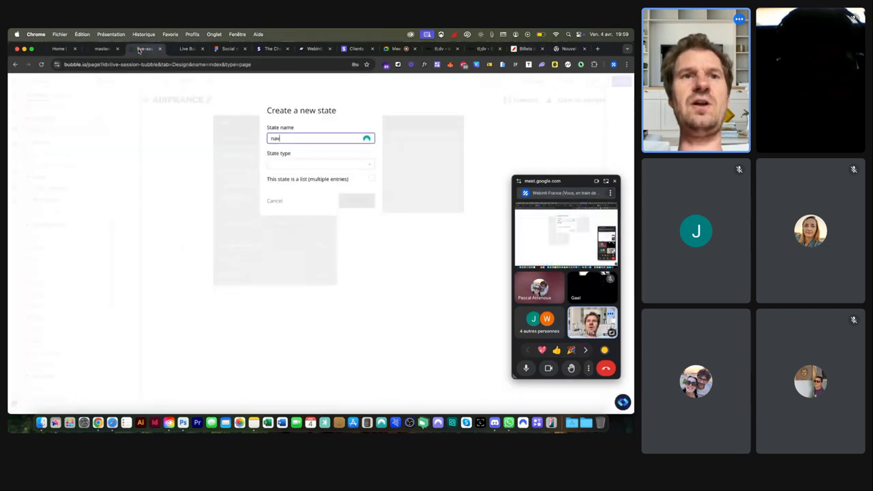
pyautogui.click(289, 163)
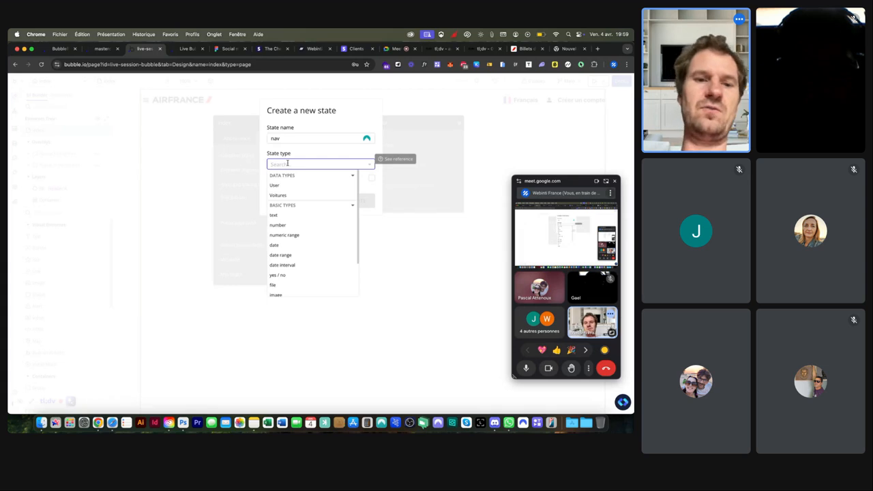
pyautogui.write('tex')
pyautogui.press('BackSpace')
pyautogui.write('num')
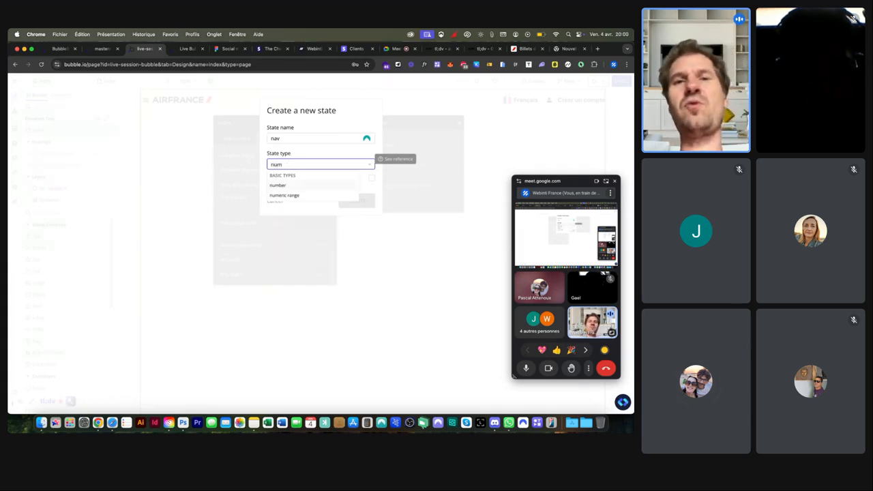
pyautogui.click(291, 187)
pyautogui.click(282, 138)
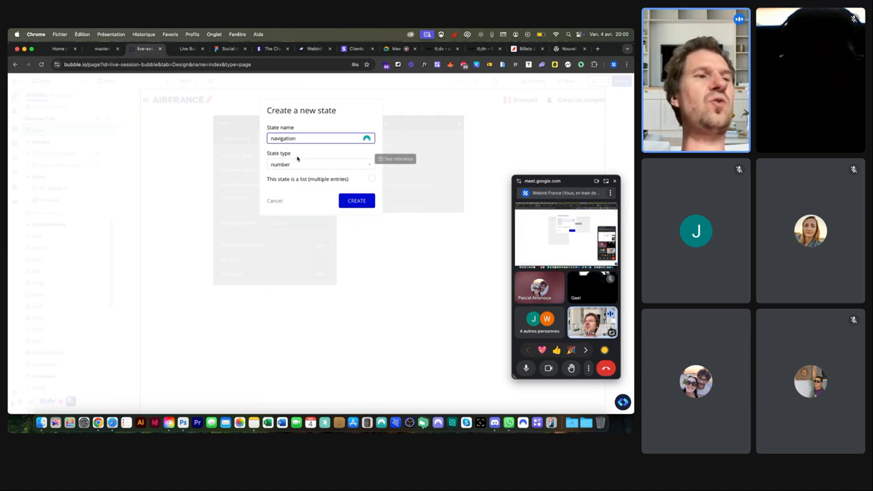
pyautogui.click(352, 200)
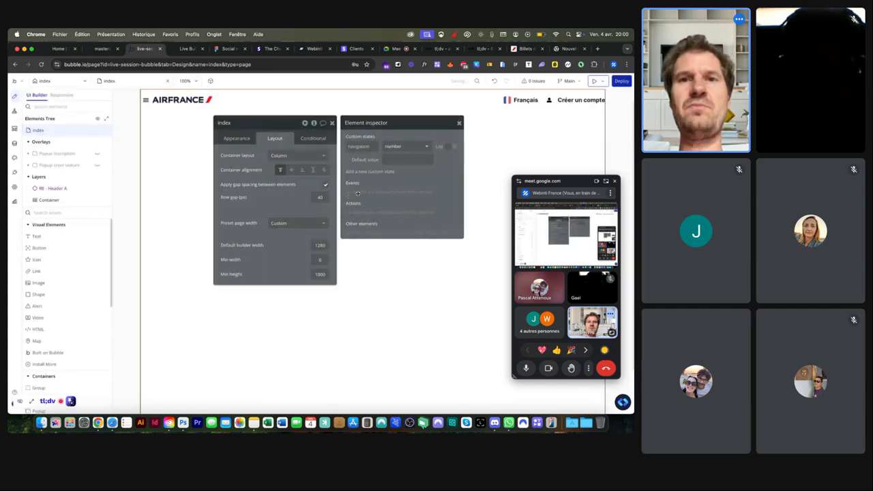
# Step: Give navigation a default value of 1, then select the Container
pyautogui.click(389, 160)
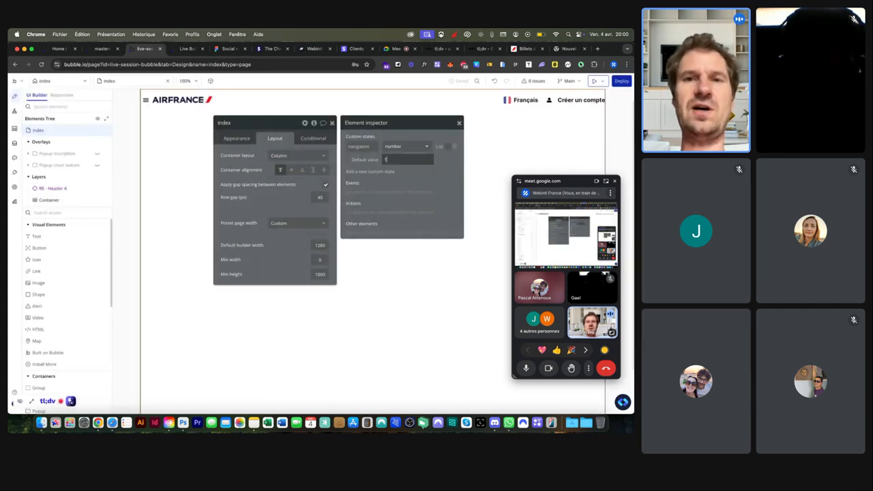
pyautogui.click(420, 171)
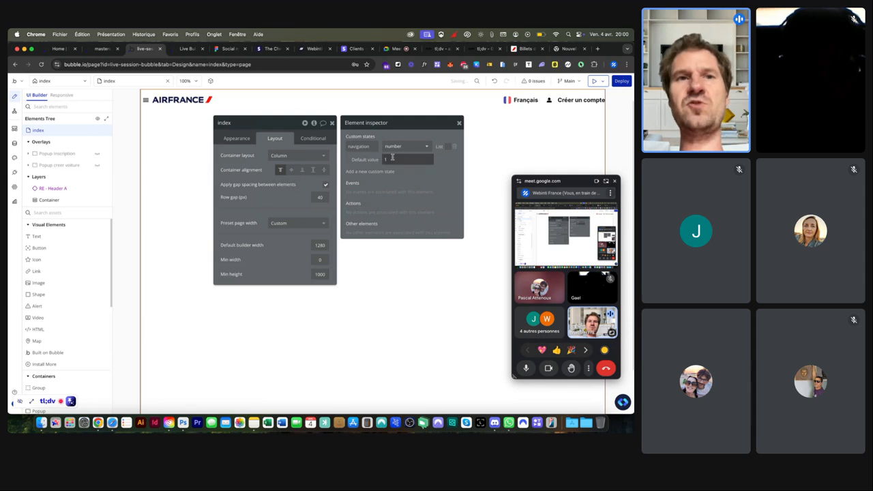
pyautogui.click(174, 170)
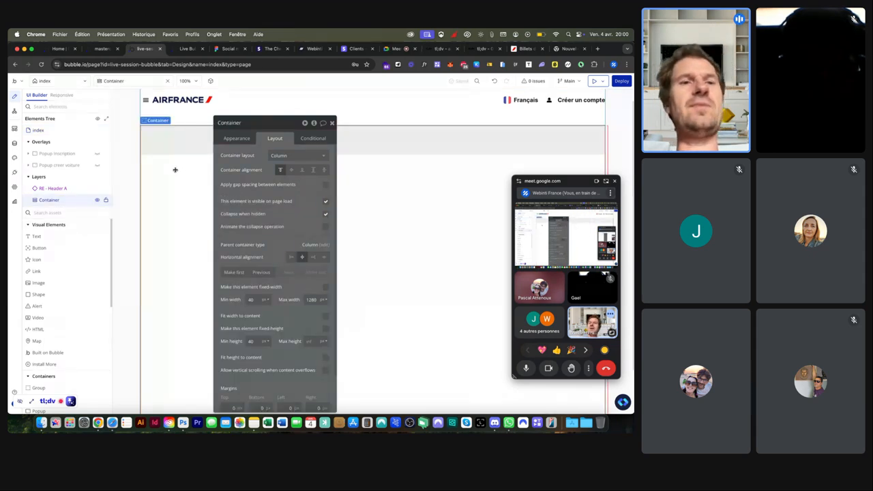
# Step: Drop a Group into the Container, set its layout to Row and name it Group Title
pyautogui.click(526, 48)
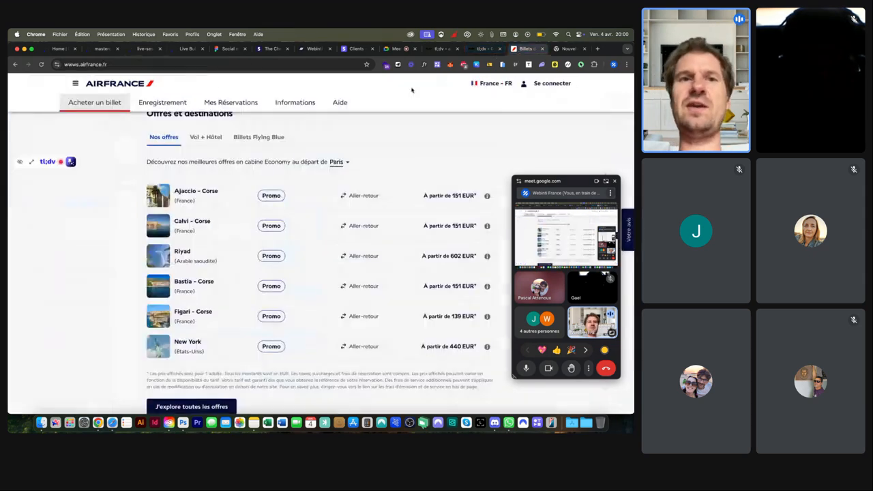
pyautogui.click(144, 48)
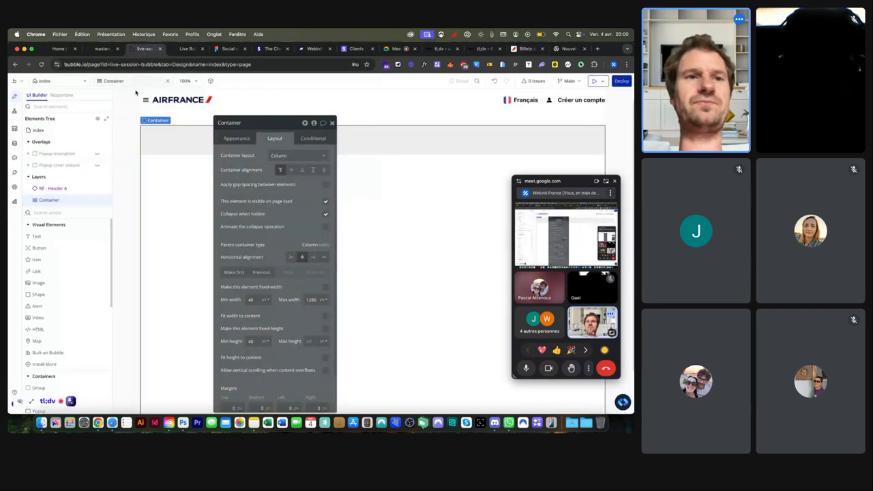
pyautogui.write('gr')
pyautogui.click(59, 236)
pyautogui.click(256, 208)
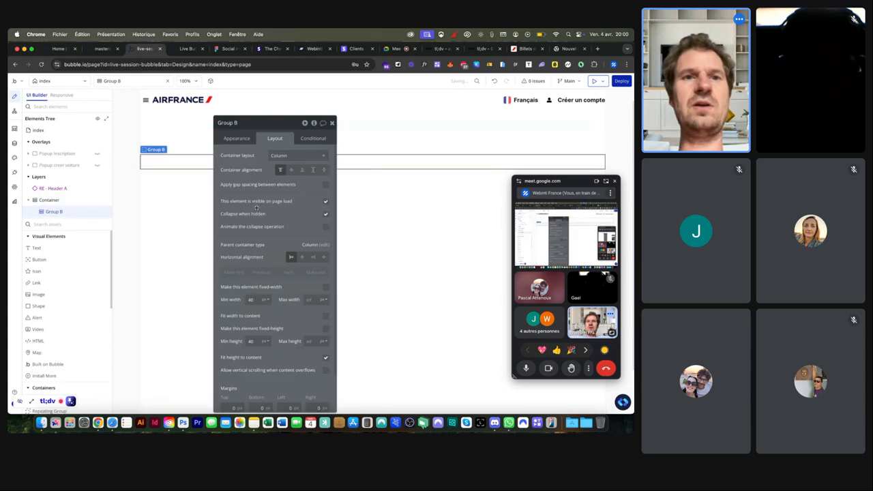
pyautogui.click(282, 156)
pyautogui.click(283, 191)
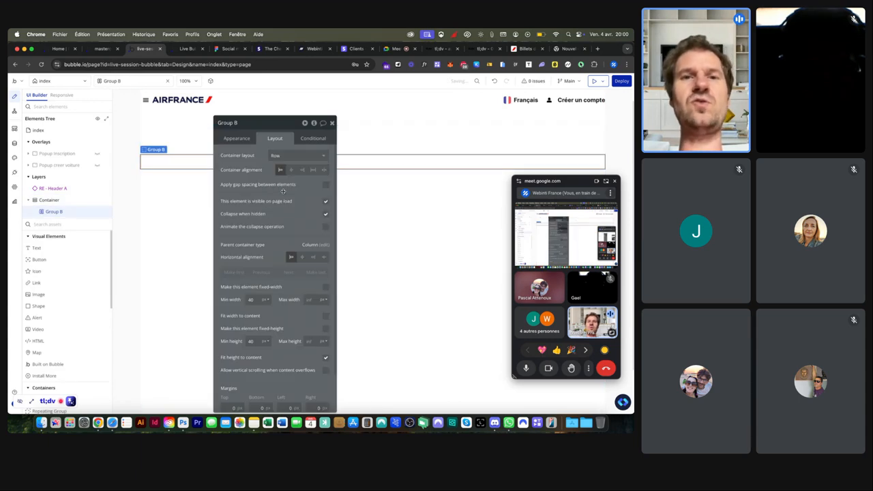
pyautogui.click(525, 49)
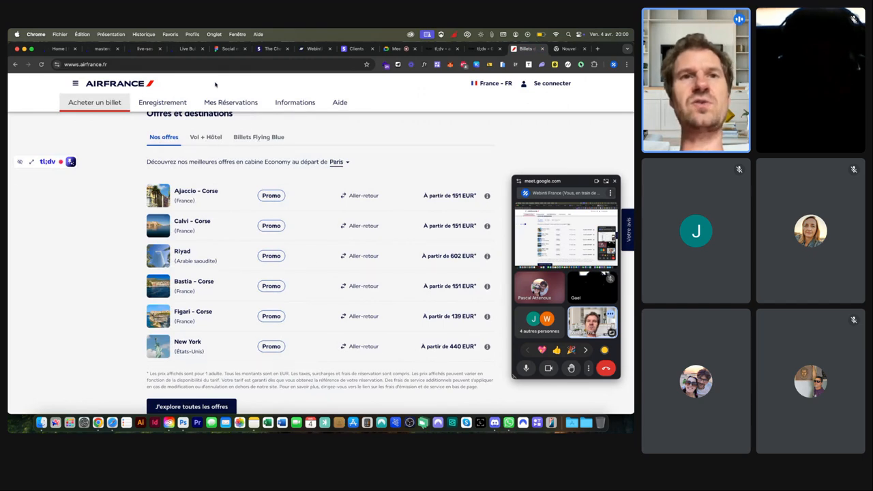
pyautogui.click(144, 49)
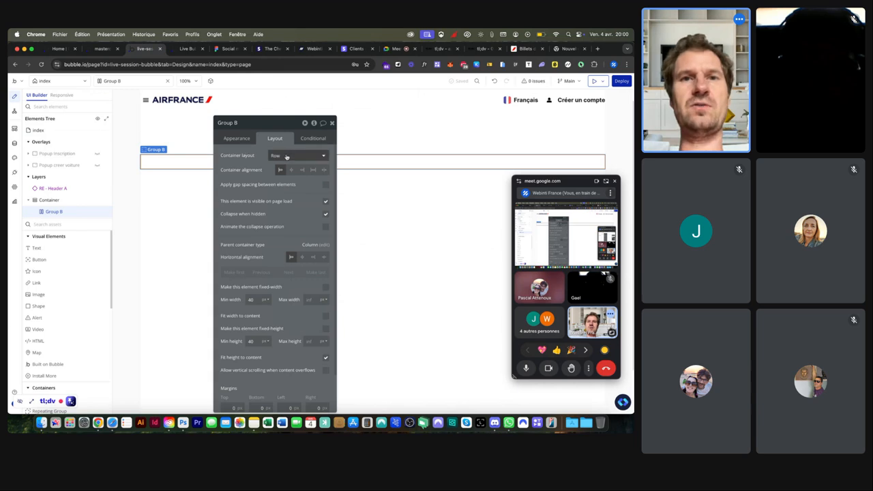
pyautogui.press('BackSpace')
pyautogui.write('Title')
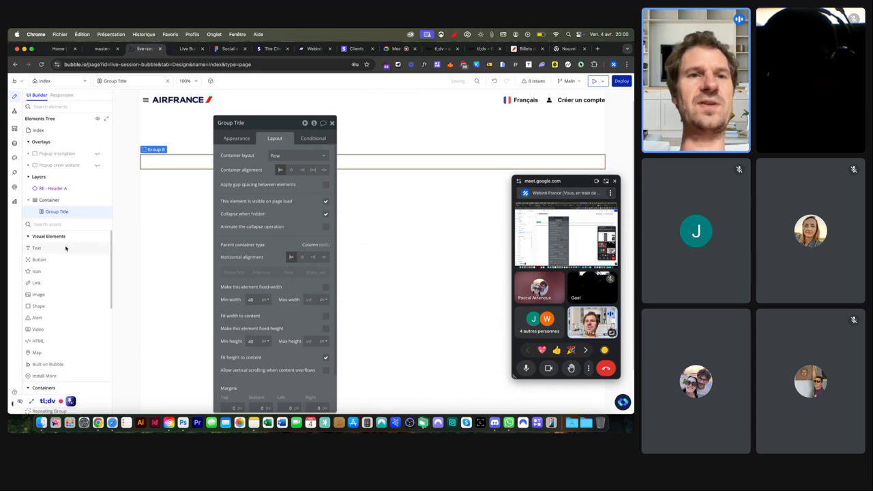
# Step: Add a text element reading 'Nos offres' to Group Title
pyautogui.click(65, 248)
pyautogui.click(152, 159)
pyautogui.write('Nos offres')
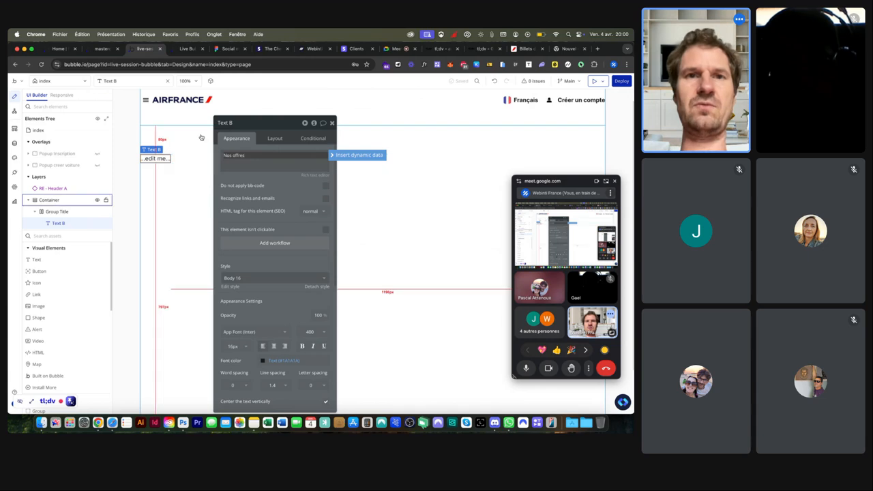
pyautogui.moveTo(247, 129); pyautogui.dragTo(375, 129)
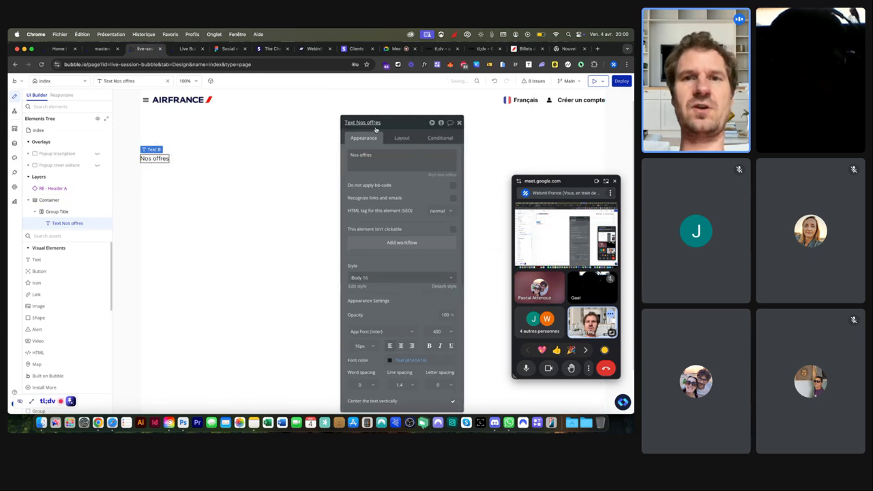
# Step: In Google Meet, admit the pending join request and open the chat
pyautogui.click(604, 179)
pyautogui.click(581, 353)
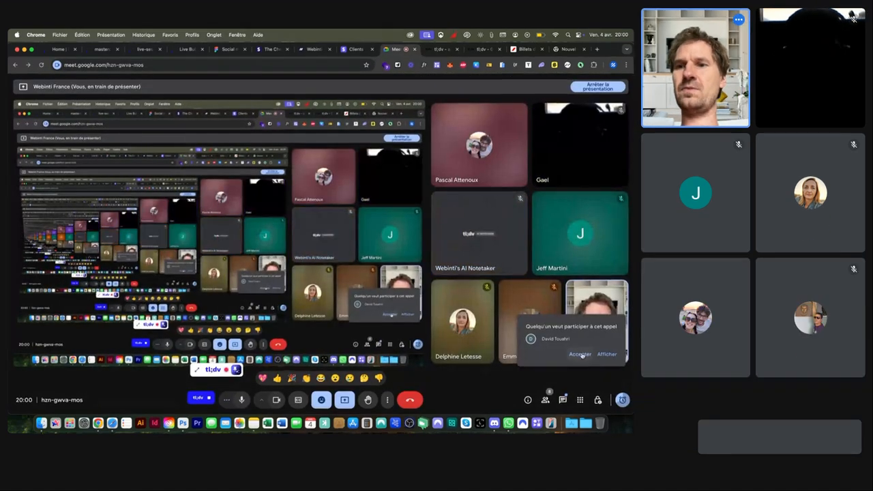
pyautogui.click(562, 400)
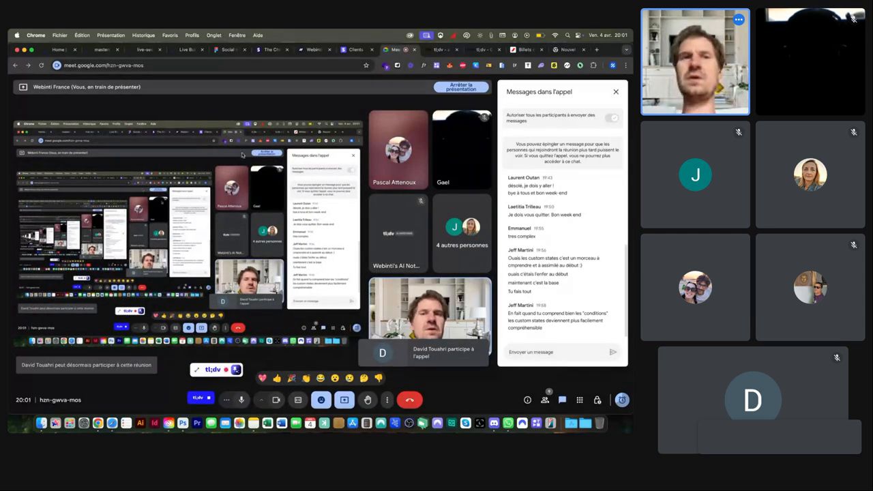
pyautogui.click(145, 50)
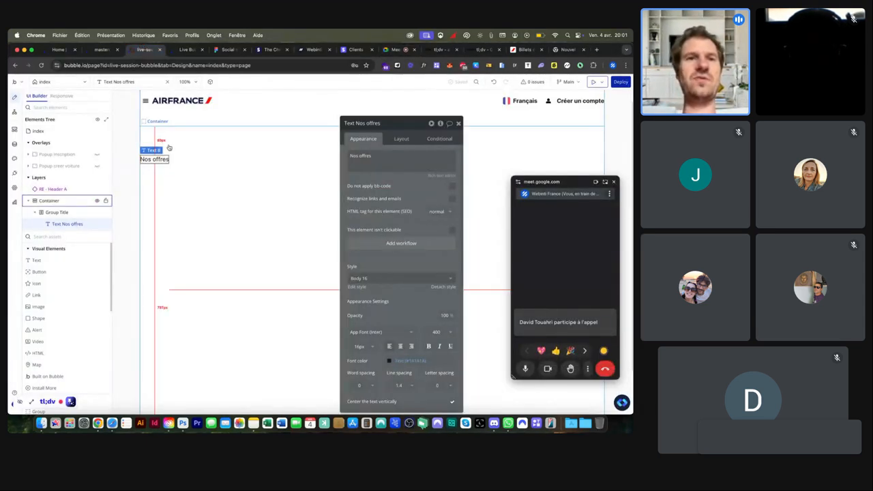
# Step: Centre Nos offres vertically and duplicate it as a 'Vol + Hotel' label
pyautogui.click(400, 138)
pyautogui.click(428, 196)
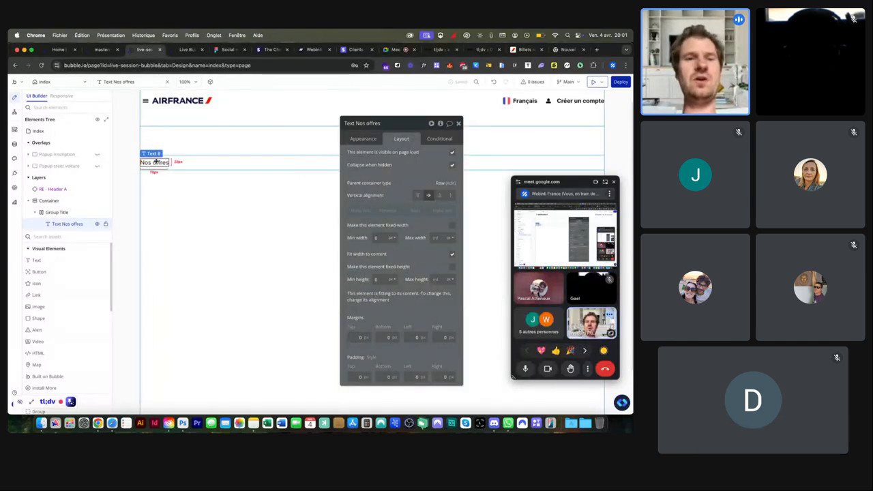
pyautogui.press('super+v')
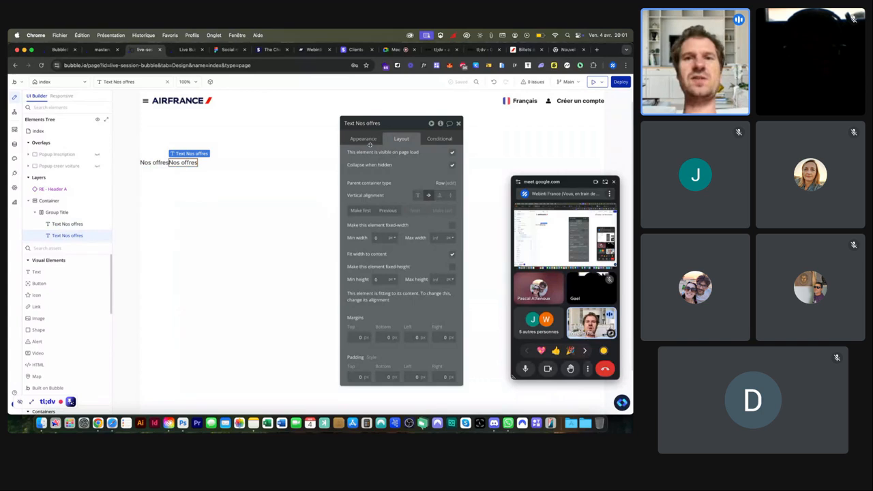
pyautogui.click(366, 140)
pyautogui.click(352, 156)
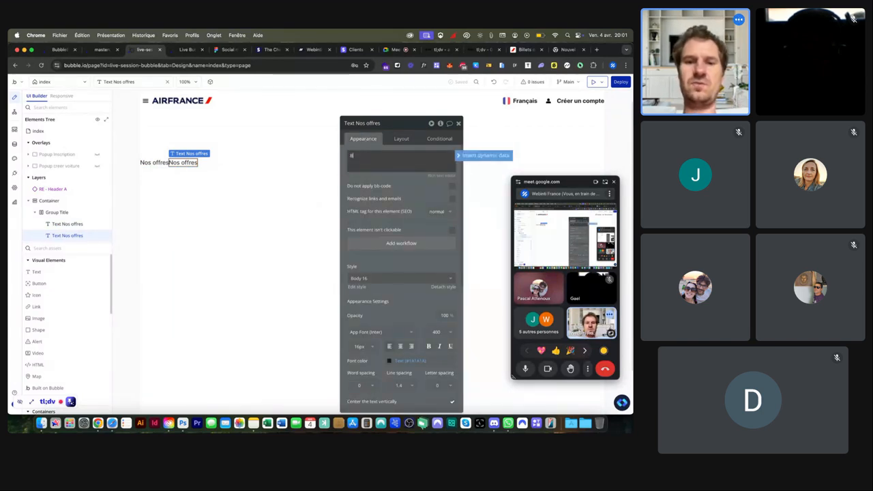
pyautogui.write('Vol + Hotel')
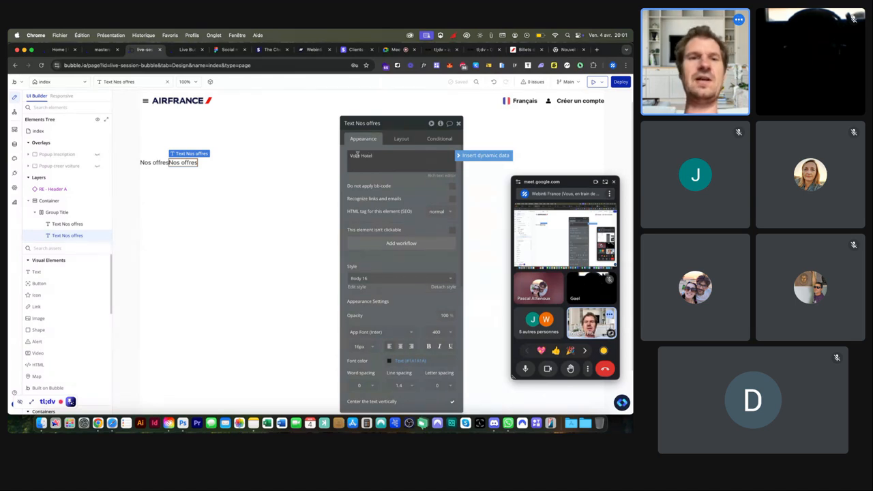
pyautogui.click(250, 160)
pyautogui.click(190, 162)
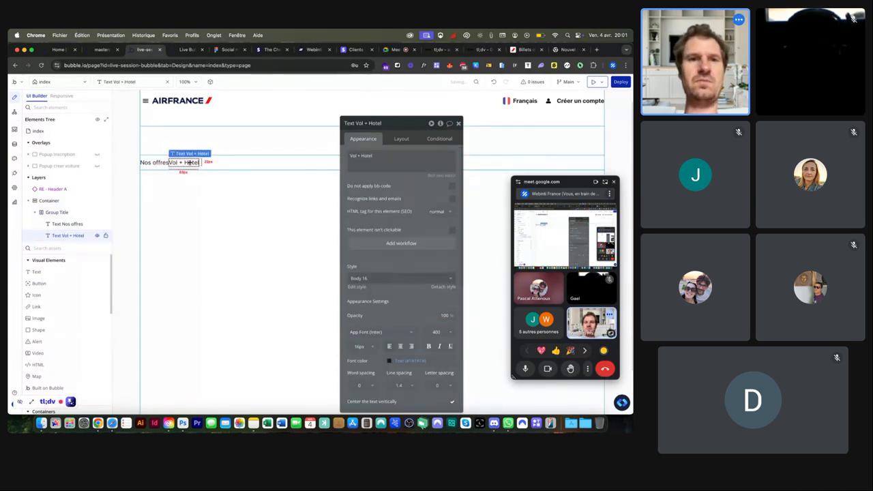
# Step: Duplicate that label again and change its text to 'Flying Blue billets'
pyautogui.press('super+d')
pyautogui.tripleClick(385, 152)
pyautogui.write('H')
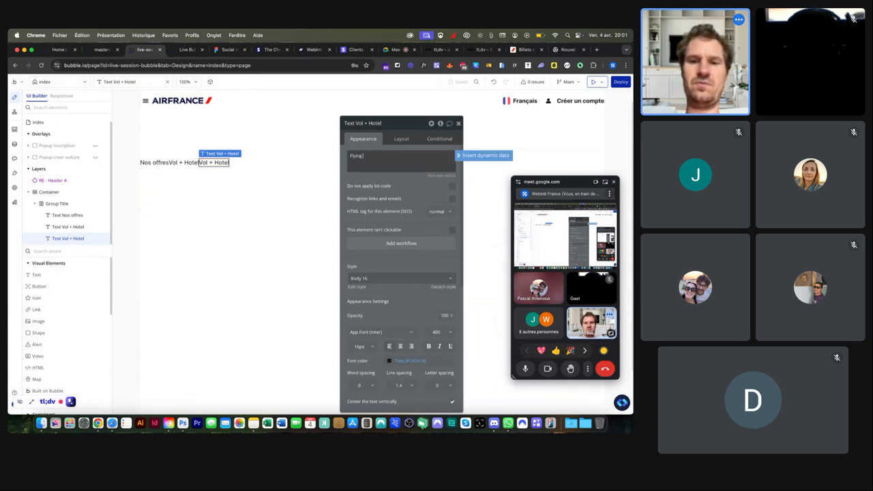
pyautogui.write('lying Blue billets')
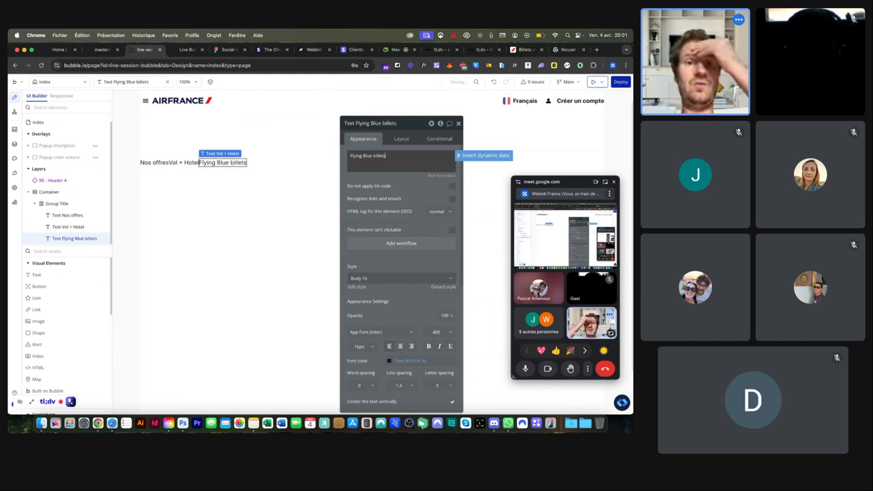
pyautogui.click(160, 163)
pyautogui.click(173, 165)
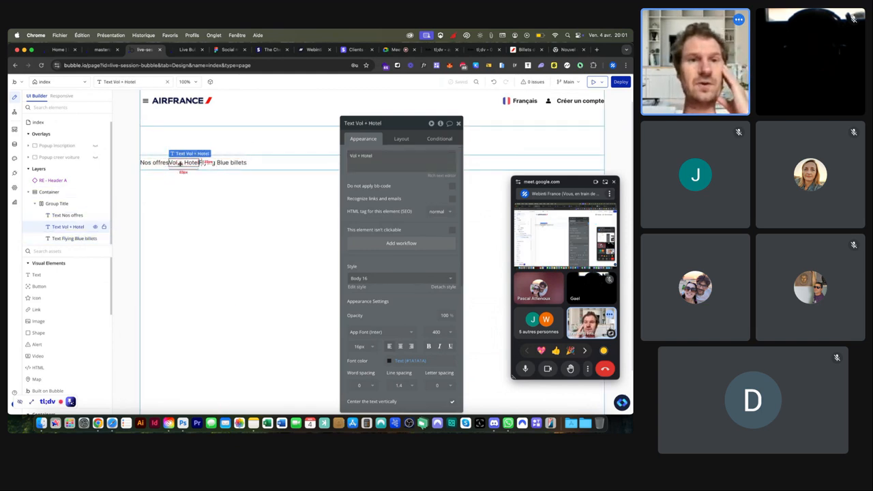
pyautogui.click(221, 163)
# Step: Set both the row gap and the column gap of Group Title to 20 px
pyautogui.click(263, 161)
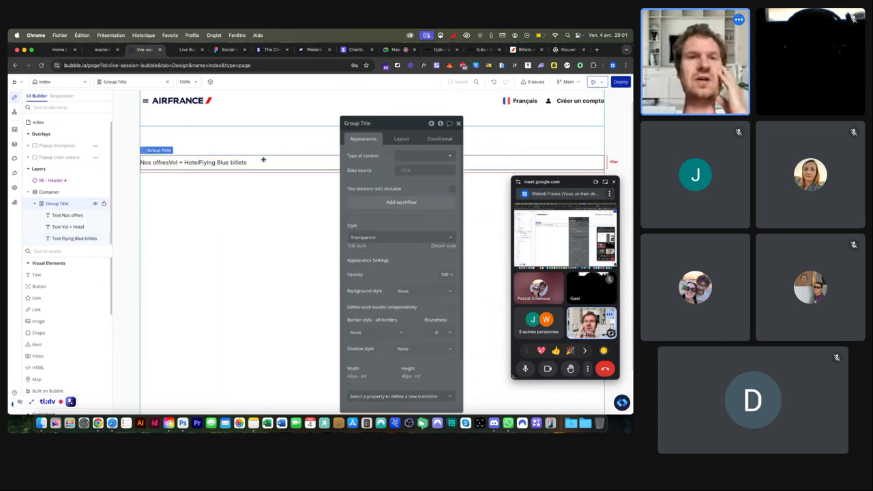
pyautogui.click(403, 138)
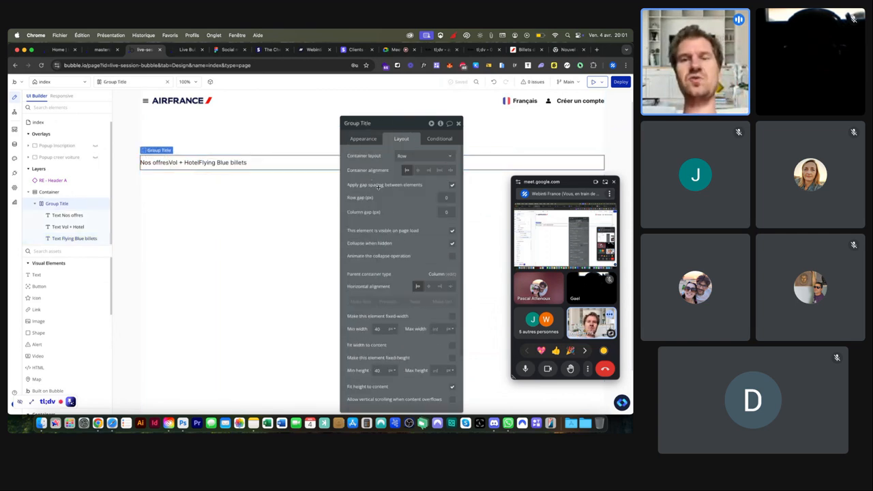
pyautogui.click(446, 197)
pyautogui.write('20')
pyautogui.click(446, 211)
pyautogui.write('20')
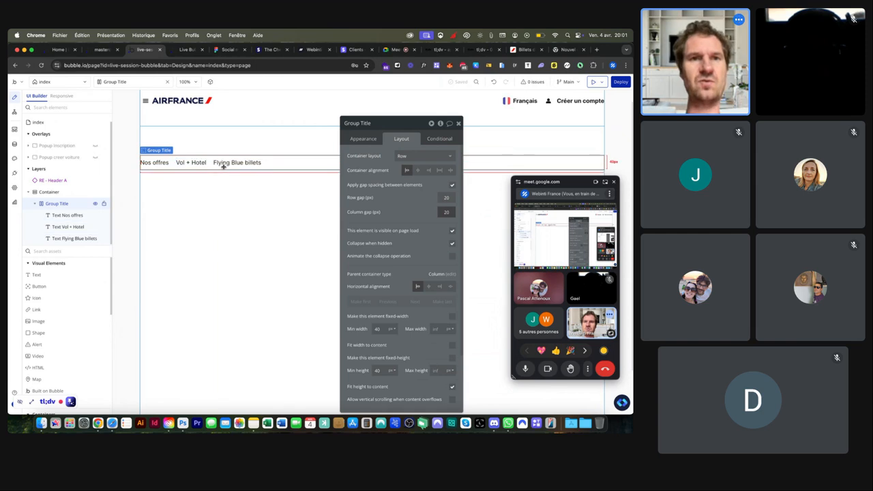
pyautogui.click(148, 162)
pyautogui.click(372, 139)
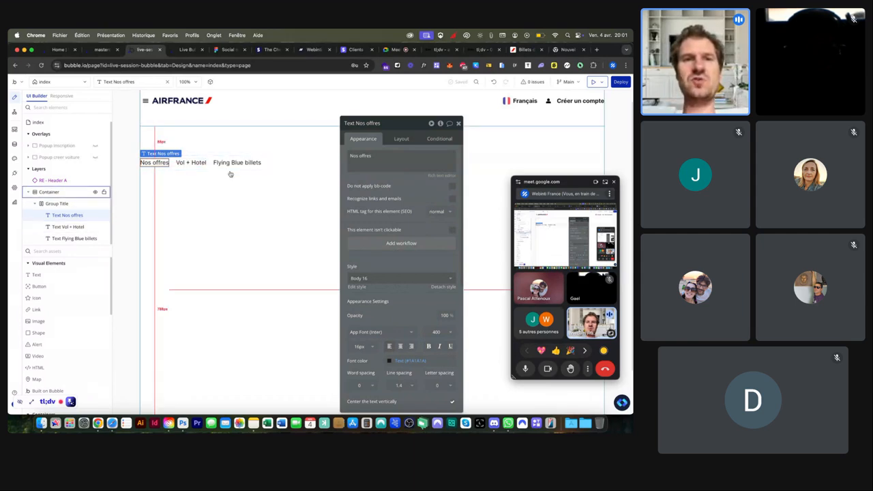
# Step: Give Nos offres a solid border with width 2
pyautogui.scroll(-5, 388, 252)
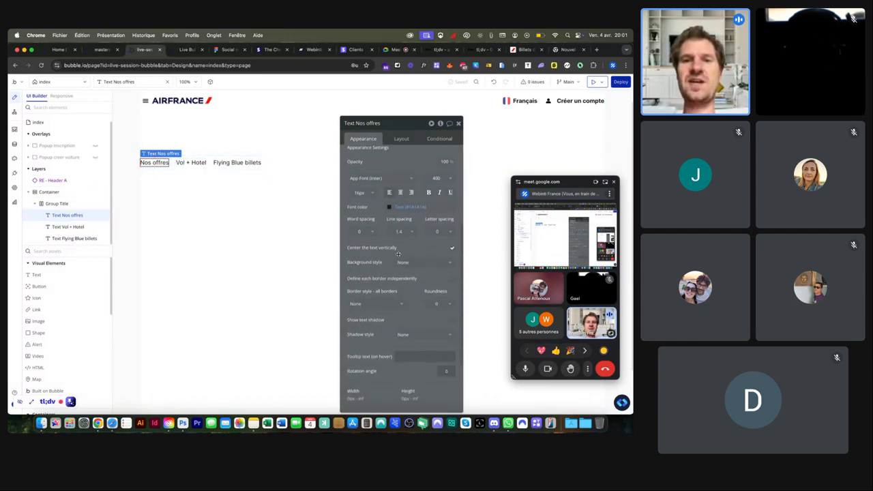
pyautogui.click(374, 271)
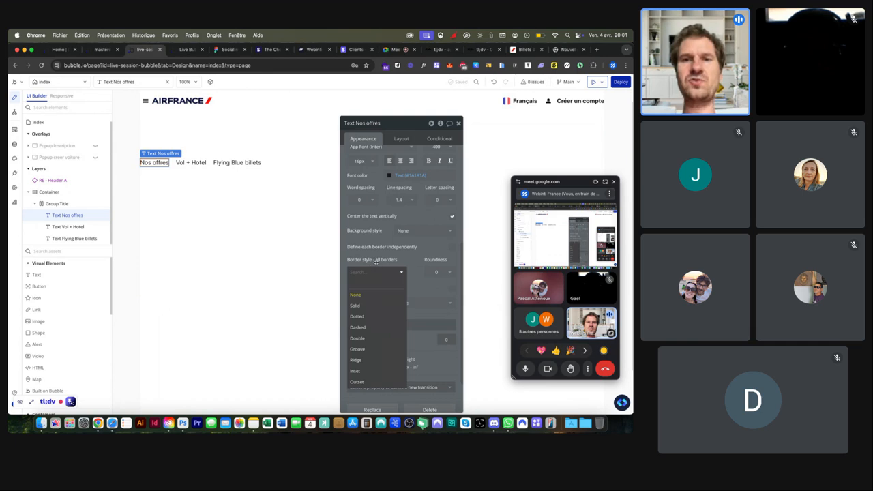
pyautogui.click(365, 306)
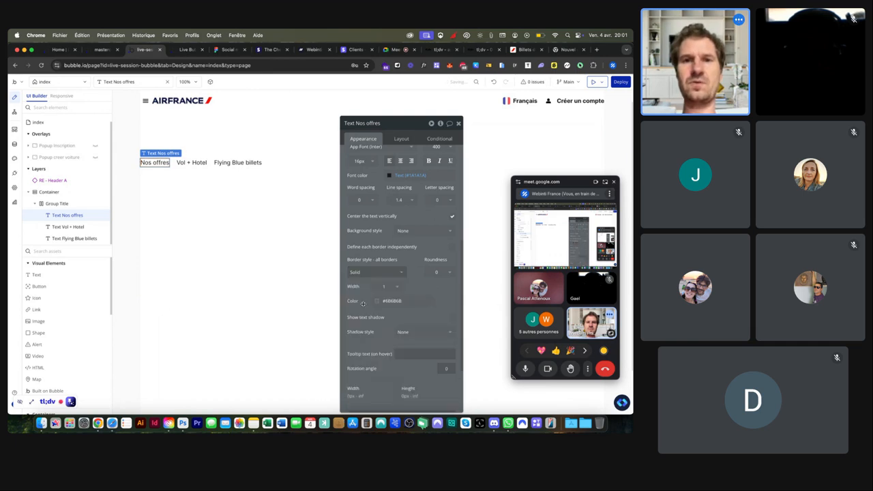
pyautogui.click(393, 290)
pyautogui.click(383, 309)
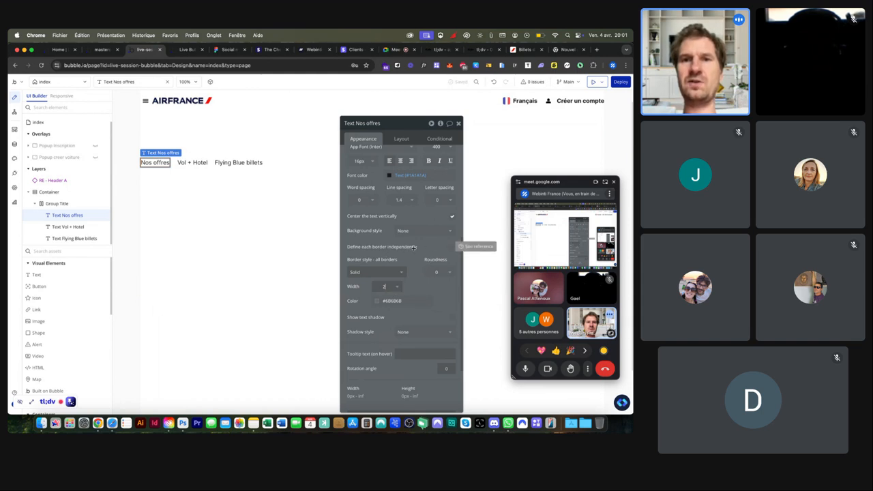
pyautogui.scroll(3, 383, 250)
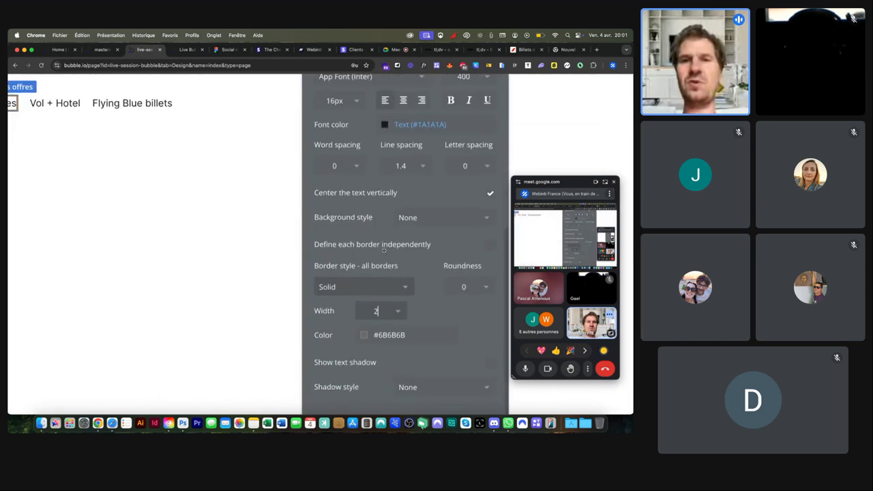
pyautogui.scroll(-3, 414, 244)
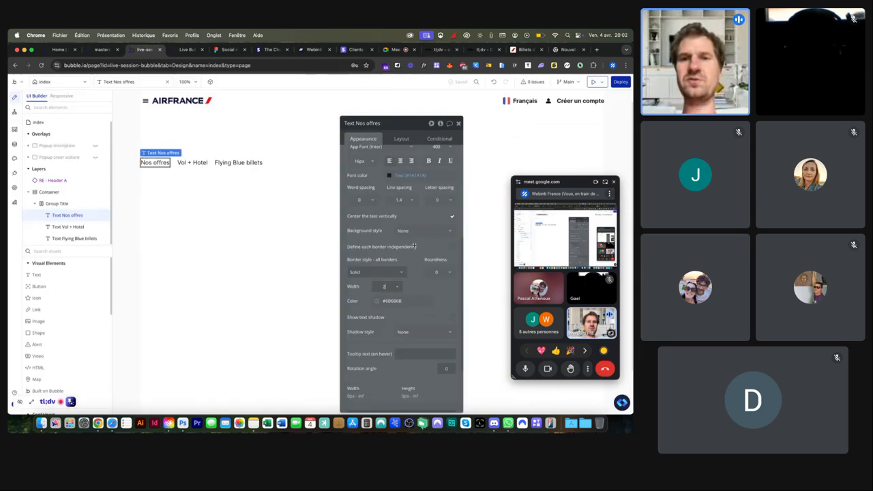
# Step: Make Nos offres' border bottom-only: solid, width 2, colour #FFFFFF
pyautogui.click(452, 249)
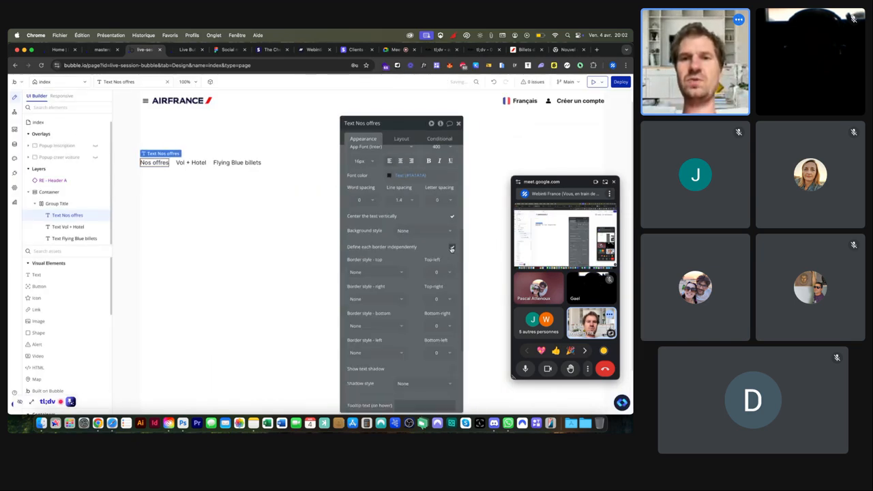
pyautogui.click(371, 325)
pyautogui.click(355, 358)
pyautogui.click(384, 340)
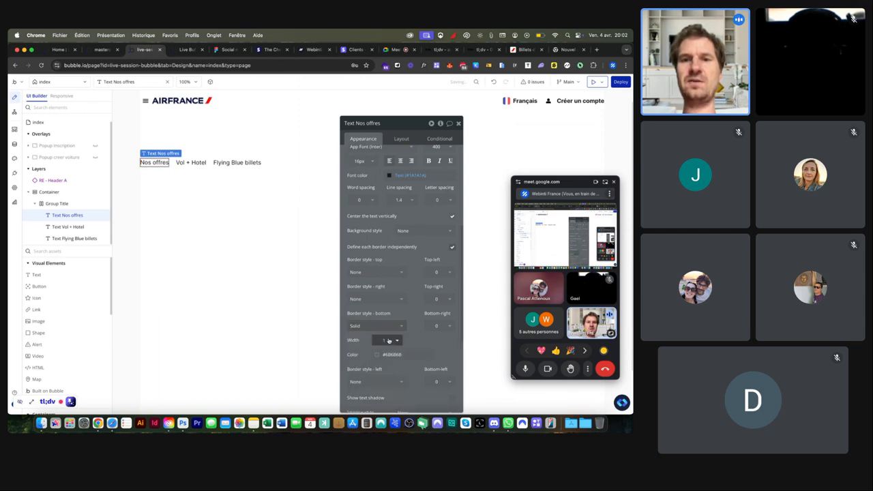
pyautogui.click(385, 365)
pyautogui.click(379, 355)
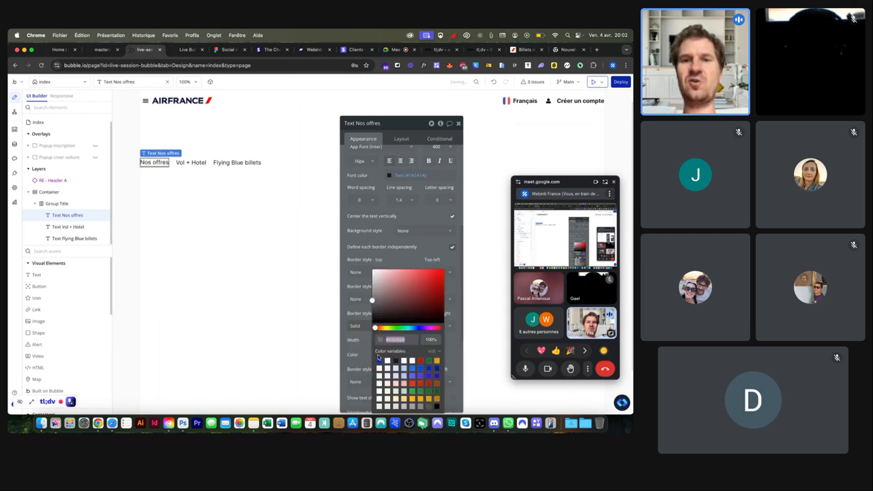
pyautogui.write('#FFFFFF')
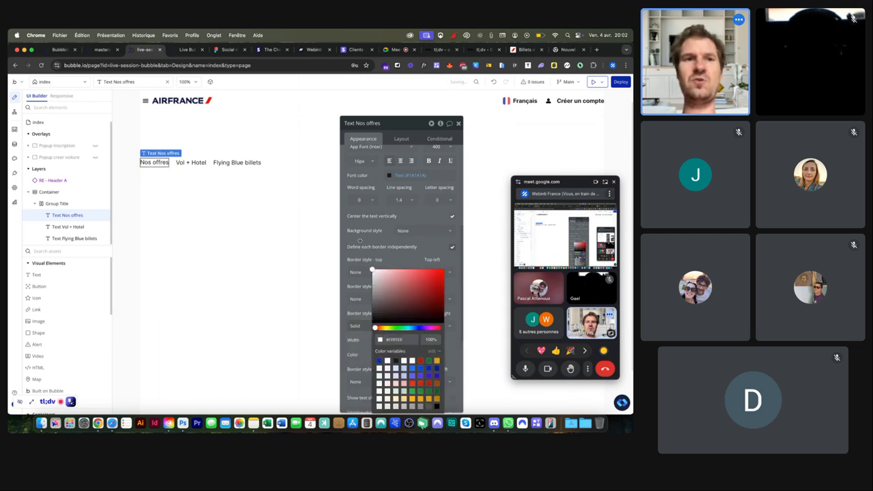
pyautogui.click(274, 219)
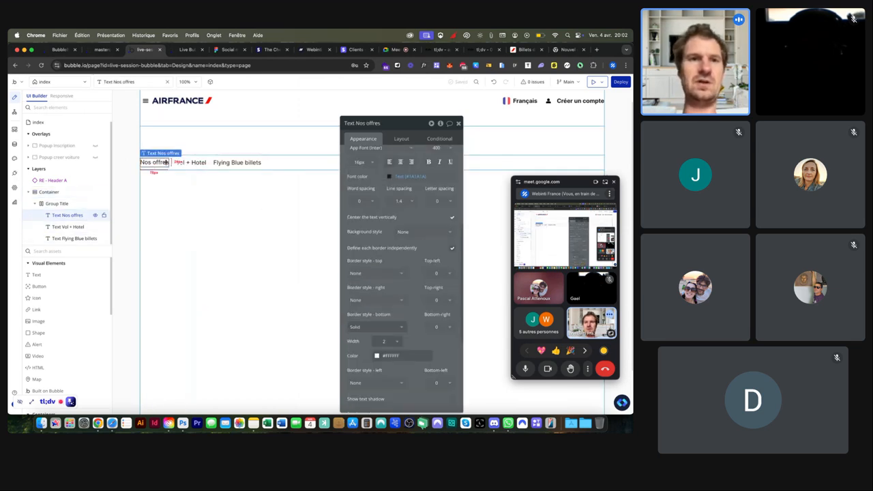
# Step: On Vol + Hotel, define borders independently with a solid 2 px bottom border
pyautogui.click(196, 167)
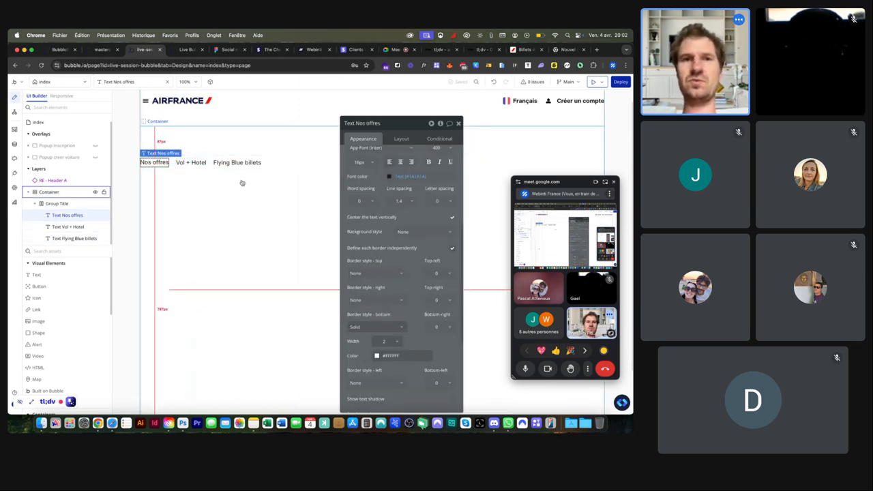
pyautogui.click(452, 249)
pyautogui.click(373, 327)
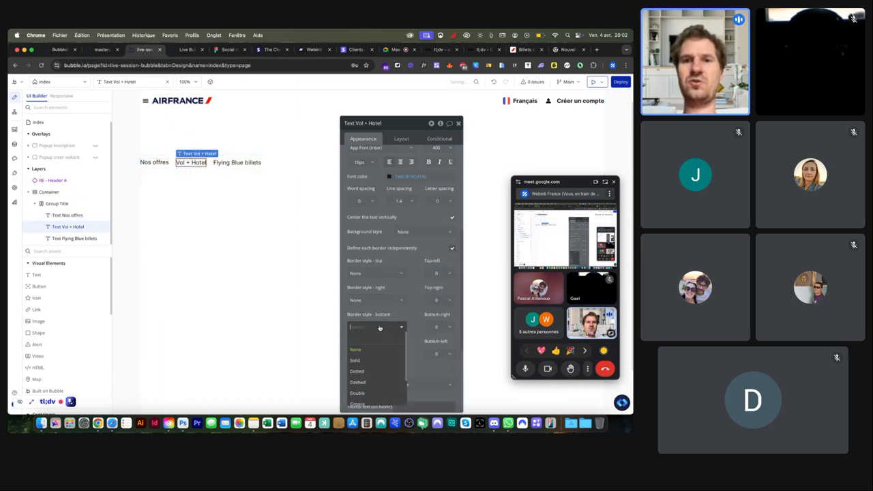
pyautogui.click(374, 360)
pyautogui.click(375, 342)
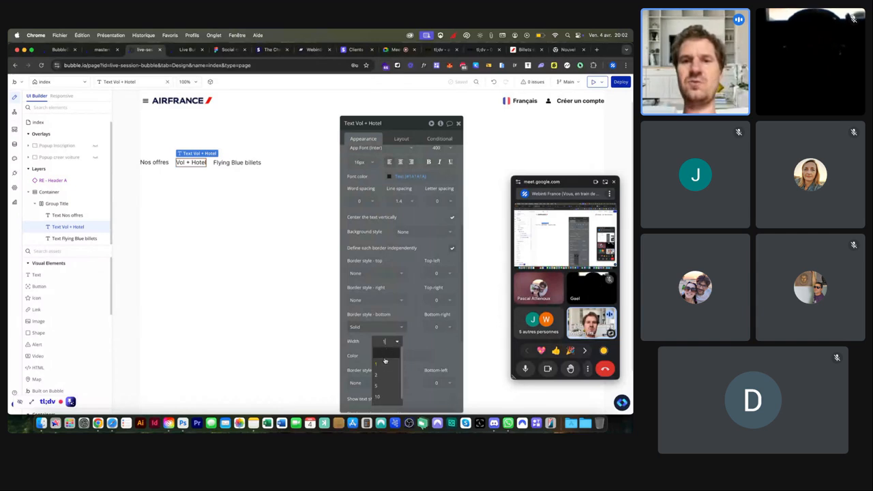
pyautogui.click(380, 358)
pyautogui.click(379, 356)
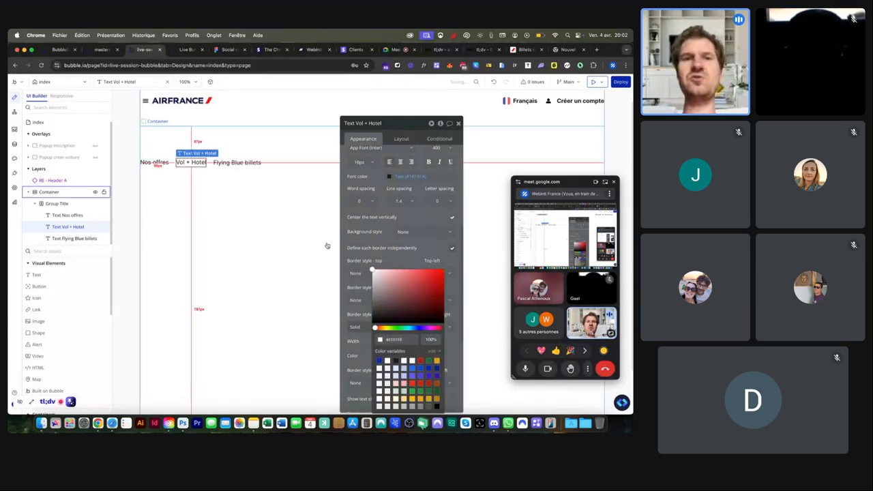
# Step: View the Vol + Hôtel and Billets Flying Blue tabs on airfrance.fr, then return to Bubble
pyautogui.click(525, 49)
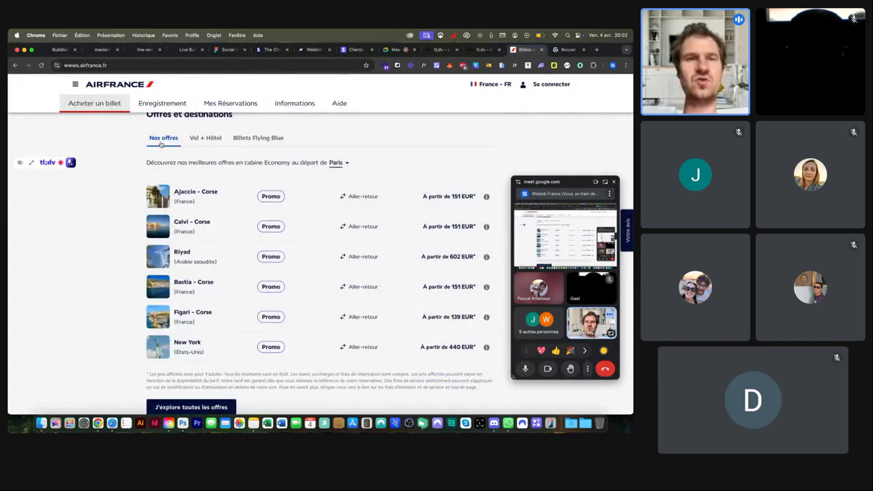
pyautogui.scroll(5, 157, 141)
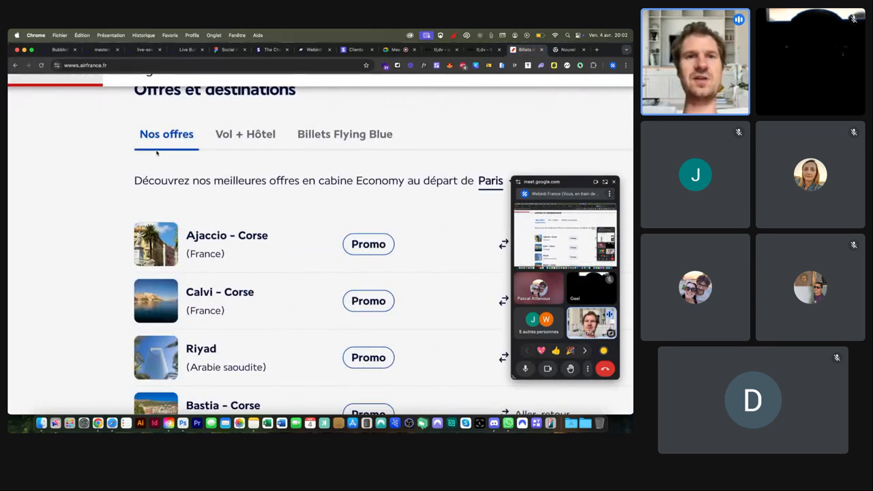
pyautogui.click(255, 138)
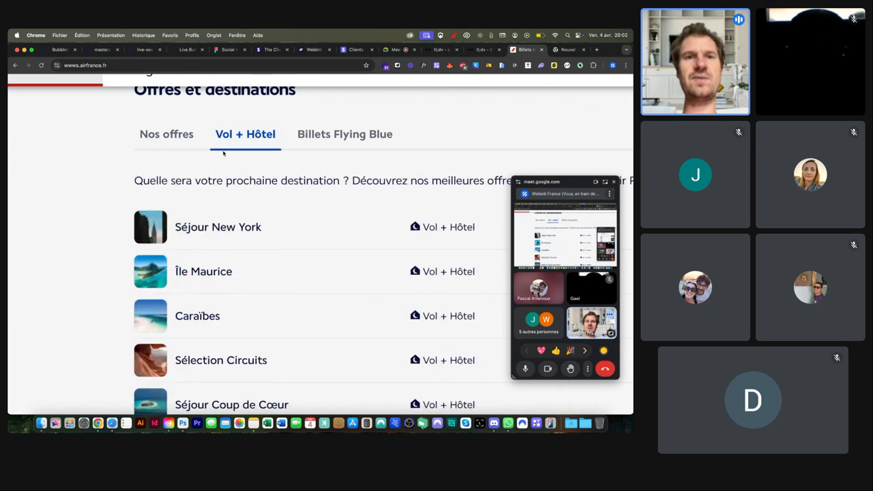
pyautogui.click(307, 140)
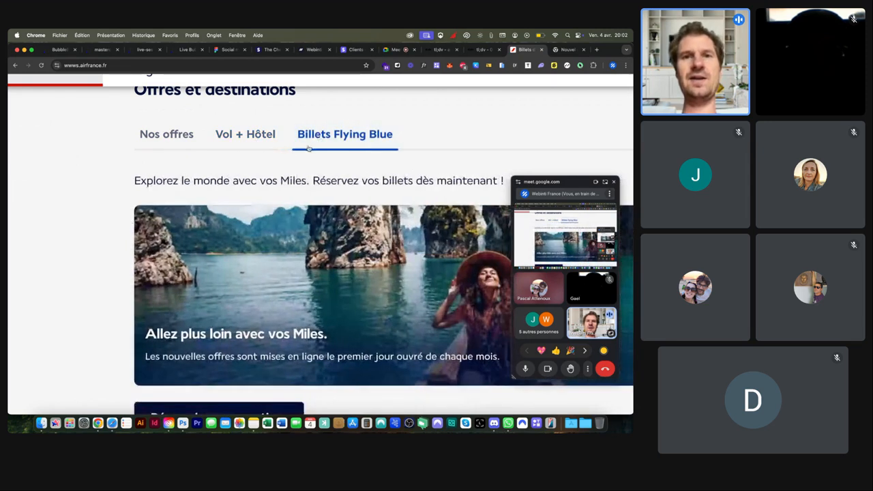
pyautogui.click(145, 49)
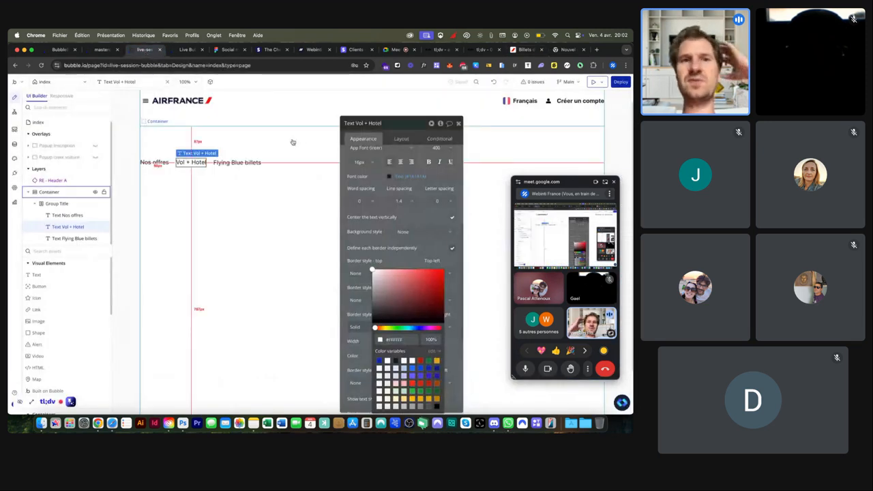
# Step: Give the Flying Blue billets label a bottom-only border that is solid and white
pyautogui.click(153, 163)
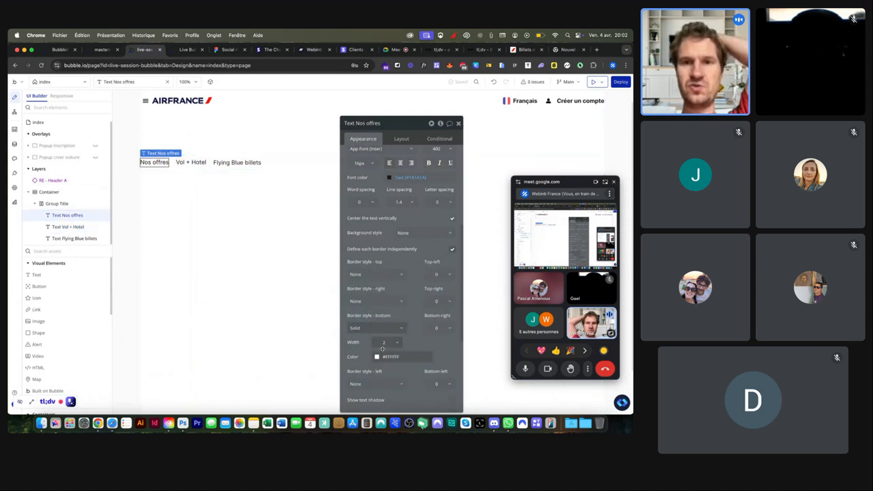
pyautogui.click(68, 226)
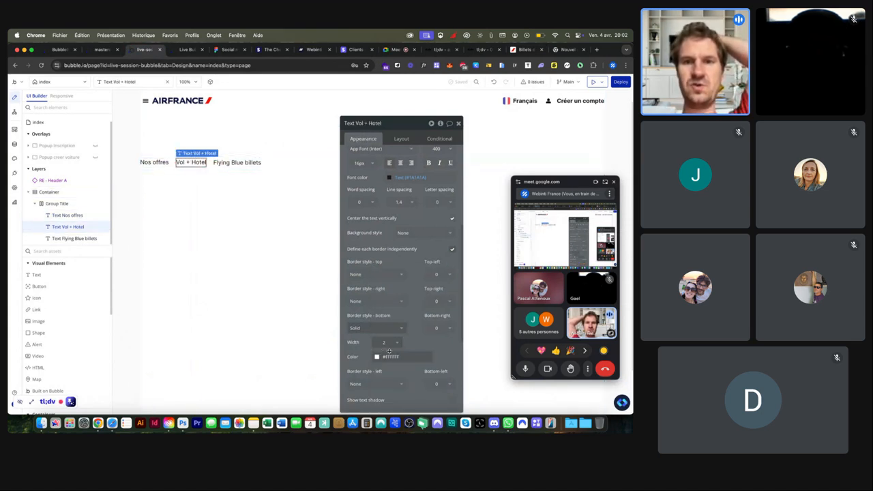
pyautogui.click(239, 163)
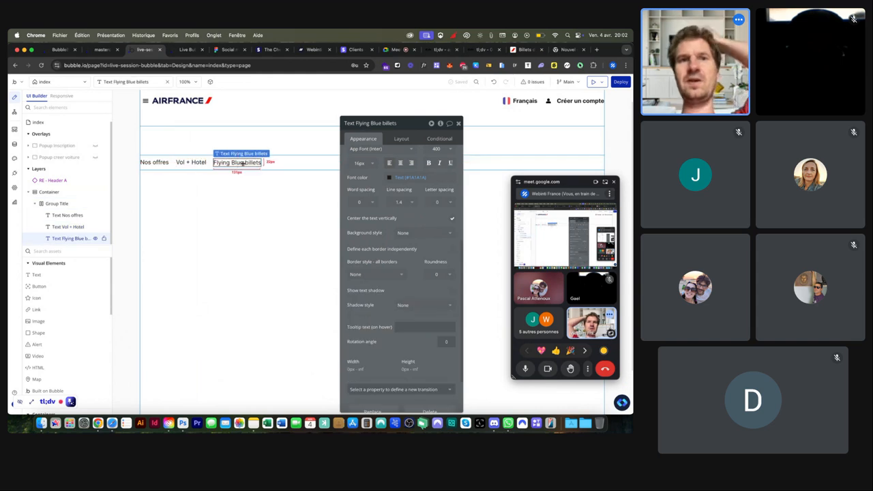
pyautogui.click(451, 250)
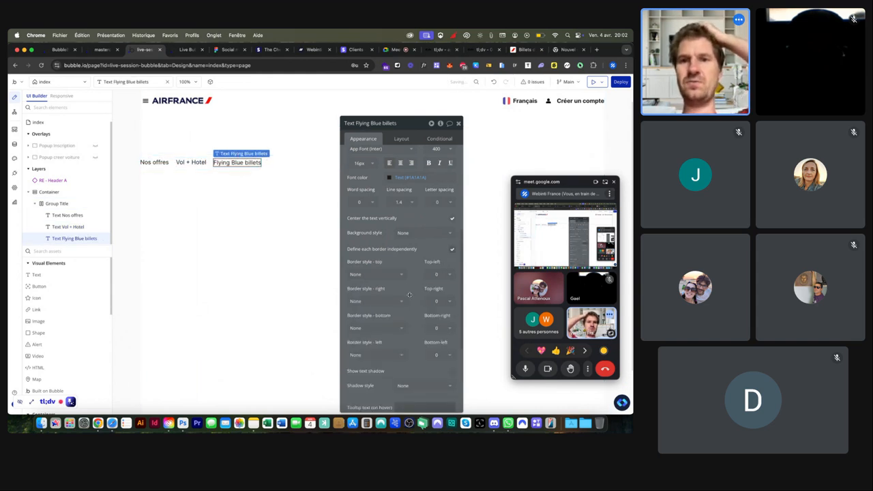
pyautogui.click(376, 328)
pyautogui.click(374, 353)
pyautogui.click(375, 356)
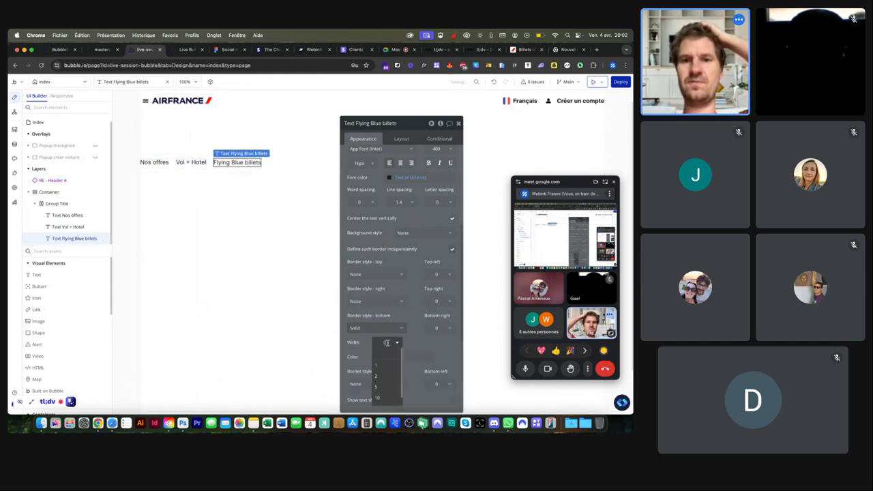
pyautogui.click(386, 360)
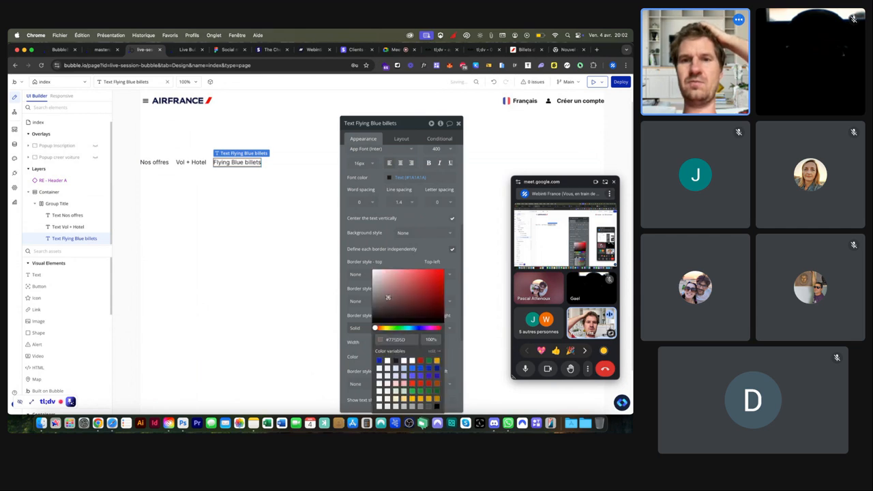
pyautogui.click(151, 163)
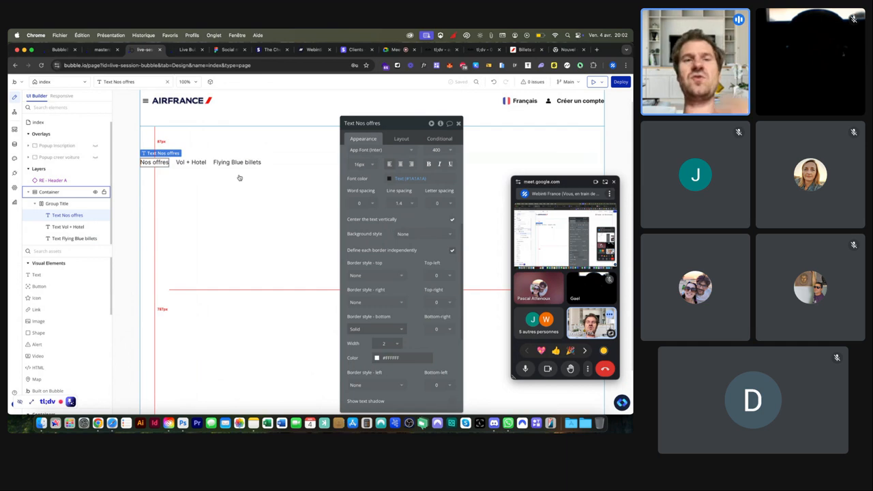
# Step: Add a Nos offres condition 'When index's navigation is 1' that changes the Text property
pyautogui.click(440, 139)
pyautogui.click(388, 189)
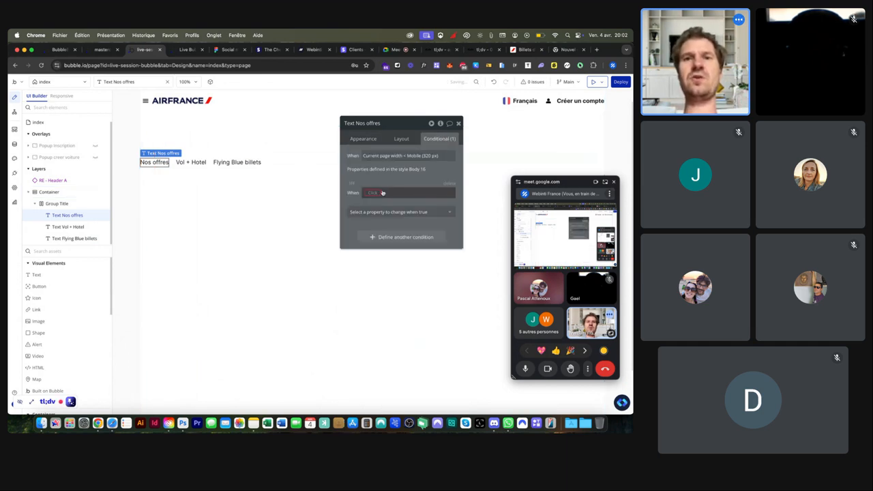
pyautogui.click(373, 193)
pyautogui.write('inde')
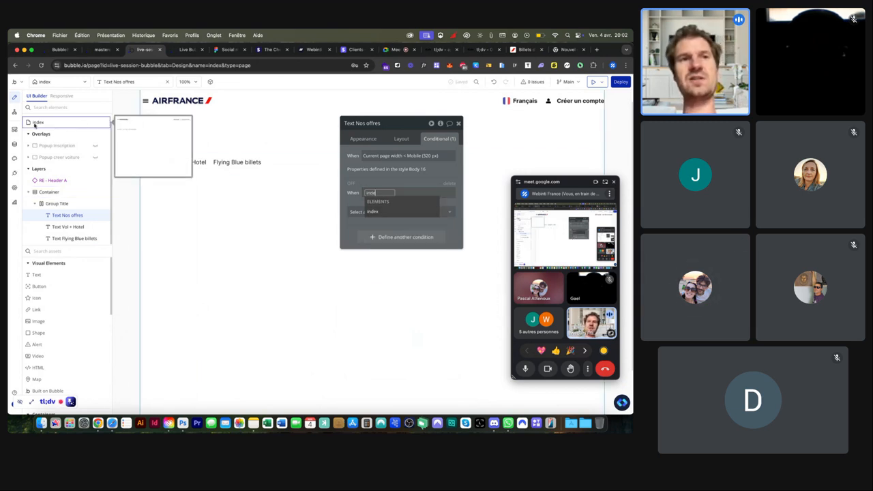
pyautogui.click(372, 211)
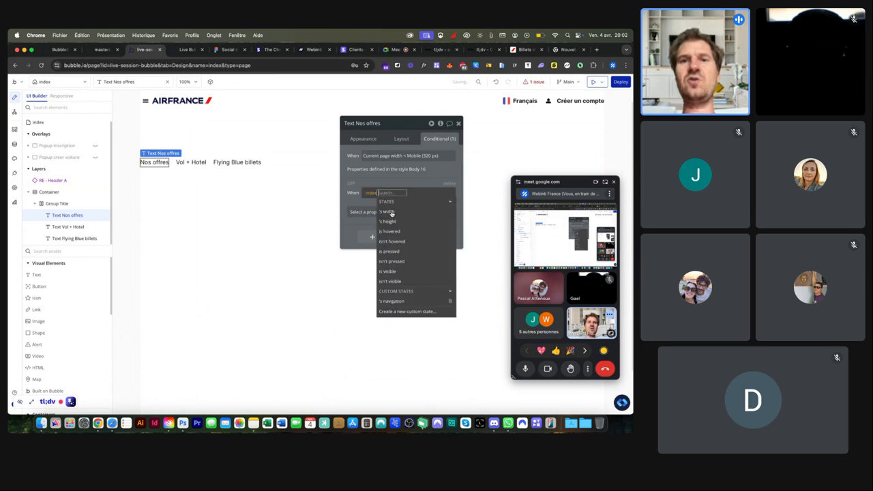
pyautogui.click(394, 301)
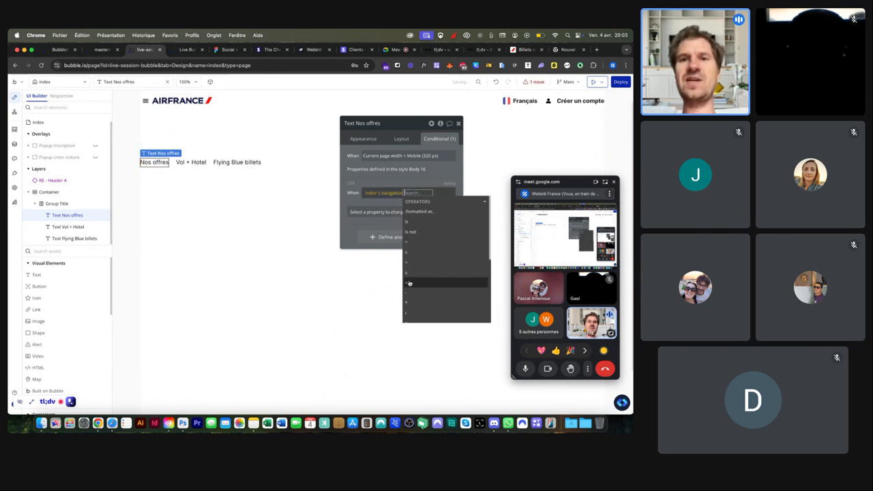
pyautogui.click(417, 225)
pyautogui.write('1')
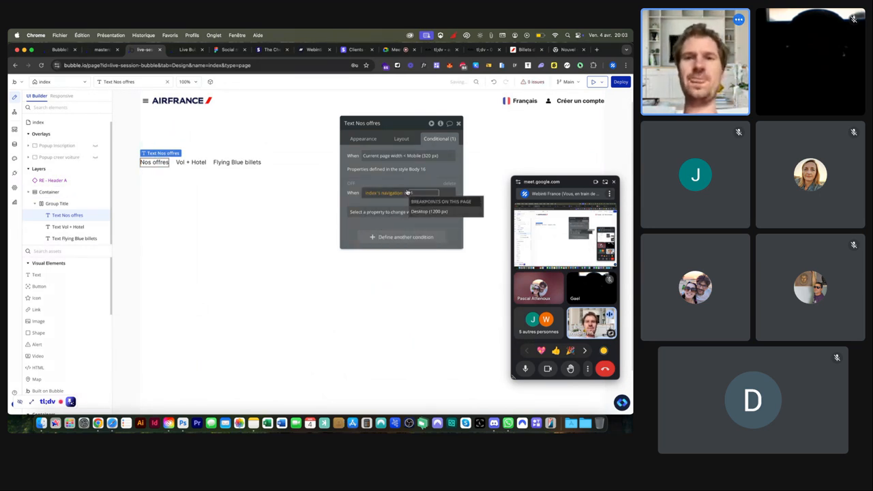
pyautogui.press('Return')
pyautogui.click(376, 212)
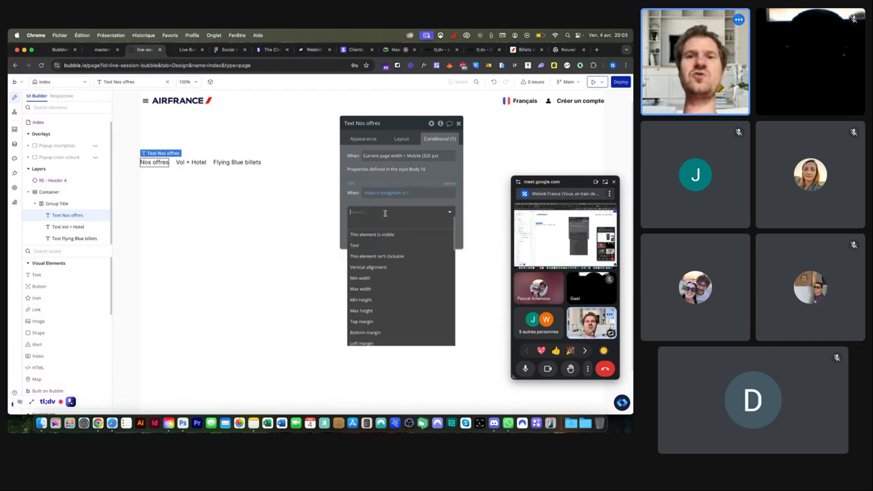
pyautogui.click(377, 246)
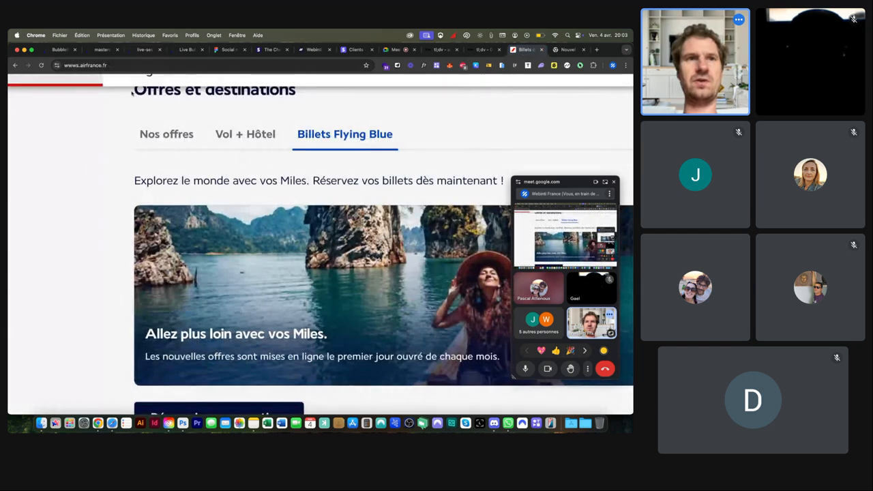
# Step: Look at the Air France Flying Blue offers in another browser tab
pyautogui.click(101, 49)
pyautogui.click(517, 51)
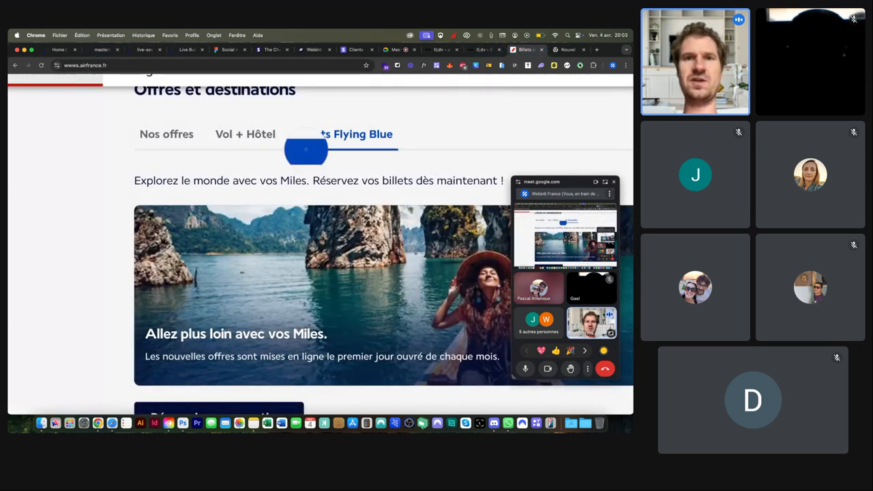
pyautogui.click(106, 52)
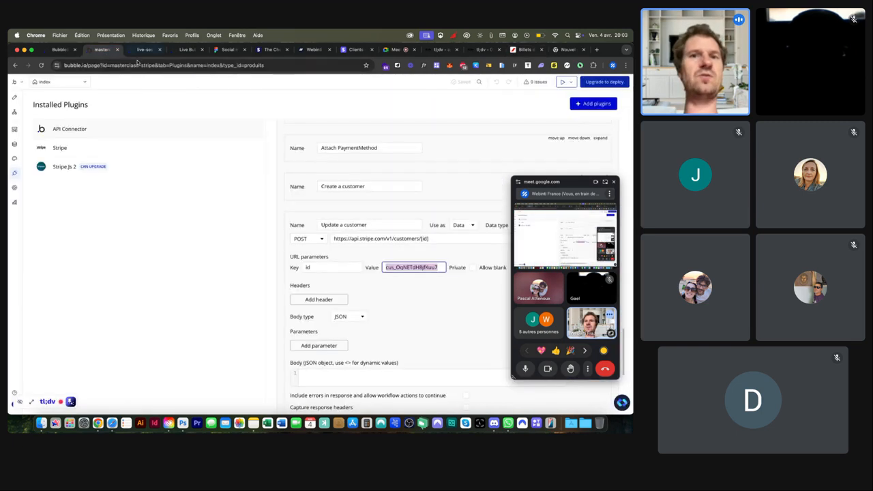
# Step: Make the navigation-is-1 condition set font colour #1A44AF and bold Nos offres
pyautogui.click(145, 50)
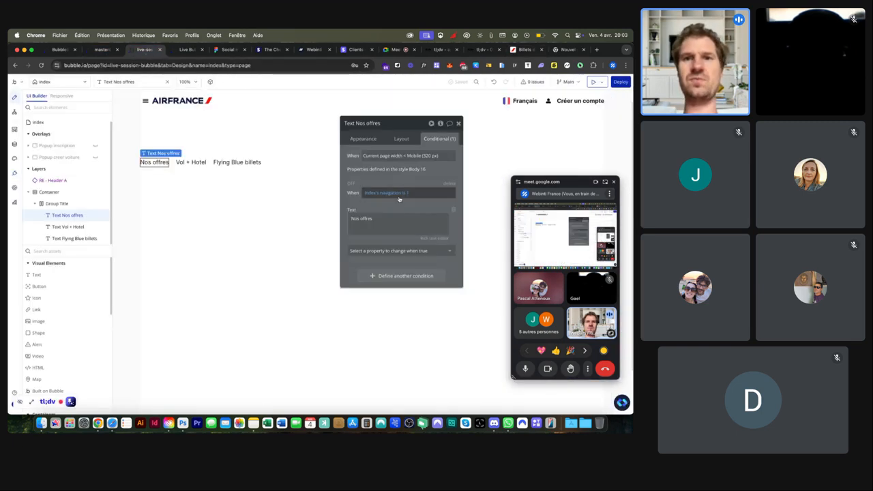
pyautogui.click(386, 249)
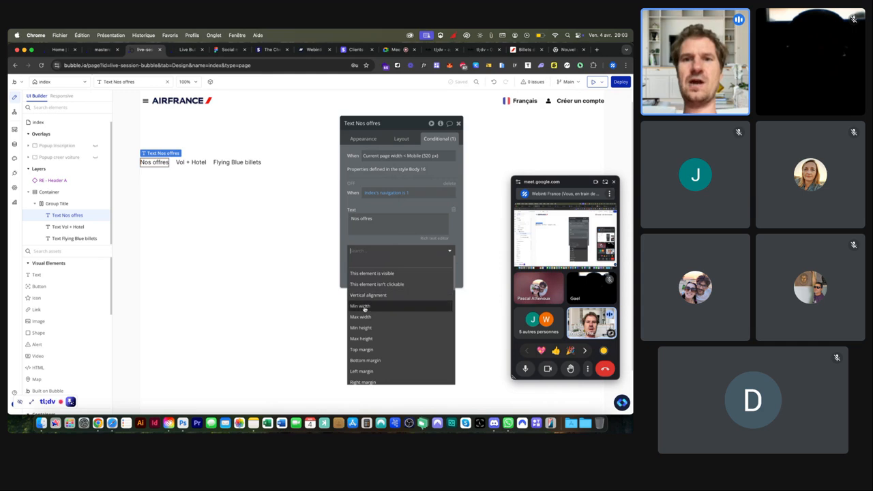
pyautogui.write('col')
pyautogui.click(374, 273)
pyautogui.click(402, 249)
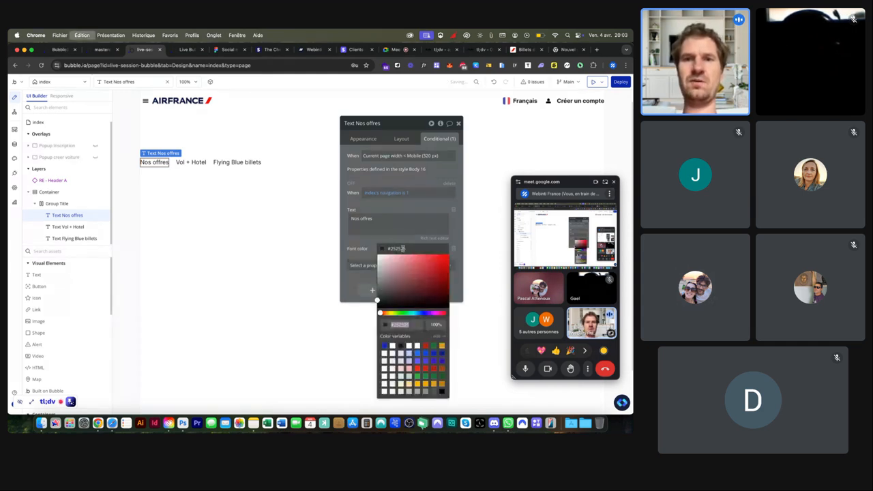
pyautogui.write('#1A44AF')
pyautogui.press('Return')
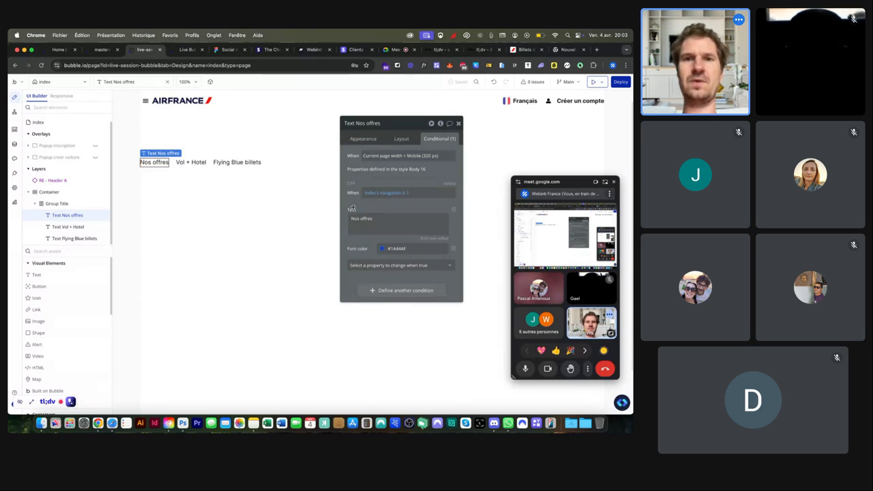
pyautogui.click(399, 264)
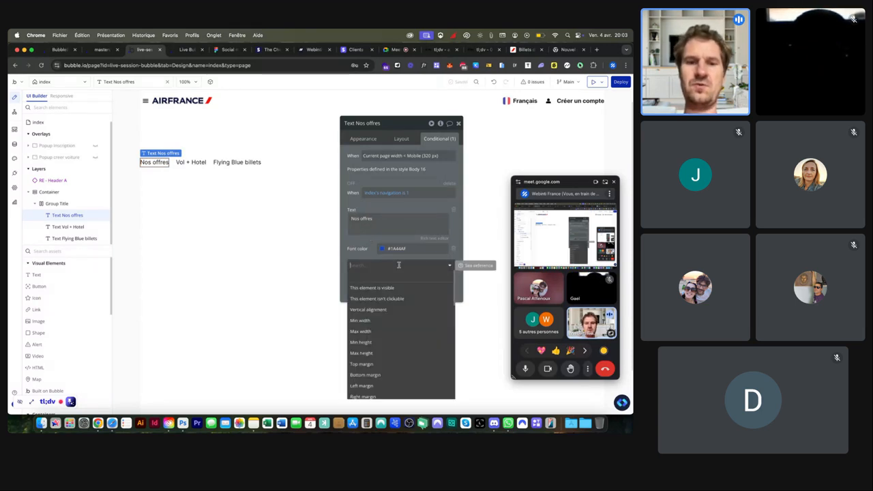
pyautogui.write('bol')
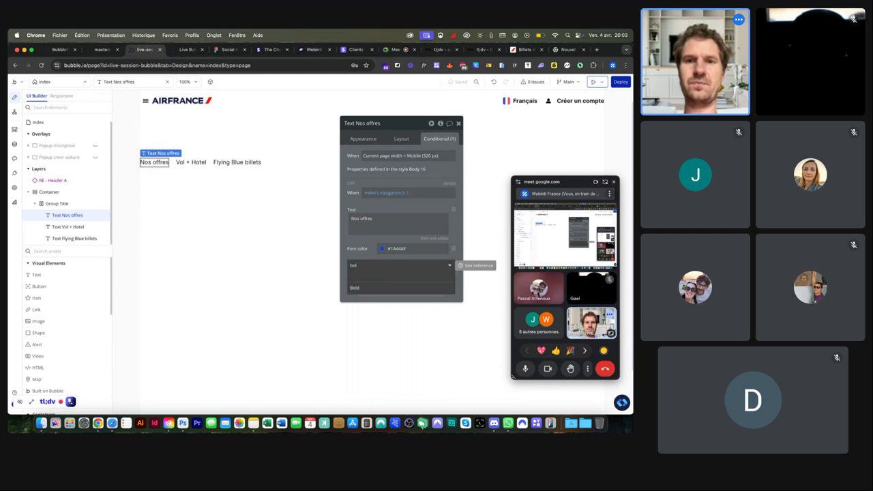
pyautogui.press('Return')
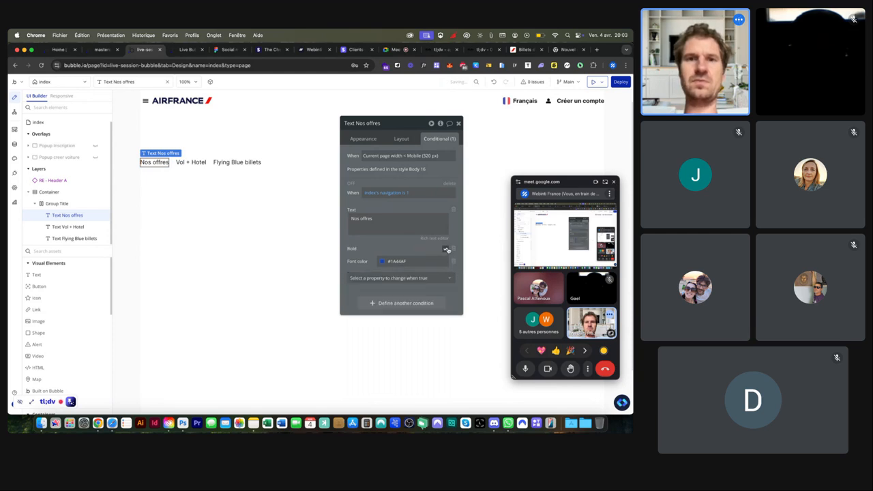
pyautogui.click(352, 184)
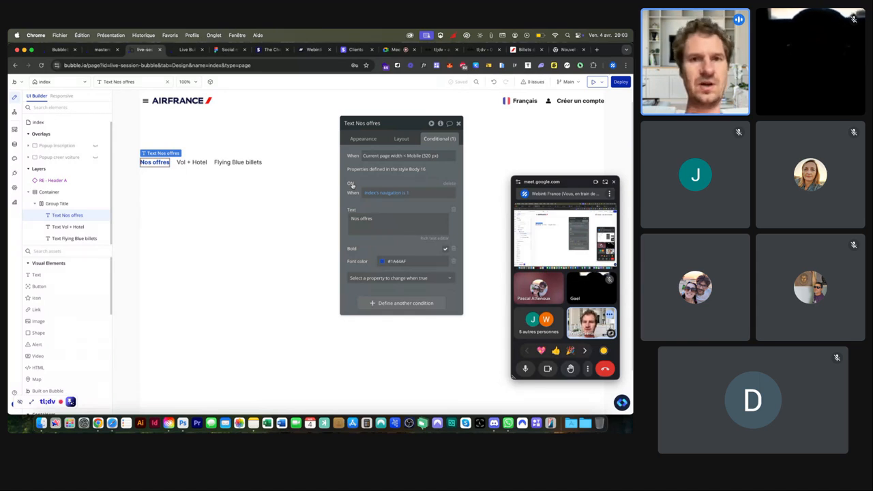
# Step: Add Border color - bottom #1A44AF to the same condition
pyautogui.click(399, 278)
pyautogui.write('bor')
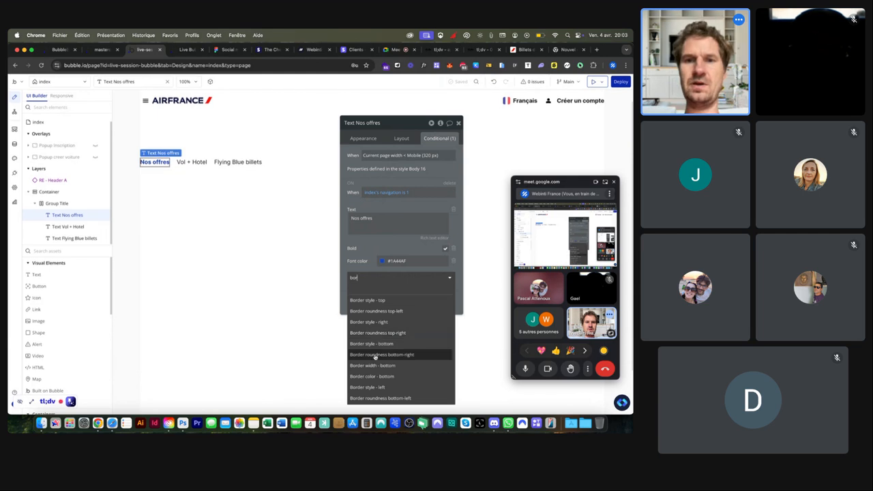
pyautogui.click(369, 378)
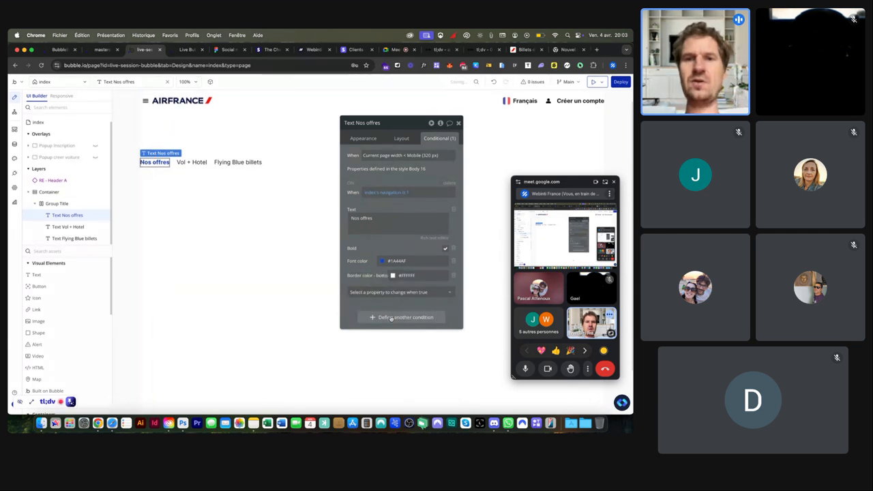
pyautogui.click(409, 274)
pyautogui.click(401, 248)
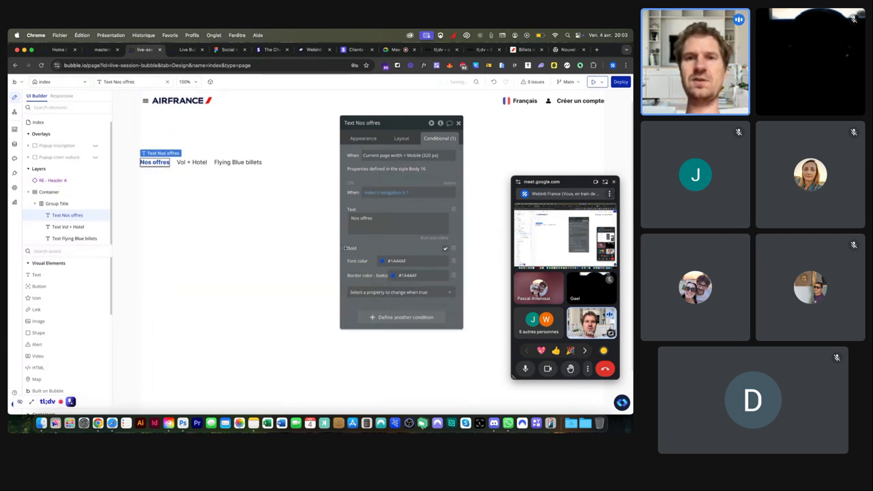
# Step: Select the tabs container, then reselect the Nos offres text
pyautogui.click(196, 180)
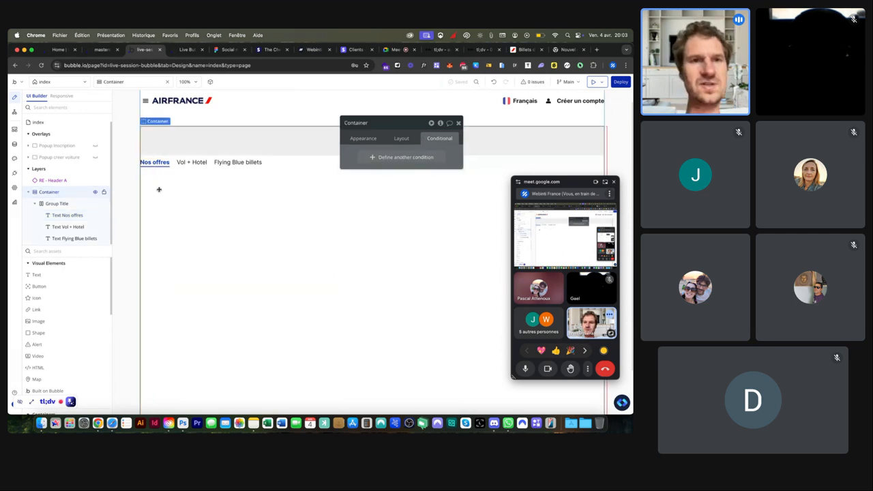
pyautogui.scroll(5, 157, 187)
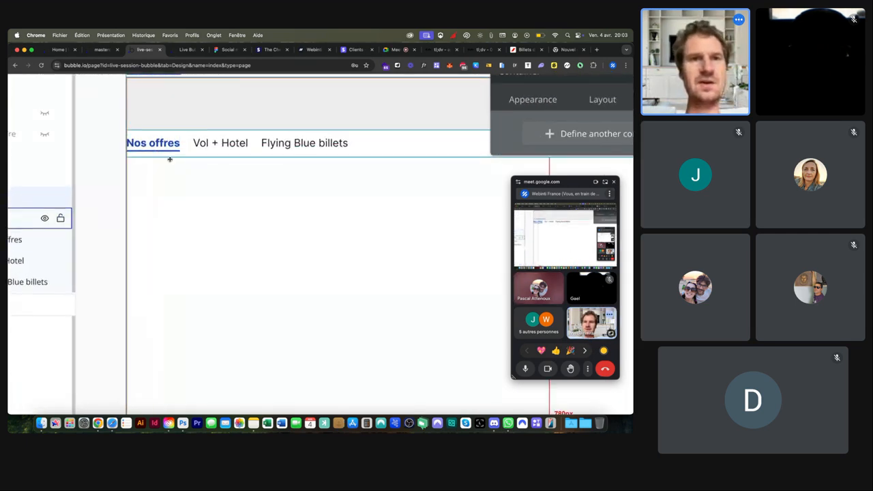
pyautogui.scroll(-5, 251, 173)
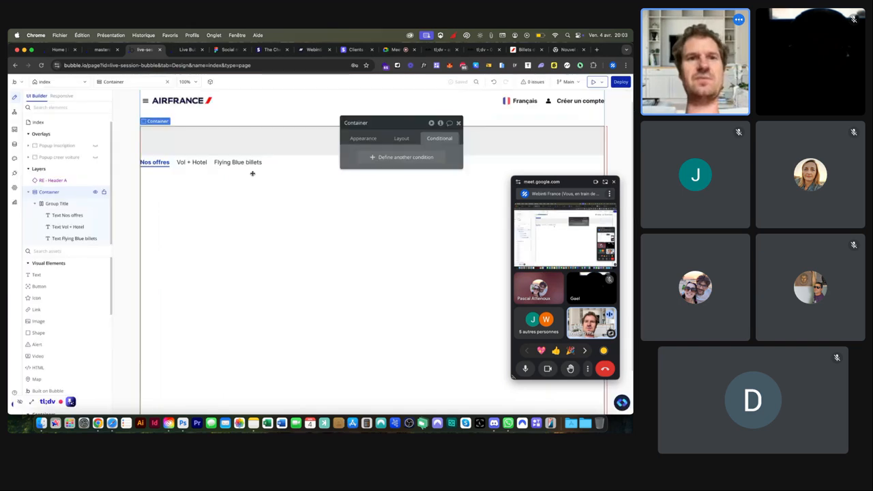
pyautogui.click(154, 162)
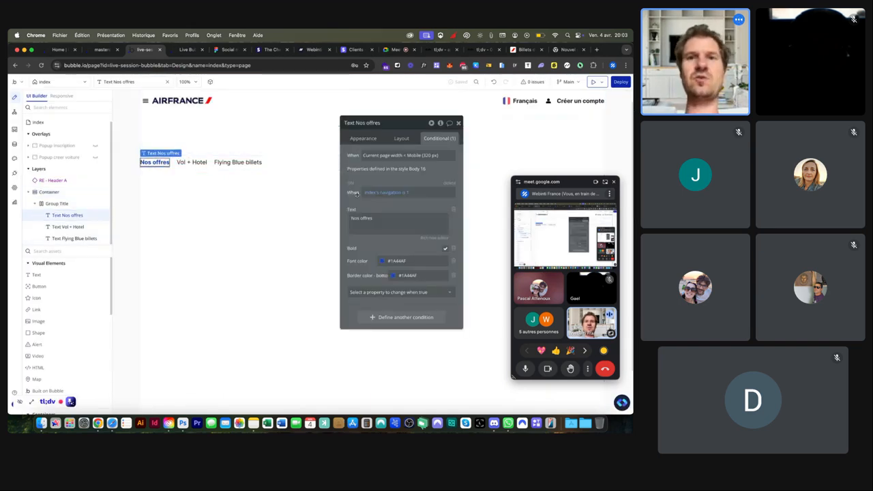
# Step: Copy the Nos offres condition onto Vol + Hotel with navigation value 2
pyautogui.rightClick(373, 240)
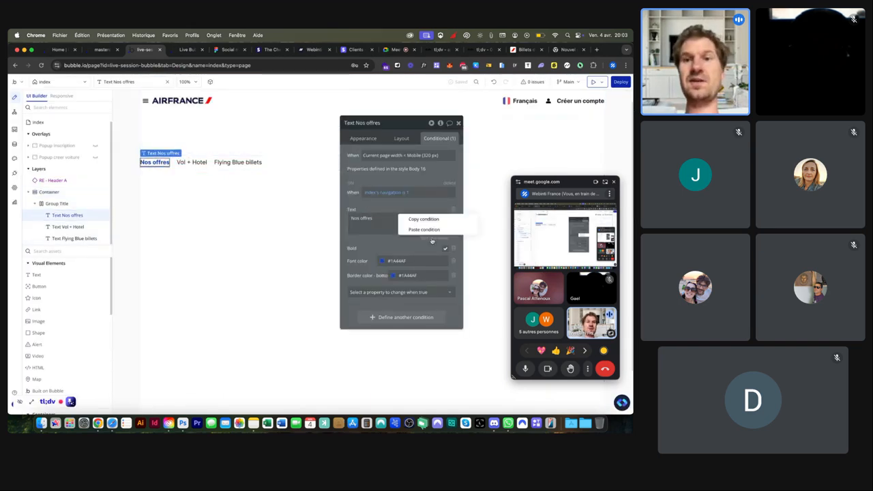
pyautogui.click(417, 220)
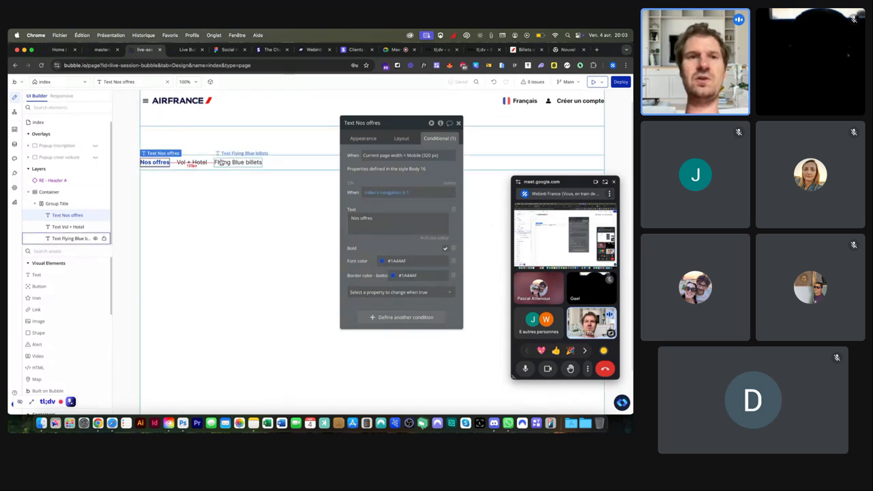
pyautogui.click(193, 162)
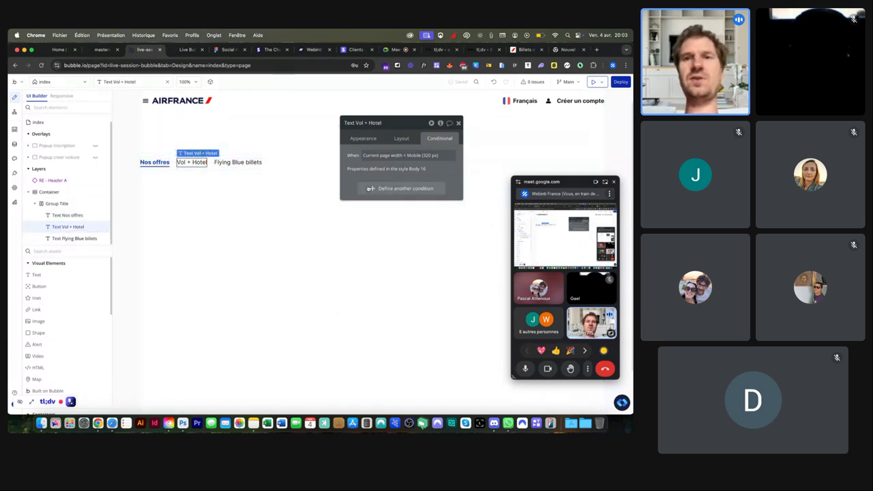
pyautogui.rightClick(414, 171)
pyautogui.click(413, 166)
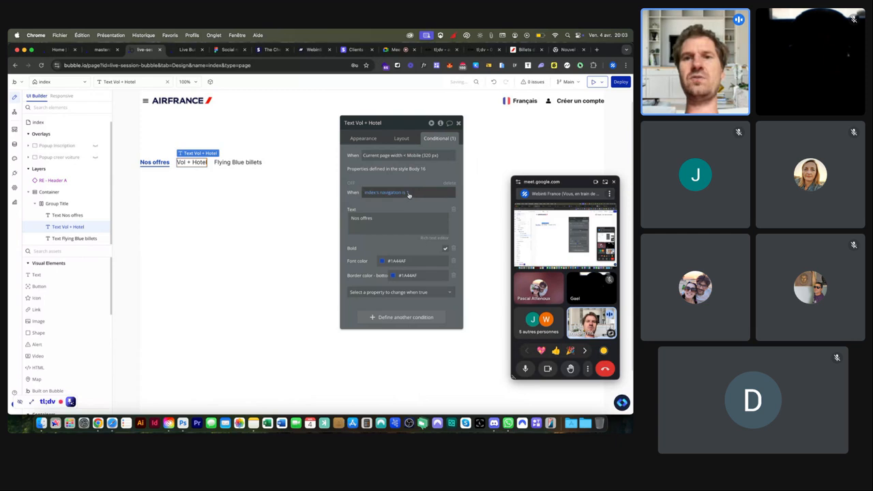
pyautogui.click(409, 193)
pyautogui.write('2')
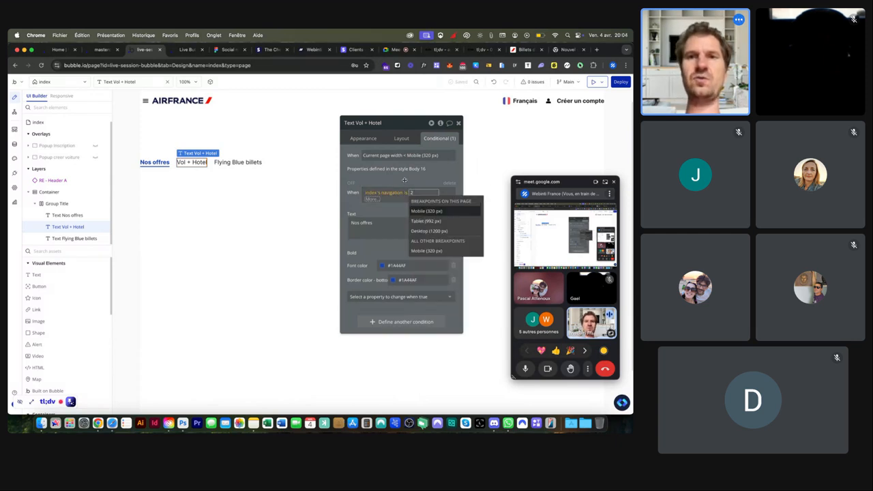
pyautogui.press('Return')
# Step: Paste the condition onto Flying Blue billets with navigation value 3
pyautogui.click(238, 163)
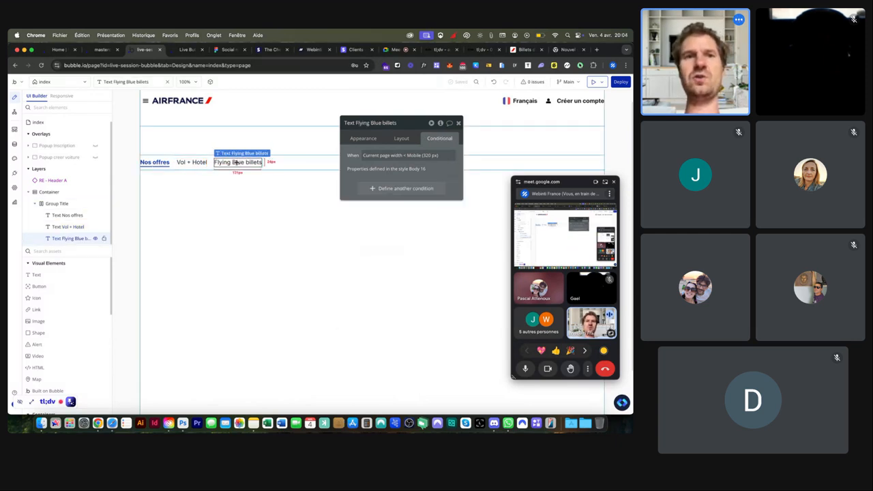
pyautogui.click(419, 169)
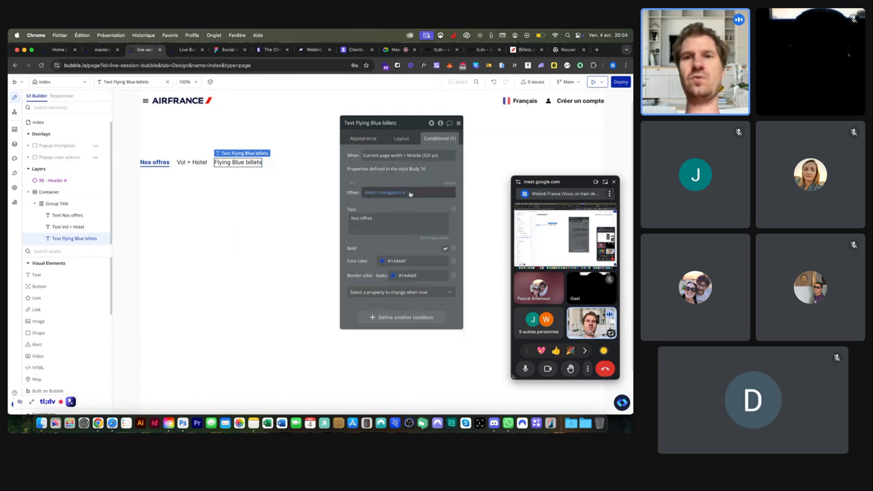
pyautogui.click(408, 194)
pyautogui.write('3')
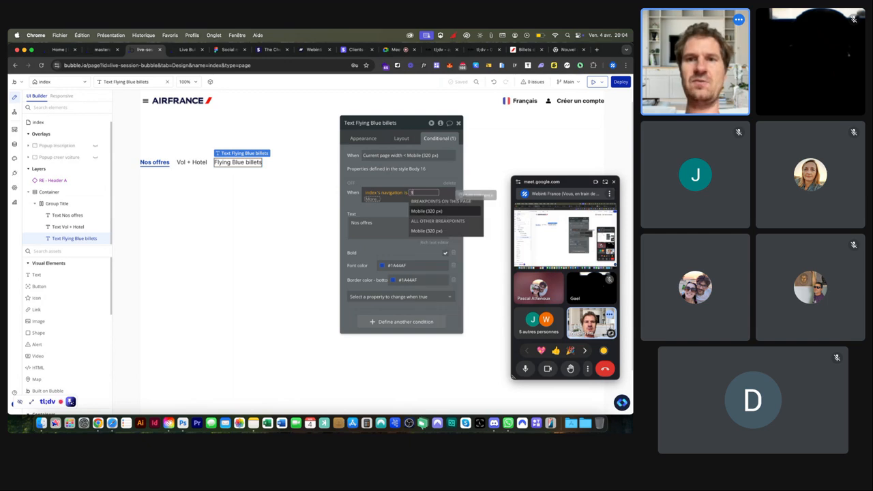
pyautogui.press('Return')
pyautogui.click(406, 175)
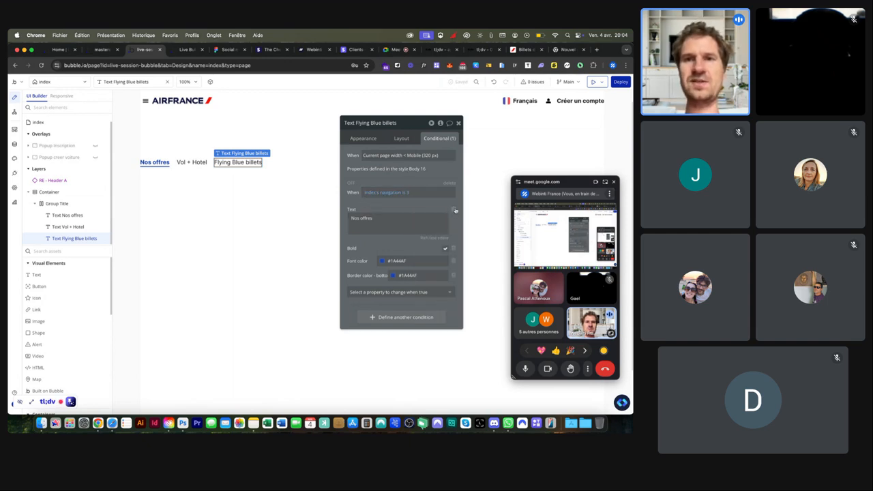
# Step: Review the three tab texts' conditions, ending on Vol + Hotel's general properties
pyautogui.click(68, 227)
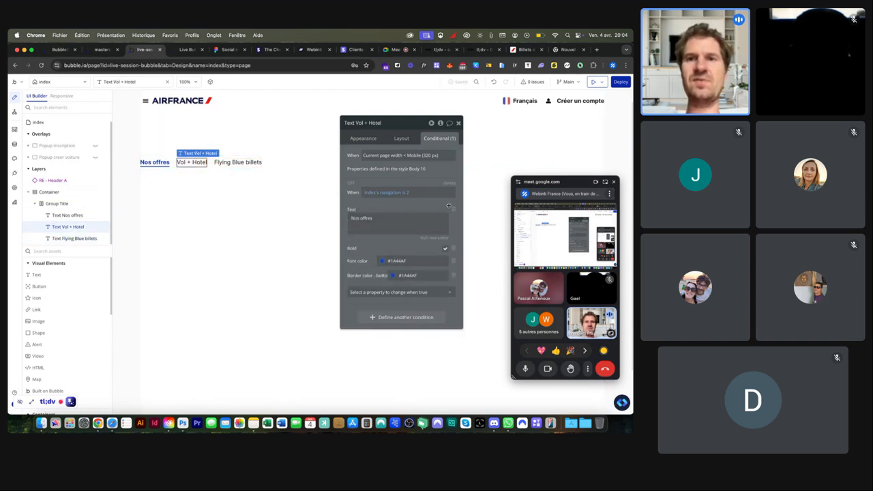
pyautogui.click(155, 158)
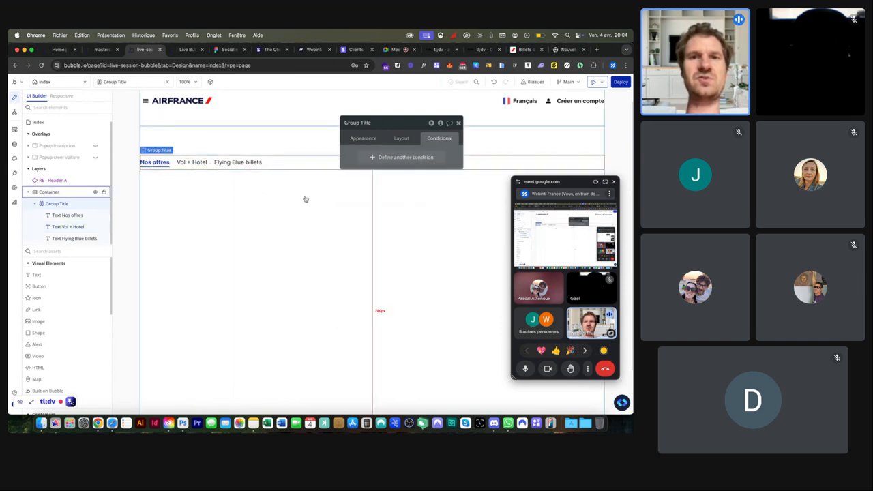
pyautogui.click(155, 159)
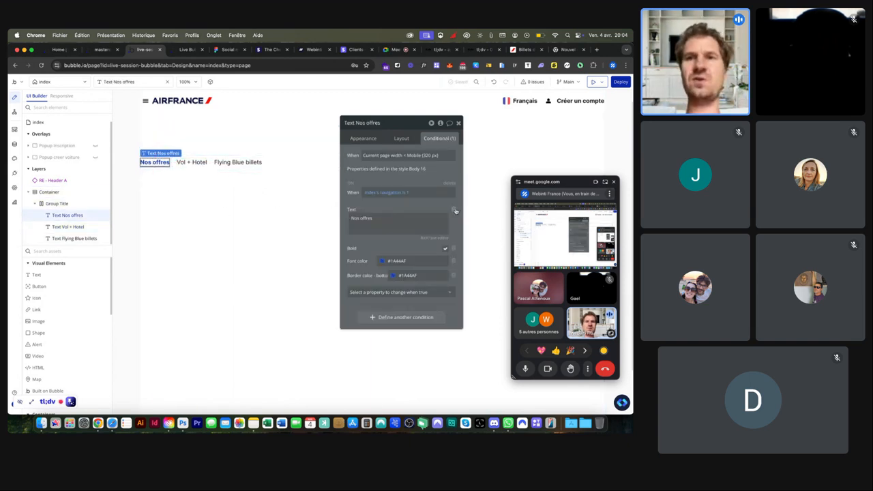
pyautogui.click(196, 163)
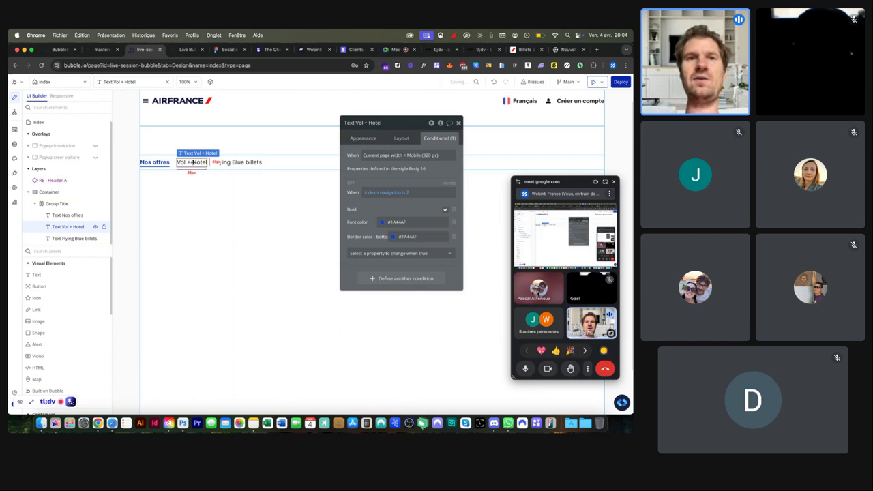
pyautogui.click(238, 163)
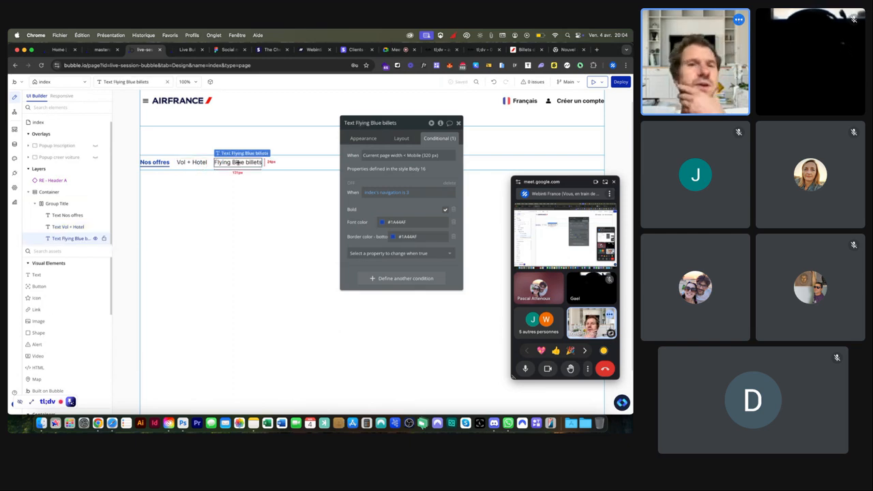
pyautogui.click(184, 164)
pyautogui.click(364, 137)
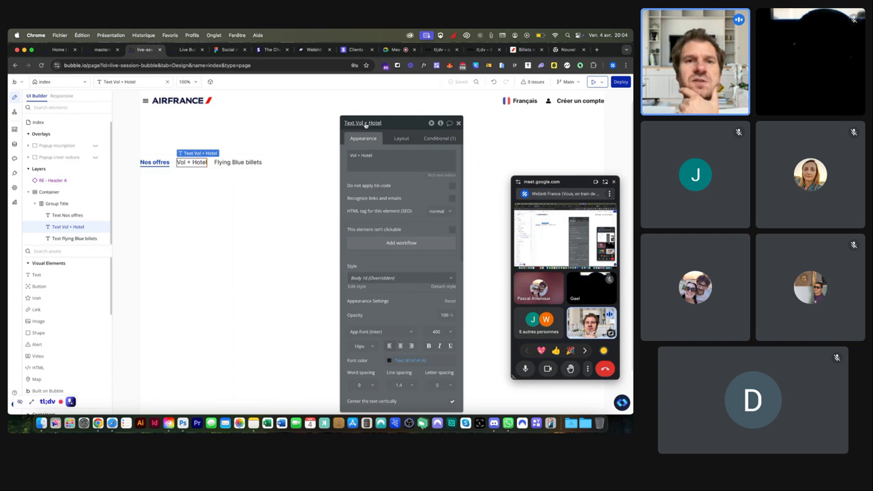
# Step: Add a Vol + Hotel click workflow setting index's navigation state to 2
pyautogui.click(412, 244)
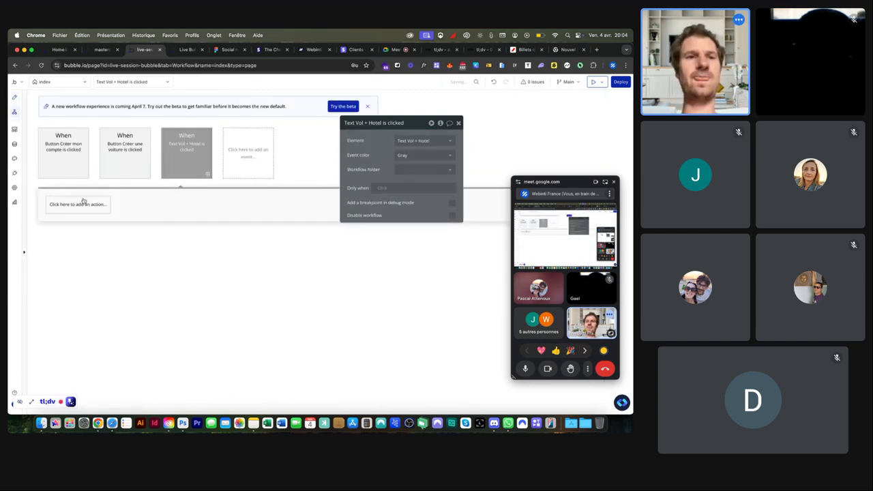
pyautogui.click(82, 204)
pyautogui.write('set')
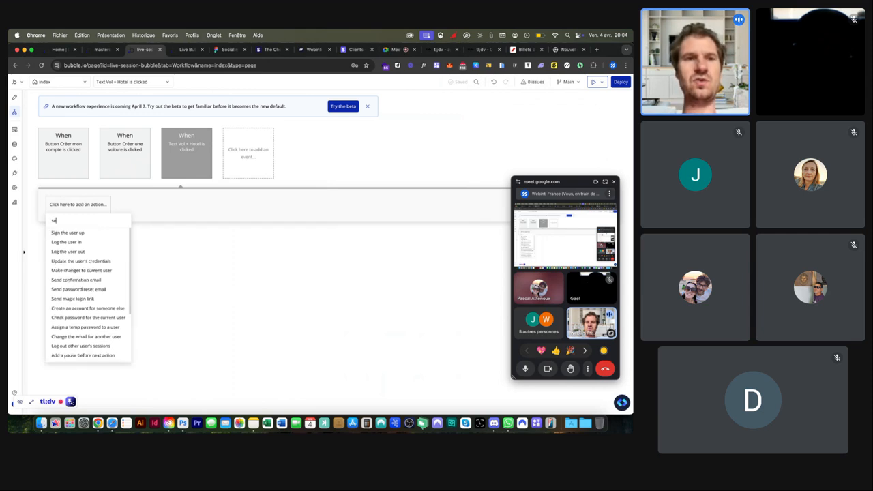
pyautogui.write(' s')
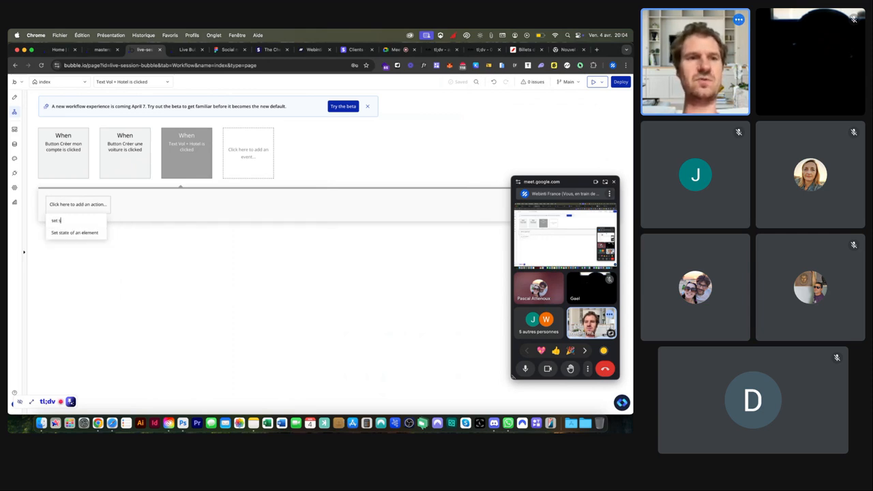
pyautogui.click(67, 232)
pyautogui.click(423, 140)
pyautogui.click(410, 151)
pyautogui.click(406, 156)
pyautogui.click(407, 166)
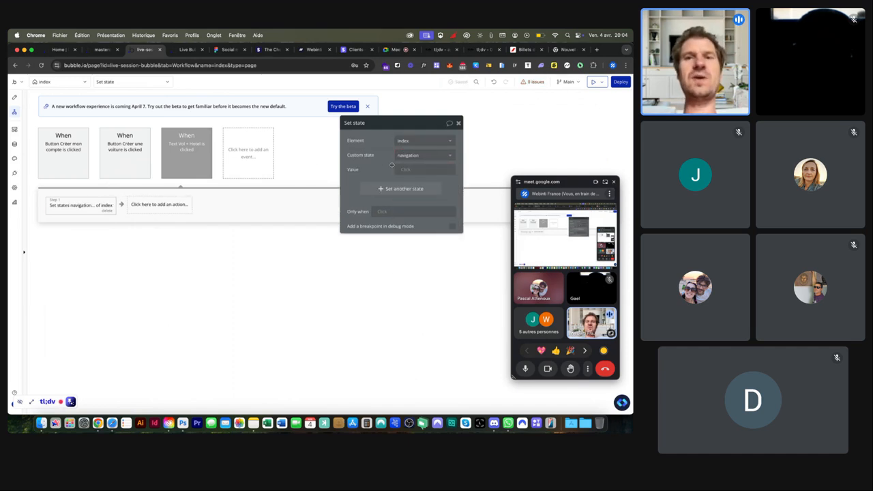
pyautogui.click(403, 169)
pyautogui.write('2')
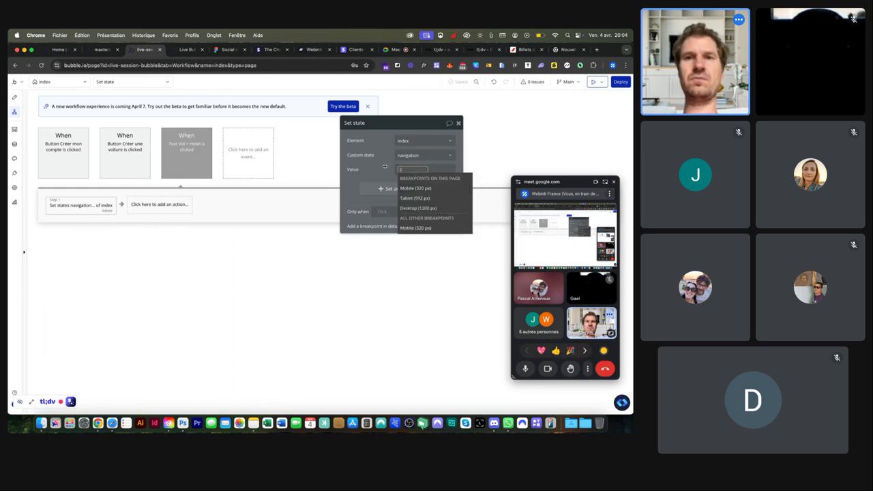
pyautogui.press('Return')
pyautogui.click(14, 97)
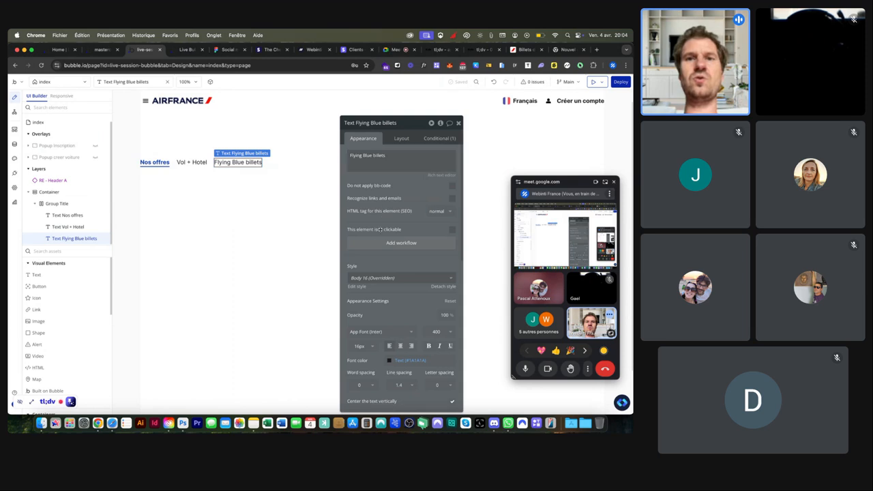
# Step: Add a Flying Blue billets click workflow that sets index's navigation state, replacing a mistaken slug action
pyautogui.click(360, 246)
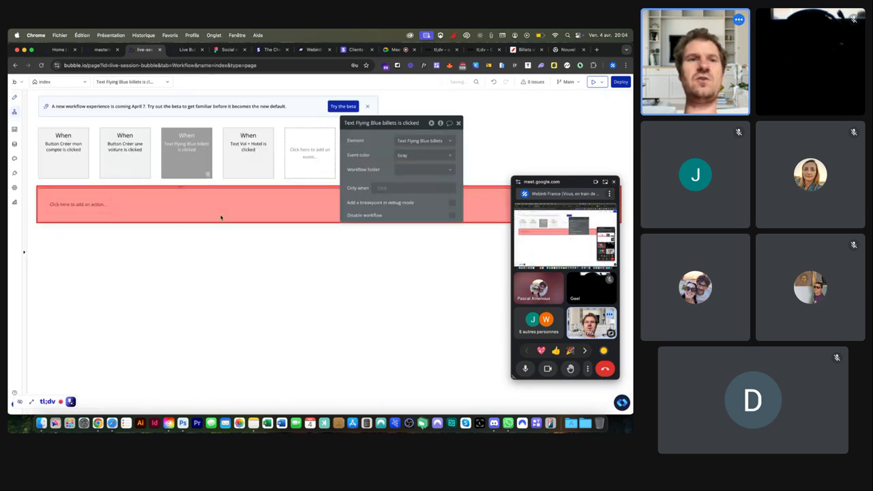
pyautogui.click(77, 204)
pyautogui.write('set')
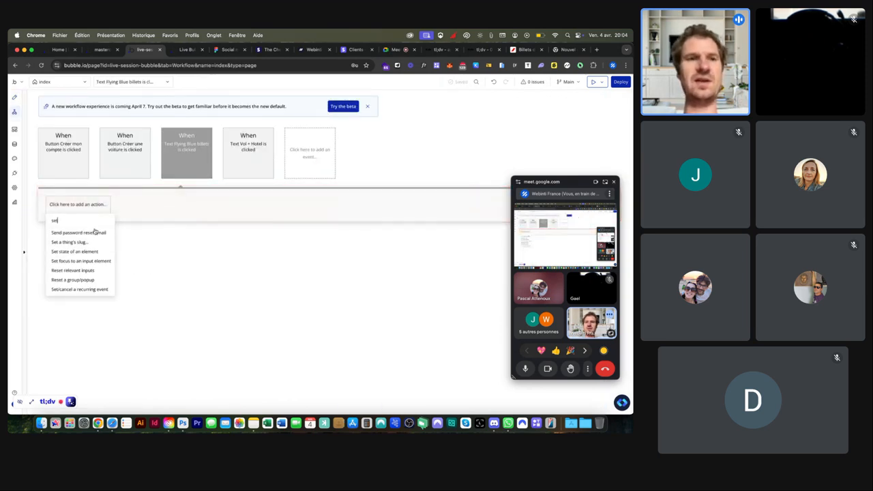
pyautogui.click(68, 243)
pyautogui.click(81, 211)
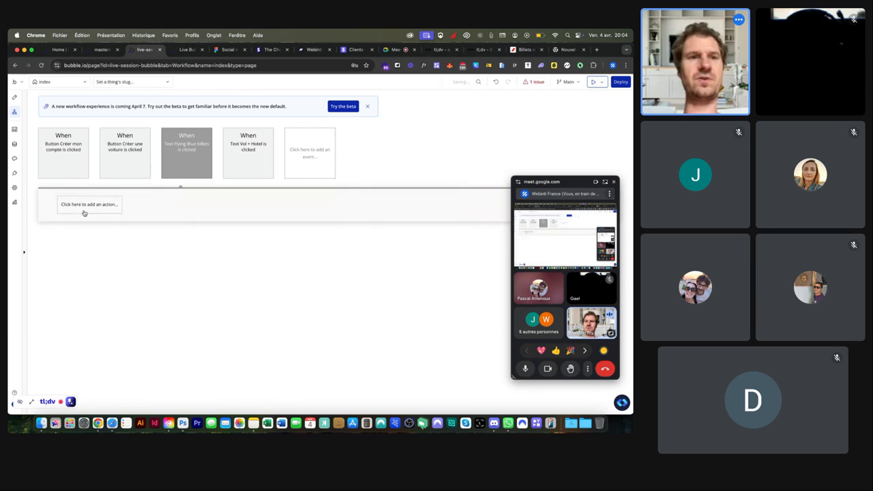
pyautogui.click(77, 204)
pyautogui.write('set')
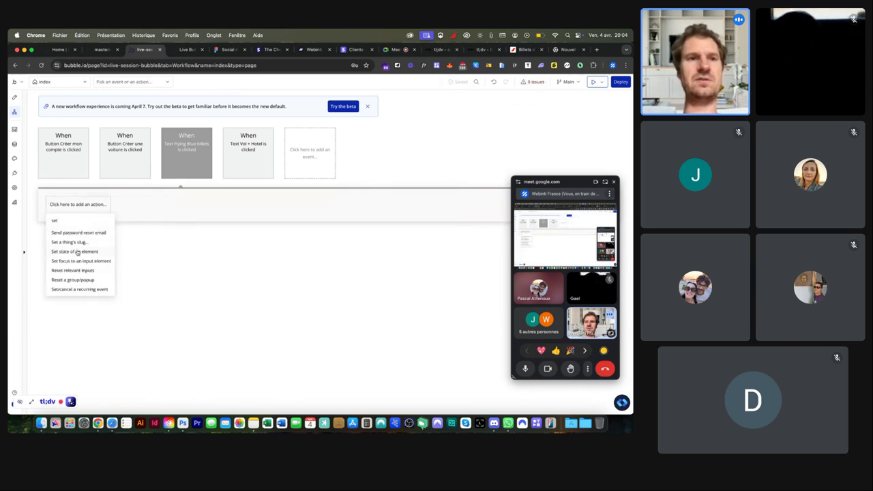
pyautogui.click(77, 252)
pyautogui.click(400, 144)
pyautogui.click(406, 155)
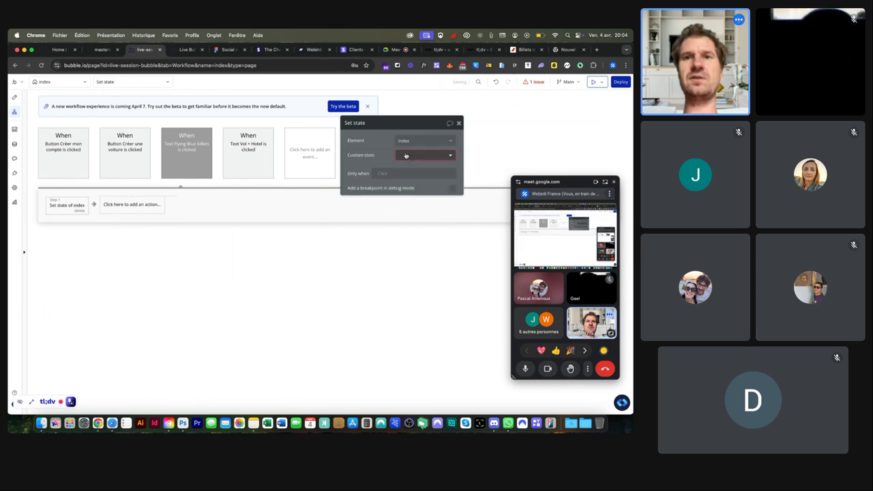
pyautogui.click(407, 167)
pyautogui.click(406, 171)
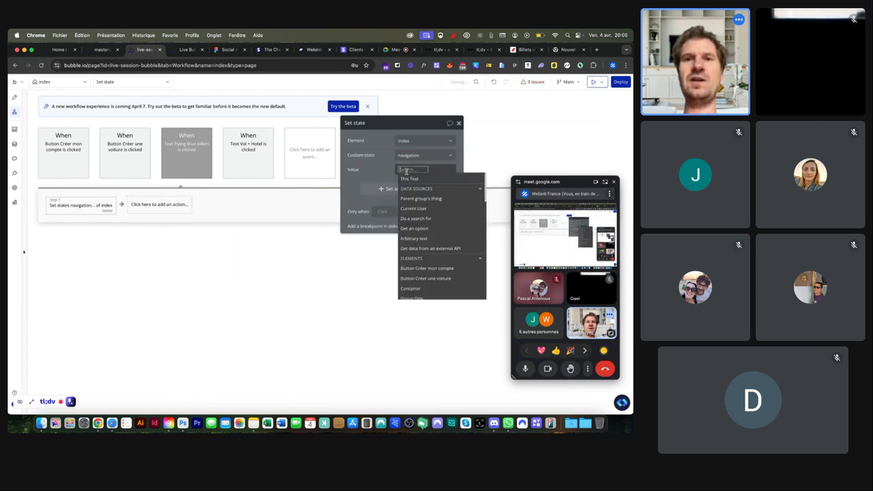
pyautogui.write('1')
pyautogui.press('Escape')
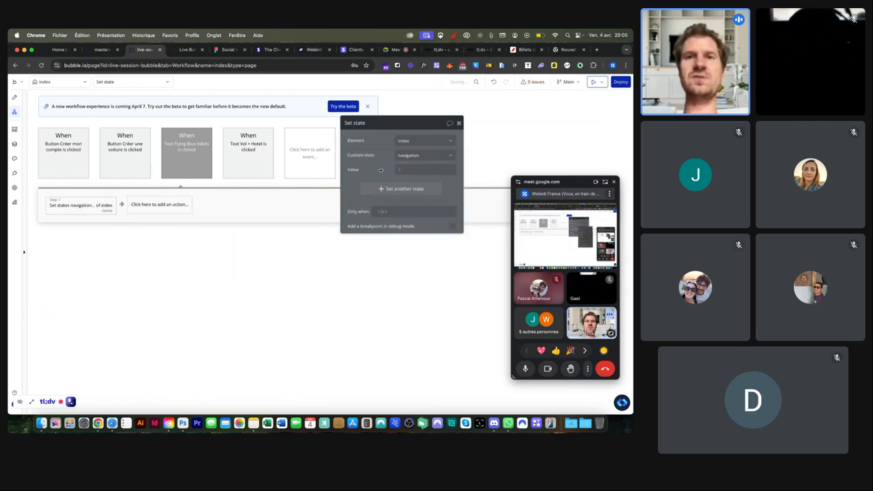
pyautogui.click(14, 97)
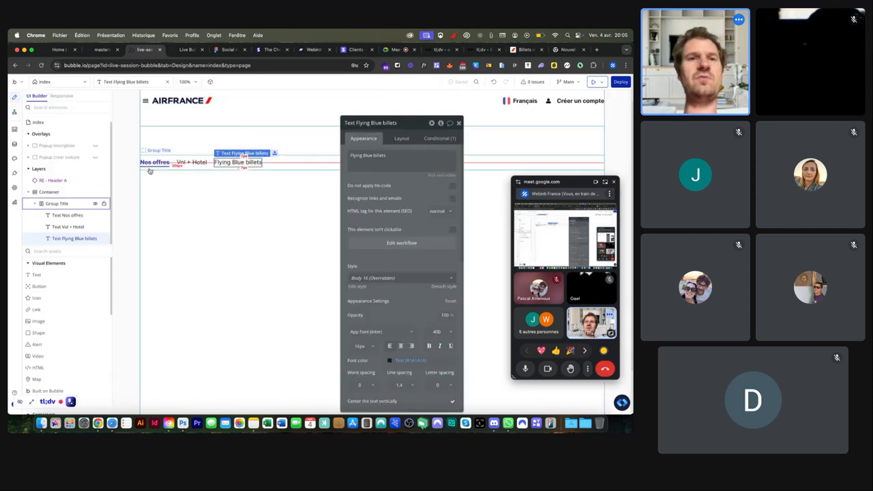
# Step: Add a Nos offres click workflow setting index's navigation state to 1
pyautogui.click(154, 162)
pyautogui.click(369, 244)
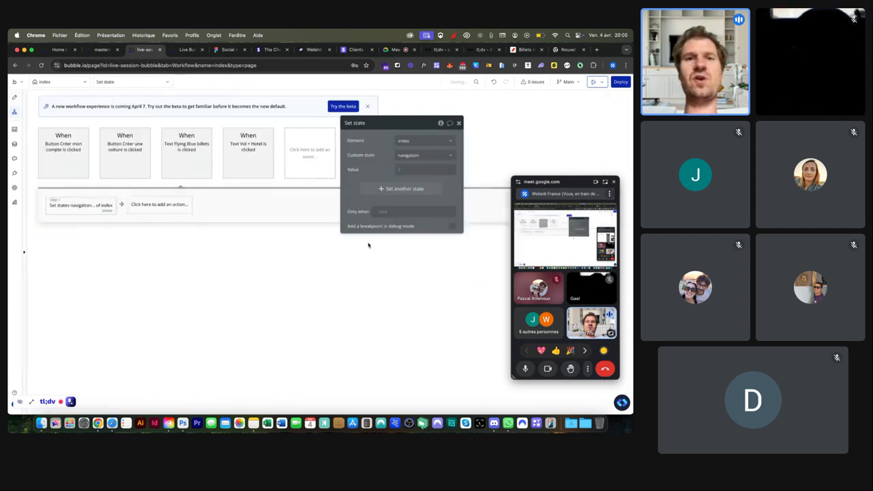
pyautogui.click(105, 208)
pyautogui.write('et')
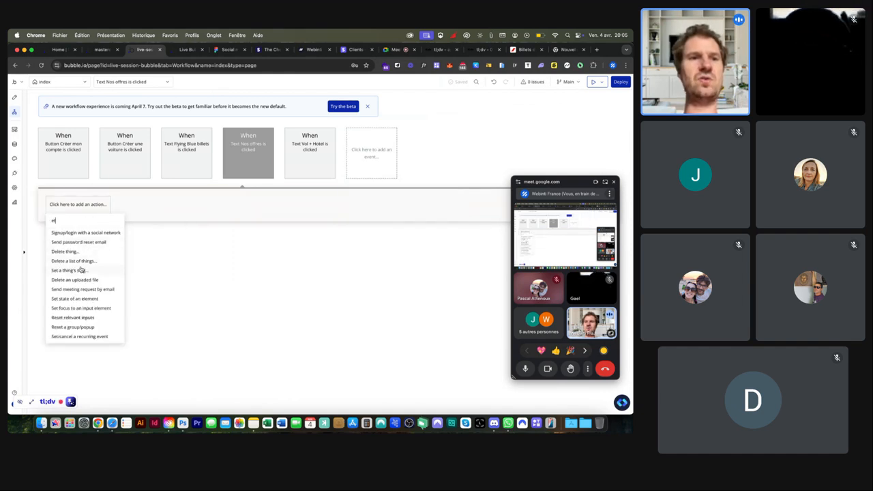
pyautogui.click(75, 299)
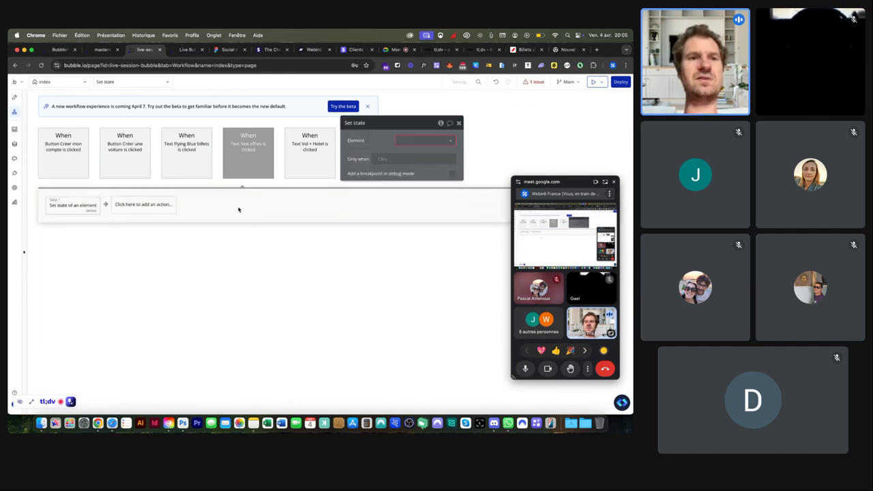
pyautogui.click(405, 139)
pyautogui.click(403, 145)
pyautogui.click(406, 155)
pyautogui.click(407, 165)
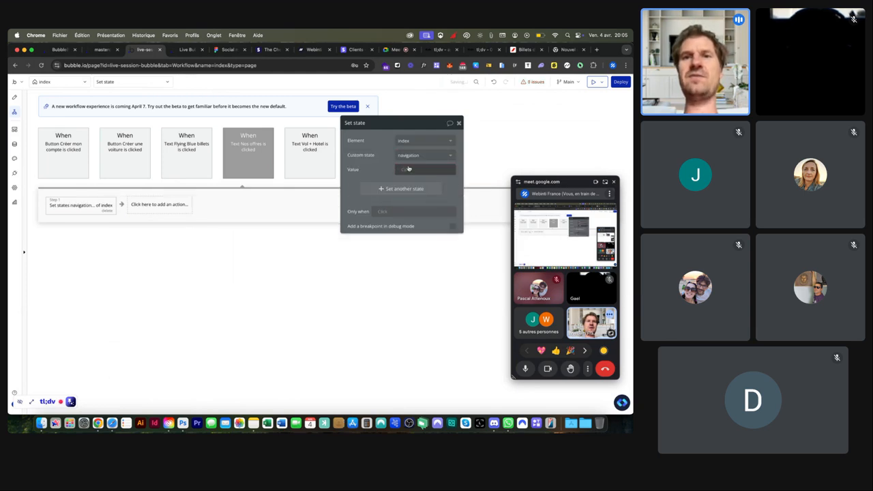
pyautogui.click(408, 169)
pyautogui.write('1')
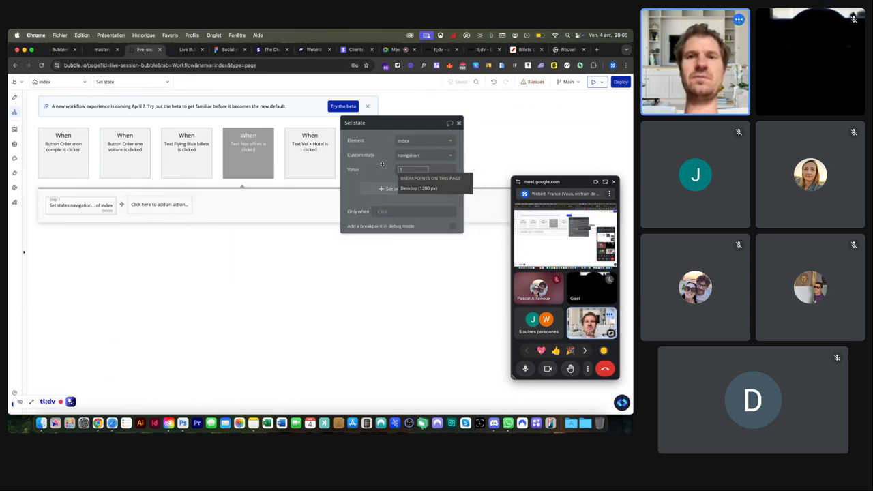
pyautogui.press('Escape')
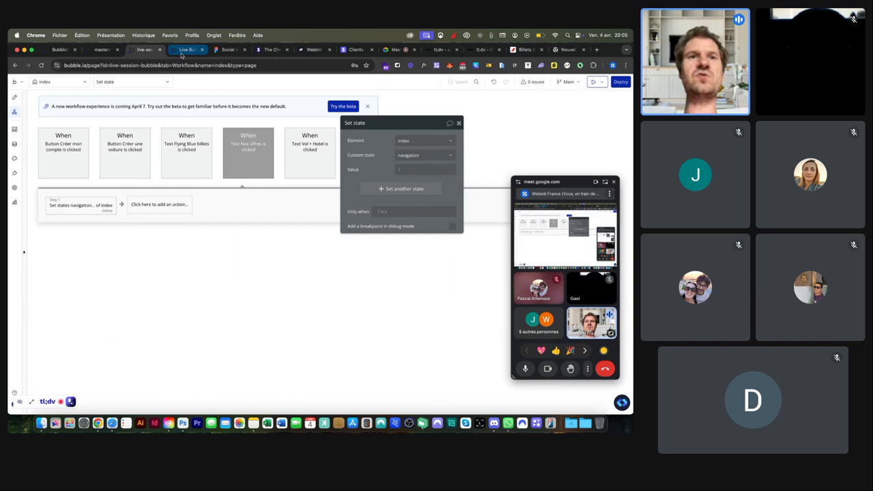
# Step: Check the live preview, then go back to the editor's Design view
pyautogui.click(182, 52)
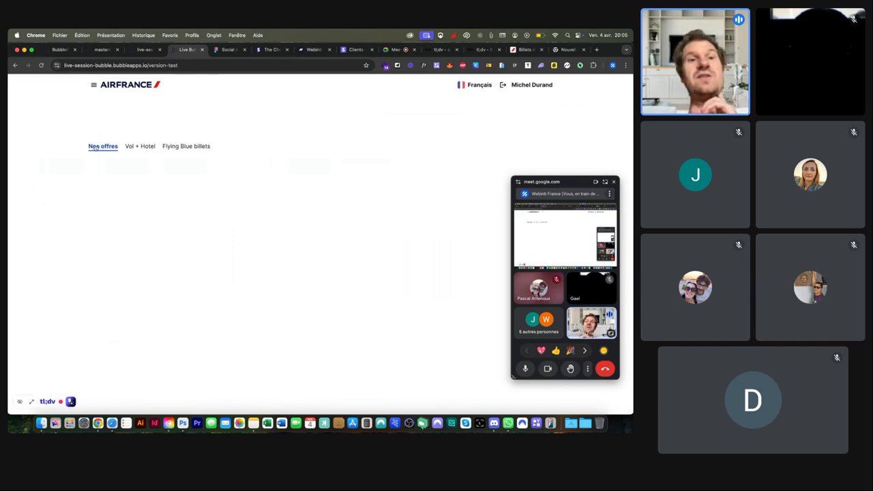
pyautogui.click(143, 50)
pyautogui.click(15, 96)
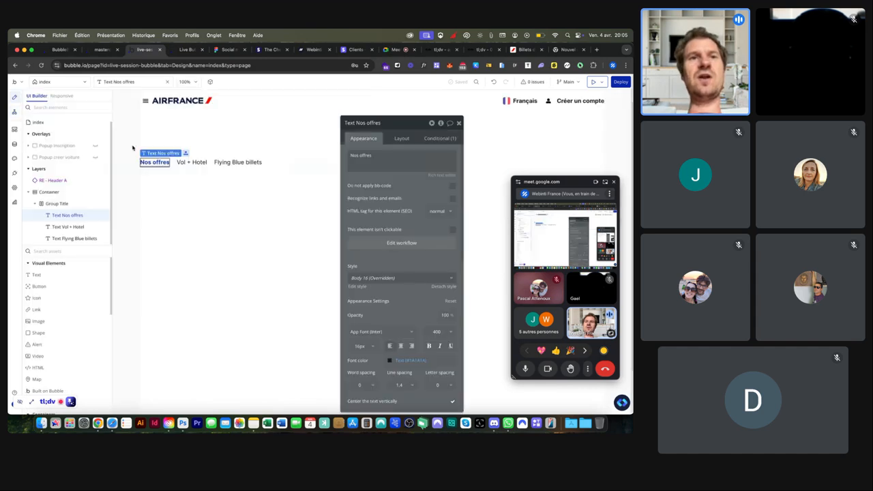
# Step: Inspect index's navigation custom state and set-state actions, then view the live preview
pyautogui.click(433, 124)
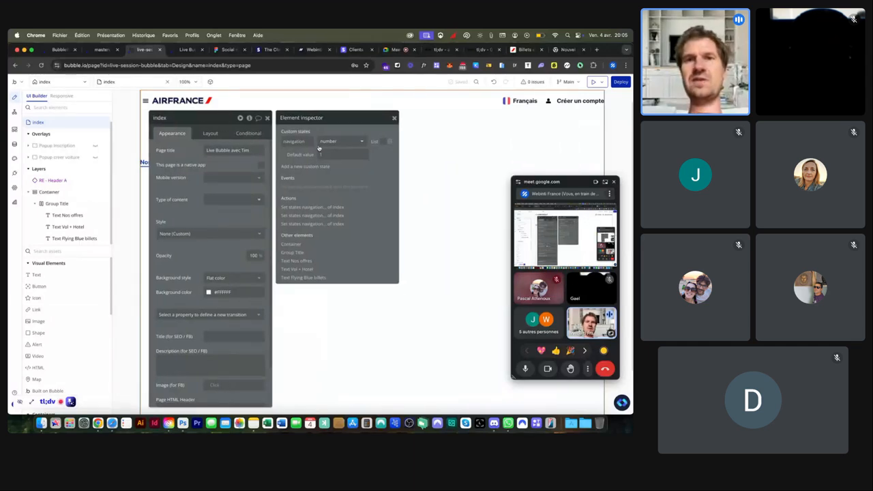
pyautogui.click(183, 50)
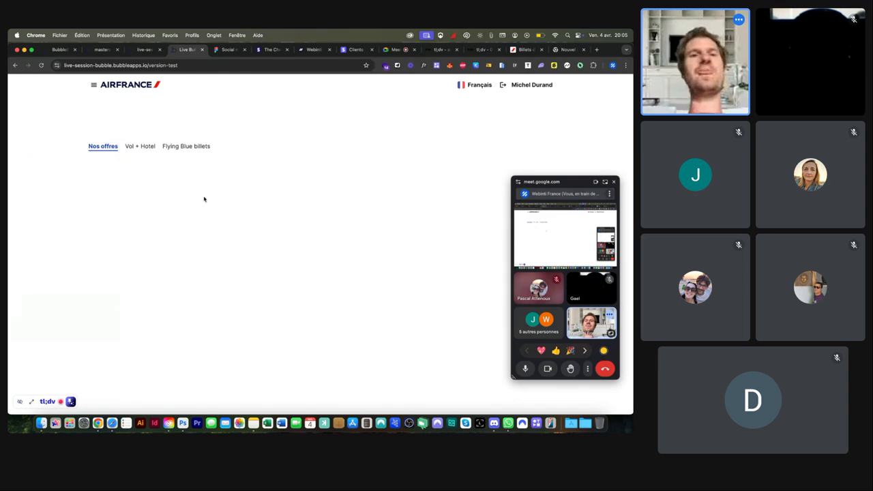
# Step: In preview, switch between the Flying Blue billets, Vol + Hotel and Nos offres tabs
pyautogui.click(195, 147)
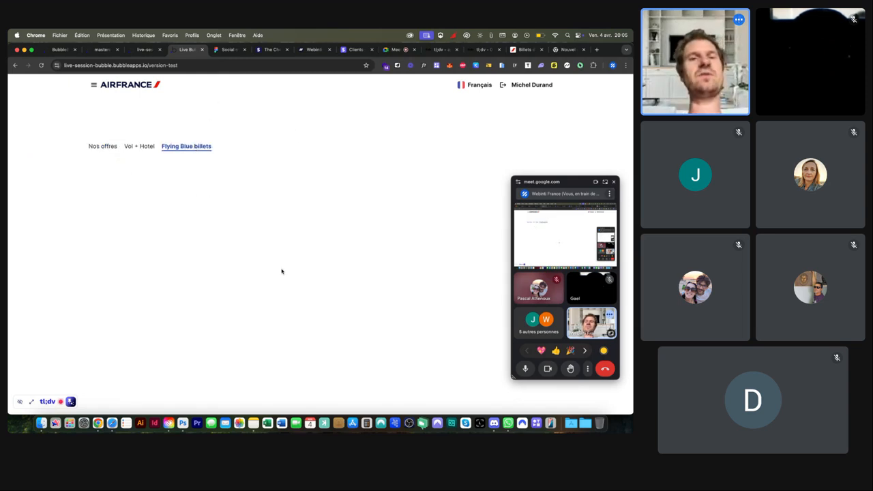
pyautogui.click(141, 146)
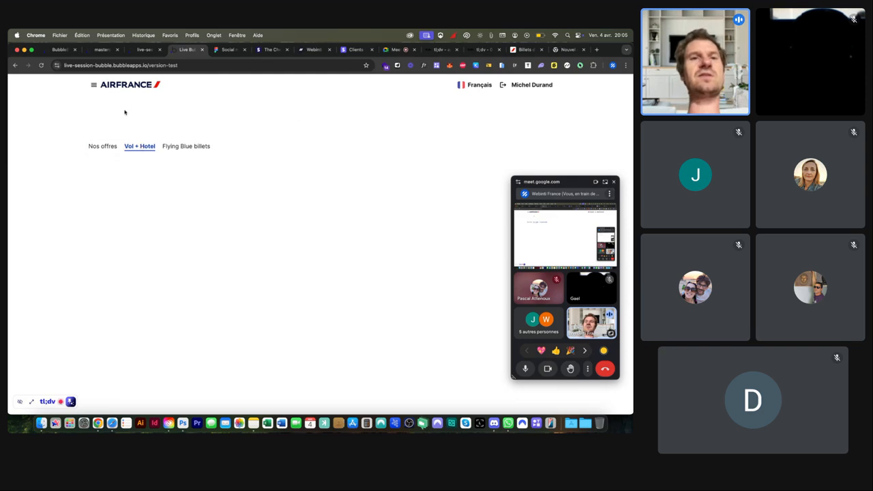
pyautogui.click(101, 147)
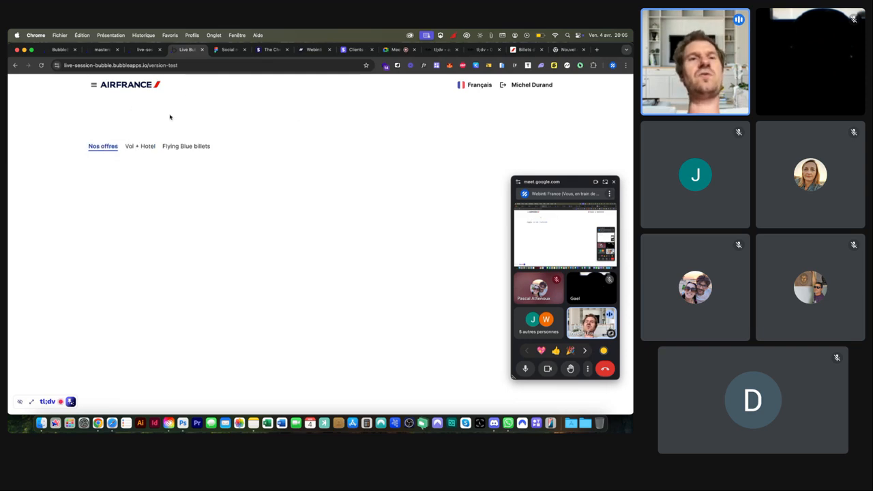
# Step: Back in the editor, show the Vol + Hotel text's conditional styling for navigation 2
pyautogui.click(147, 51)
pyautogui.moveTo(233, 118); pyautogui.dragTo(392, 118)
pyautogui.click(195, 162)
pyautogui.click(408, 133)
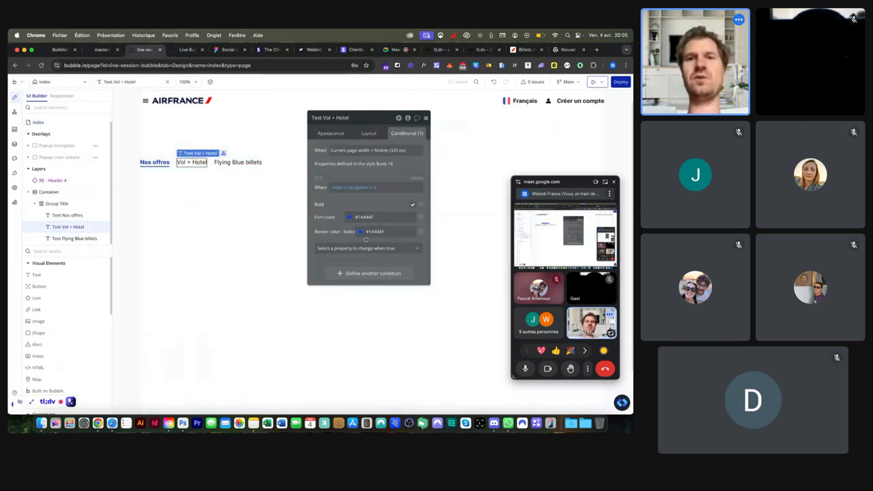
# Step: Review the page's Set state workflow, recheck the live preview, then bring up airfrance.fr
pyautogui.click(15, 114)
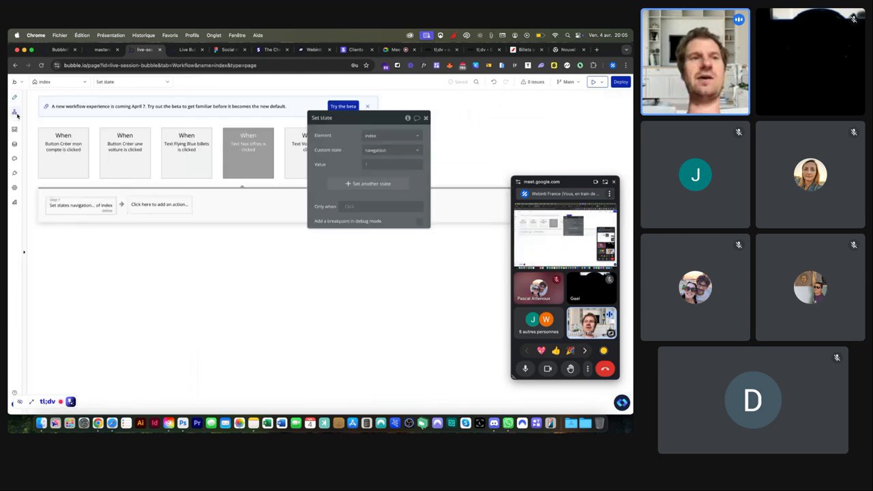
pyautogui.click(188, 50)
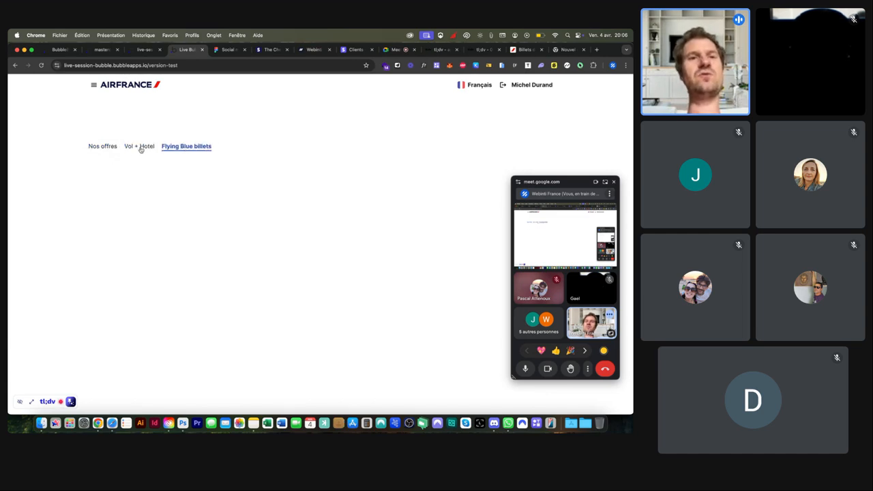
pyautogui.click(144, 50)
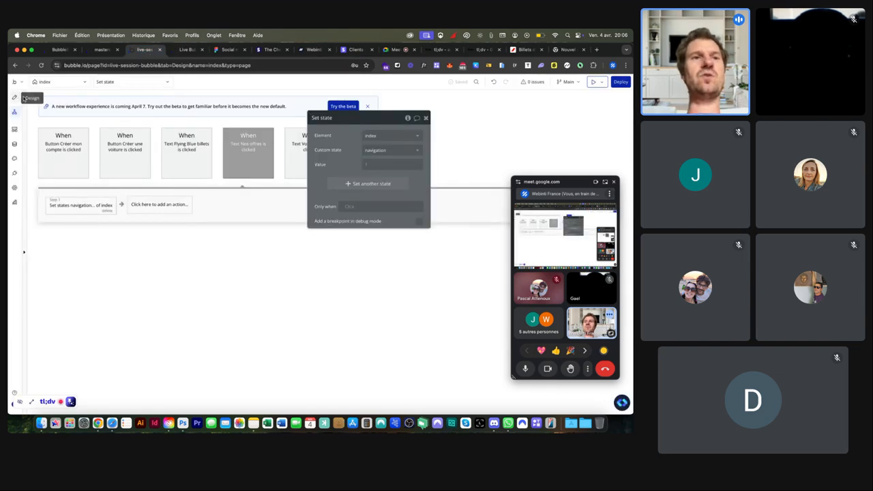
pyautogui.click(15, 97)
pyautogui.click(525, 49)
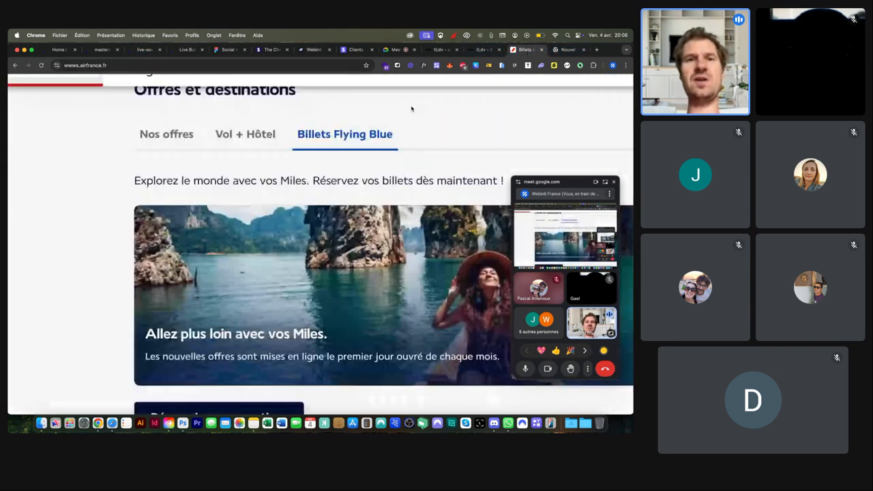
# Step: Show Air France's Nos offres promo destinations and screenshot the offers list
pyautogui.click(164, 140)
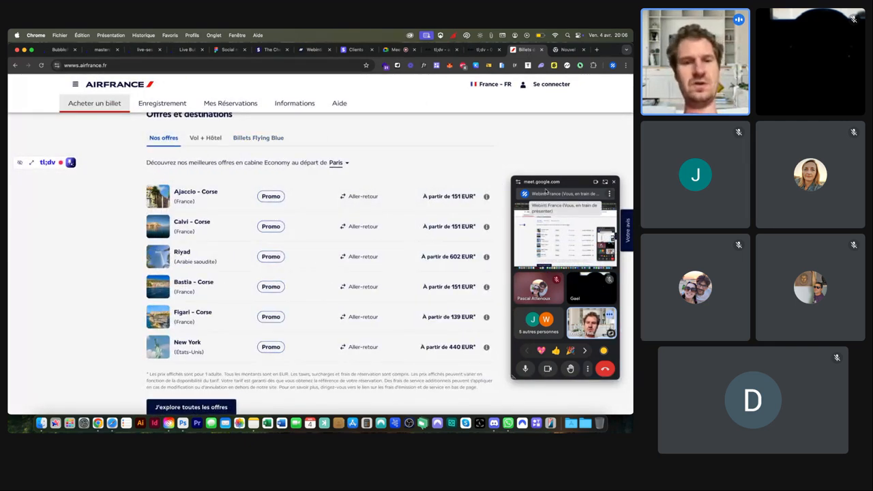
pyautogui.moveTo(142, 152); pyautogui.dragTo(504, 368)
# Step: Add an image below the tabs in Container showing the latest Nos offres screenshot at full width
pyautogui.click(145, 50)
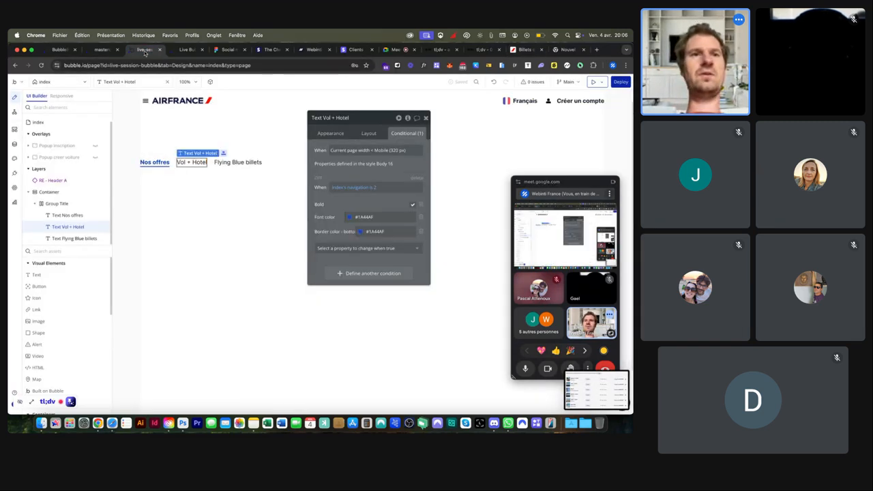
pyautogui.click(182, 191)
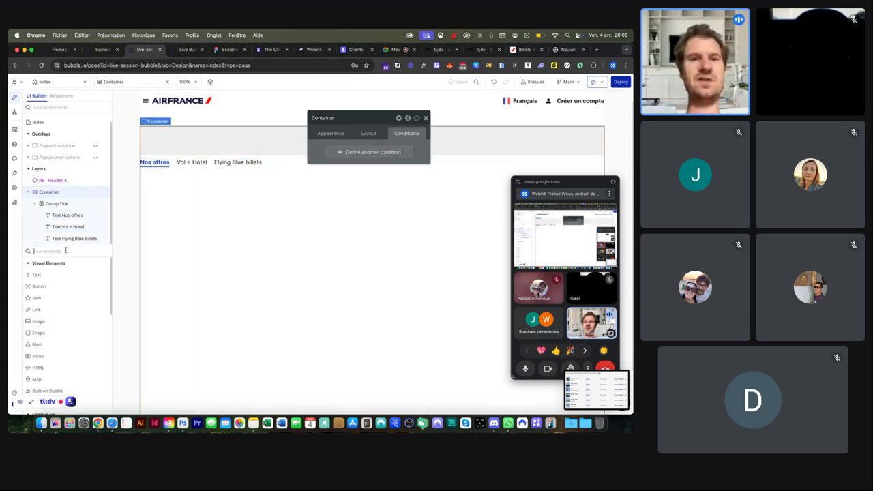
pyautogui.click(36, 274)
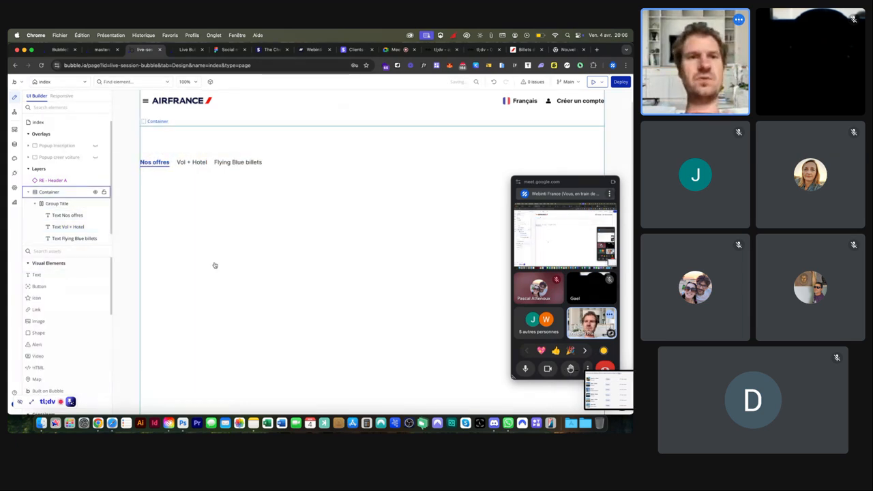
pyautogui.click(214, 264)
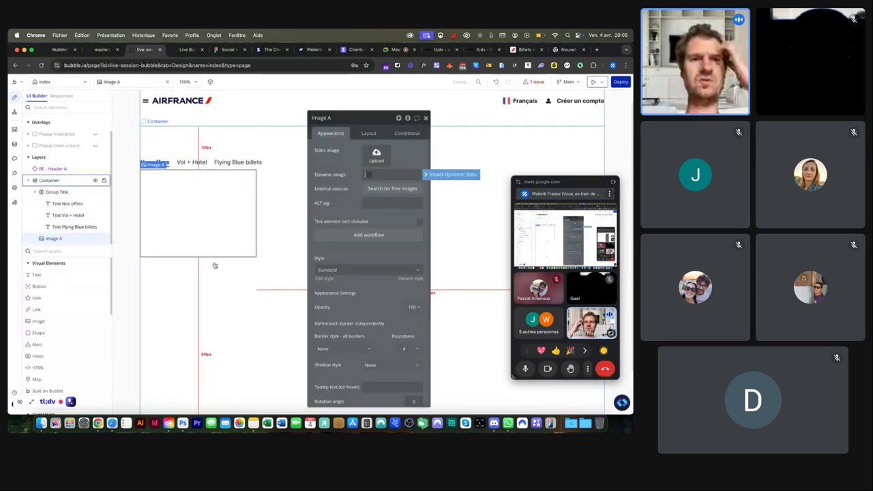
pyautogui.click(374, 157)
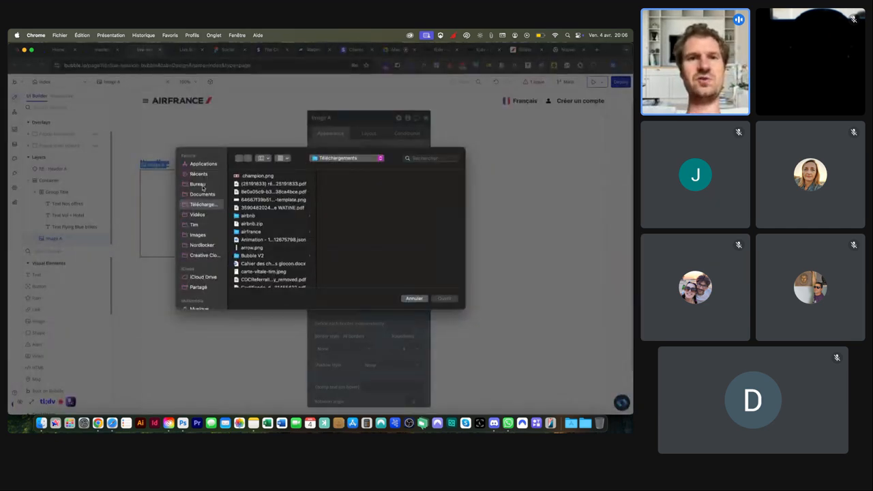
pyautogui.click(202, 186)
pyautogui.scroll(-5, 259, 252)
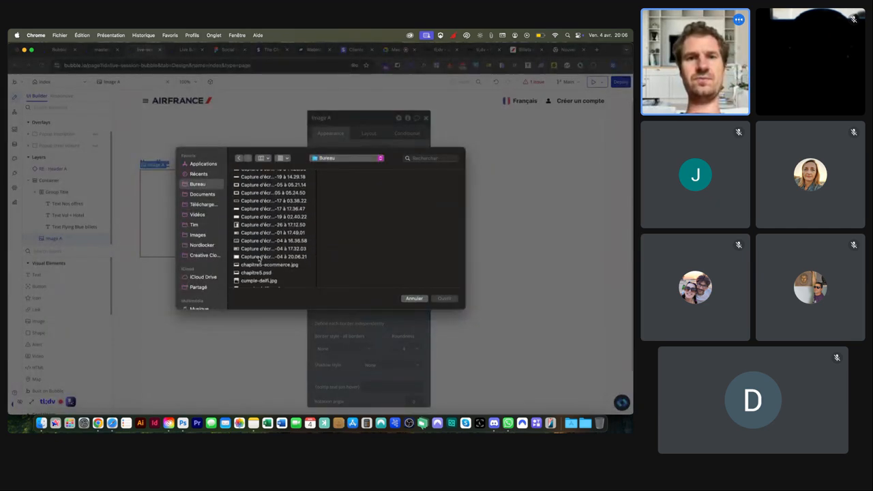
pyautogui.click(259, 258)
pyautogui.doubleClick(259, 257)
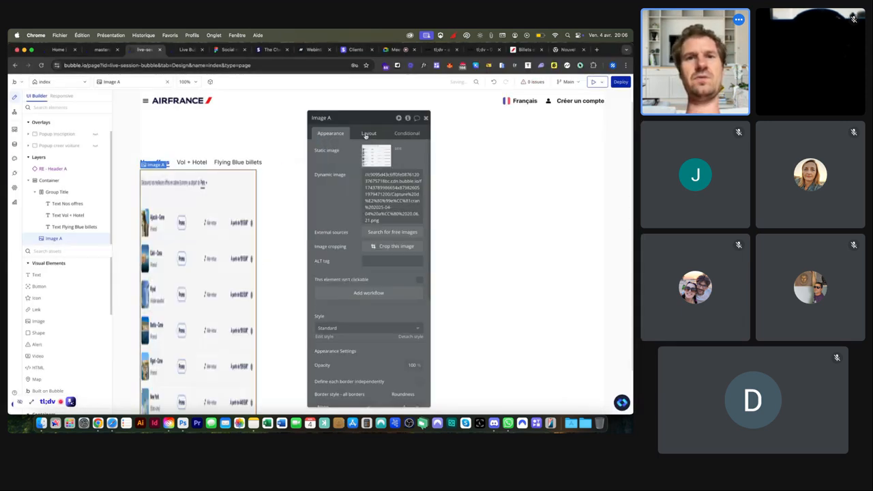
pyautogui.click(368, 134)
pyautogui.click(419, 221)
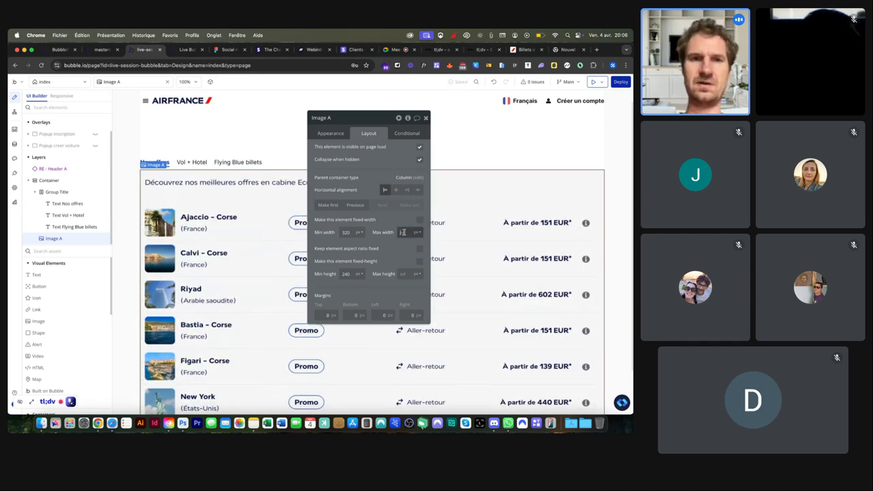
# Step: Hide Image A on page load and make it visible when index's navigation is 1
pyautogui.click(403, 232)
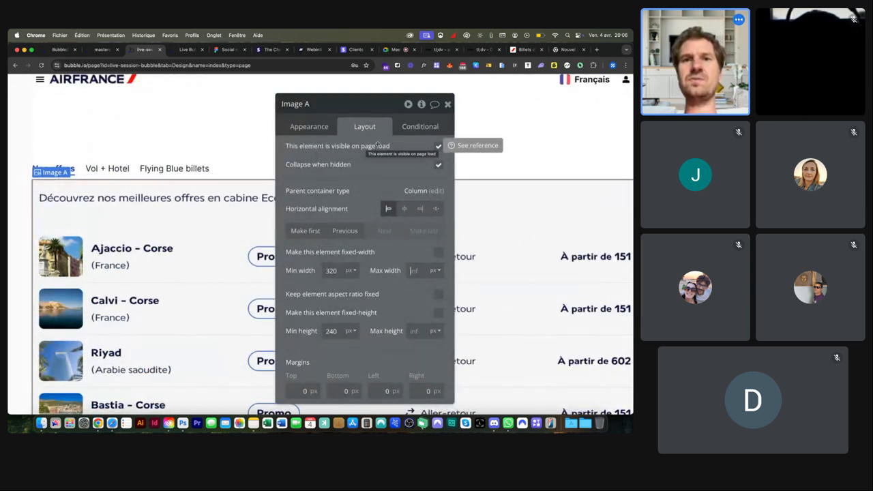
pyautogui.click(438, 148)
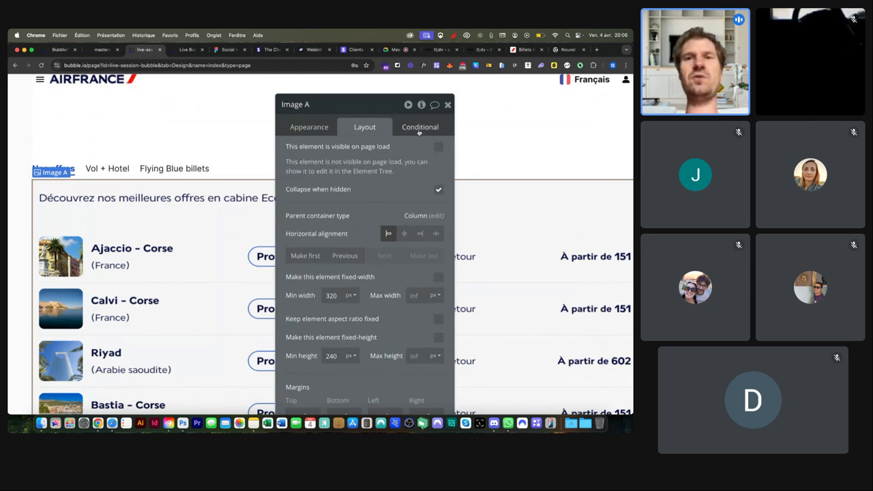
pyautogui.click(420, 130)
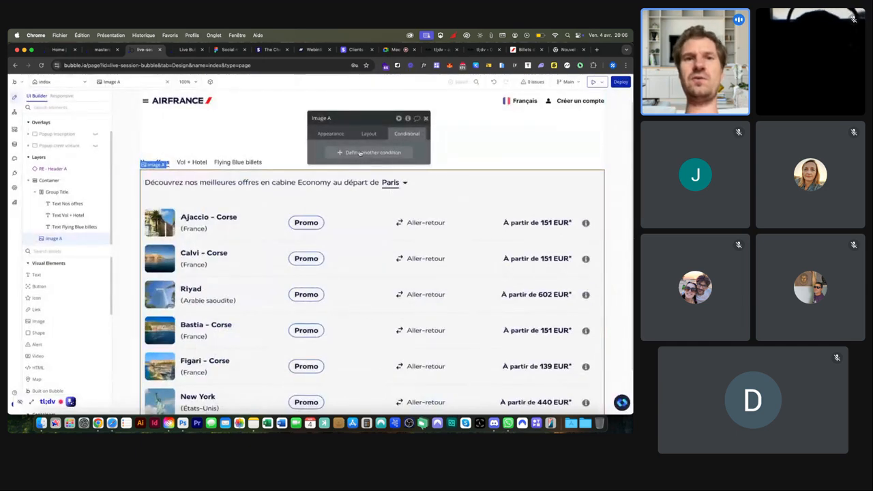
pyautogui.click(362, 152)
pyautogui.write('inde')
pyautogui.click(339, 174)
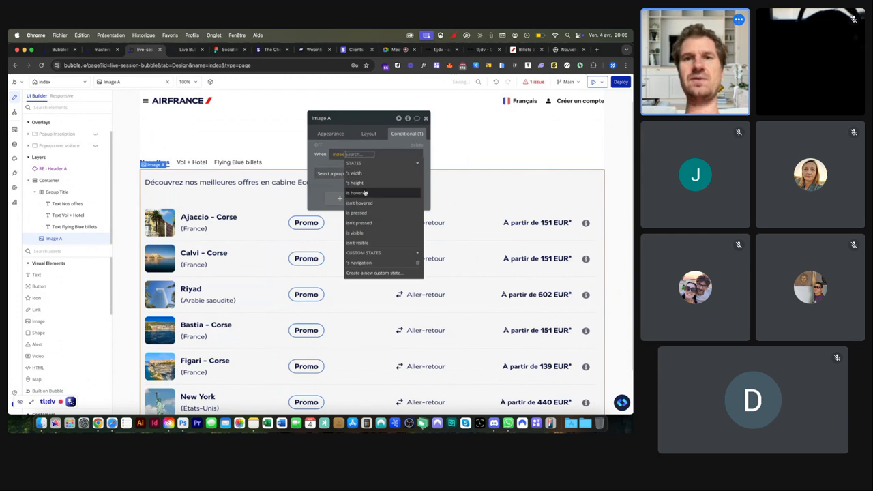
pyautogui.click(360, 263)
pyautogui.click(385, 184)
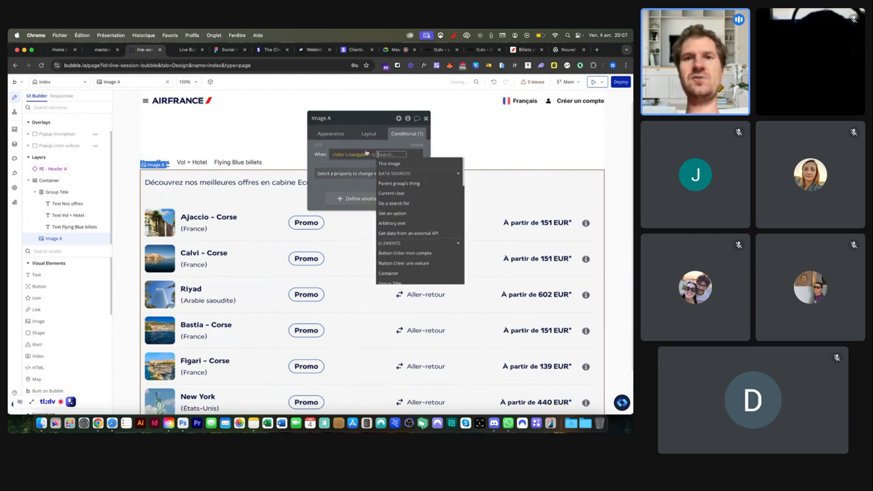
pyautogui.write('1')
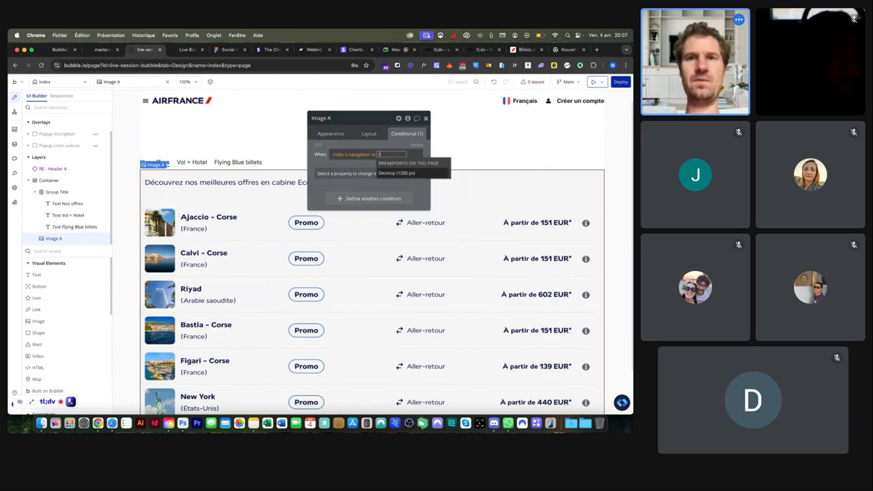
pyautogui.click(341, 174)
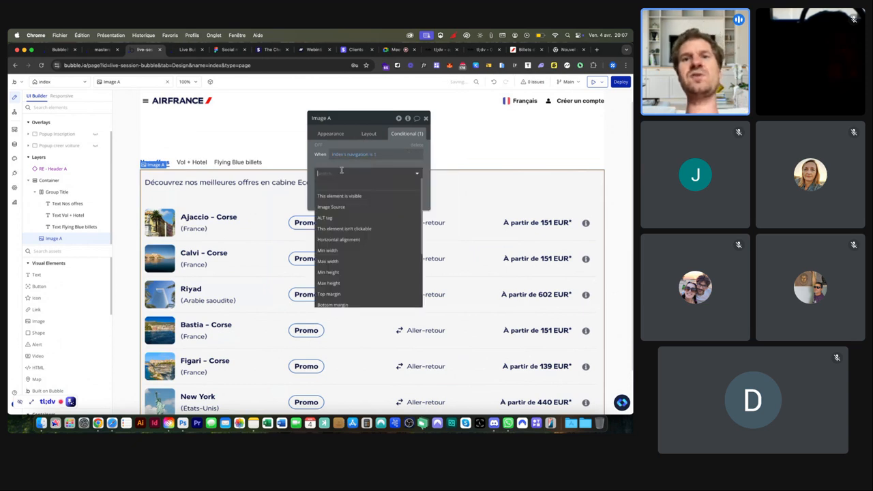
pyautogui.click(342, 196)
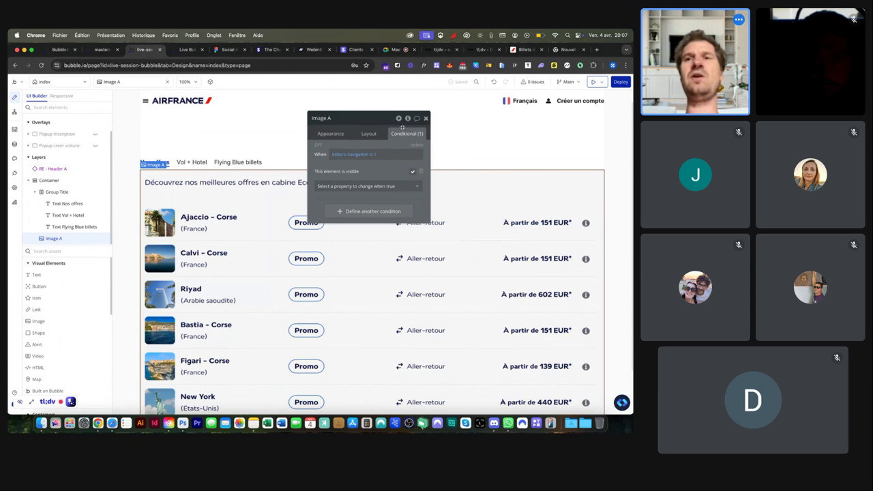
pyautogui.click(528, 51)
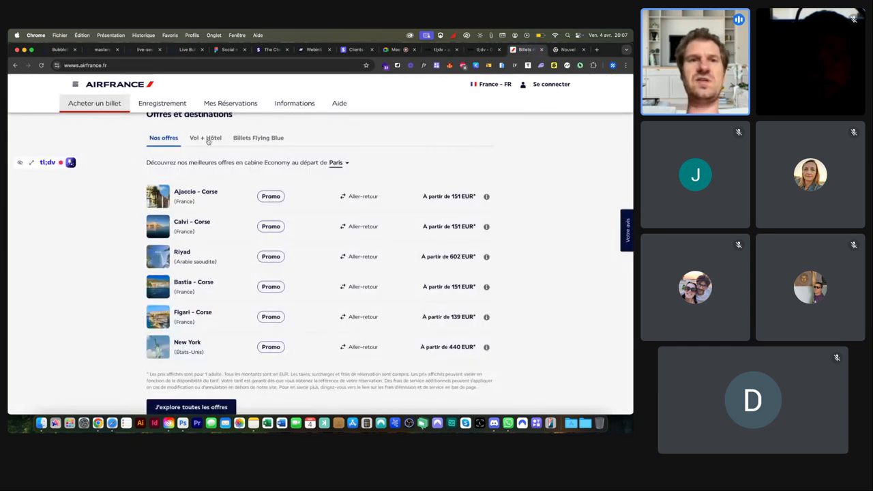
# Step: Show Air France's Vol + Hôtel offers and capture the list as a screenshot
pyautogui.click(208, 141)
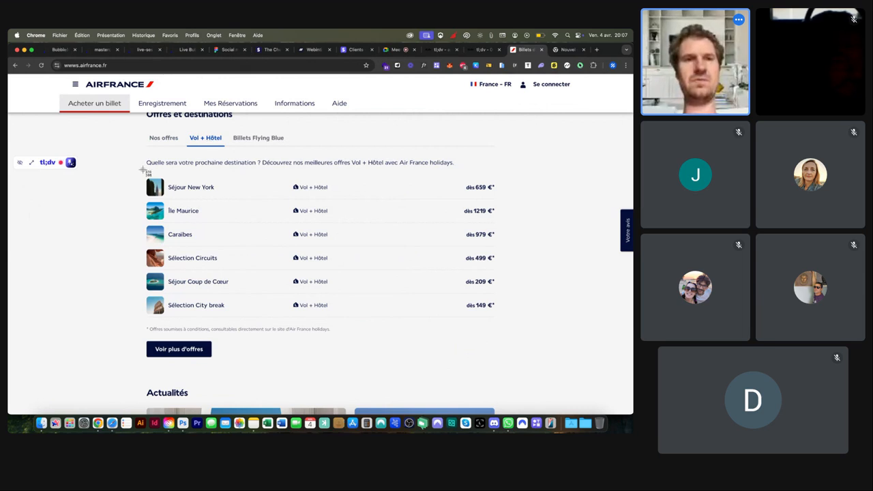
pyautogui.press('super+shift+4')
pyautogui.moveTo(146, 151); pyautogui.dragTo(534, 359)
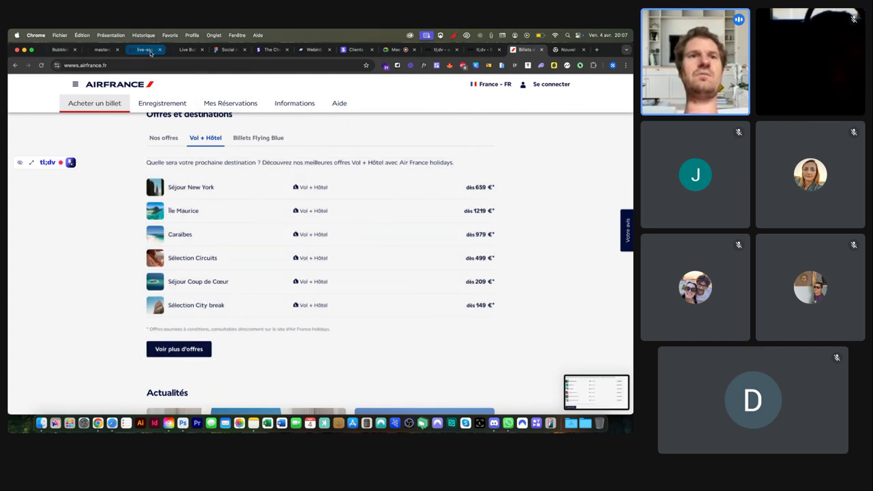
pyautogui.click(149, 52)
pyautogui.scroll(-2, 246, 164)
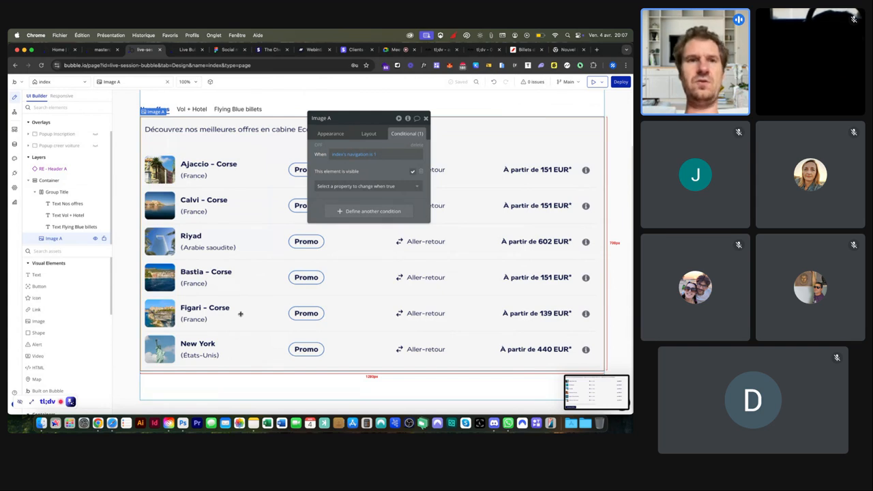
# Step: Duplicate Image A as Image B and upload the Vol + Hôtel screenshot into it
pyautogui.press('super+d')
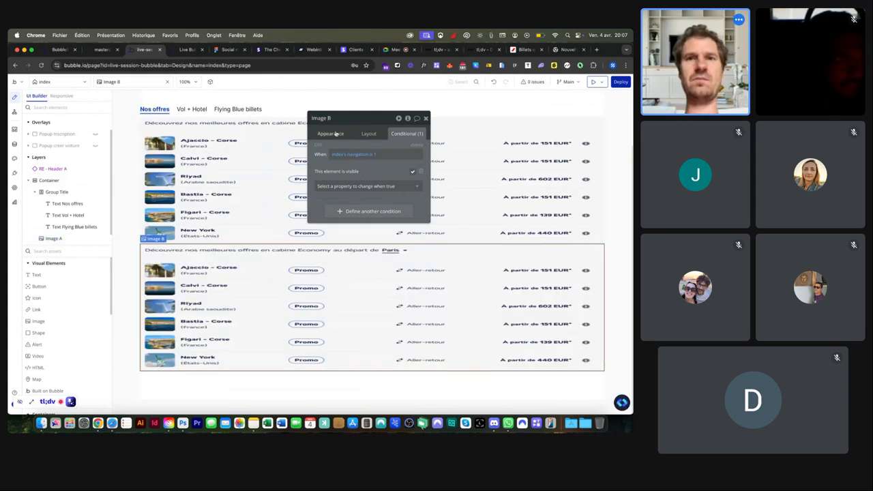
pyautogui.click(339, 134)
pyautogui.click(377, 166)
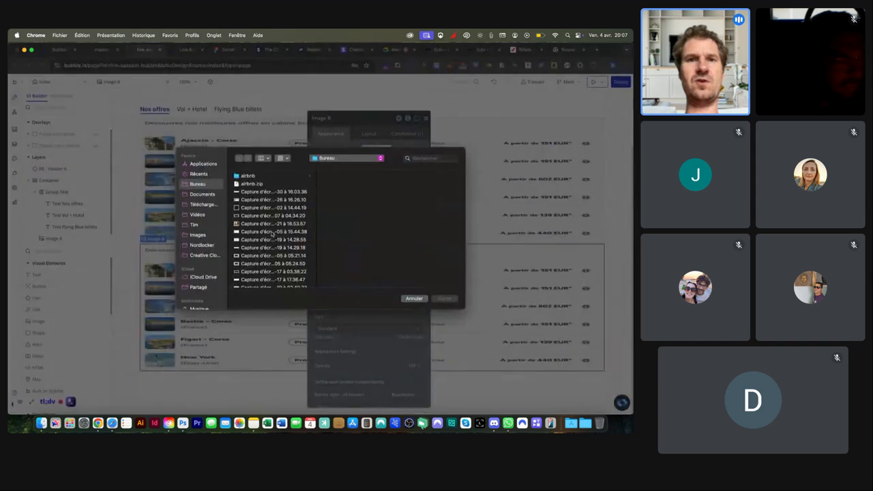
pyautogui.scroll(-3, 259, 263)
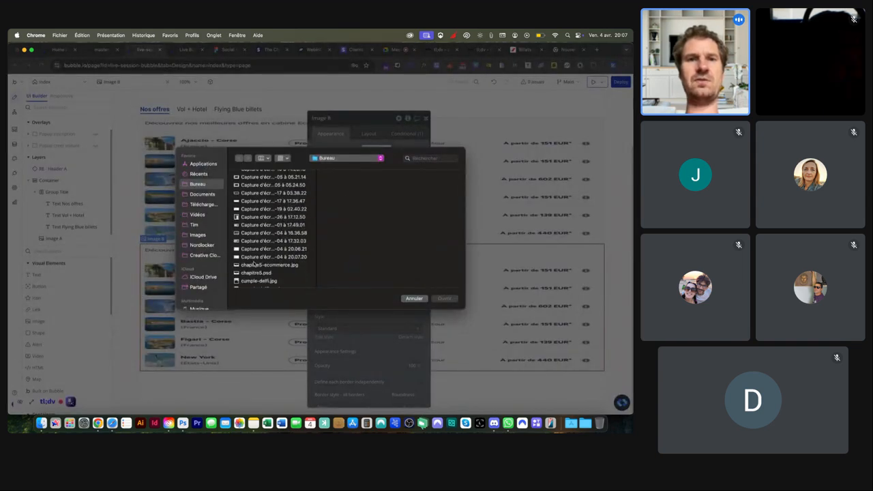
pyautogui.click(254, 257)
pyautogui.doubleClick(254, 257)
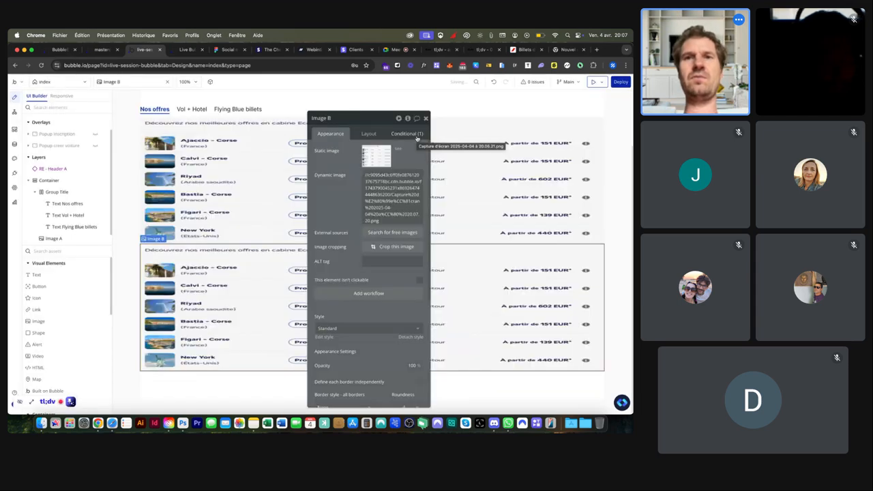
# Step: Change Image B's visibility condition to navigation is 2, then duplicate it as Image C
pyautogui.click(406, 133)
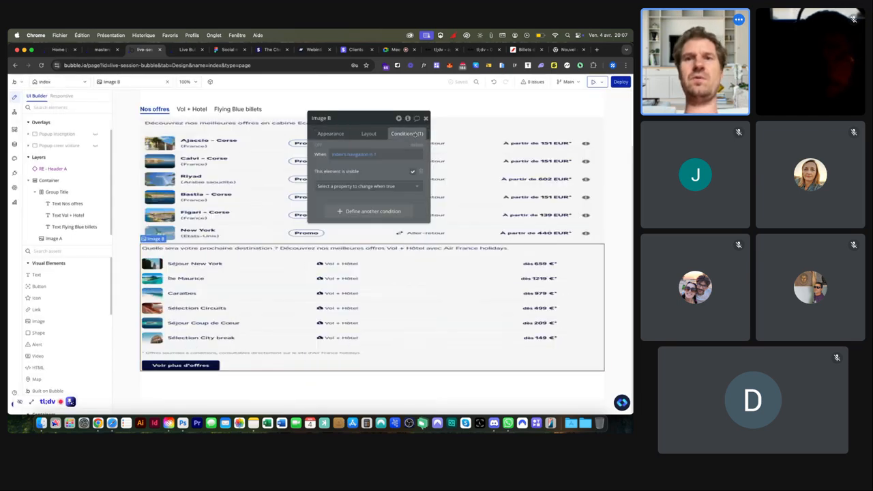
pyautogui.click(374, 157)
pyautogui.write('2')
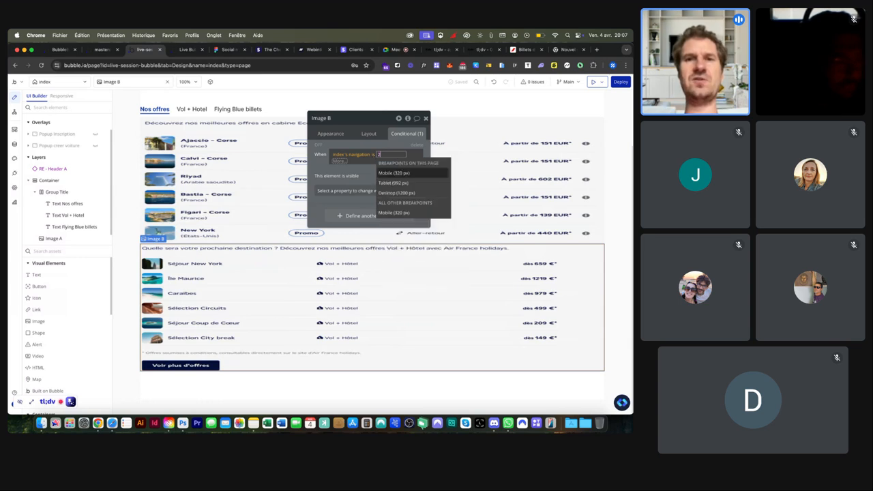
pyautogui.press('Return')
pyautogui.click(365, 144)
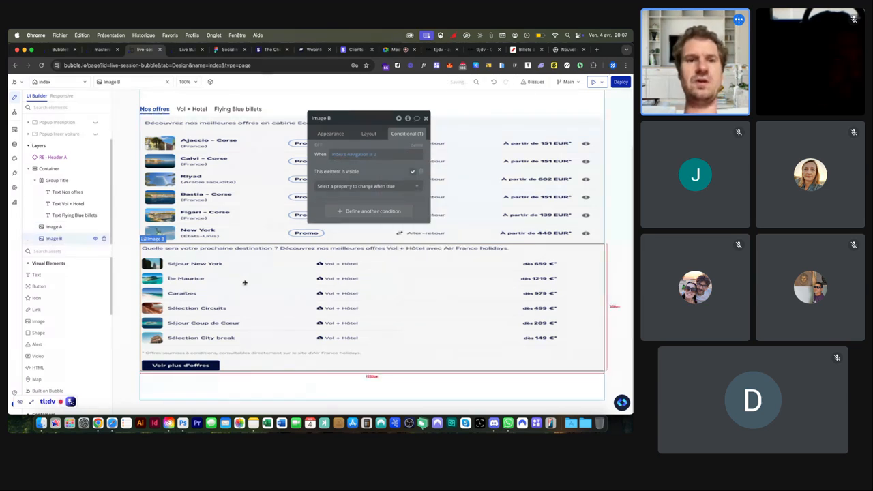
pyautogui.press('super+d')
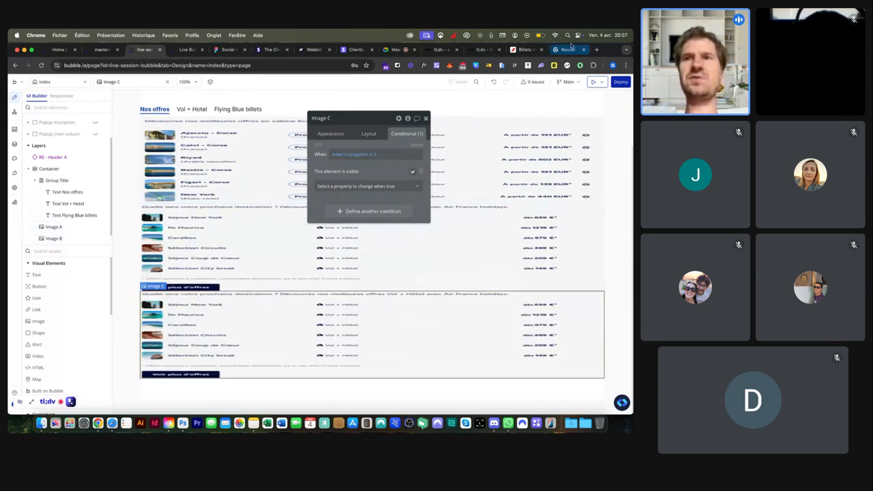
# Step: Capture a screenshot of Air France's Billets Flying Blue miles offer panel
pyautogui.click(520, 50)
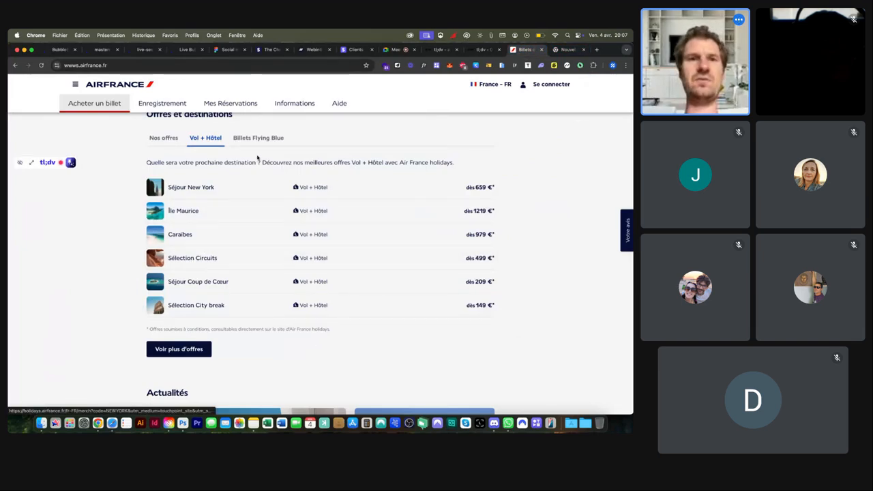
pyautogui.click(259, 136)
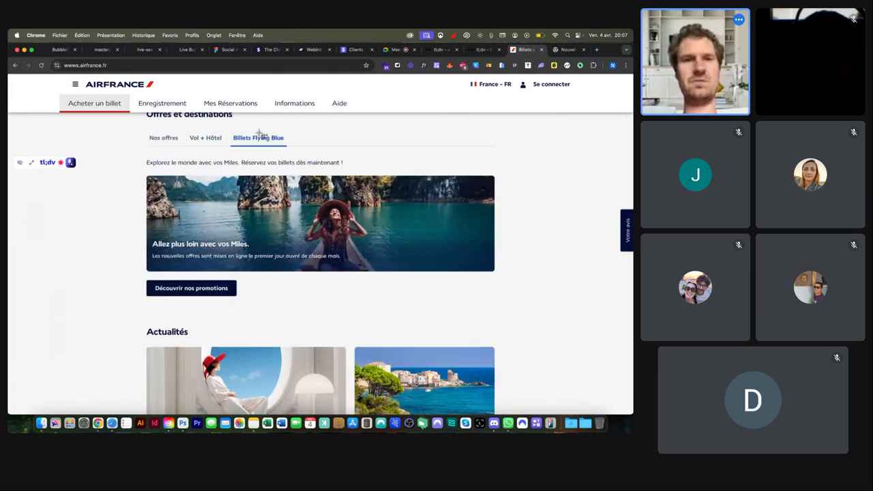
pyautogui.press('super+shift+4')
pyautogui.moveTo(144, 154); pyautogui.dragTo(525, 311)
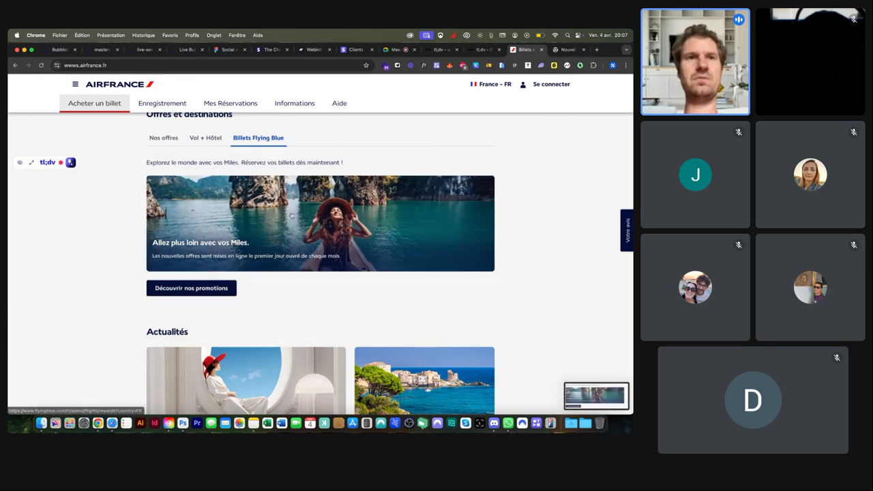
pyautogui.click(145, 49)
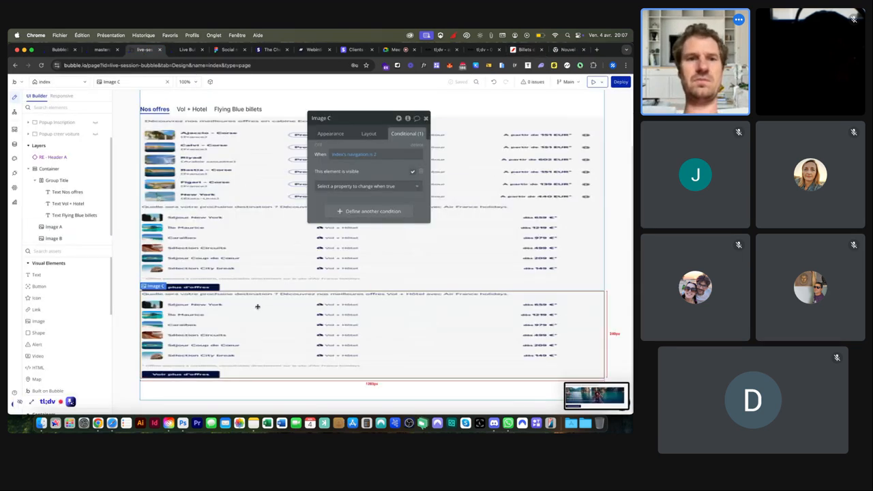
# Step: Upload the newest Flying Blue screenshot as Image C's static image
pyautogui.click(330, 134)
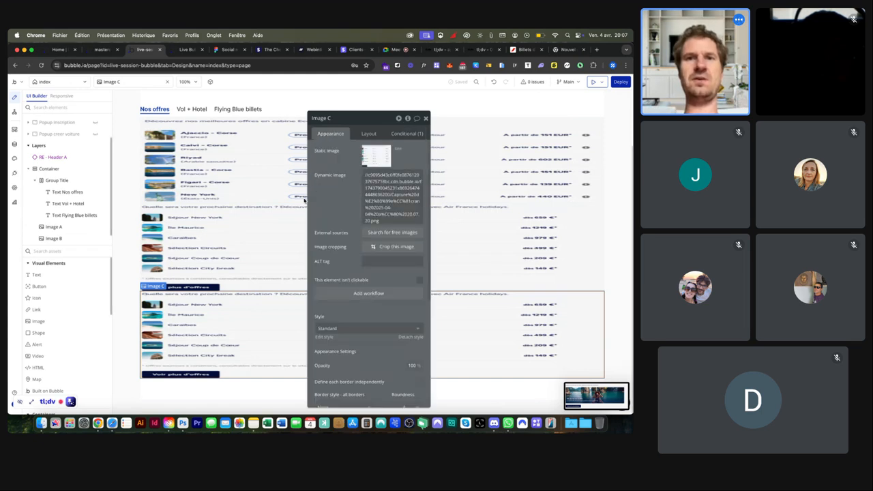
pyautogui.scroll(-5, 281, 232)
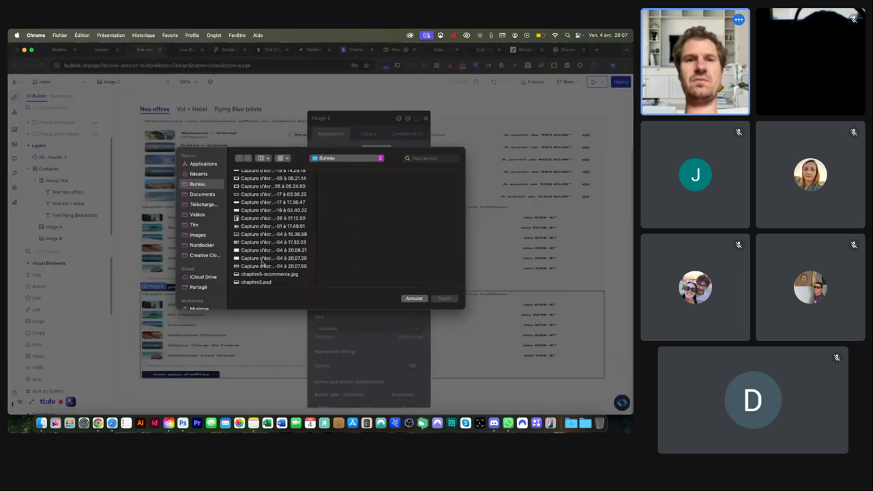
pyautogui.click(261, 266)
pyautogui.press('Return')
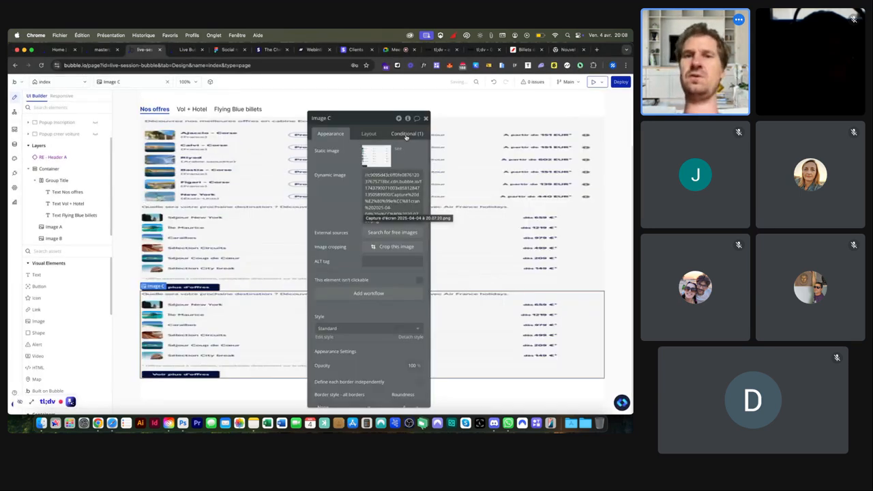
# Step: Set Image C's condition to navigation is 3, then bring up Image A's layout settings
pyautogui.click(403, 135)
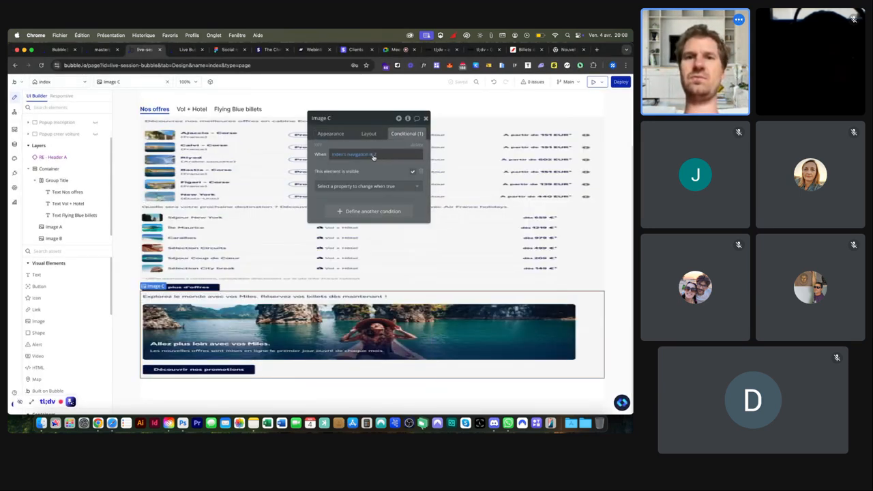
pyautogui.click(373, 156)
pyautogui.write('3')
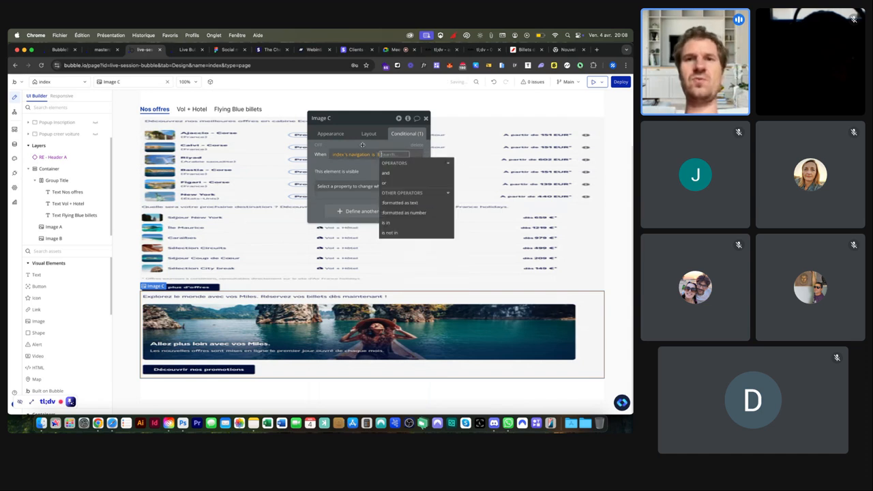
pyautogui.click(301, 170)
pyautogui.click(368, 134)
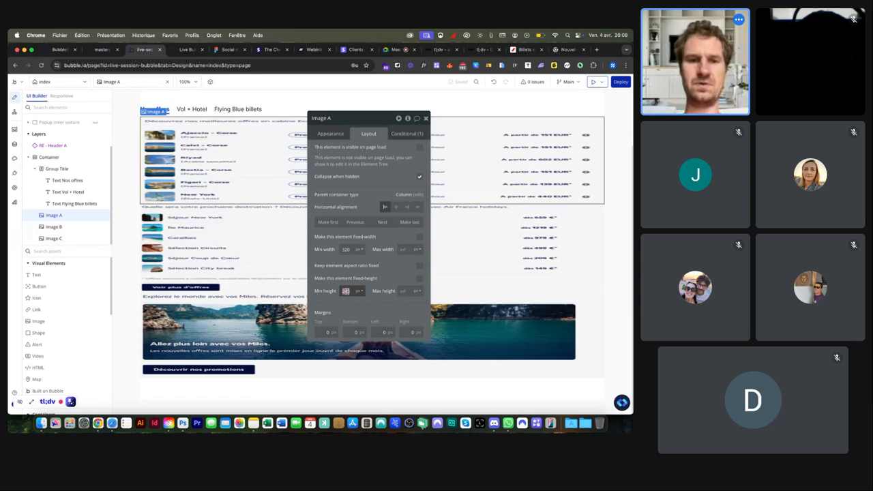
# Step: Give Images A, B and C a 600px minimum height
pyautogui.doubleClick(346, 291)
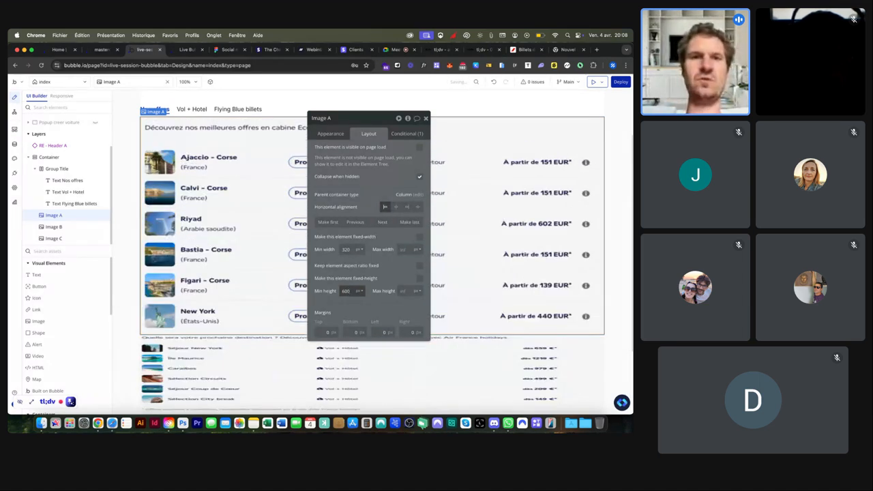
pyautogui.click(239, 364)
pyautogui.doubleClick(349, 291)
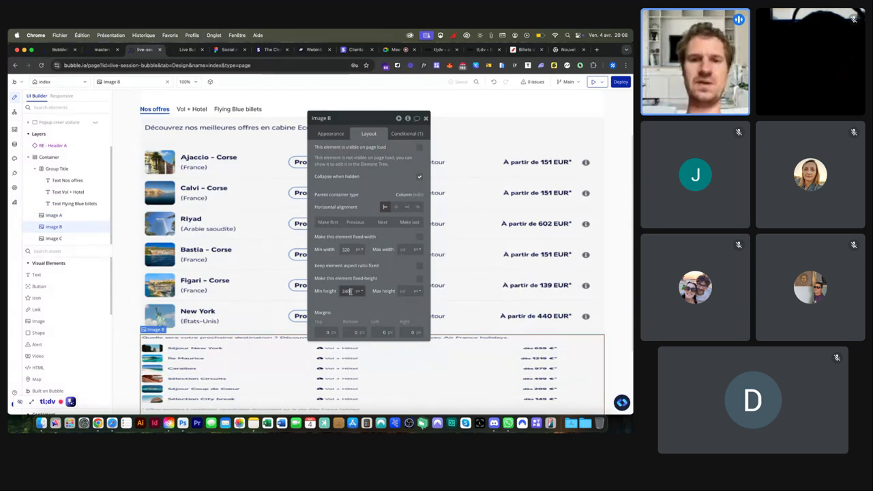
pyautogui.write('600')
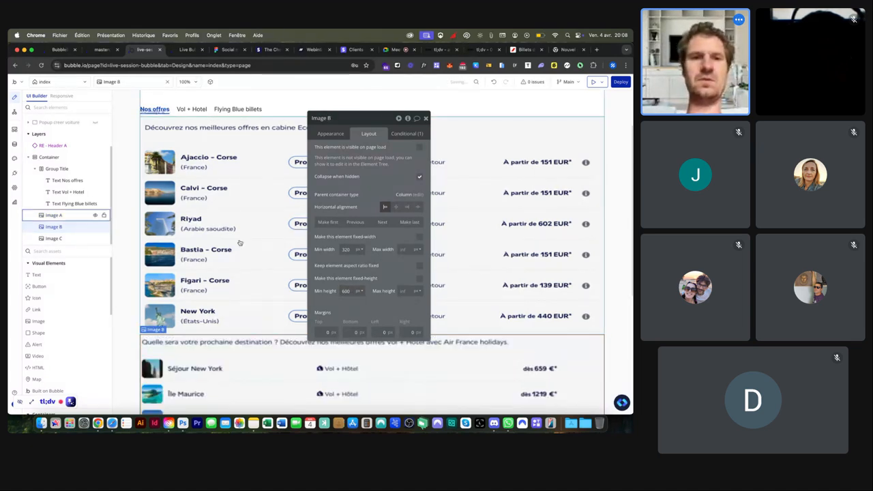
pyautogui.scroll(-5, 239, 243)
pyautogui.click(239, 341)
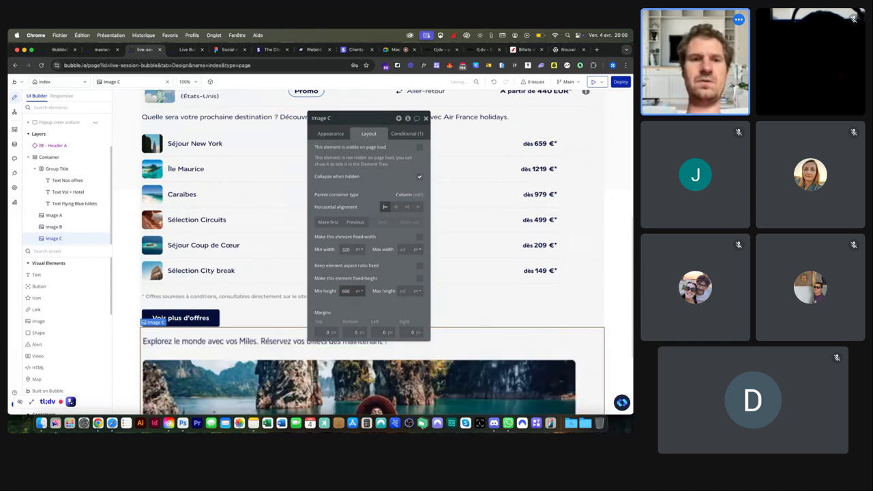
pyautogui.scroll(5, 233, 92)
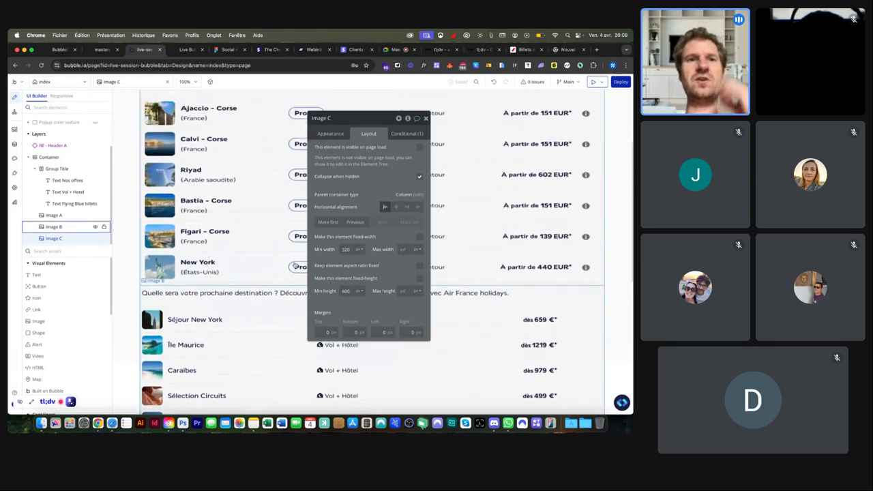
# Step: In the live preview, cycle through the Vol + Hotel, Flying Blue billets and Nos offres tabs, then return to the editor
pyautogui.click(187, 49)
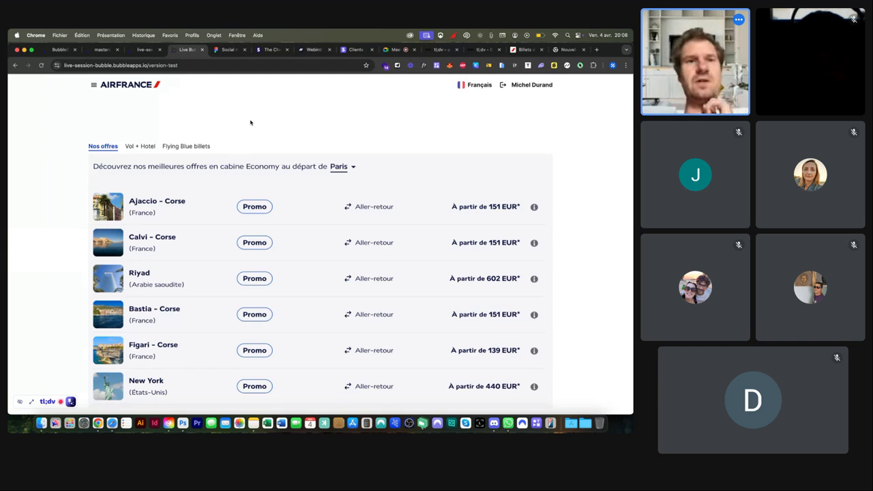
pyautogui.scroll(-1, 251, 122)
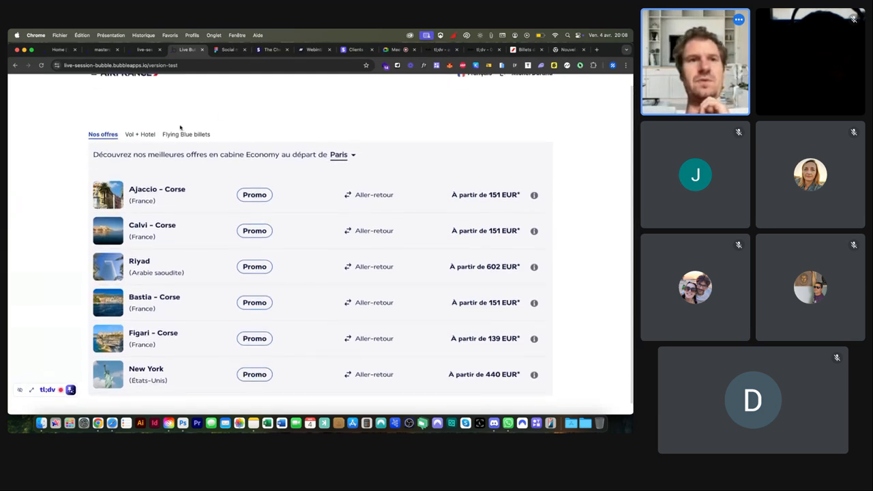
pyautogui.click(144, 135)
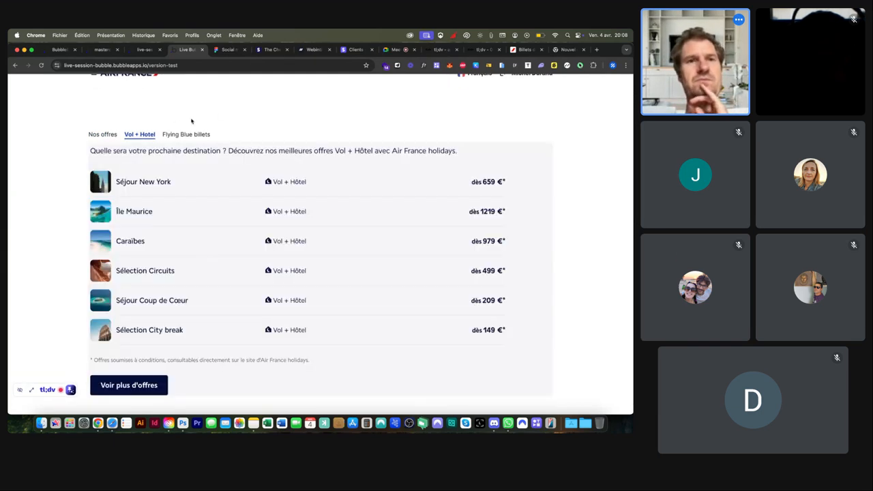
pyautogui.click(173, 135)
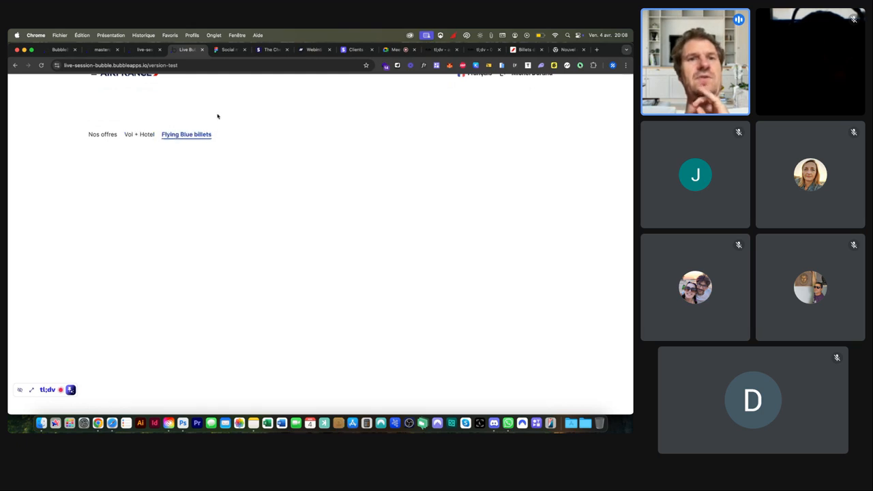
pyautogui.click(146, 136)
pyautogui.click(106, 138)
pyautogui.click(147, 138)
pyautogui.click(167, 137)
pyautogui.click(144, 136)
pyautogui.click(109, 137)
pyautogui.click(139, 137)
pyautogui.click(169, 138)
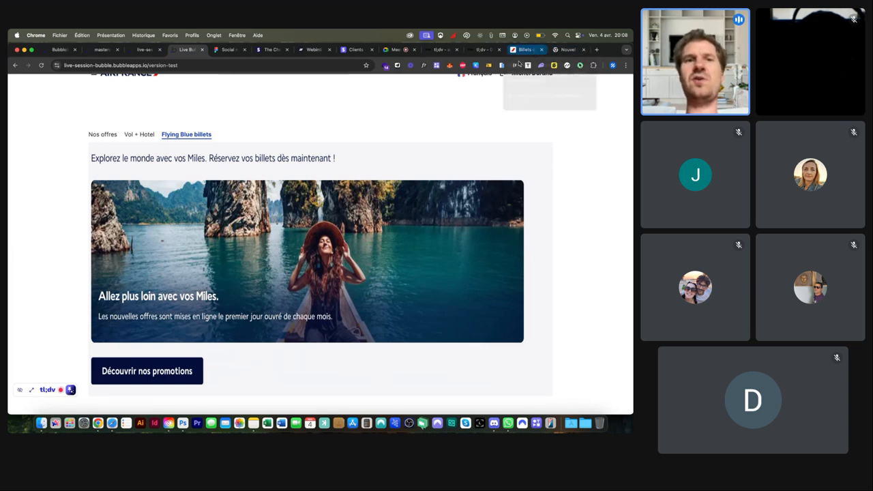
pyautogui.click(135, 136)
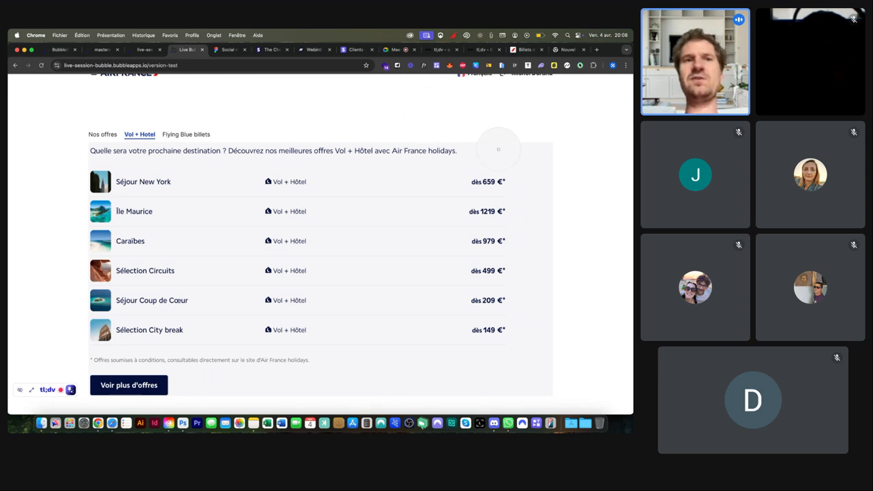
pyautogui.click(145, 49)
# Step: Select the index page and bring up its Appearance background colour picker
pyautogui.click(122, 114)
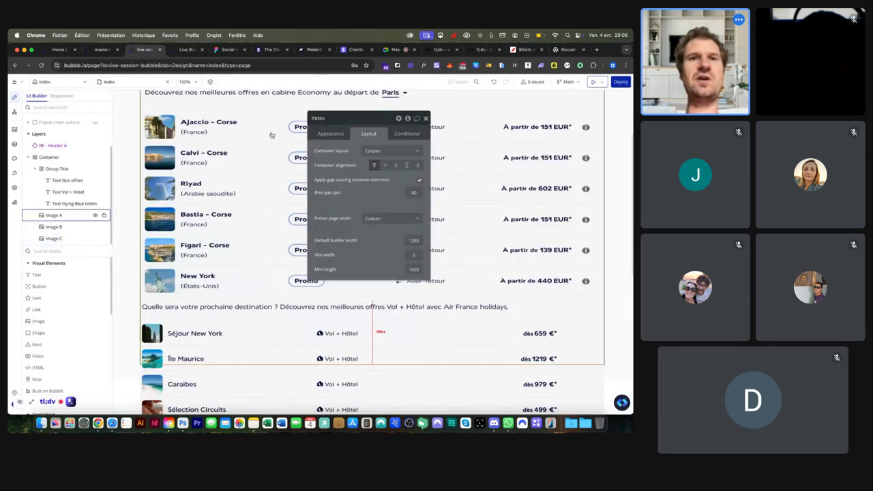
pyautogui.click(330, 133)
pyautogui.click(385, 291)
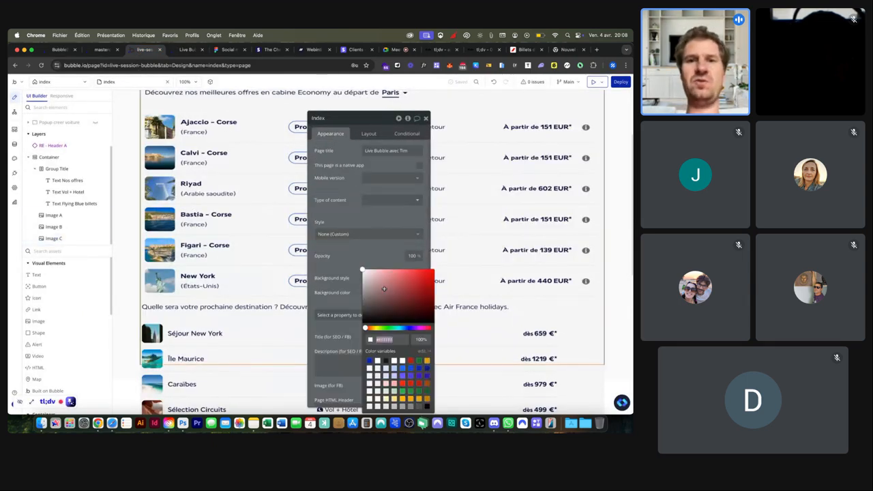
# Step: Reload the live preview and check the Vol + Hotel, Flying Blue billets and Nos offres tabs
pyautogui.click(185, 49)
pyautogui.click(179, 65)
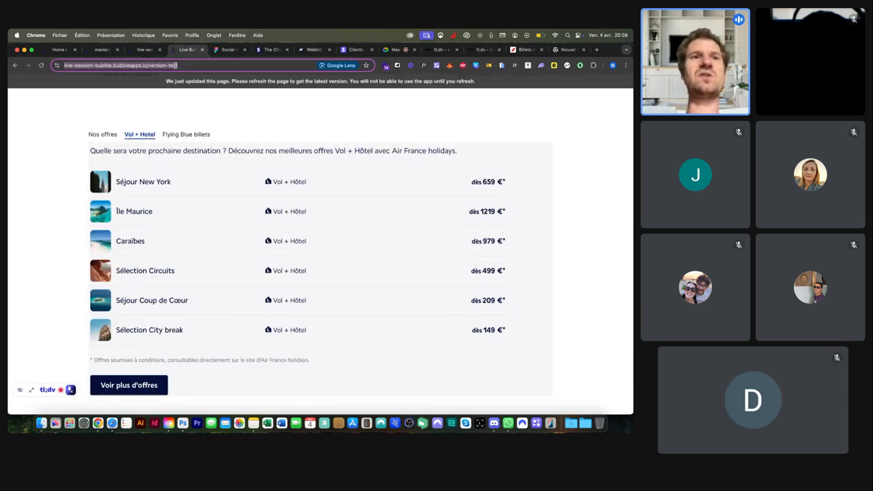
pyautogui.press('Return')
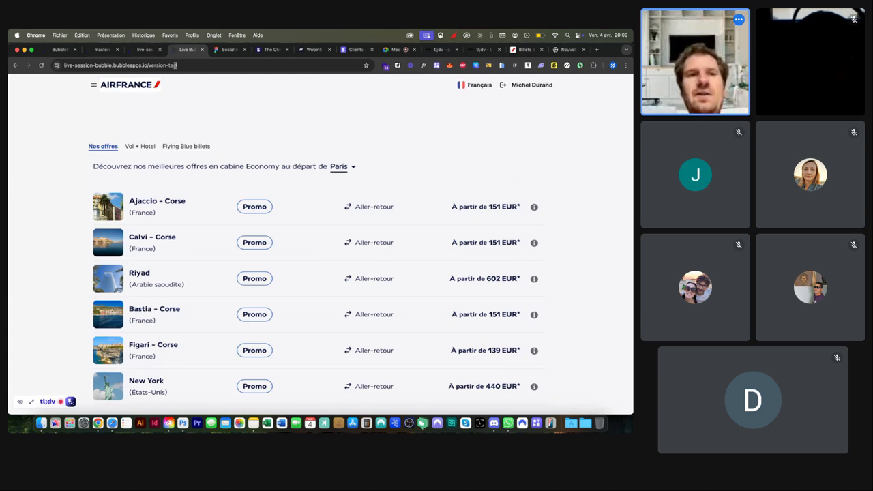
pyautogui.click(144, 146)
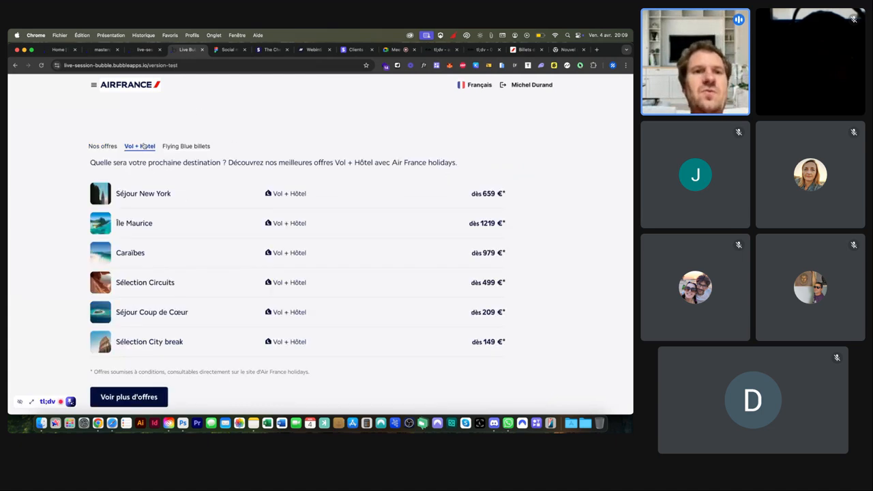
pyautogui.click(190, 147)
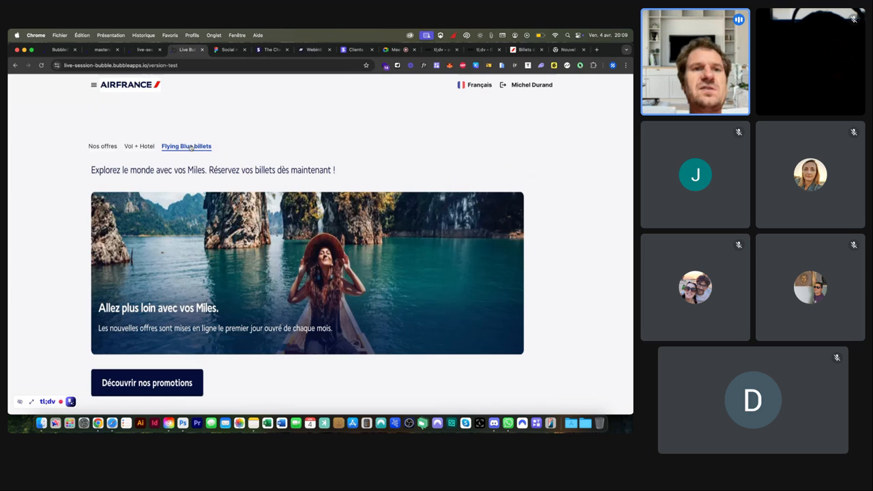
pyautogui.click(139, 146)
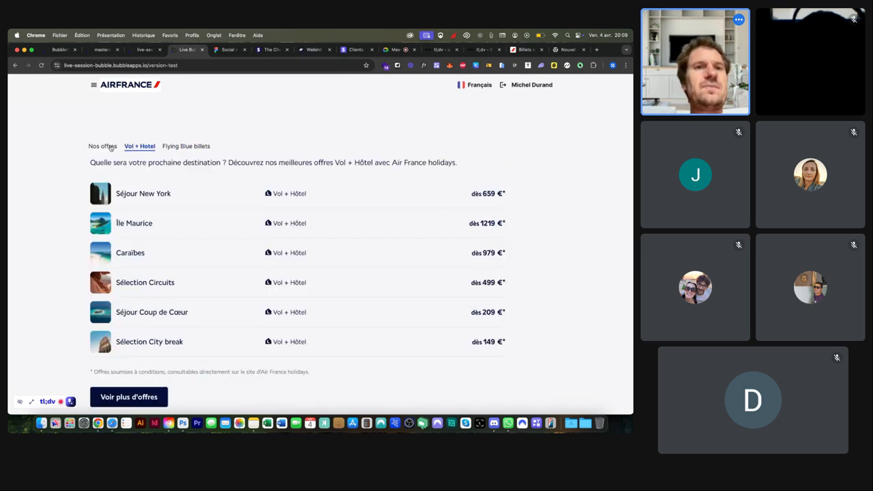
pyautogui.click(111, 148)
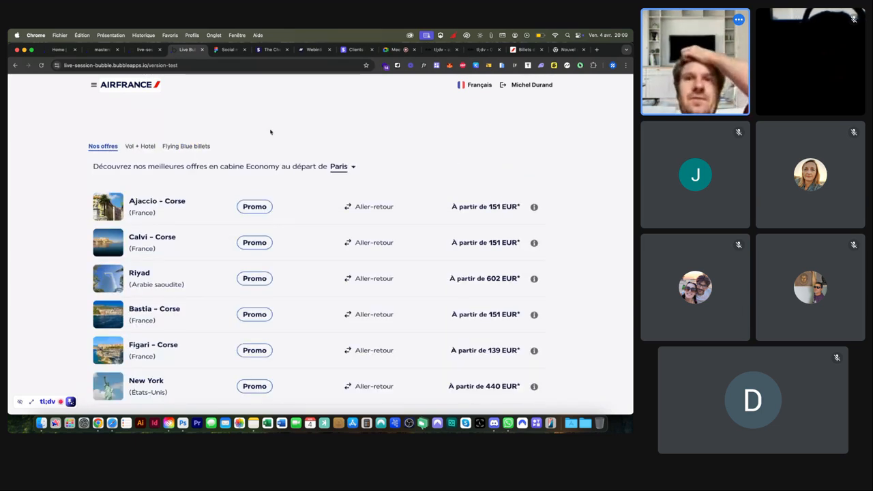
pyautogui.click(394, 50)
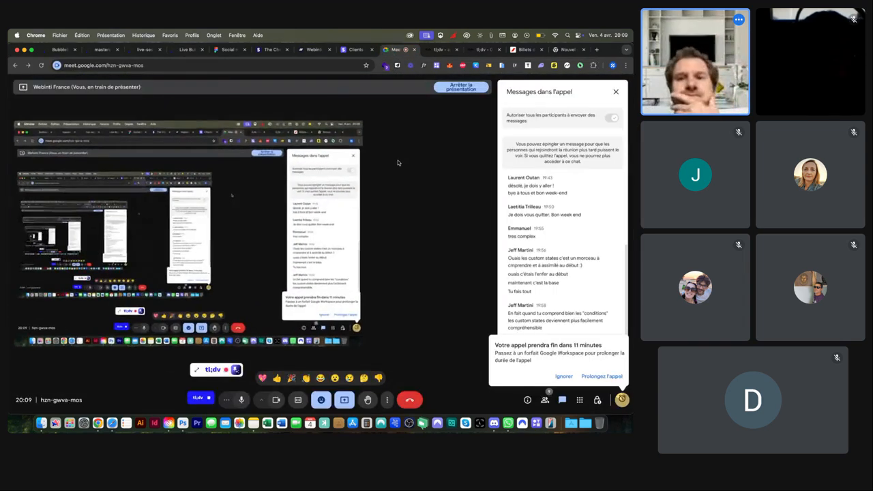
# Step: Dismiss the 'appel prendra fin' call-ending notice with Ignorer
pyautogui.click(563, 376)
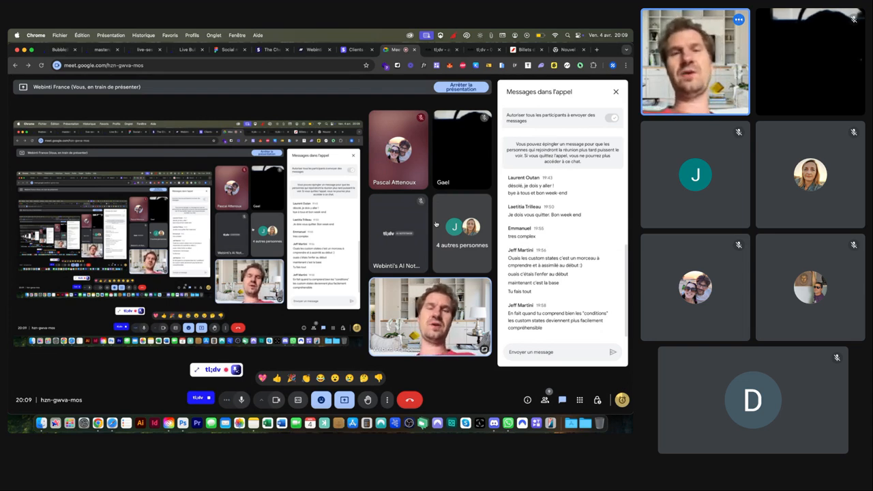
# Step: Inspect the Image C Miles banner in the editor, close the index property panel, and return to Meet
pyautogui.click(185, 51)
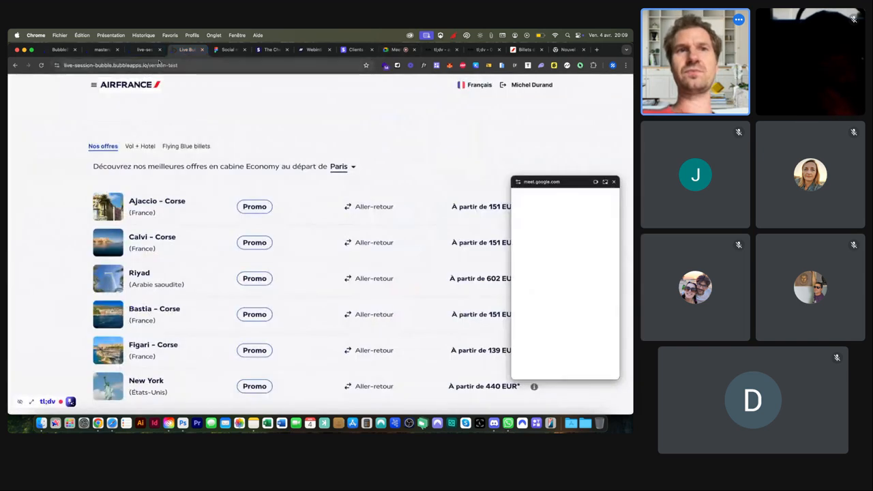
pyautogui.click(142, 51)
pyautogui.scroll(-5, 206, 227)
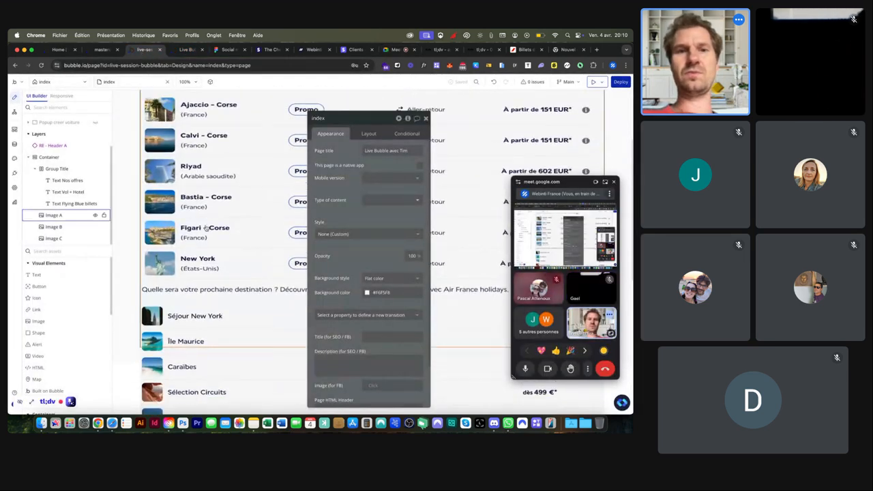
pyautogui.click(205, 228)
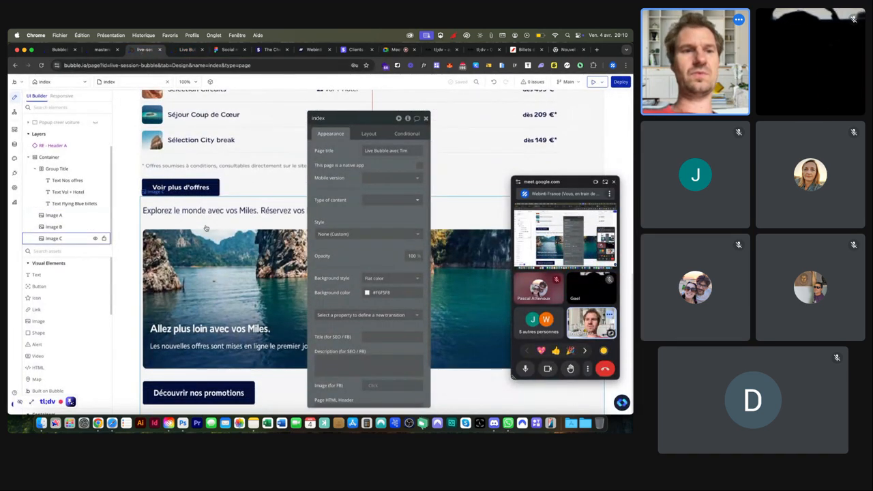
pyautogui.scroll(-4, 83, 306)
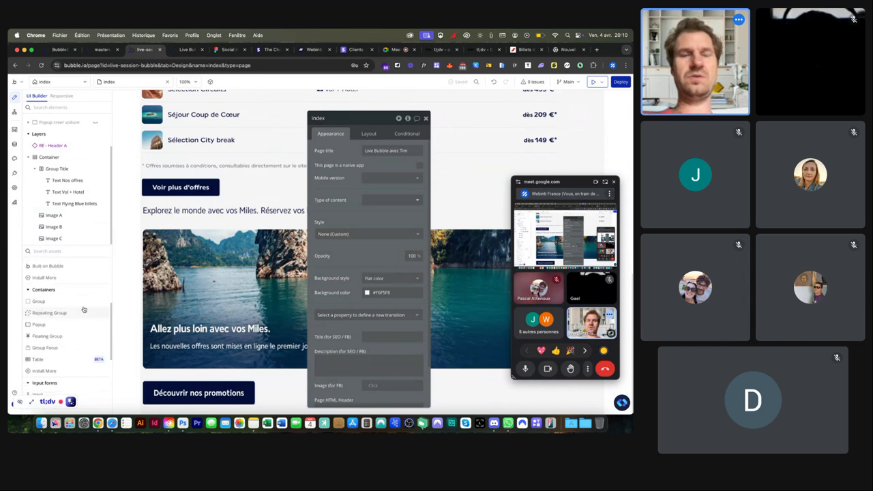
pyautogui.scroll(-3, 83, 309)
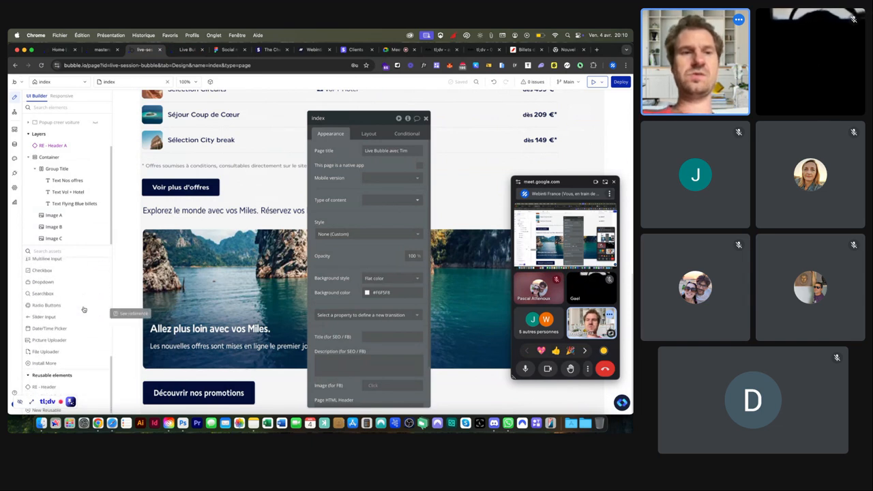
pyautogui.scroll(7, 84, 309)
pyautogui.scroll(8, 290, 251)
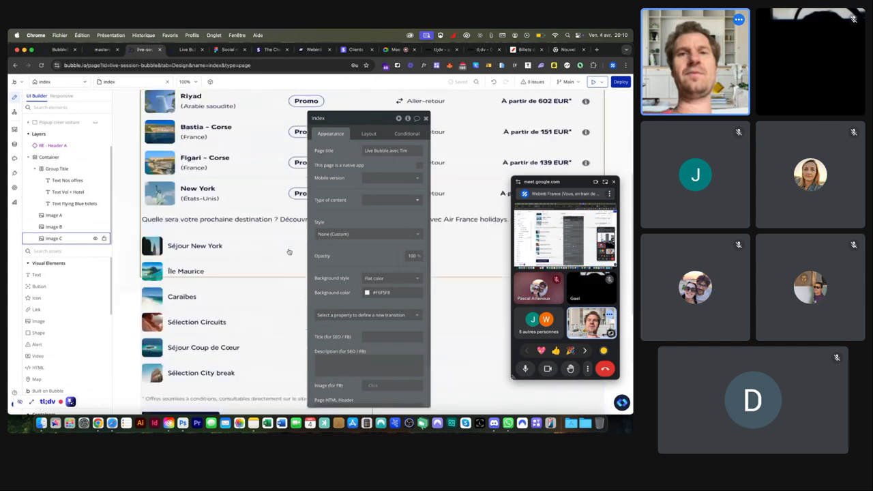
pyautogui.click(426, 118)
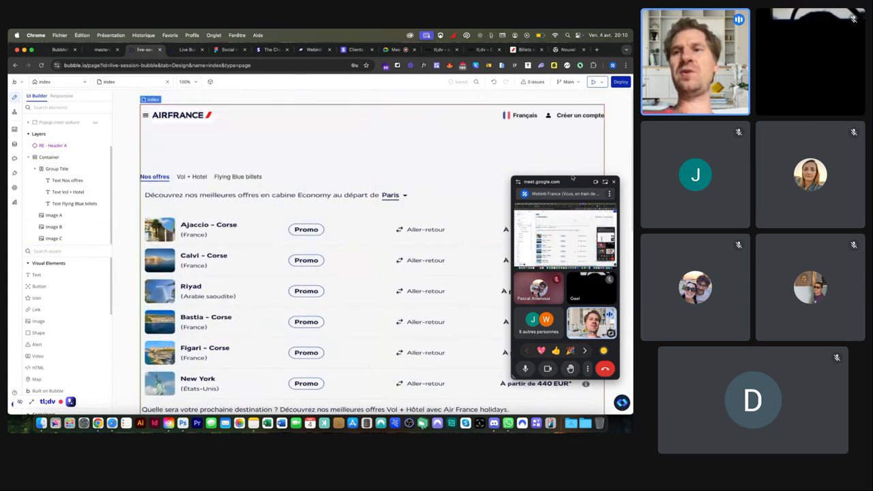
pyautogui.click(604, 183)
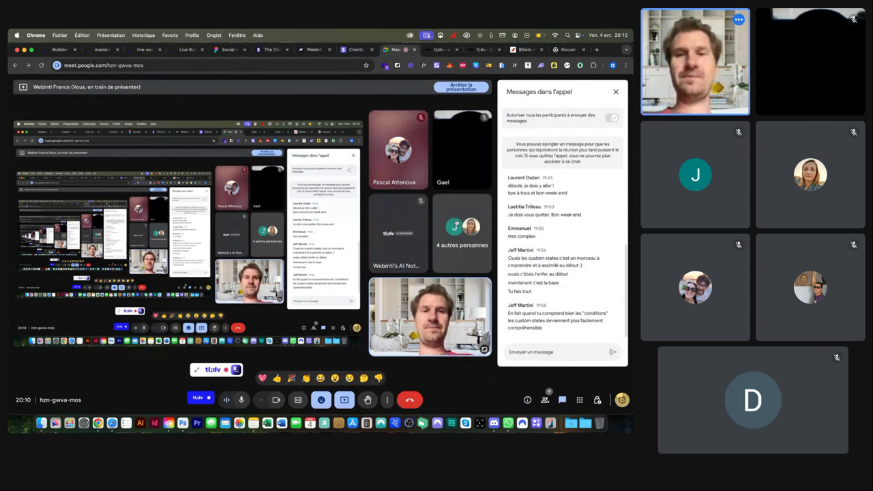
# Step: Show the call's 9 participants, then stop and save the tl;dv meeting recording
pyautogui.click(475, 212)
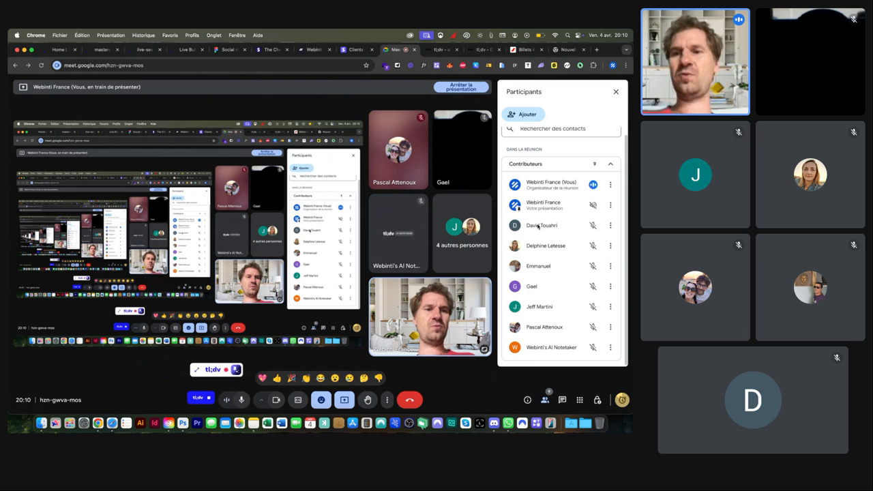
pyautogui.scroll(1, 538, 226)
pyautogui.scroll(-1, 538, 227)
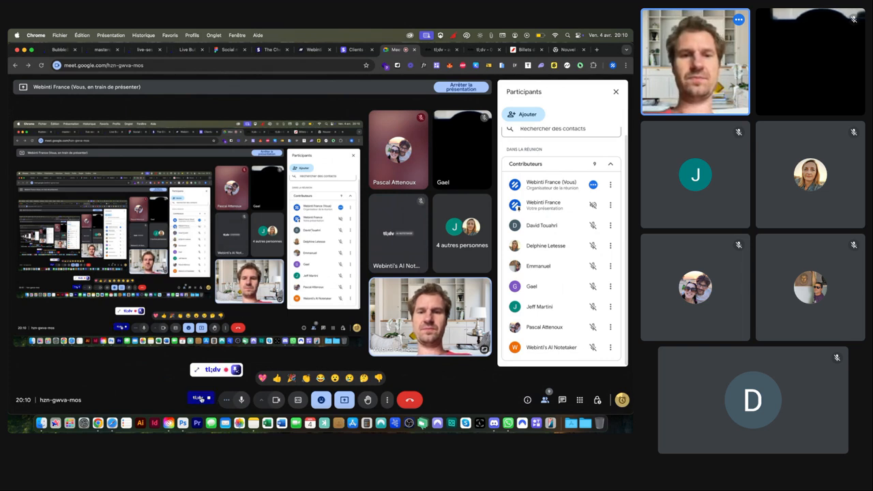
pyautogui.click(208, 400)
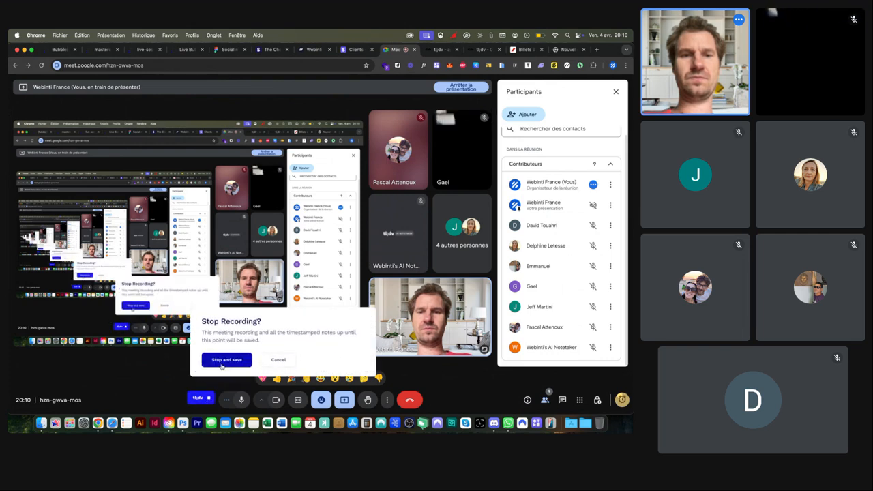